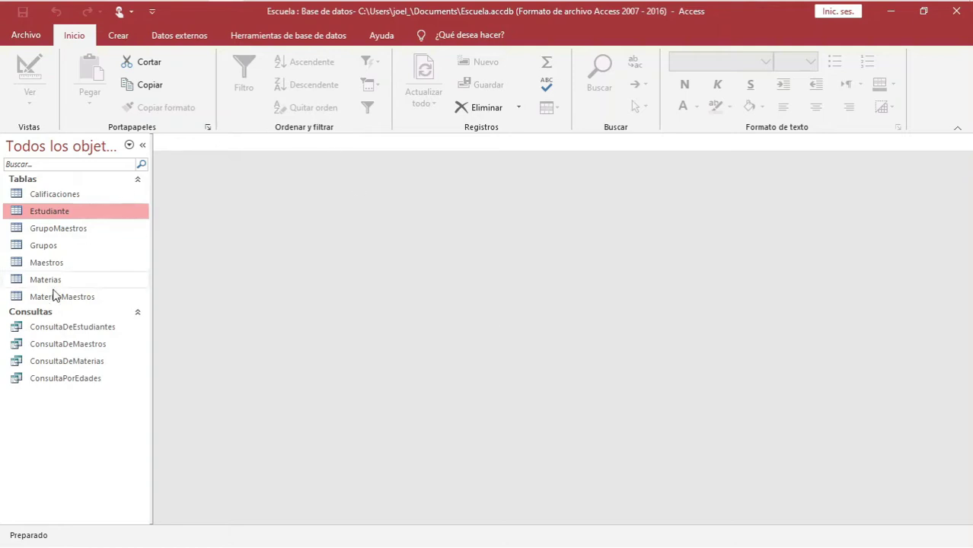
Browse the queries and open ConsultaDeMaterias to view its results
{"action": "left_click", "coordinate": [63, 328]}
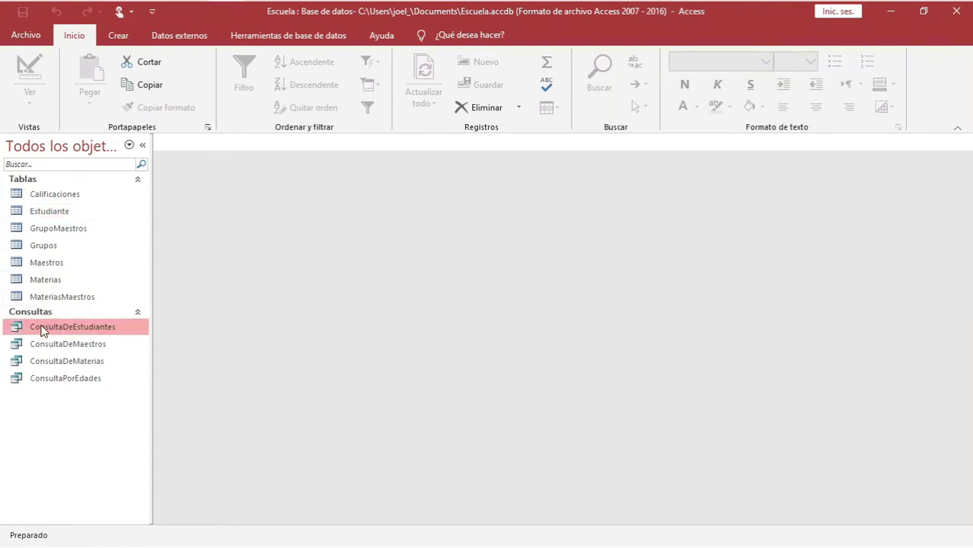
{"action": "left_click", "coordinate": [45, 361]}
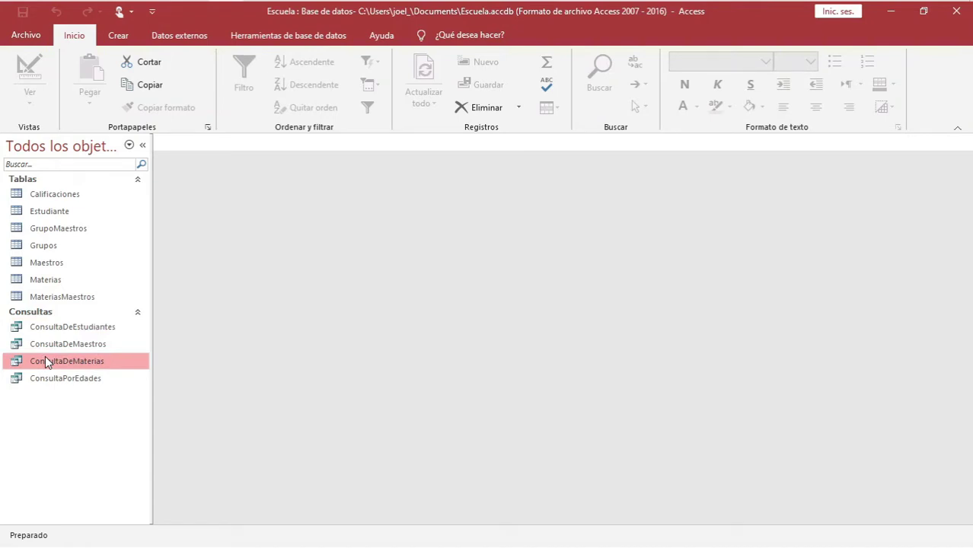
{"action": "double_click", "coordinate": [45, 361]}
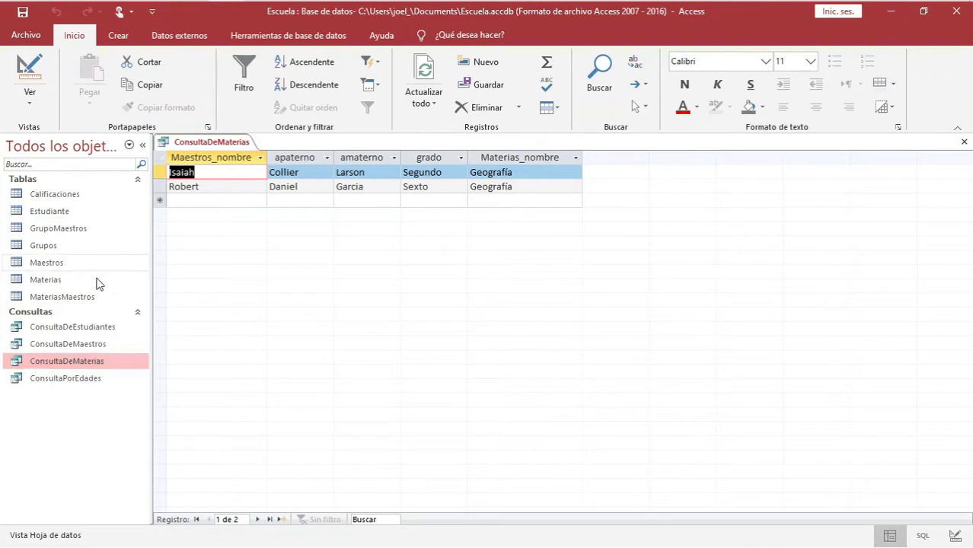
{"action": "left_click", "coordinate": [58, 264]}
{"action": "left_click", "coordinate": [46, 214]}
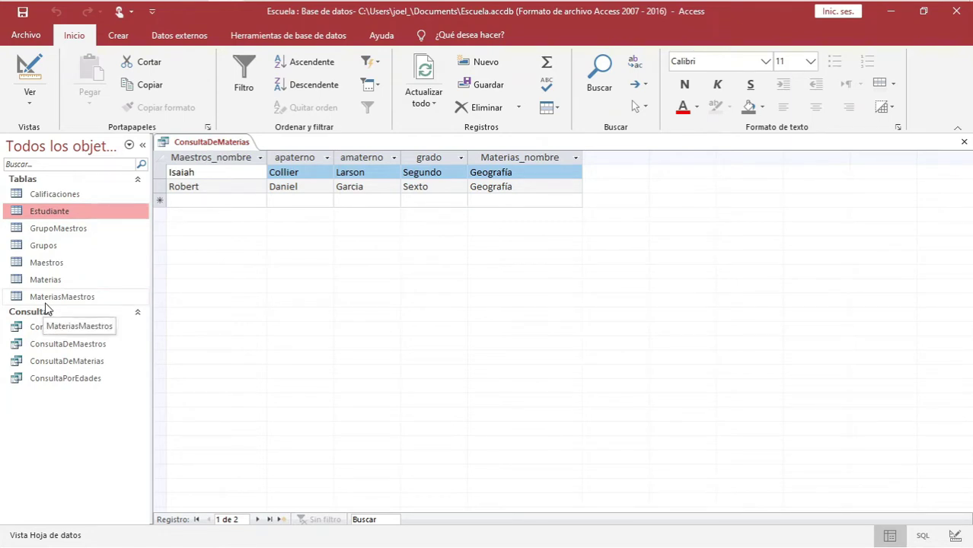
Inspect the ConsultaDeMaterias results by selecting records and columns, then close the query
{"action": "left_click", "coordinate": [156, 172]}
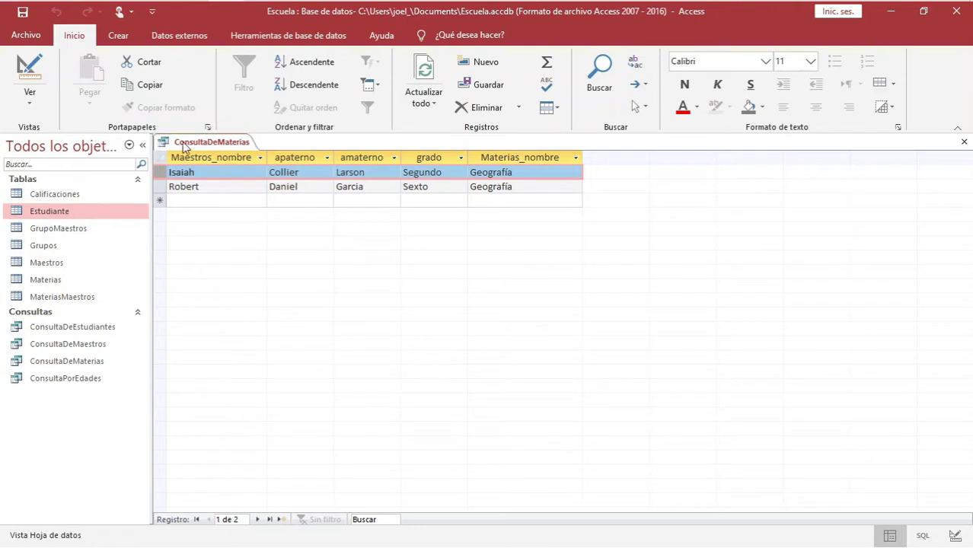
{"action": "left_click_drag", "start_coordinate": [211, 156], "coordinate": [341, 156]}
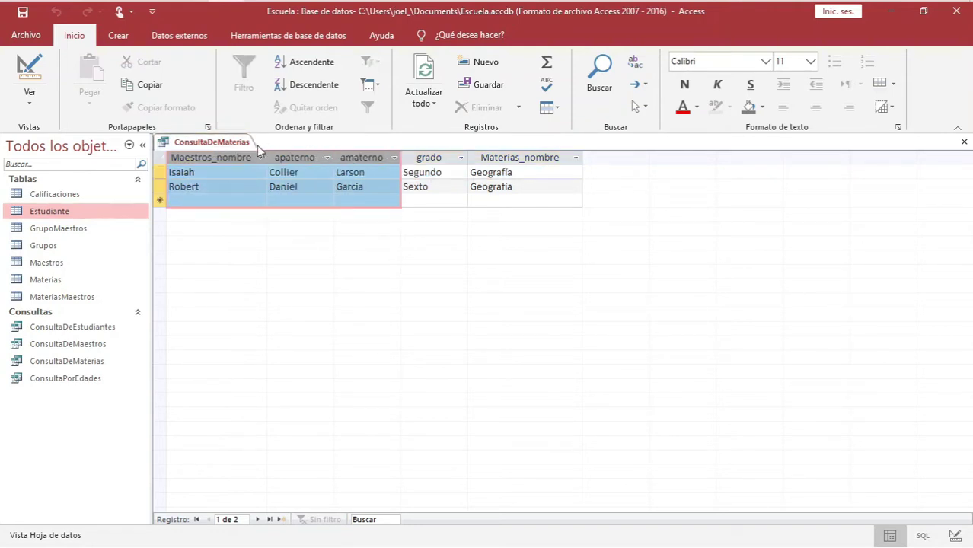
{"action": "left_click", "coordinate": [427, 159]}
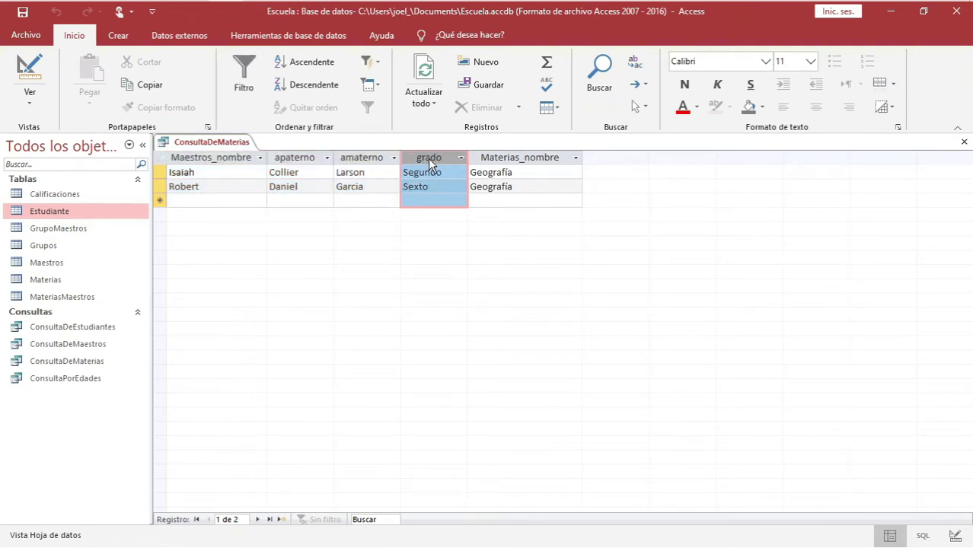
{"action": "left_click", "coordinate": [492, 157]}
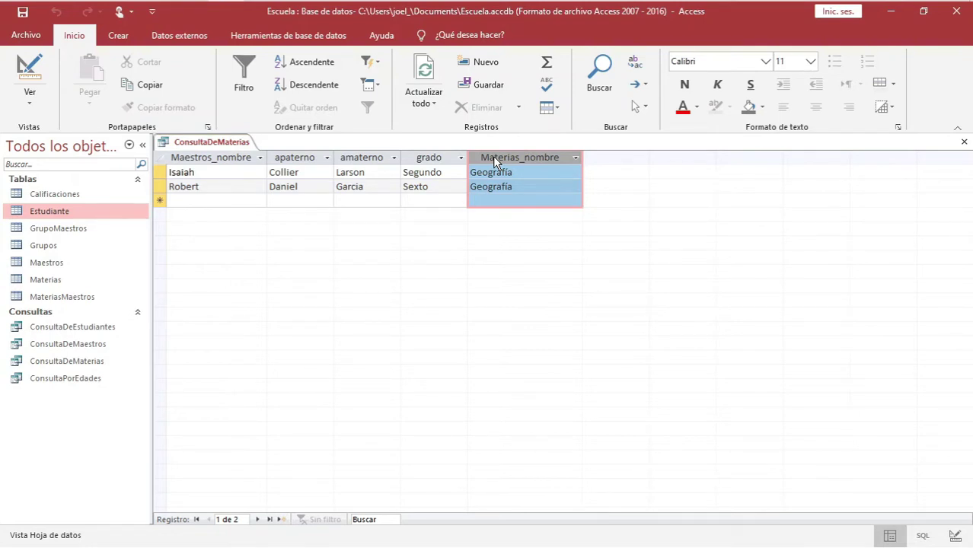
{"action": "left_click", "coordinate": [158, 184]}
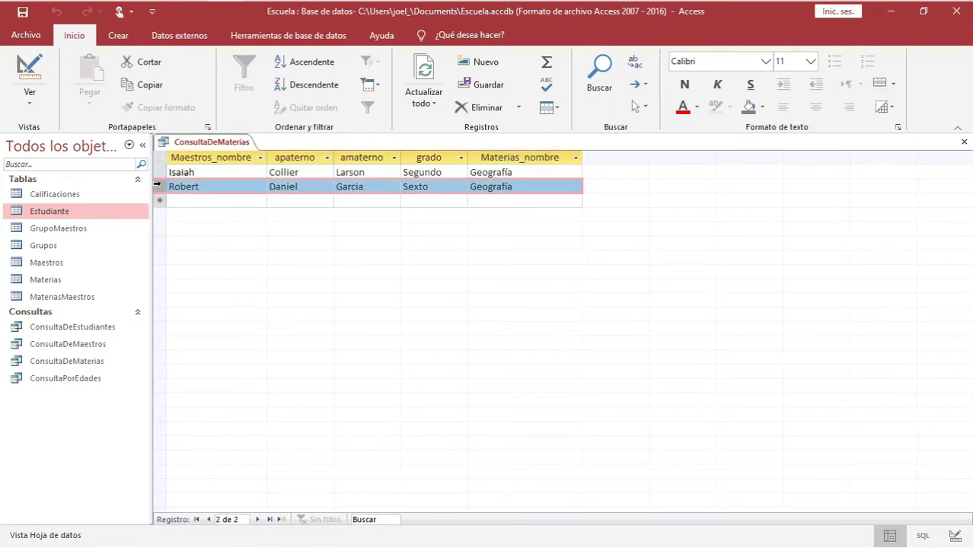
{"action": "left_click", "coordinate": [159, 173]}
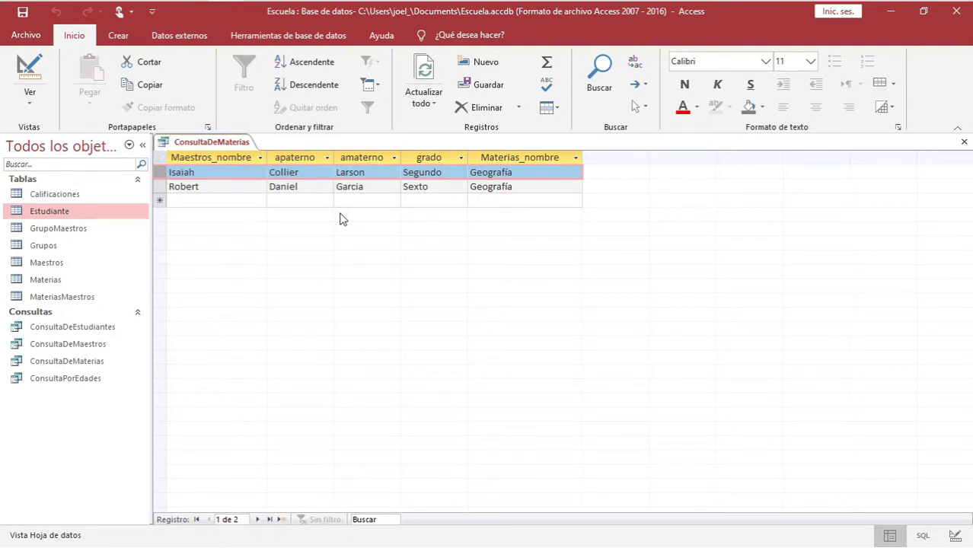
{"action": "right_click", "coordinate": [232, 147]}
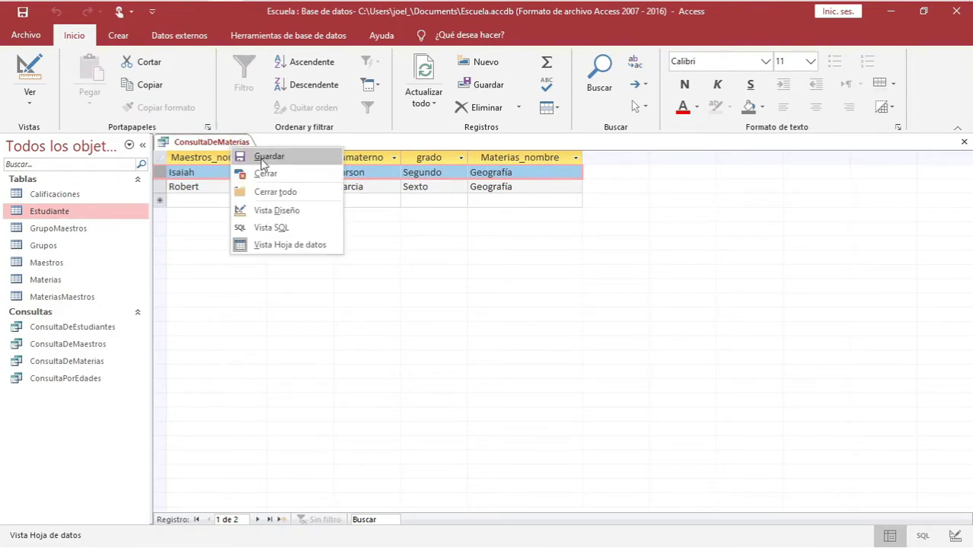
{"action": "left_click", "coordinate": [264, 175]}
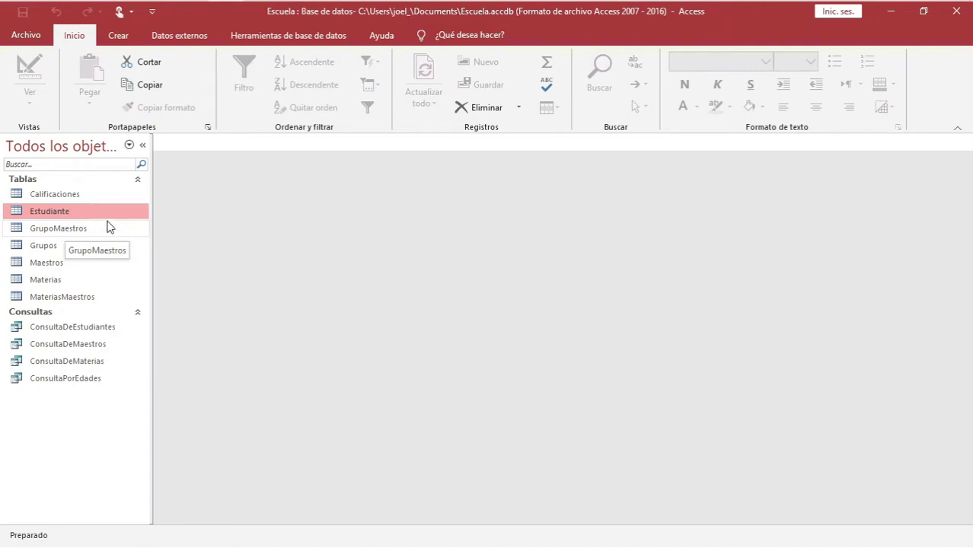
Create an automatic form from the Estudiante table using Formulario on the Crear tab
{"action": "left_click", "coordinate": [124, 38]}
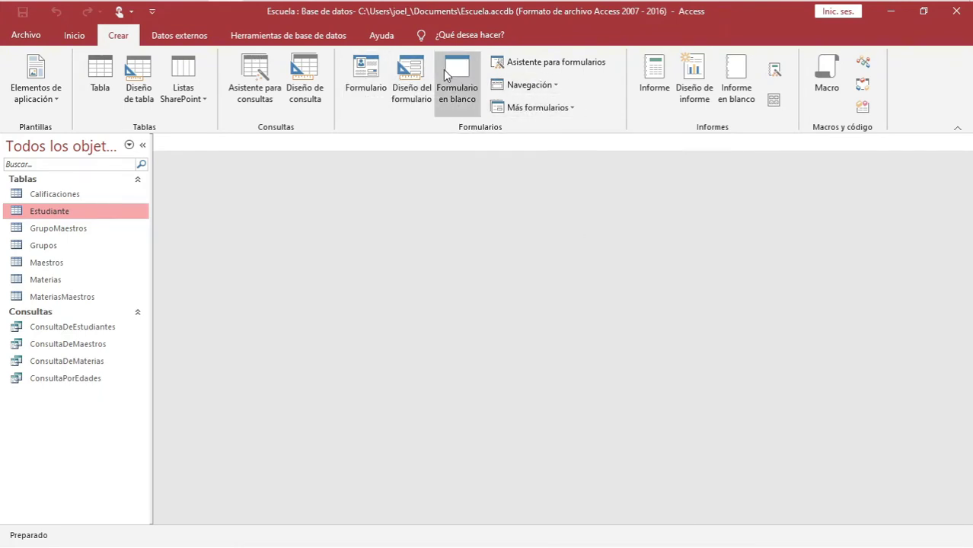
{"action": "left_click", "coordinate": [44, 246]}
{"action": "left_click", "coordinate": [46, 216]}
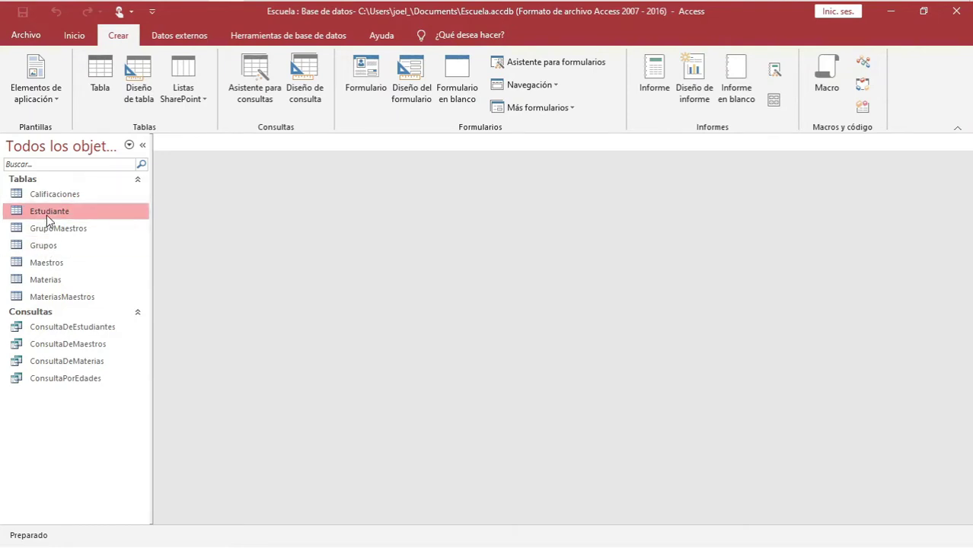
{"action": "left_click", "coordinate": [366, 75]}
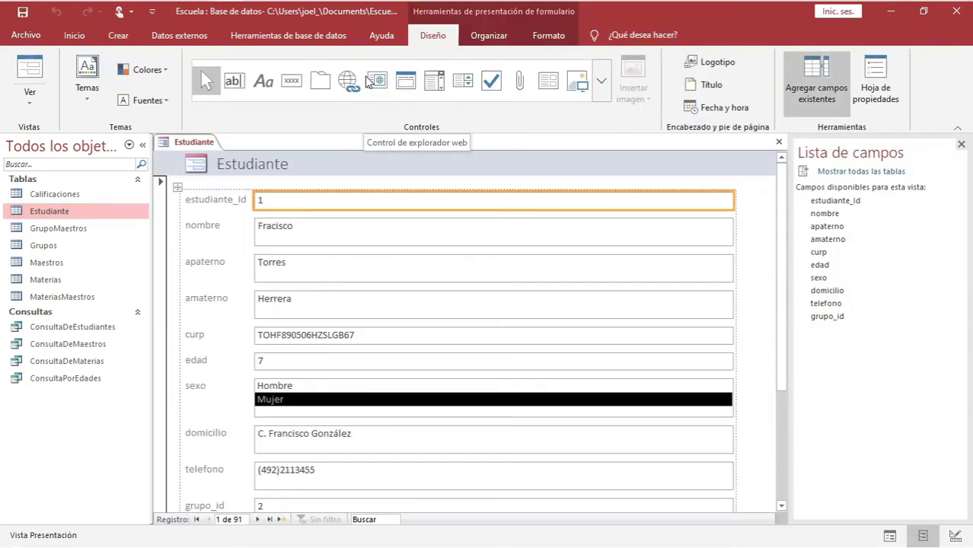
{"action": "scroll", "coordinate": [276, 286], "scroll_direction": "down", "scroll_amount": 4}
{"action": "scroll", "coordinate": [275, 286], "scroll_direction": "up", "scroll_amount": 3}
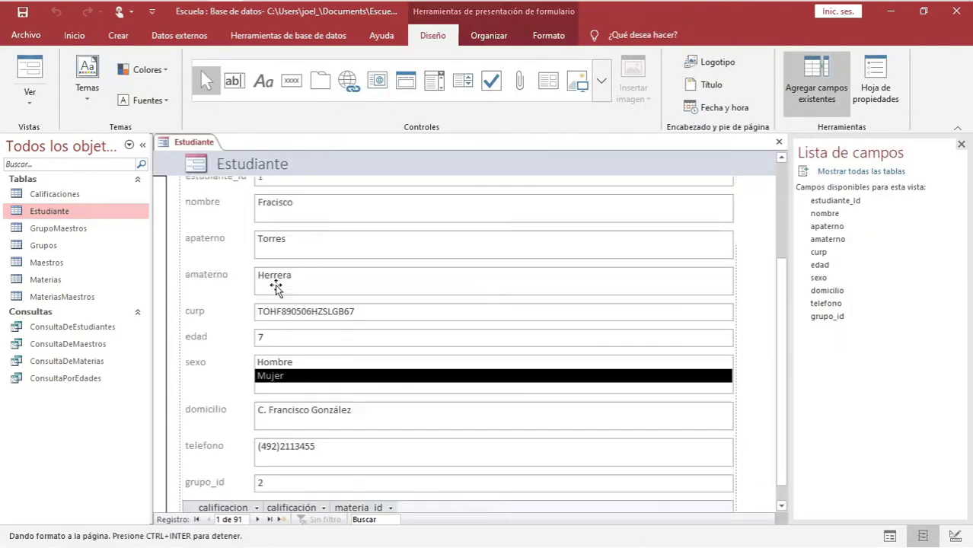
{"action": "scroll", "coordinate": [274, 284], "scroll_direction": "up", "scroll_amount": 1}
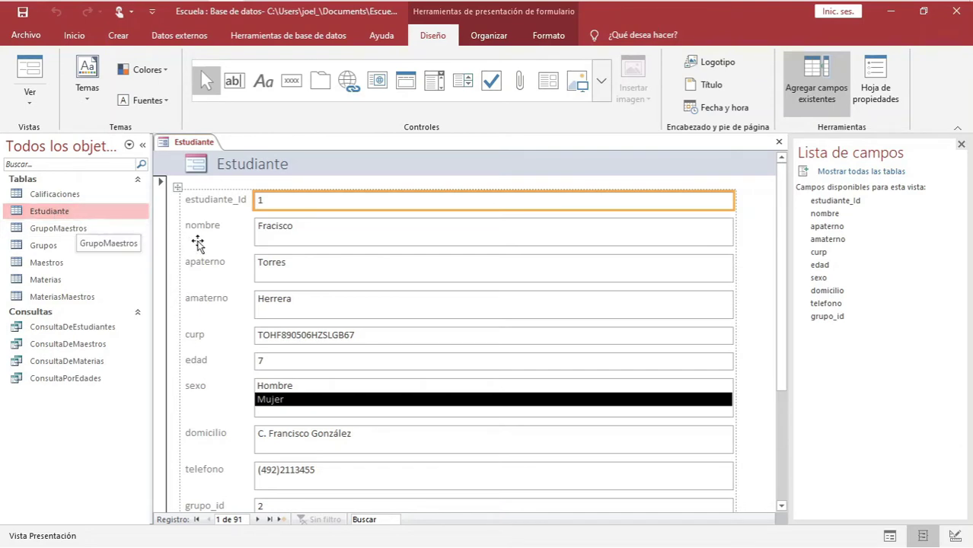
{"action": "left_click", "coordinate": [308, 242]}
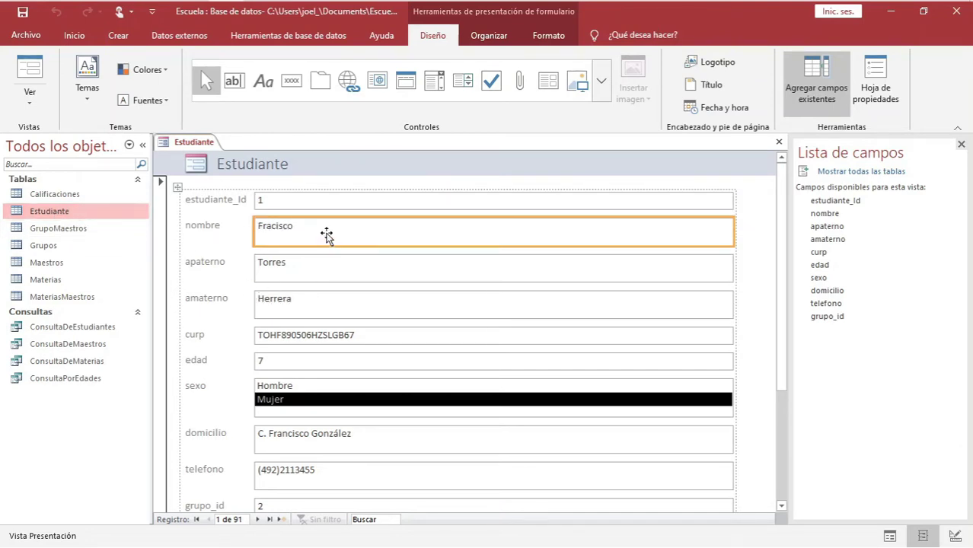
{"action": "left_click", "coordinate": [287, 266]}
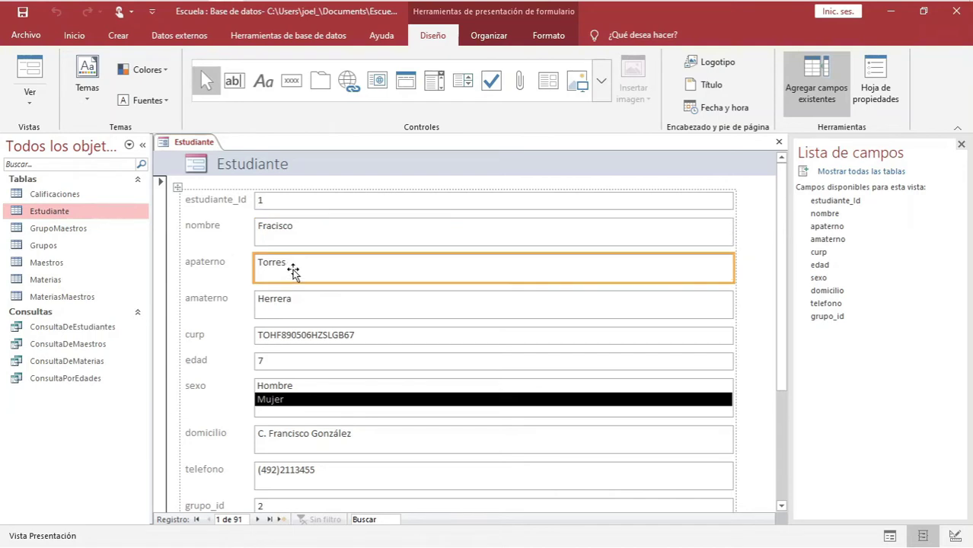
{"action": "left_click", "coordinate": [204, 265]}
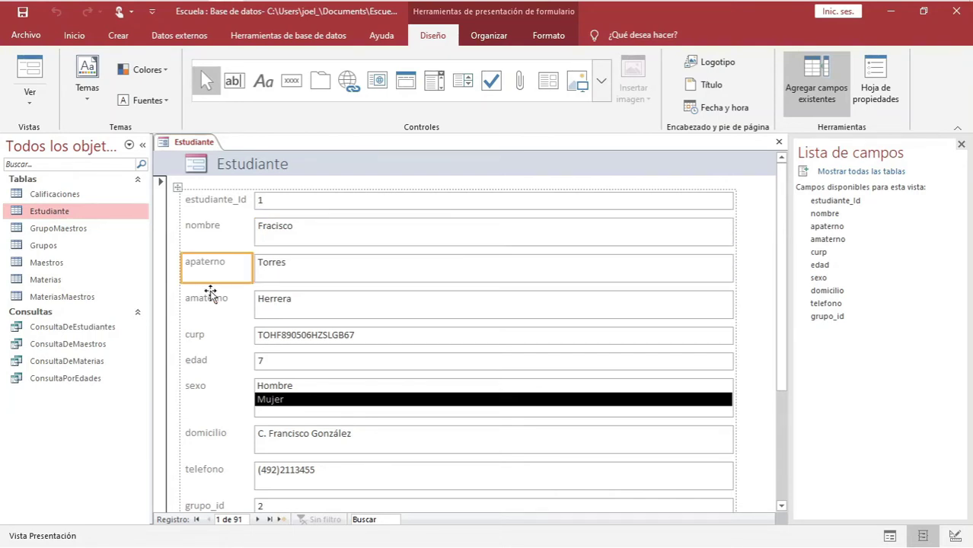
{"action": "left_click", "coordinate": [210, 298]}
{"action": "left_click", "coordinate": [196, 335]}
{"action": "left_click", "coordinate": [196, 364]}
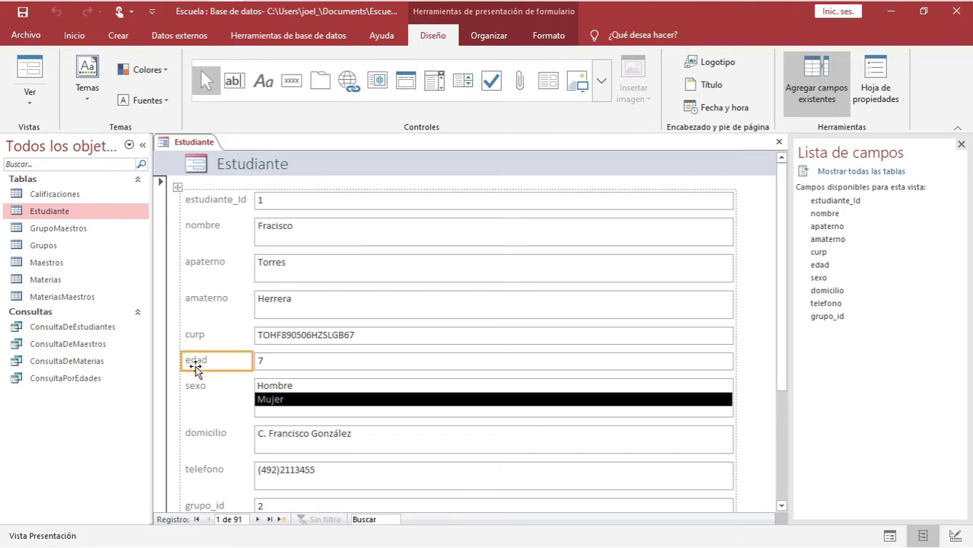
{"action": "left_click", "coordinate": [196, 386]}
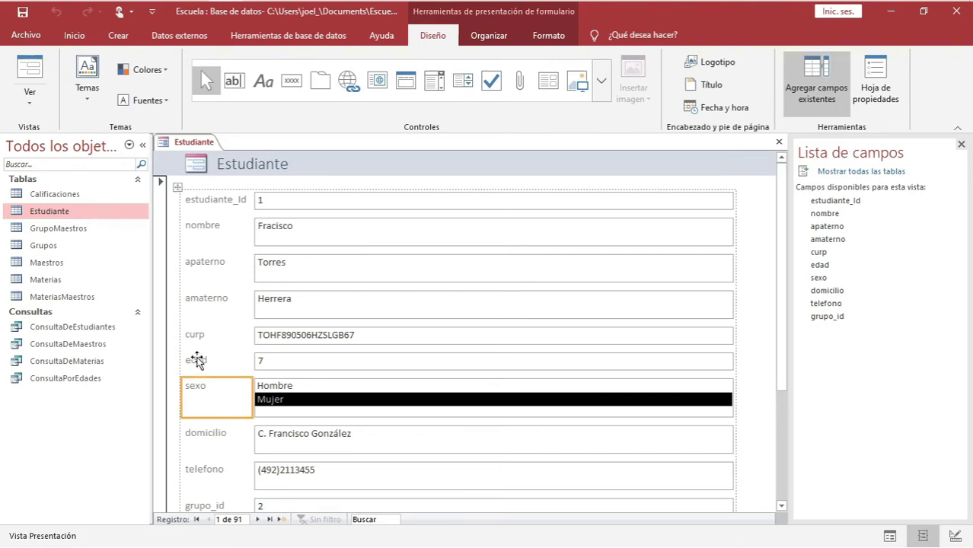
{"action": "left_click", "coordinate": [195, 361]}
{"action": "left_click", "coordinate": [305, 238]}
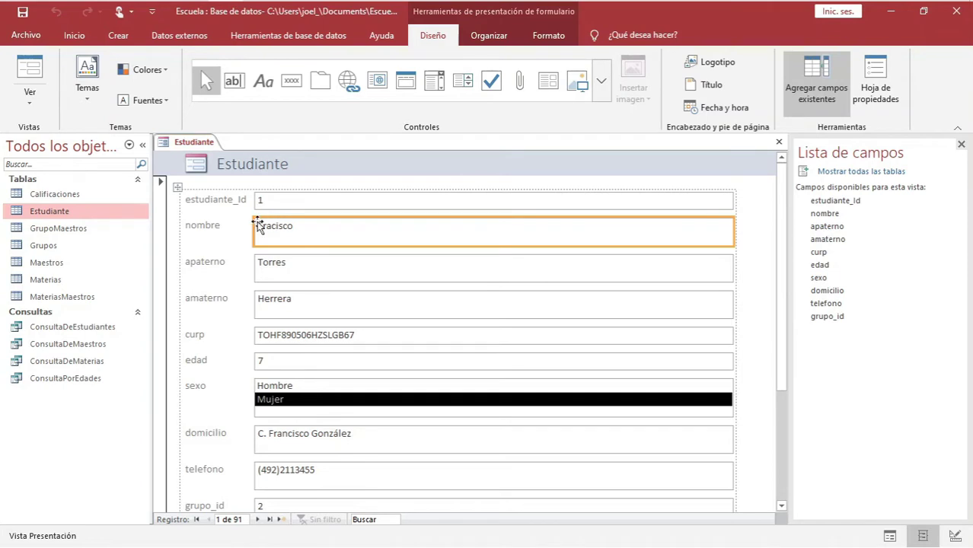
{"action": "scroll", "coordinate": [336, 327], "scroll_direction": "down", "scroll_amount": 2}
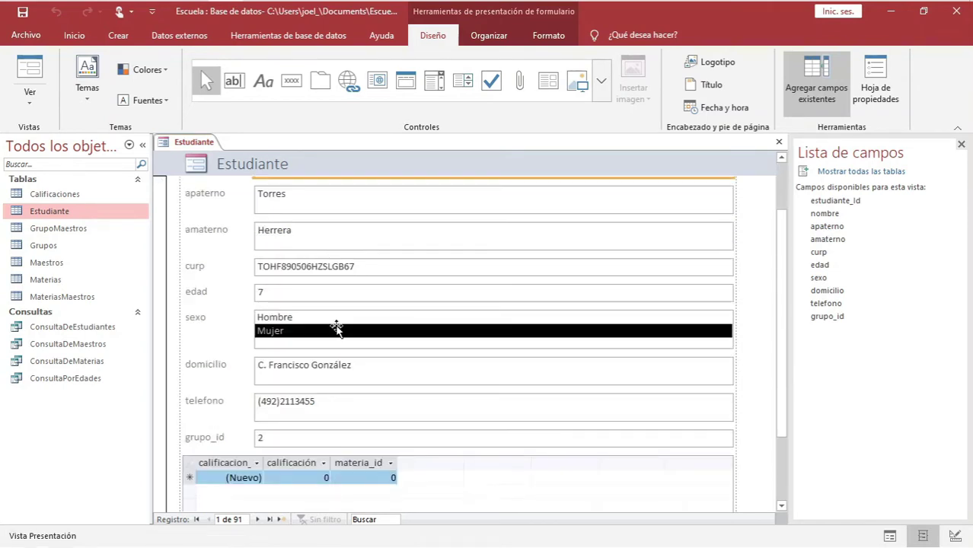
{"action": "scroll", "coordinate": [259, 373], "scroll_direction": "up", "scroll_amount": 2}
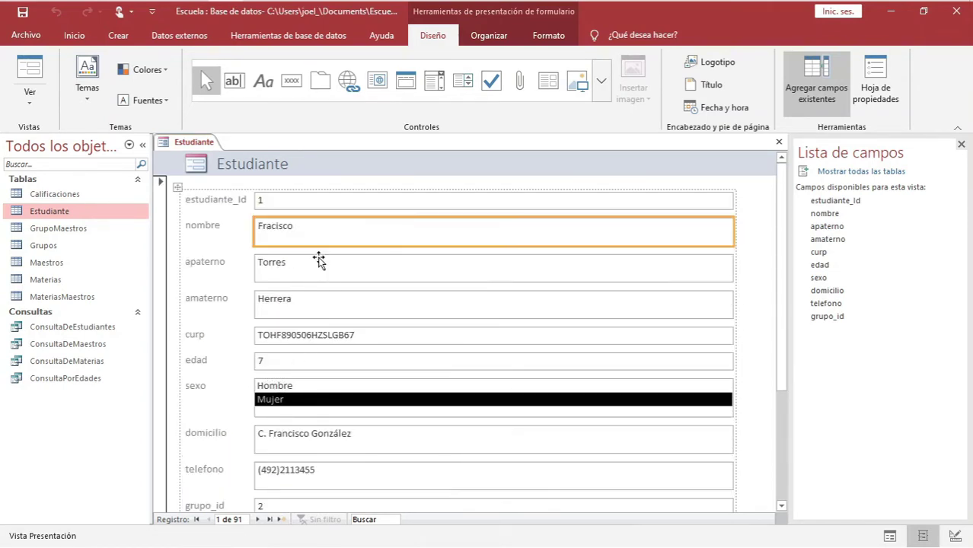
{"action": "left_click", "coordinate": [274, 200]}
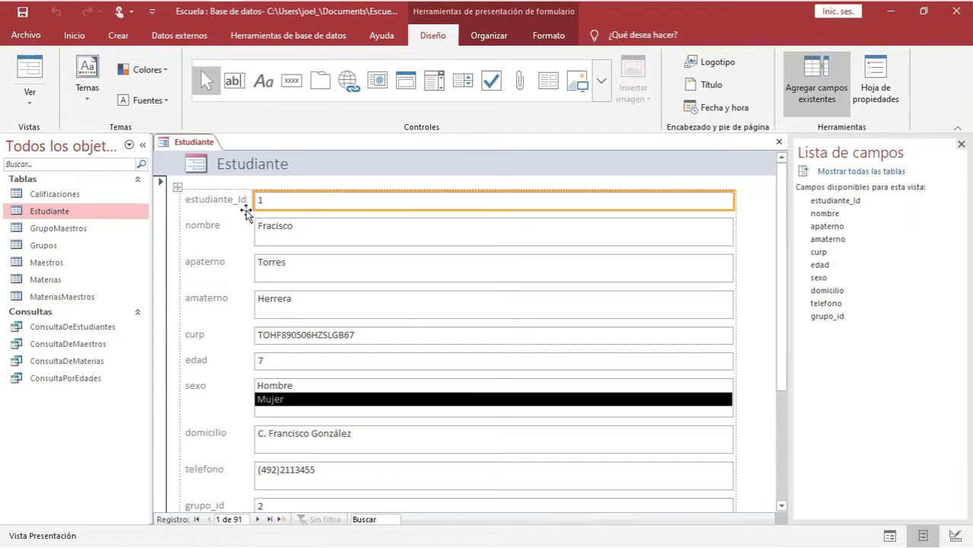
{"action": "left_click", "coordinate": [283, 203]}
{"action": "scroll", "coordinate": [319, 224], "scroll_direction": "down", "scroll_amount": 3}
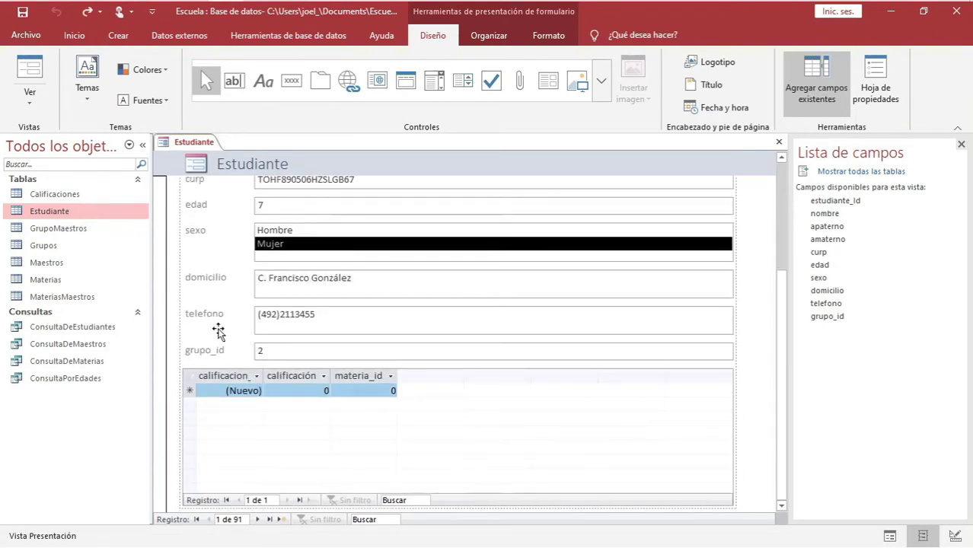
{"action": "left_click", "coordinate": [194, 375]}
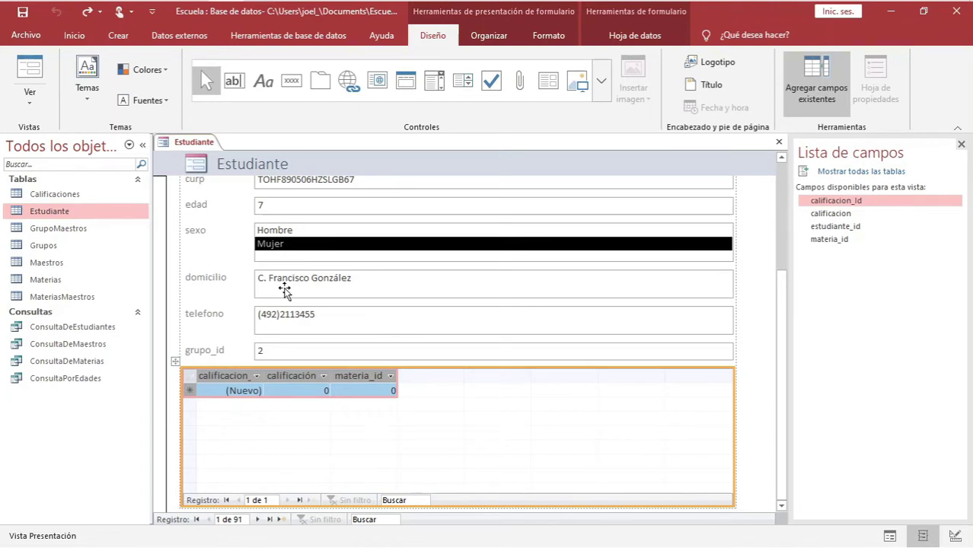
{"action": "left_click", "coordinate": [177, 363]}
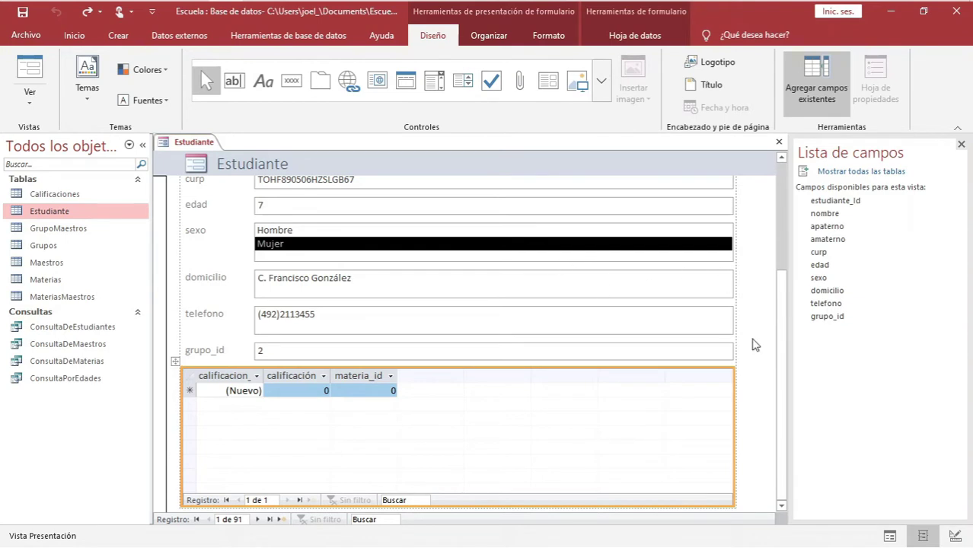
{"action": "scroll", "coordinate": [784, 297], "scroll_direction": "up", "scroll_amount": 2}
{"action": "scroll", "coordinate": [785, 300], "scroll_direction": "down", "scroll_amount": 2}
Delete the grades subform and advance eight records through the students
{"action": "key", "text": "Delete"}
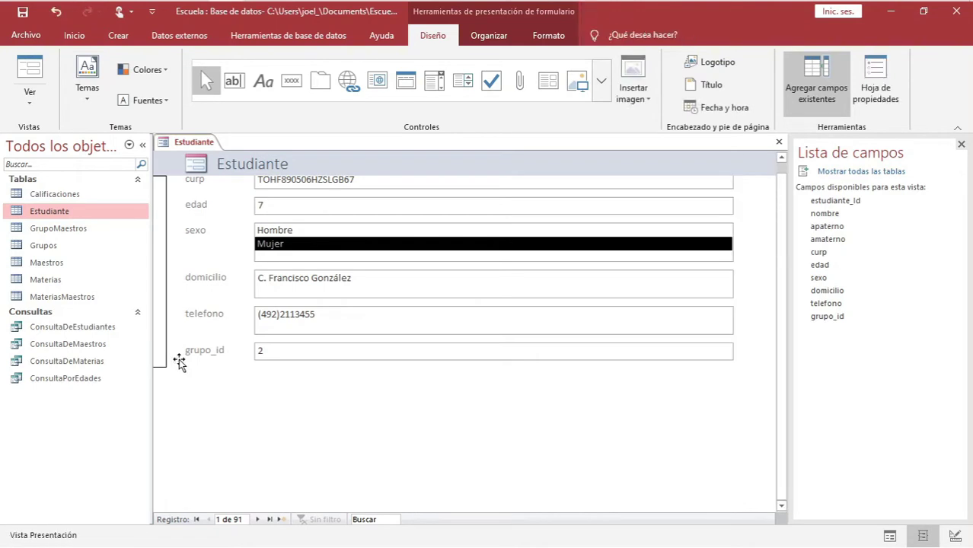
{"action": "scroll", "coordinate": [240, 324], "scroll_direction": "up", "scroll_amount": 3}
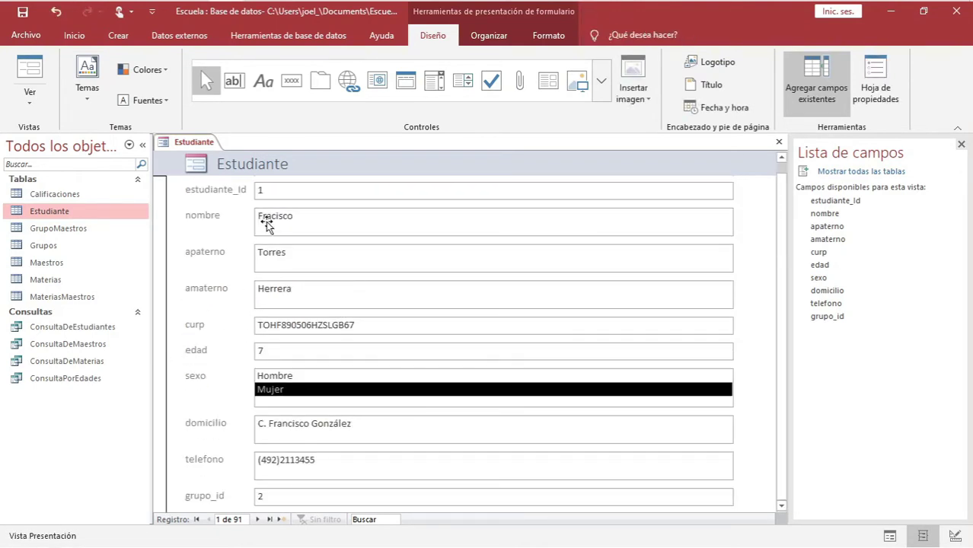
{"action": "left_click", "coordinate": [258, 519]}
{"action": "left_click", "coordinate": [257, 519]}
{"action": "left_click", "coordinate": [258, 519]}
{"action": "left_click", "coordinate": [257, 519]}
{"action": "left_click", "coordinate": [257, 519]}
{"action": "left_click", "coordinate": [258, 519]}
{"action": "left_click", "coordinate": [258, 521]}
{"action": "left_click", "coordinate": [259, 521]}
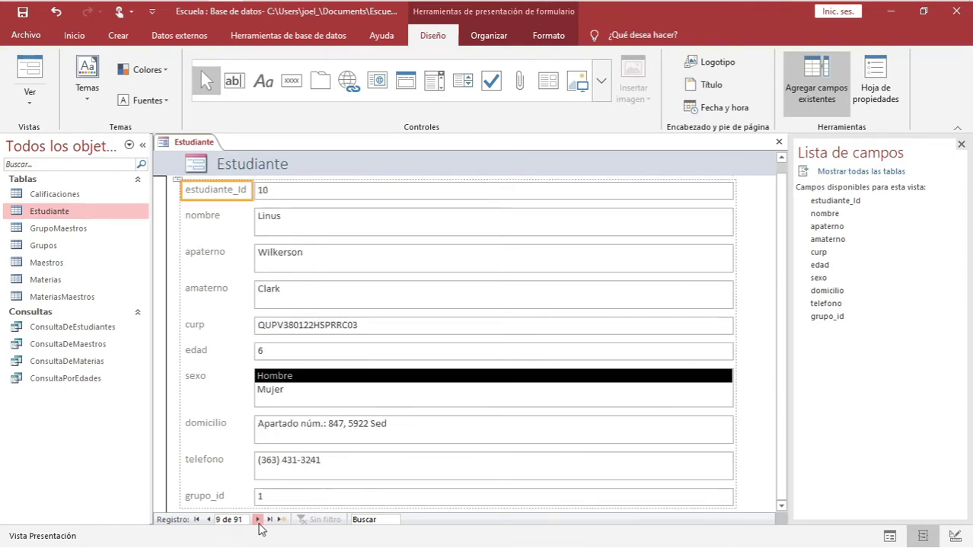
{"action": "left_click", "coordinate": [258, 521]}
{"action": "left_click", "coordinate": [258, 521]}
{"action": "left_click", "coordinate": [258, 521]}
{"action": "left_click", "coordinate": [258, 521]}
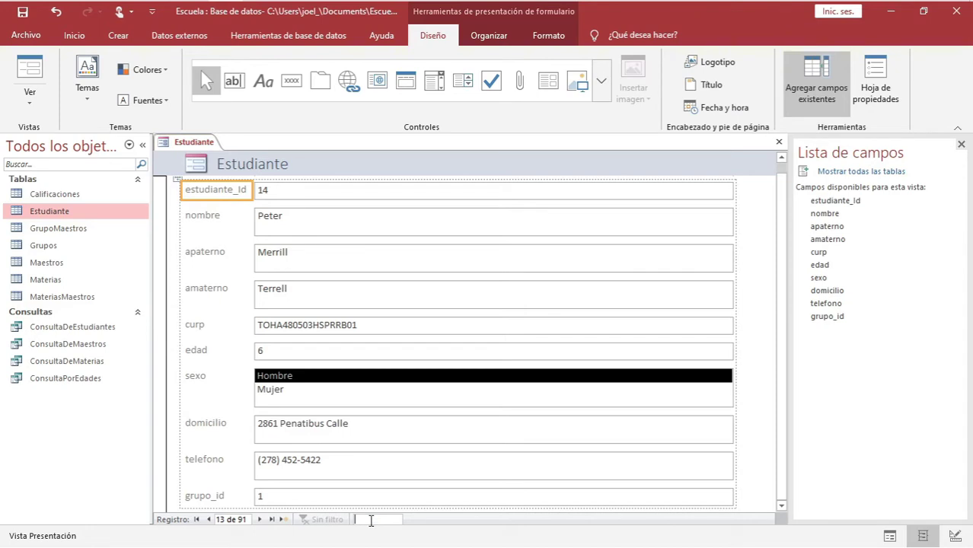
{"action": "type", "text": "jer"}
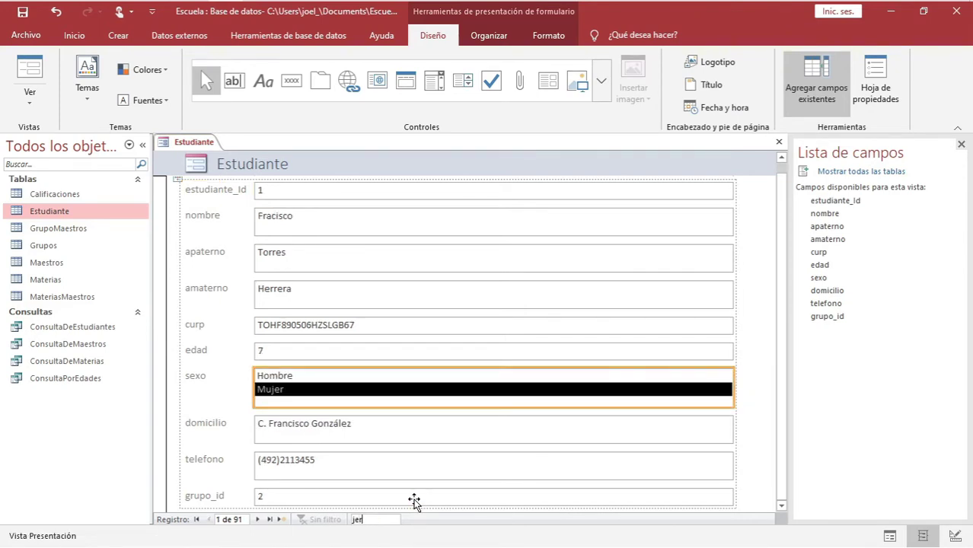
{"action": "type", "text": "oni"}
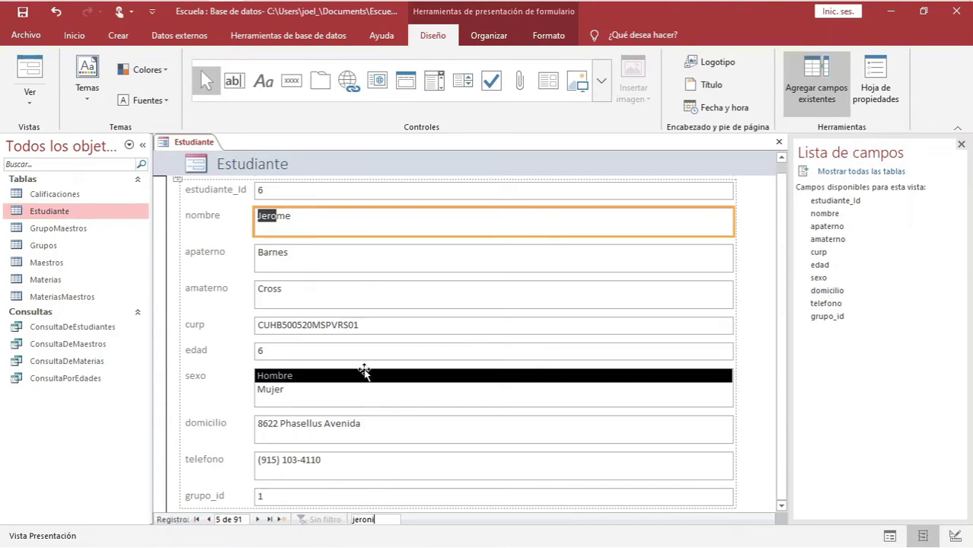
{"action": "key", "text": "BackSpace"}
{"action": "scroll", "coordinate": [264, 285], "scroll_direction": "up", "scroll_amount": 1}
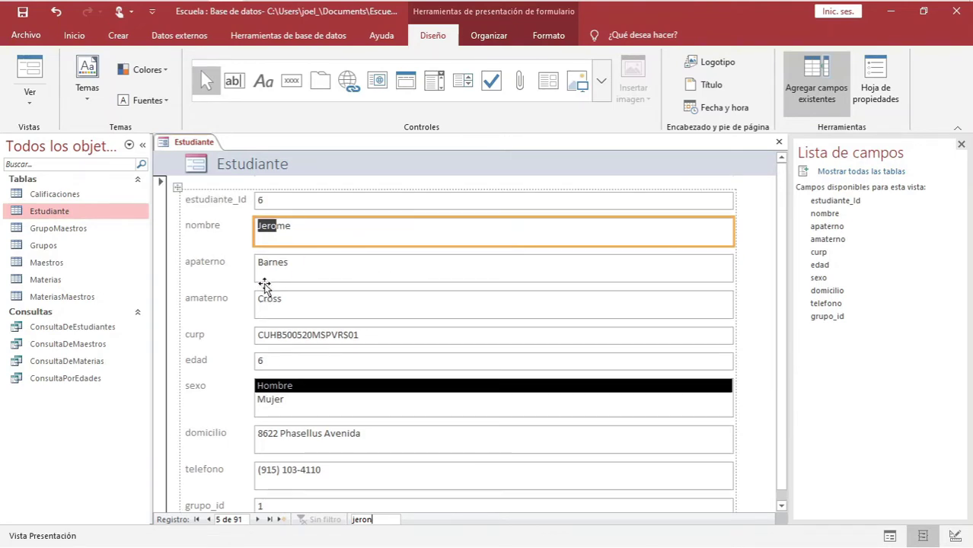
{"action": "scroll", "coordinate": [264, 286], "scroll_direction": "down", "scroll_amount": 1}
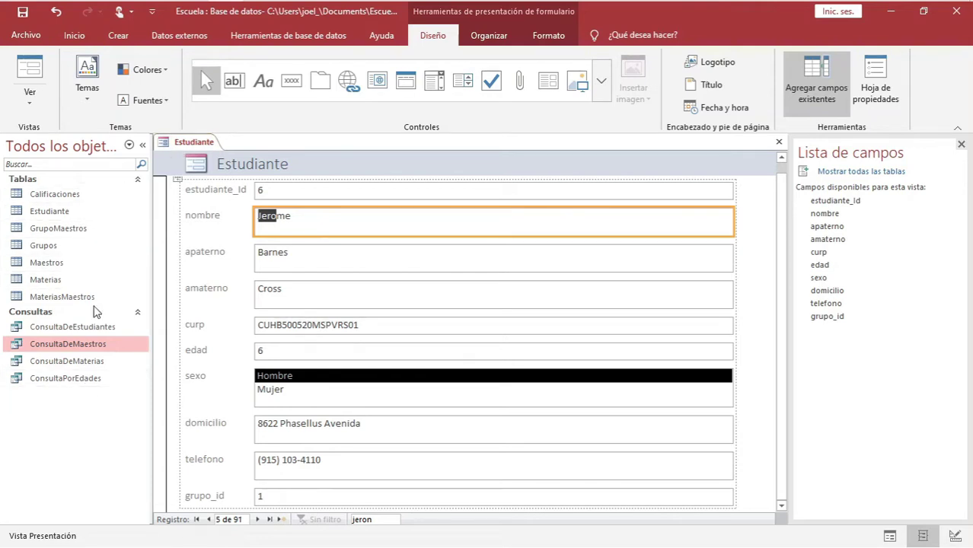
Switch the Estudiante form to Design view and scroll through its header, detail and footer
{"action": "right_click", "coordinate": [191, 147]}
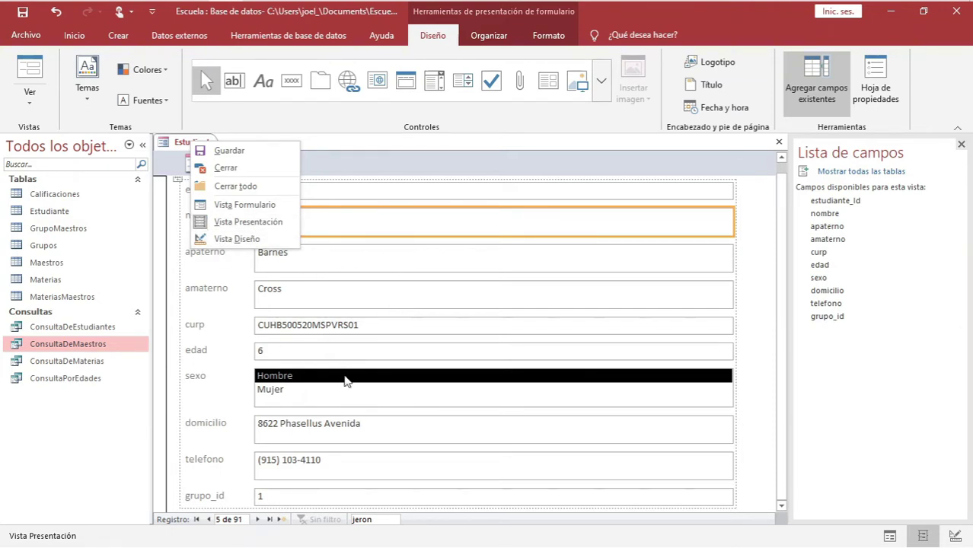
{"action": "left_click", "coordinate": [243, 221]}
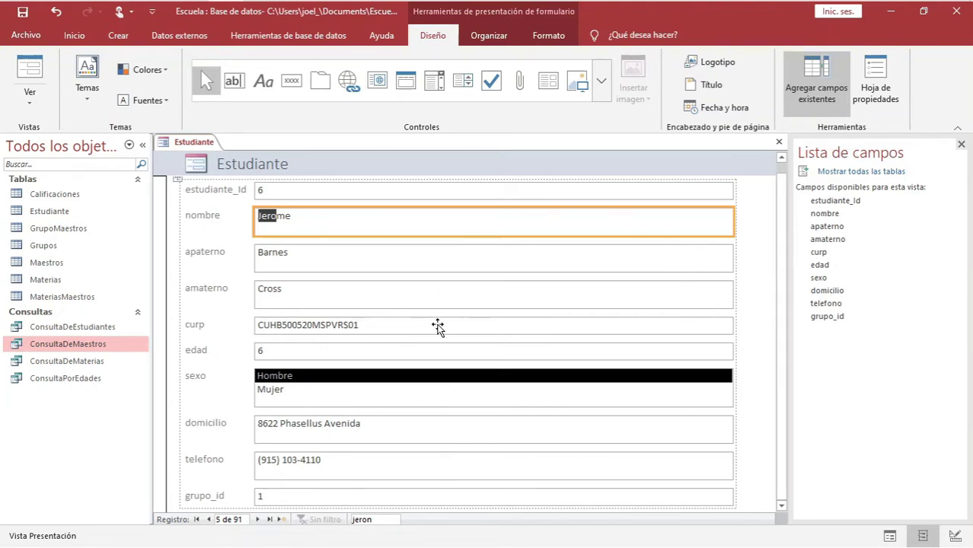
{"action": "right_click", "coordinate": [197, 143]}
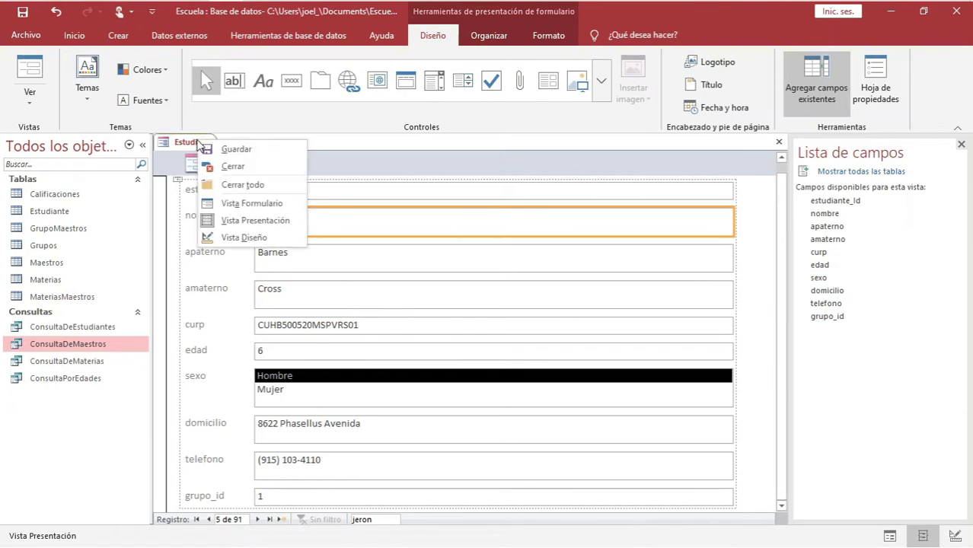
{"action": "left_click", "coordinate": [251, 239]}
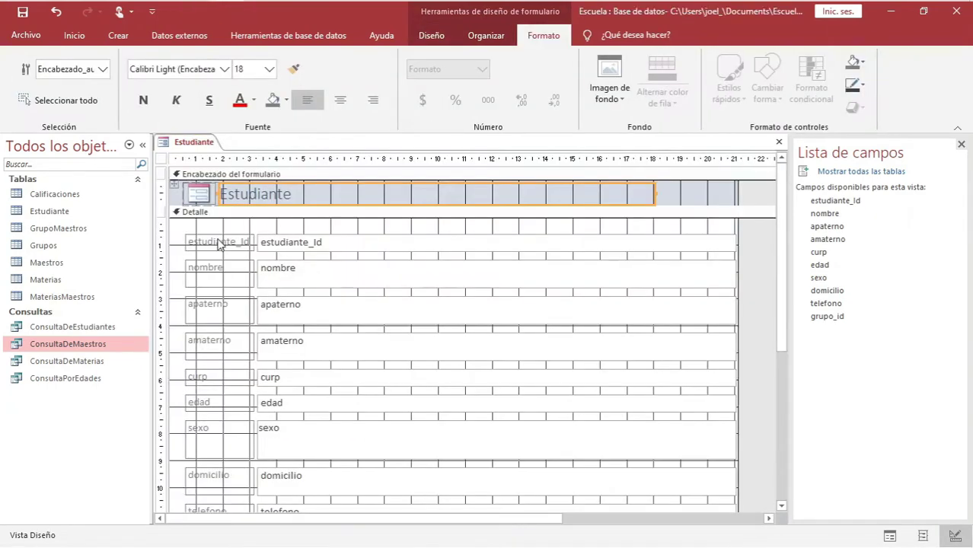
{"action": "scroll", "coordinate": [342, 344], "scroll_direction": "down", "scroll_amount": 10}
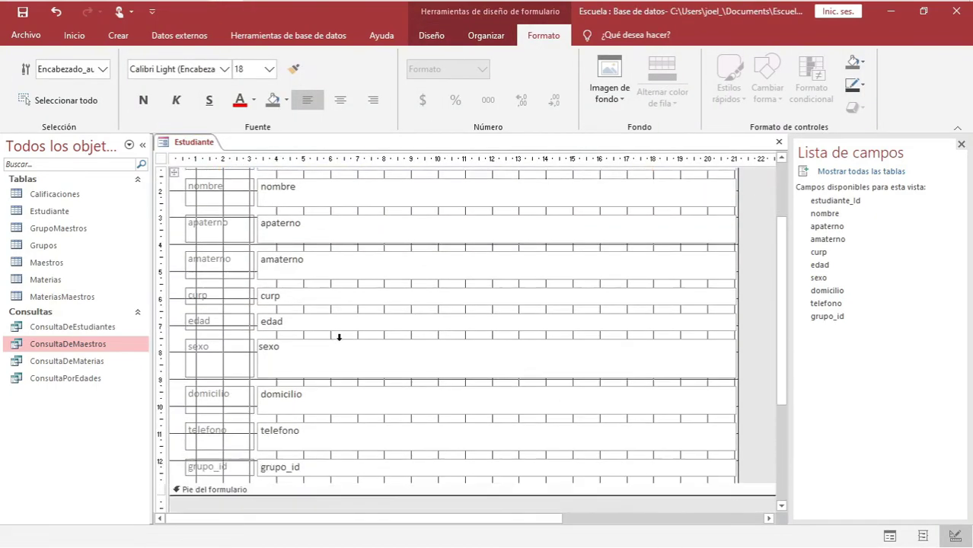
{"action": "scroll", "coordinate": [342, 344], "scroll_direction": "up", "scroll_amount": 10}
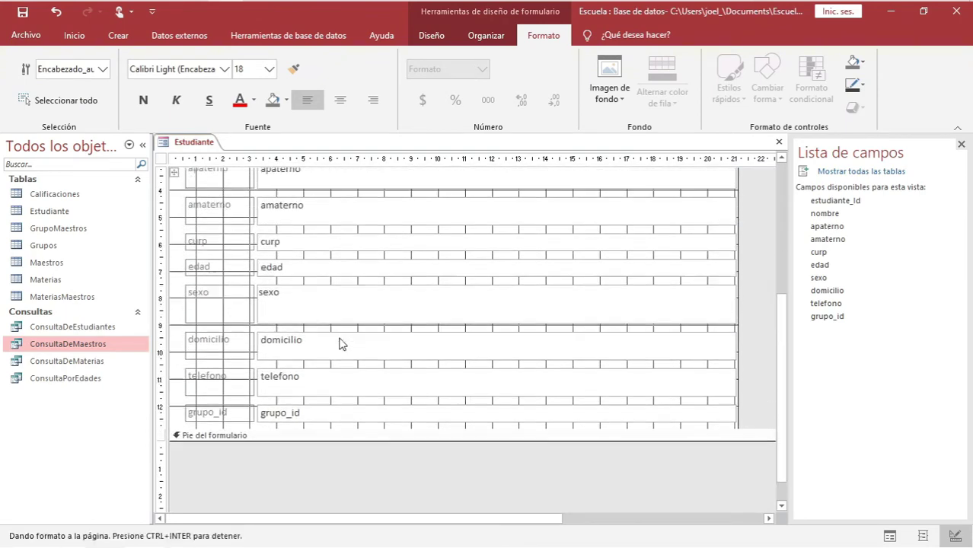
{"action": "scroll", "coordinate": [342, 344], "scroll_direction": "down", "scroll_amount": 5}
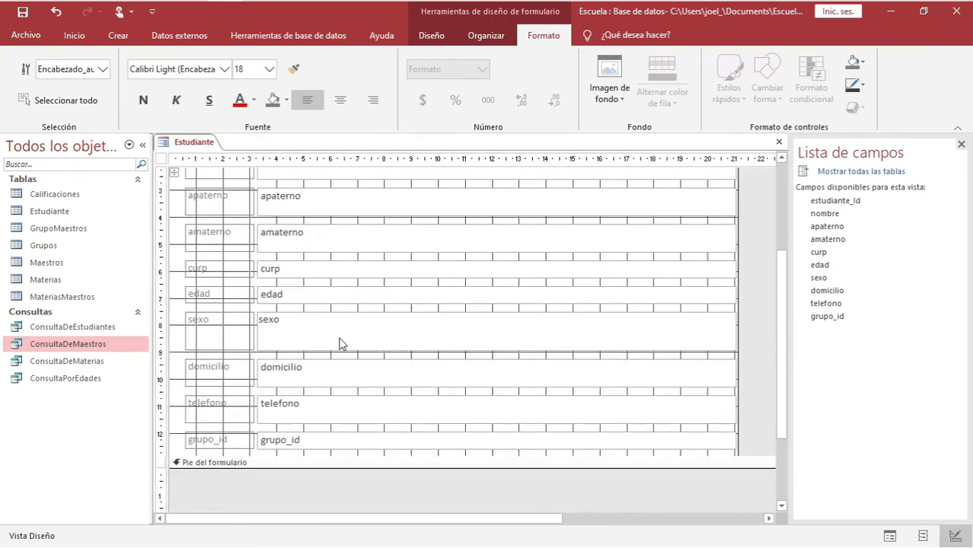
{"action": "scroll", "coordinate": [358, 342], "scroll_direction": "up", "scroll_amount": 5}
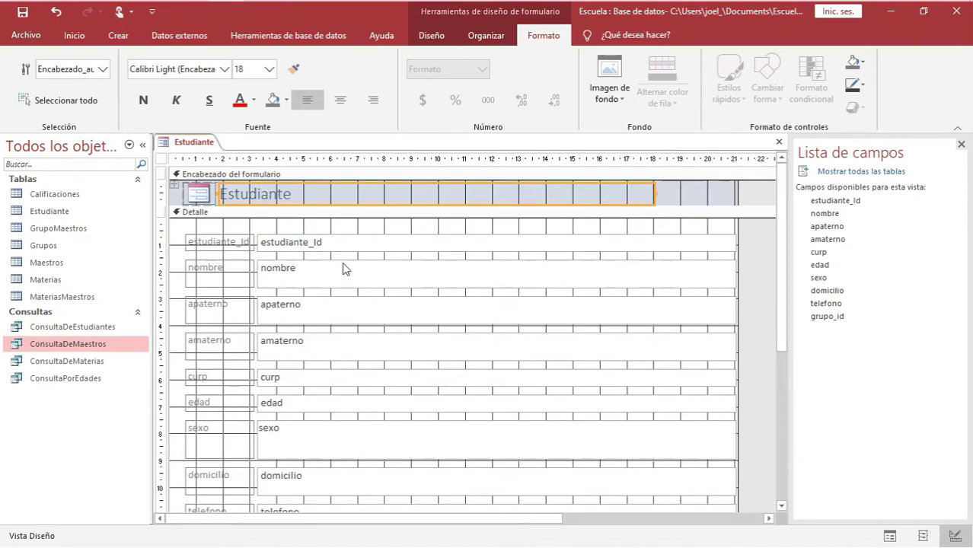
Return the Estudiante form to Form view and start blank record 92, clicking into nombre and edad
{"action": "right_click", "coordinate": [200, 145]}
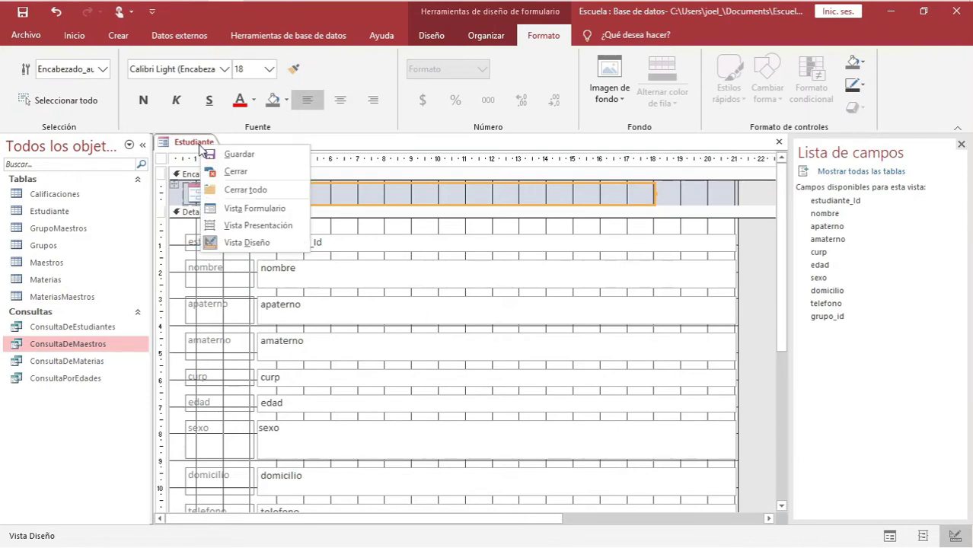
{"action": "left_click", "coordinate": [240, 210]}
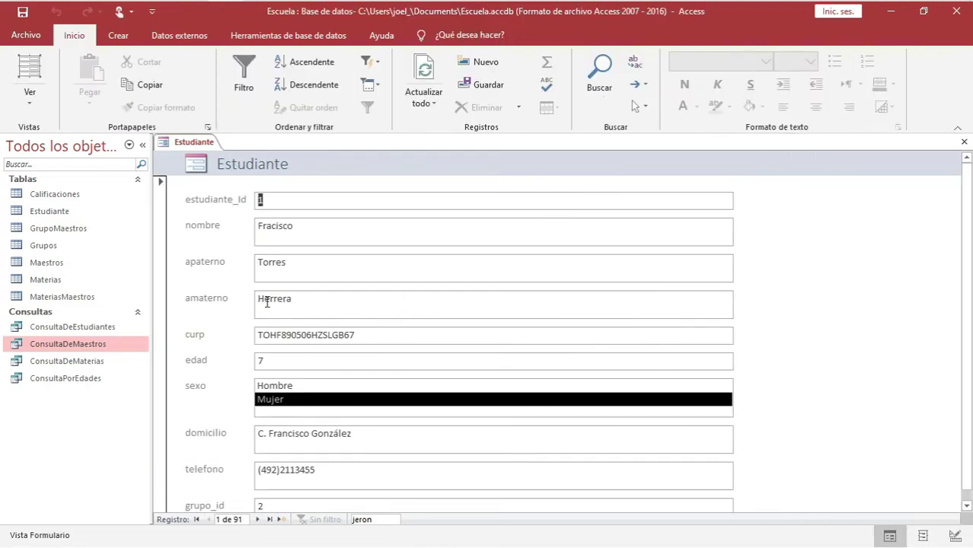
{"action": "scroll", "coordinate": [267, 302], "scroll_direction": "down", "scroll_amount": 1}
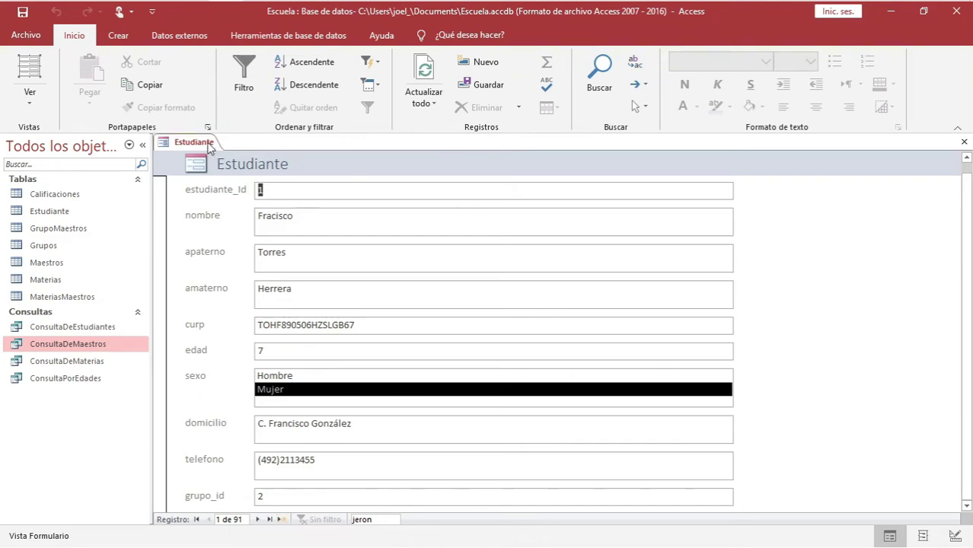
{"action": "left_click", "coordinate": [281, 519]}
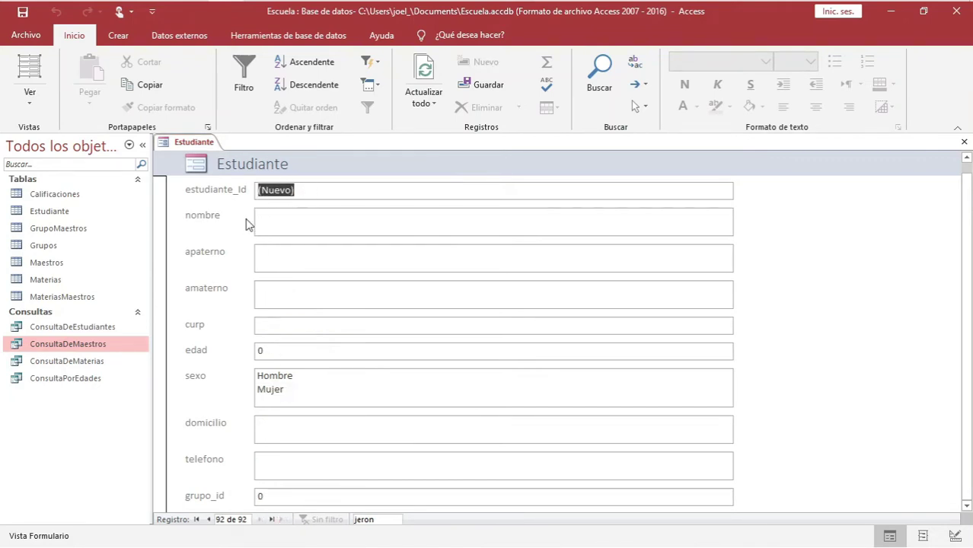
{"action": "left_click", "coordinate": [276, 217]}
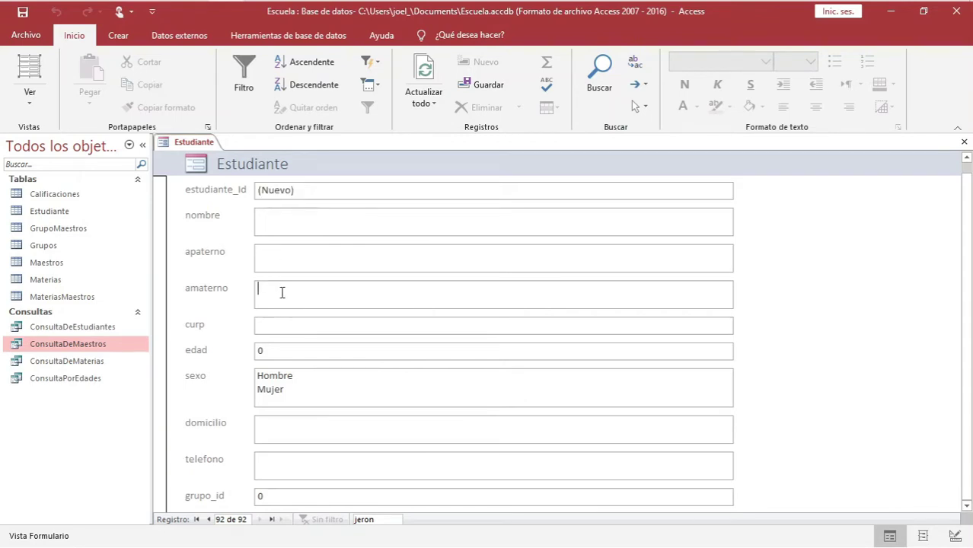
{"action": "left_click", "coordinate": [279, 353]}
{"action": "scroll", "coordinate": [284, 429], "scroll_direction": "up", "scroll_amount": 1}
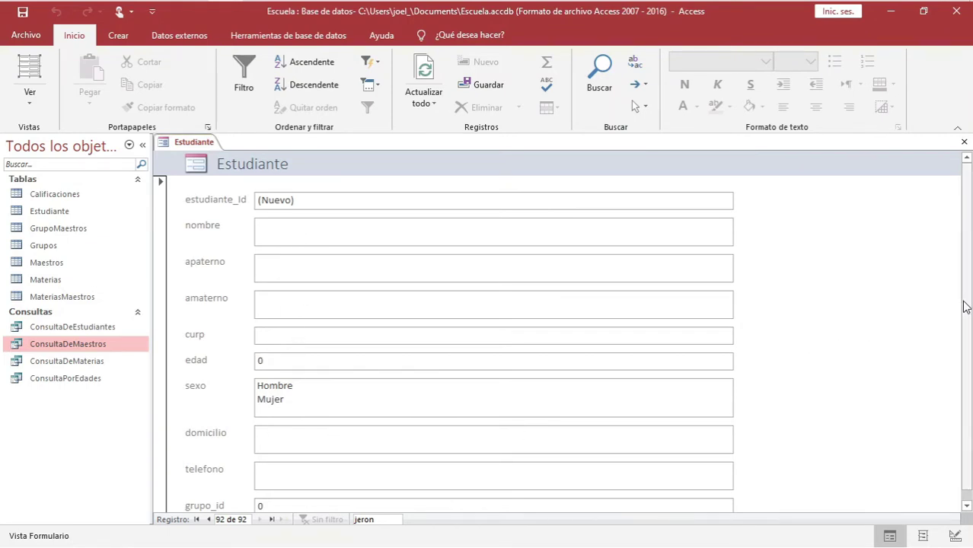
{"action": "left_click_drag", "start_coordinate": [966, 303], "coordinate": [963, 379]}
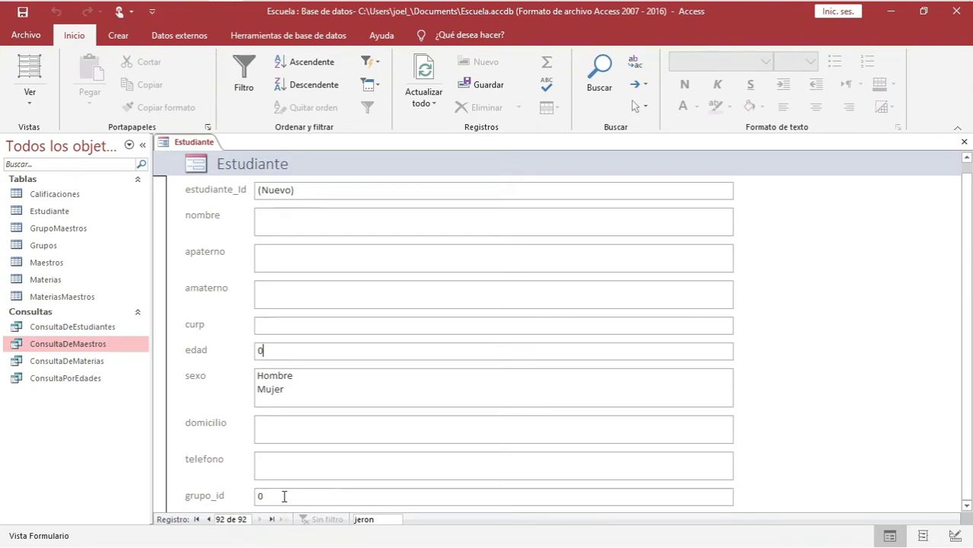
{"action": "left_click", "coordinate": [54, 212]}
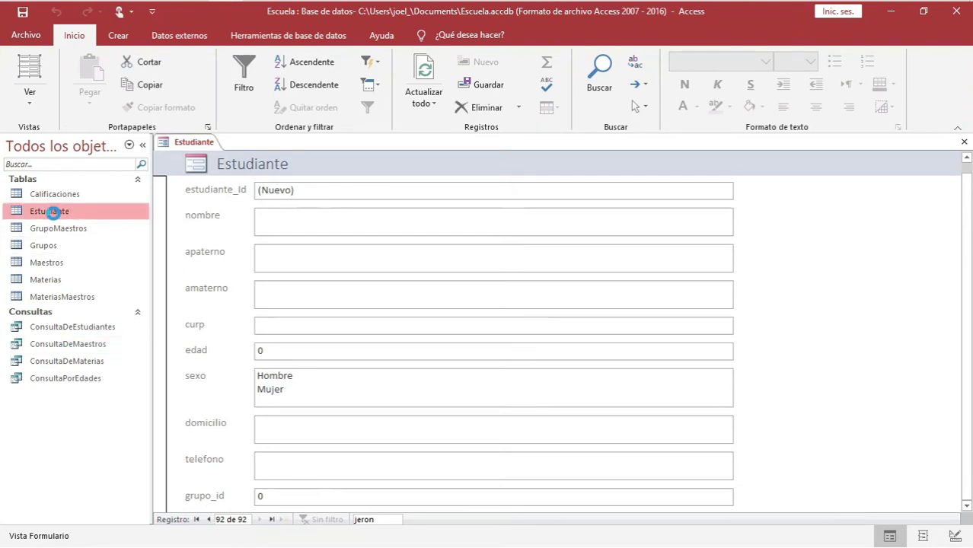
{"action": "double_click", "coordinate": [53, 213]}
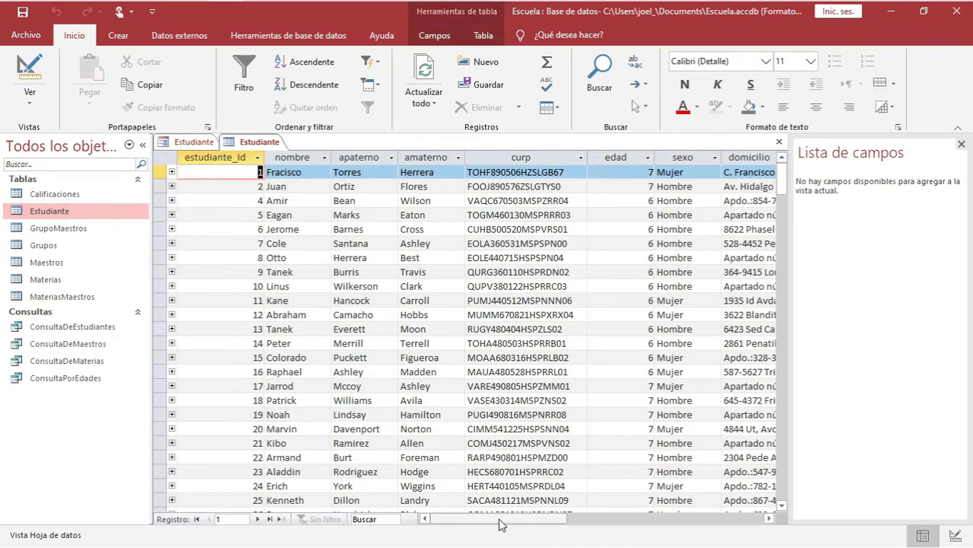
{"action": "left_click_drag", "start_coordinate": [501, 521], "coordinate": [578, 521]}
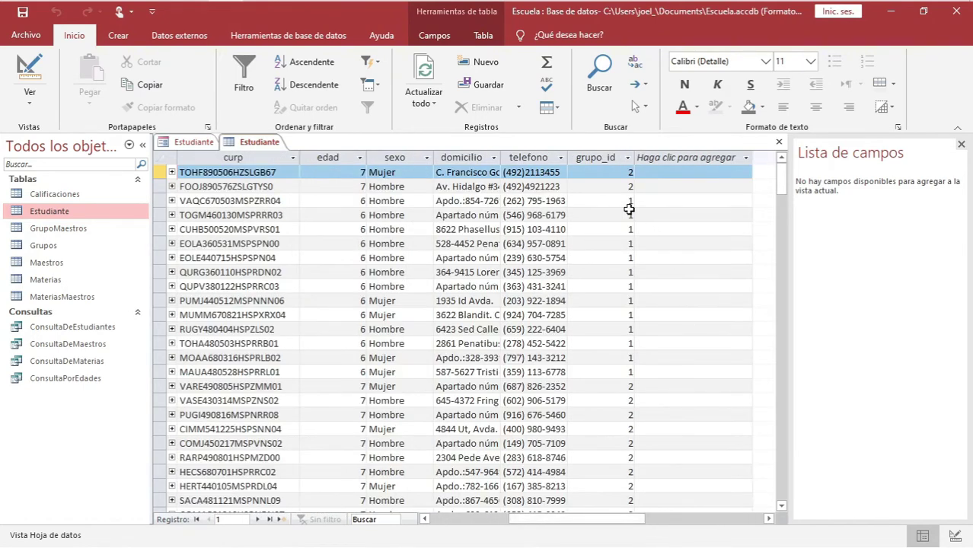
{"action": "left_click", "coordinate": [606, 156]}
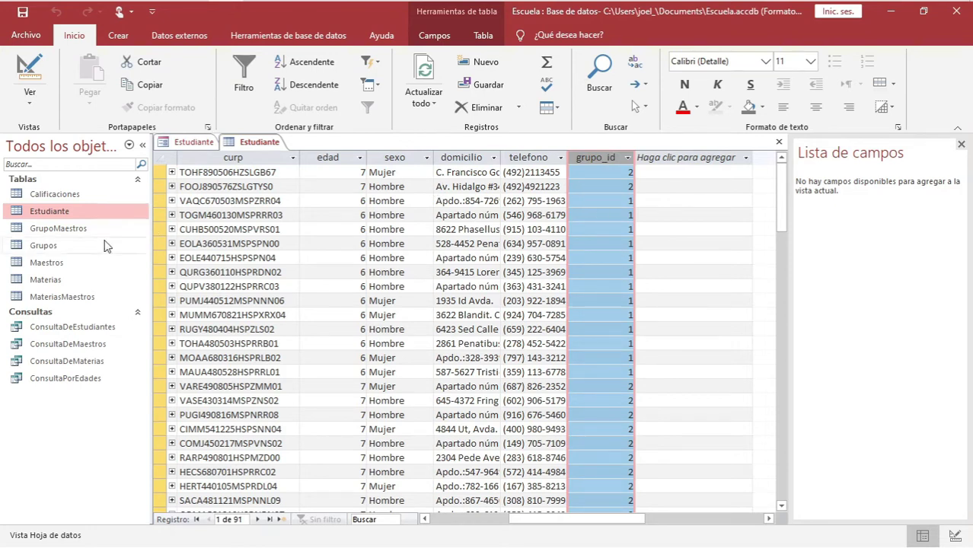
{"action": "left_click", "coordinate": [43, 246]}
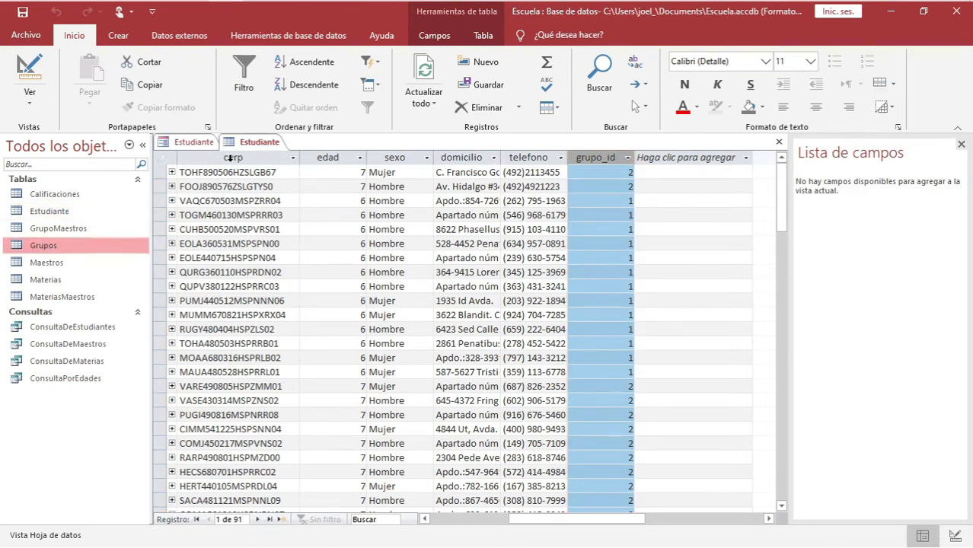
{"action": "right_click", "coordinate": [258, 142]}
{"action": "left_click", "coordinate": [271, 146]}
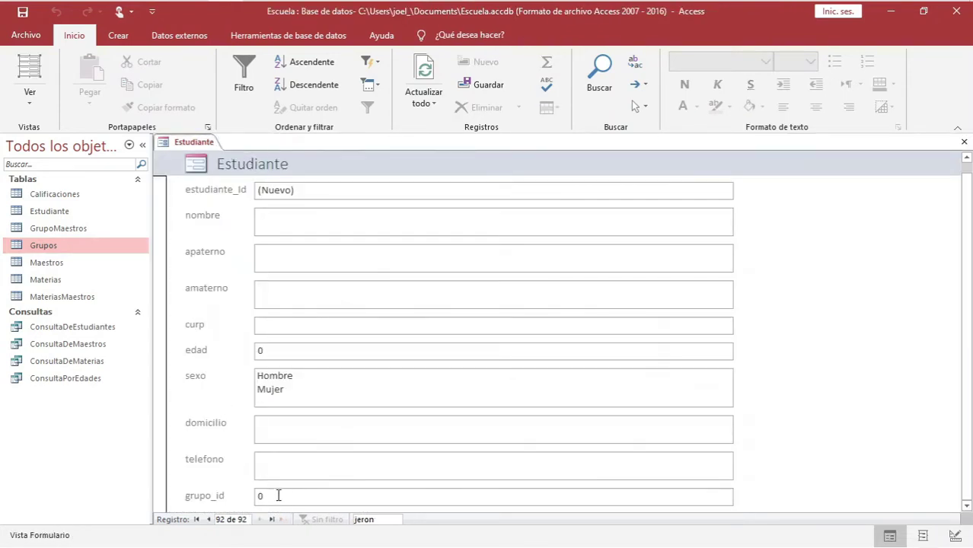
{"action": "left_click", "coordinate": [276, 498]}
{"action": "left_click", "coordinate": [57, 217]}
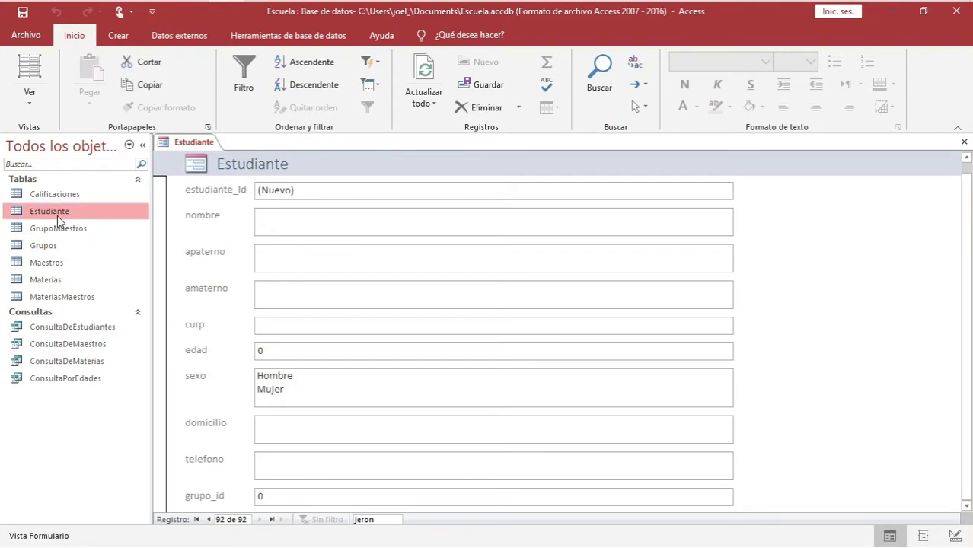
{"action": "double_click", "coordinate": [53, 327]}
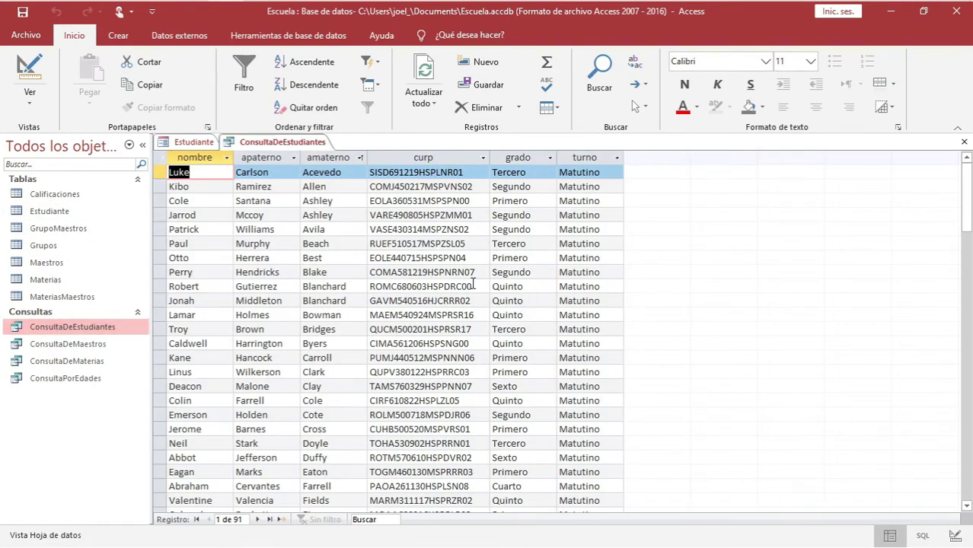
{"action": "left_click", "coordinate": [522, 158]}
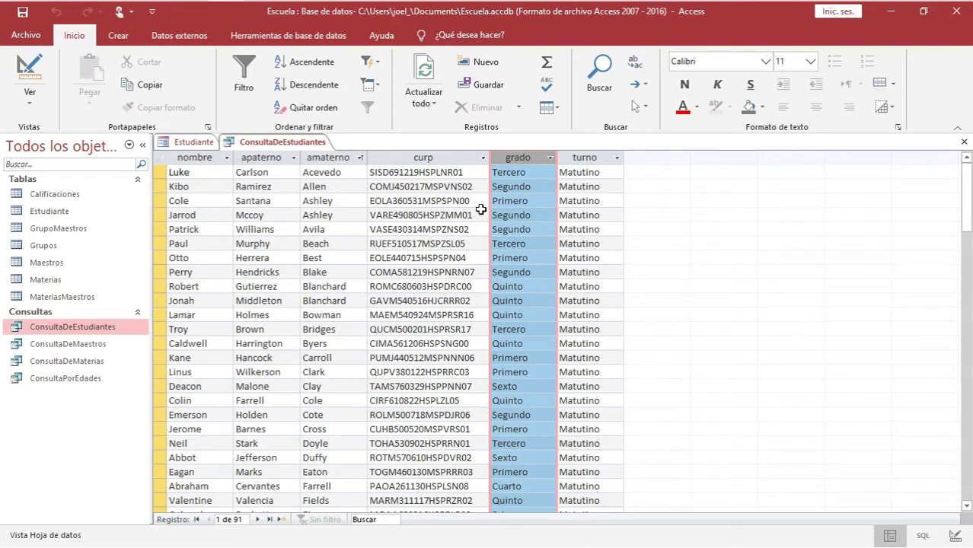
{"action": "right_click", "coordinate": [263, 143]}
{"action": "left_click", "coordinate": [309, 172]}
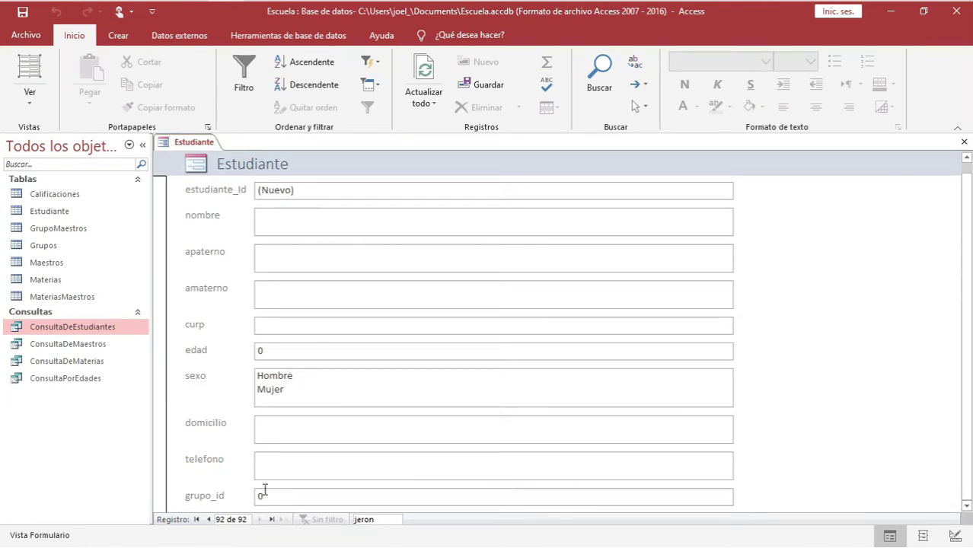
In Layout view, delete the grupo_id field and its label from the Estudiante form
{"action": "right_click", "coordinate": [189, 142]}
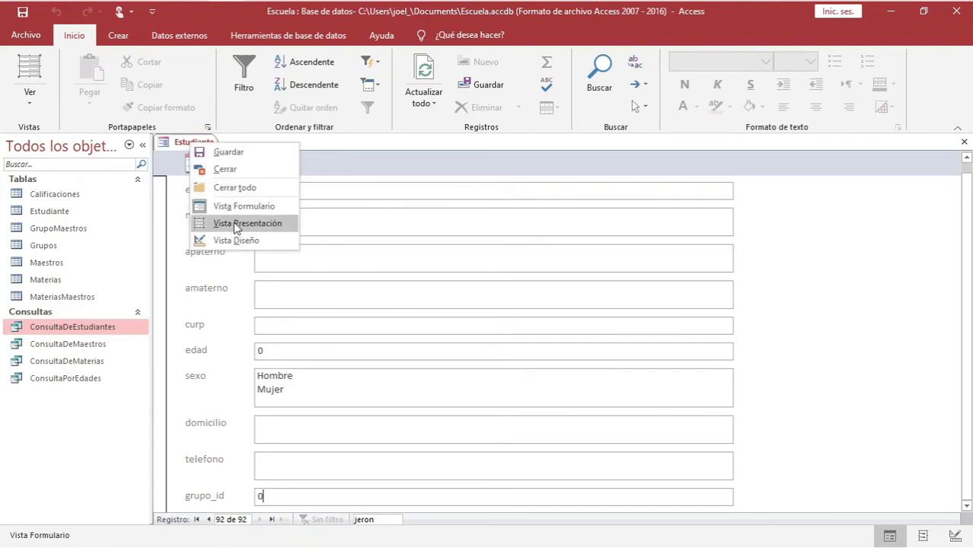
{"action": "left_click", "coordinate": [236, 223]}
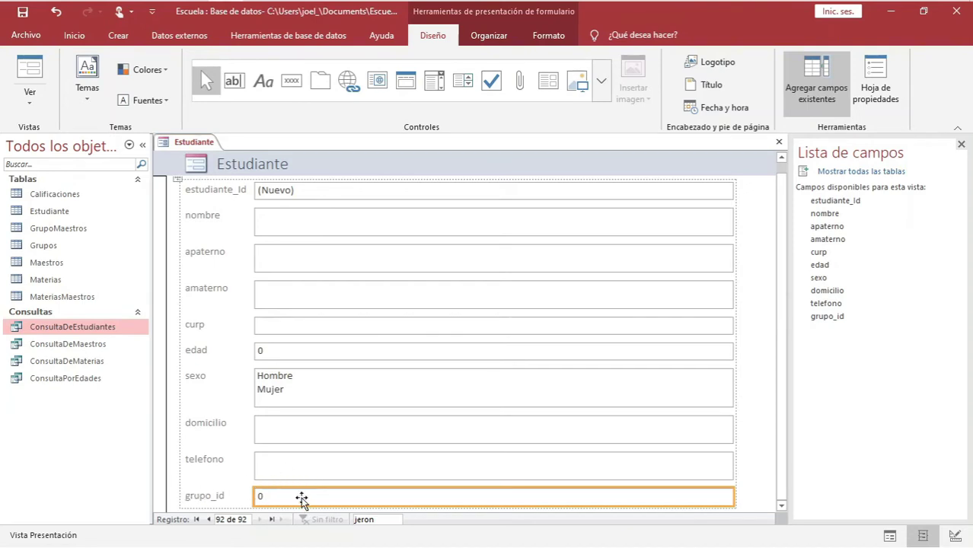
{"action": "key", "text": "Delete"}
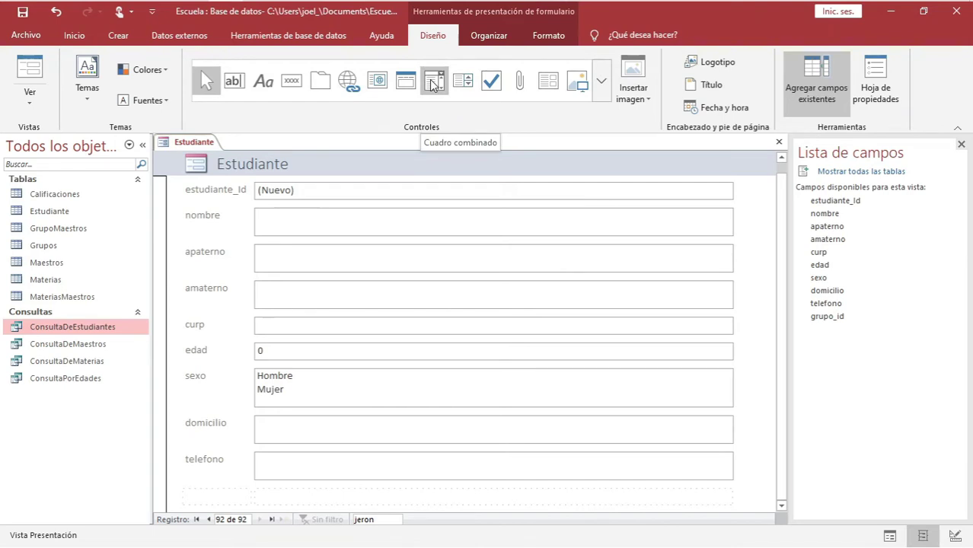
{"action": "left_click", "coordinate": [600, 83]}
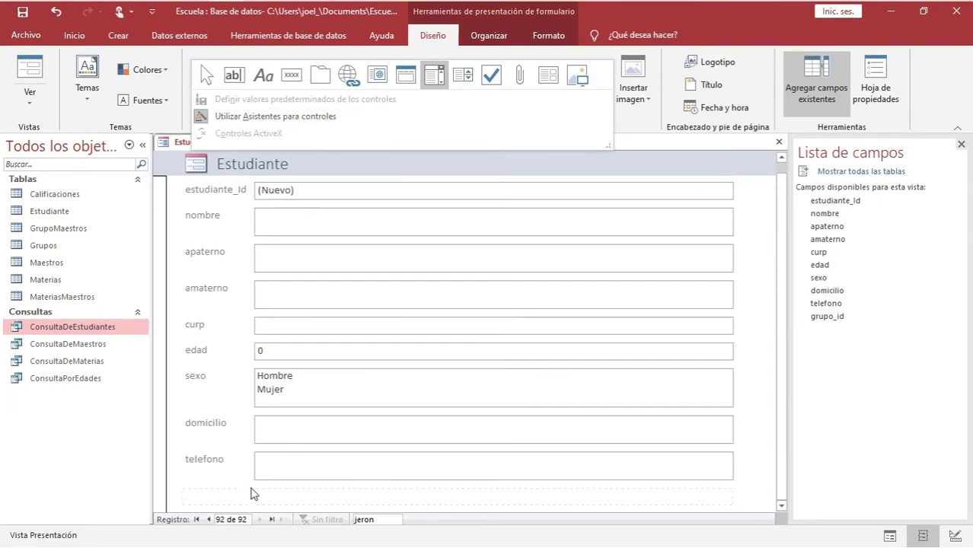
Place a Cuadro combinado in the empty form row to launch the combo box wizard
{"action": "left_click", "coordinate": [259, 498]}
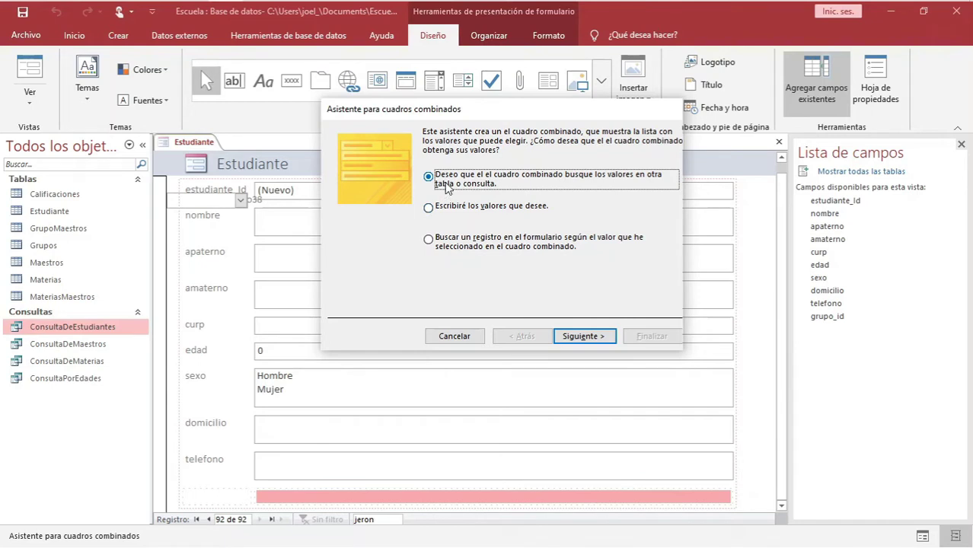
Have the combo box list the grado field from the Grupos table
{"action": "left_click", "coordinate": [580, 338]}
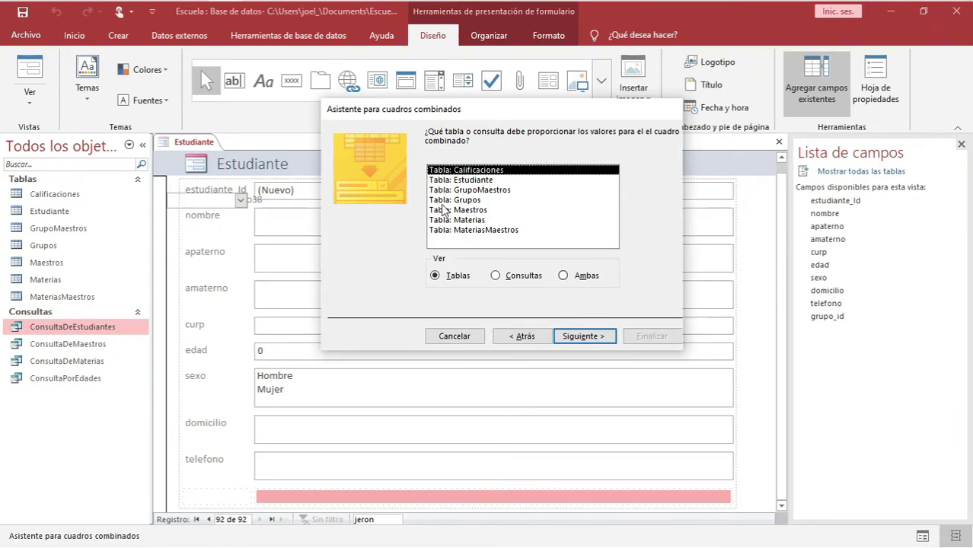
{"action": "left_click", "coordinate": [458, 201]}
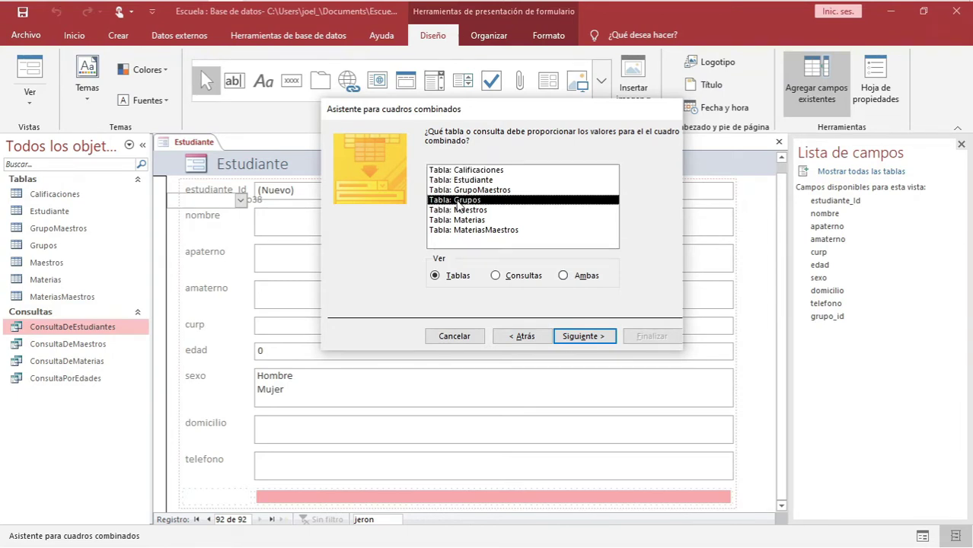
{"action": "left_click", "coordinate": [580, 336]}
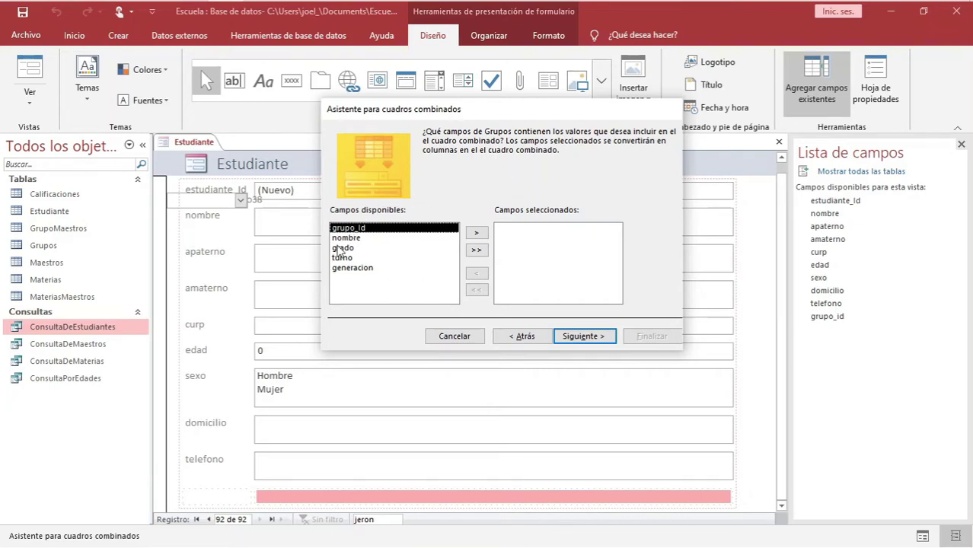
{"action": "left_click", "coordinate": [341, 248]}
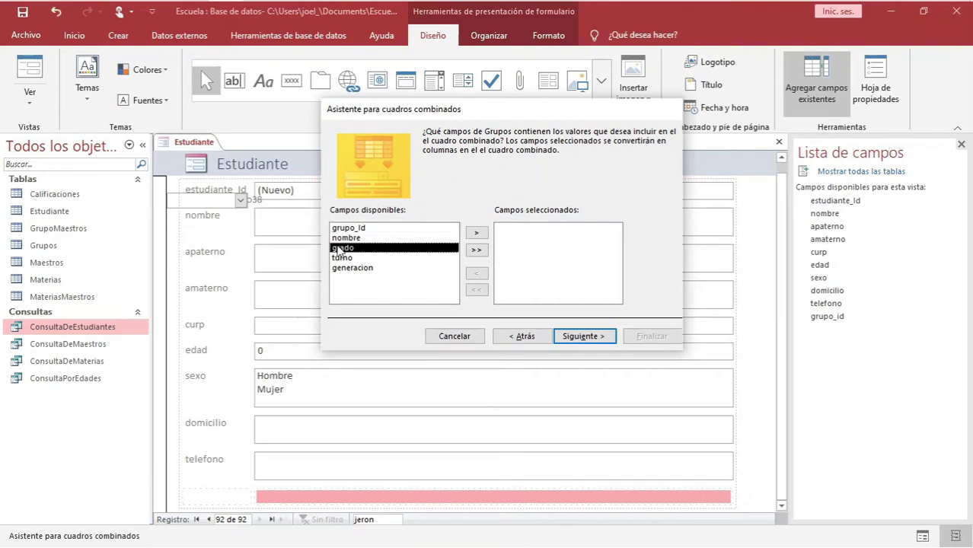
{"action": "left_click", "coordinate": [474, 235]}
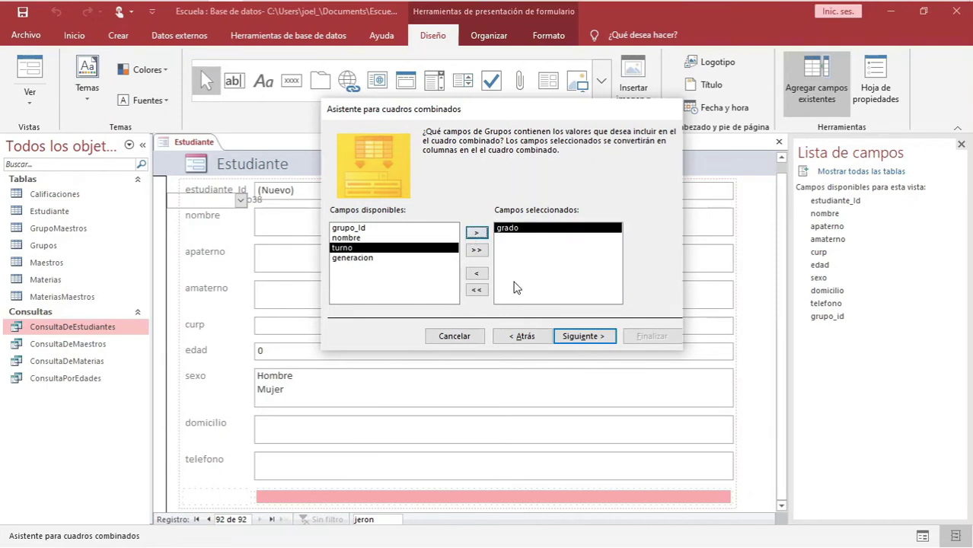
{"action": "left_click", "coordinate": [575, 336]}
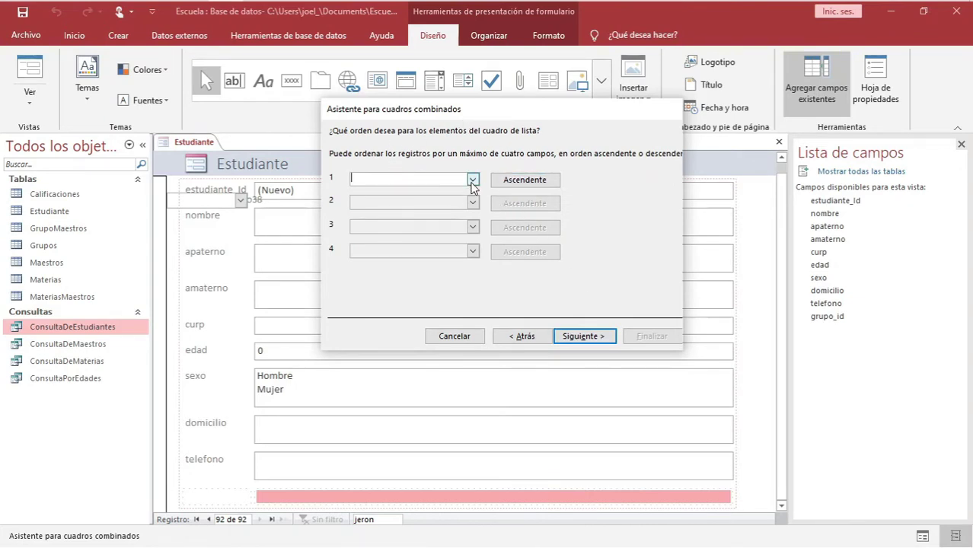
Sort the list by grupo_id and store the selected value in the grupo_id field
{"action": "left_click", "coordinate": [472, 179]}
{"action": "left_click", "coordinate": [418, 203]}
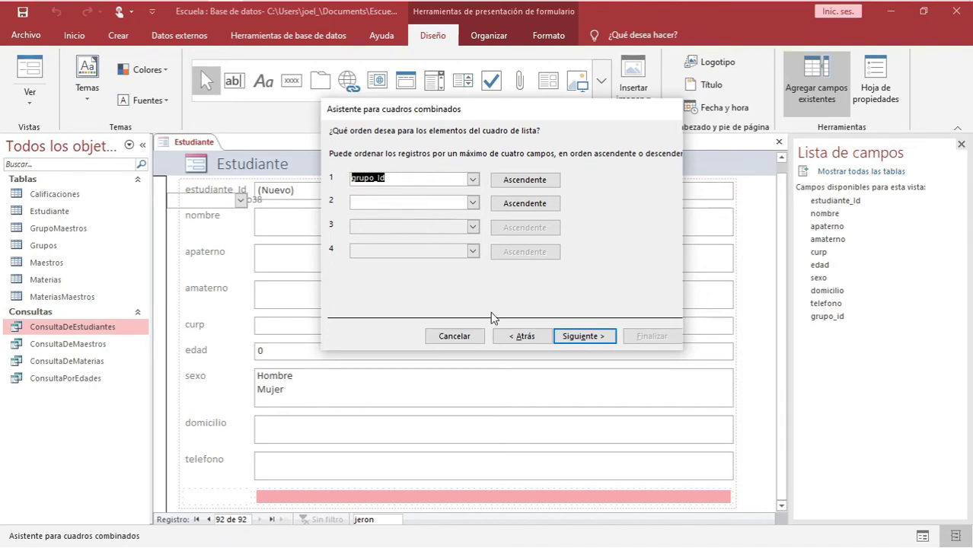
{"action": "left_click", "coordinate": [578, 335]}
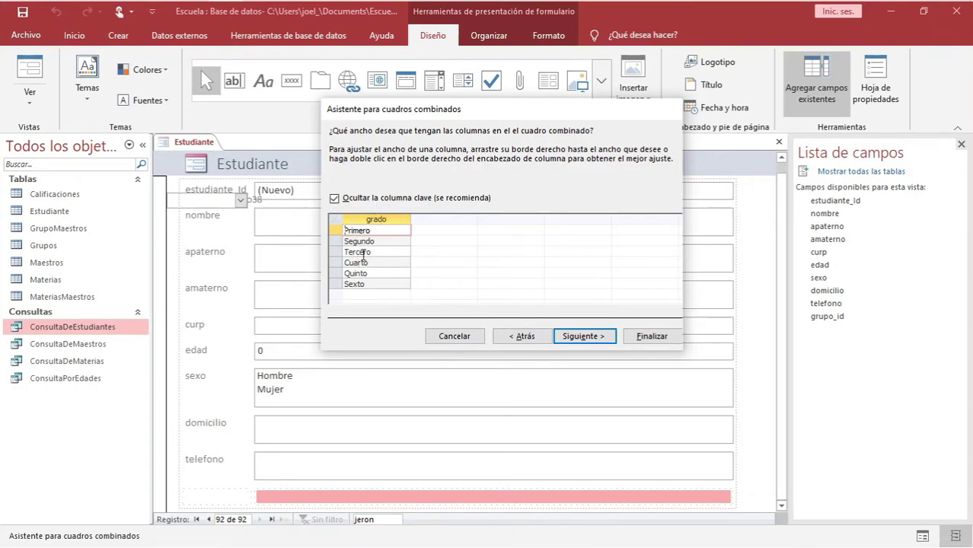
{"action": "left_click", "coordinate": [574, 336]}
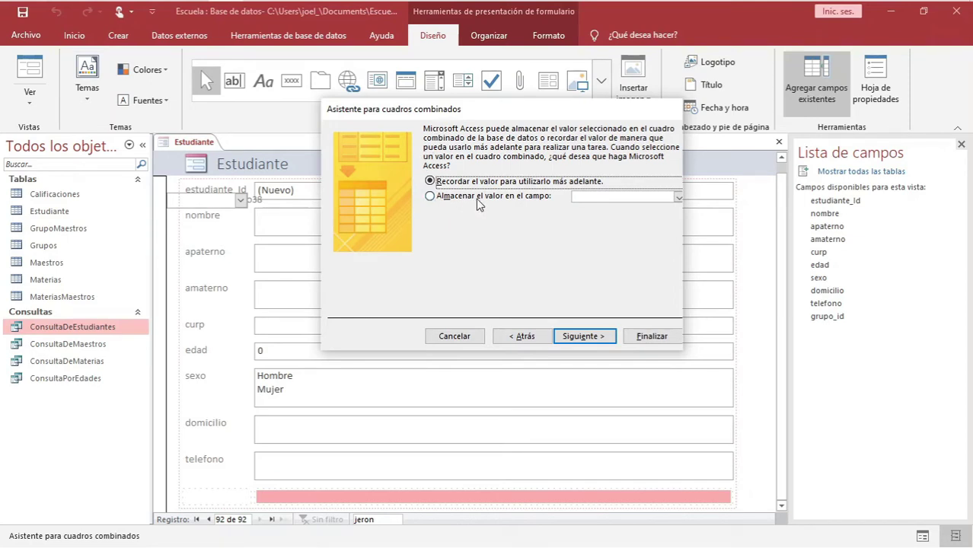
{"action": "left_click", "coordinate": [463, 199]}
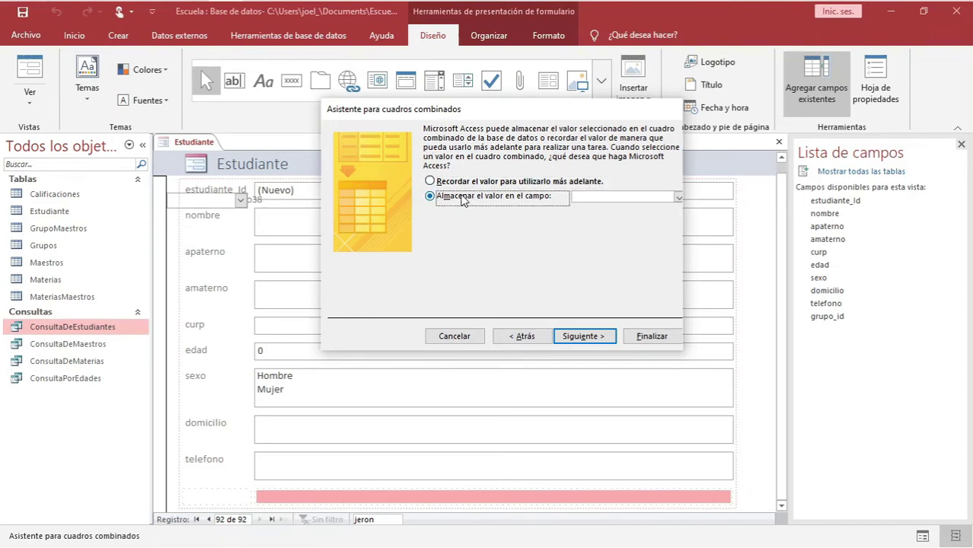
{"action": "left_click", "coordinate": [678, 198]}
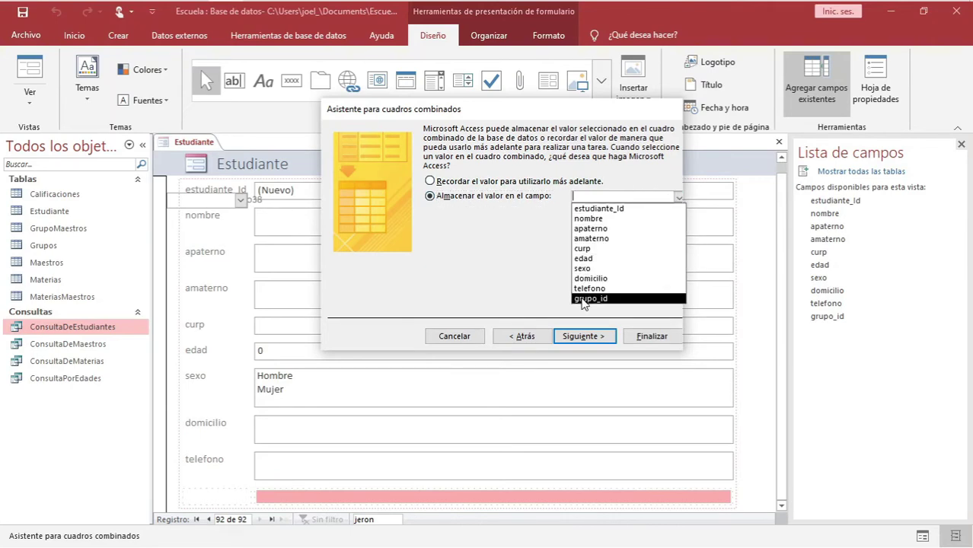
{"action": "left_click", "coordinate": [584, 299]}
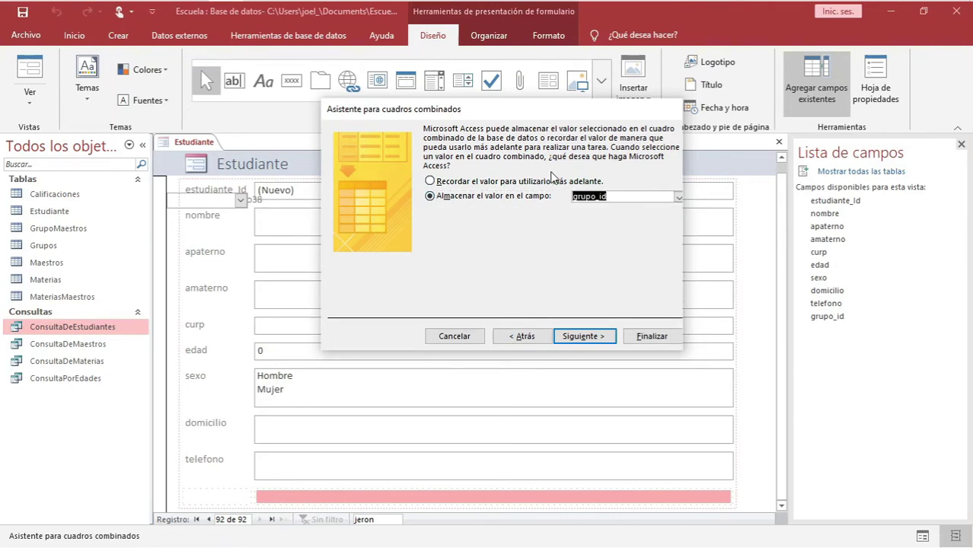
{"action": "left_click", "coordinate": [525, 337]}
{"action": "left_click", "coordinate": [517, 337]}
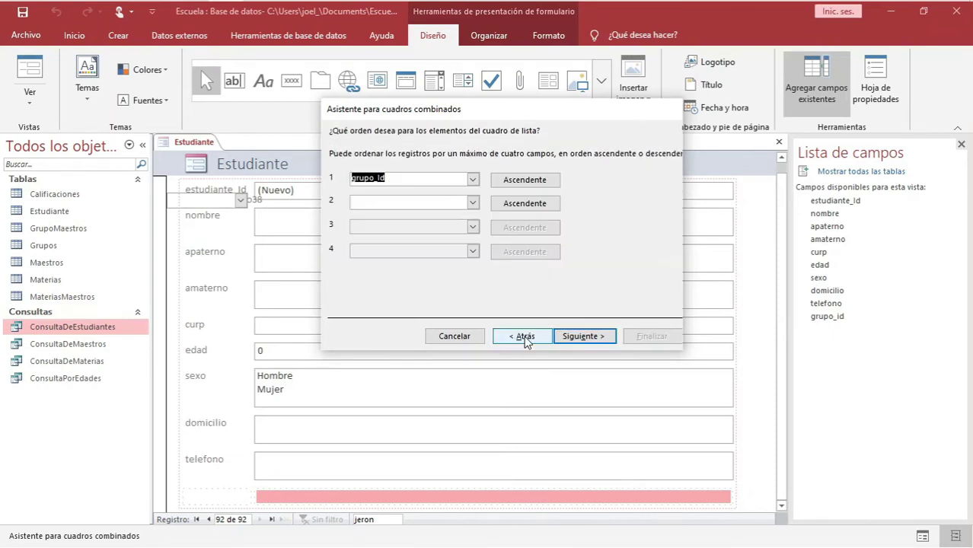
Step through the wizard again, confirm grupo_id as storage field, and label the combo box 'Grupo'
{"action": "left_click", "coordinate": [516, 338]}
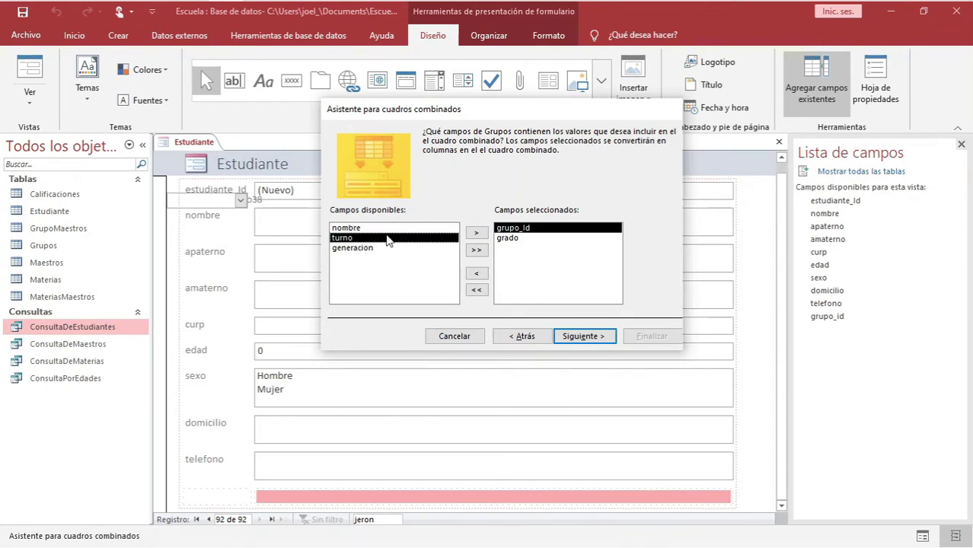
{"action": "left_click", "coordinate": [577, 338]}
{"action": "left_click", "coordinate": [577, 338]}
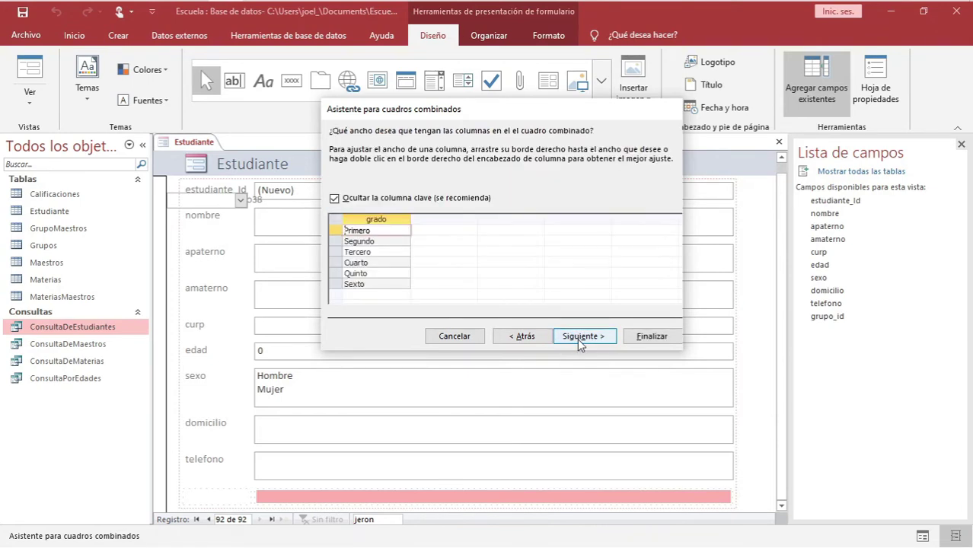
{"action": "left_click", "coordinate": [577, 338]}
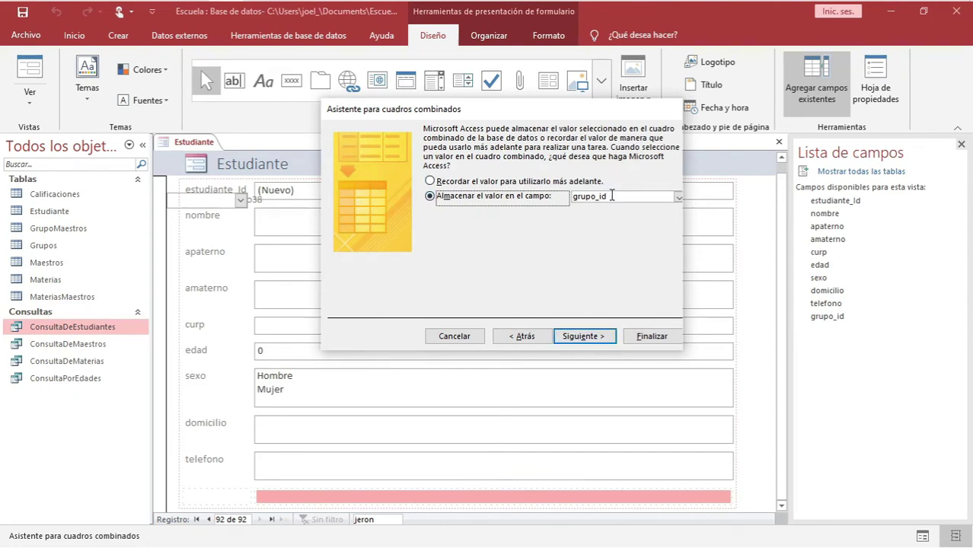
{"action": "left_click", "coordinate": [612, 195]}
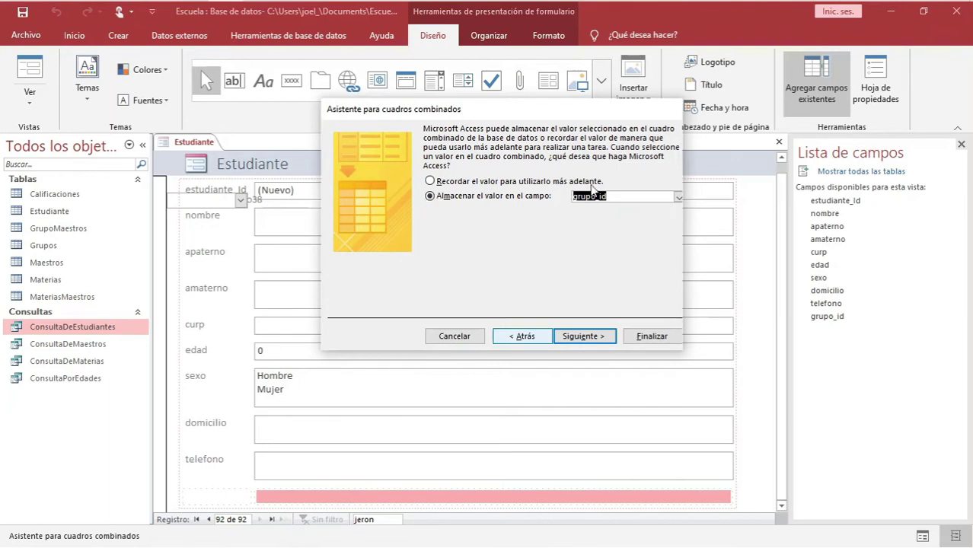
{"action": "left_click", "coordinate": [613, 196]}
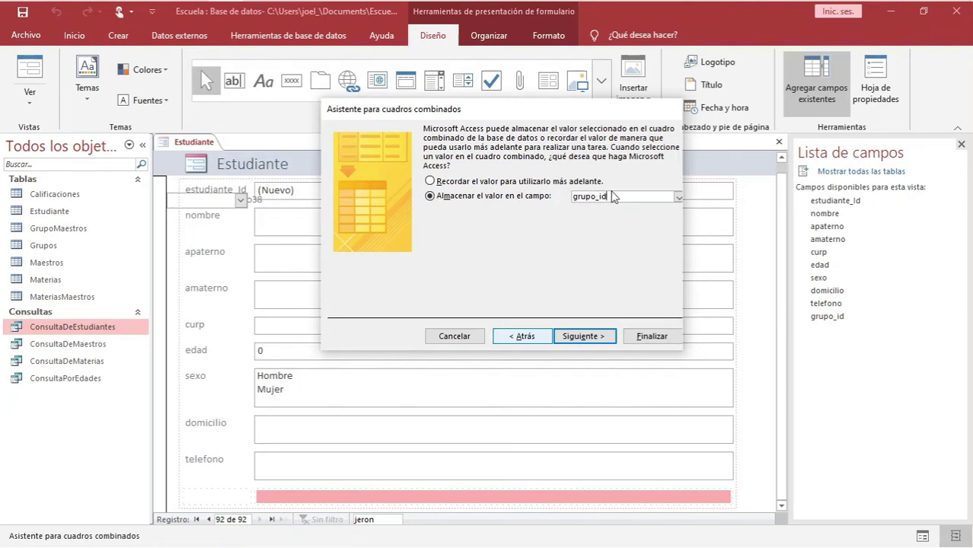
{"action": "left_click_drag", "start_coordinate": [615, 195], "coordinate": [574, 198]}
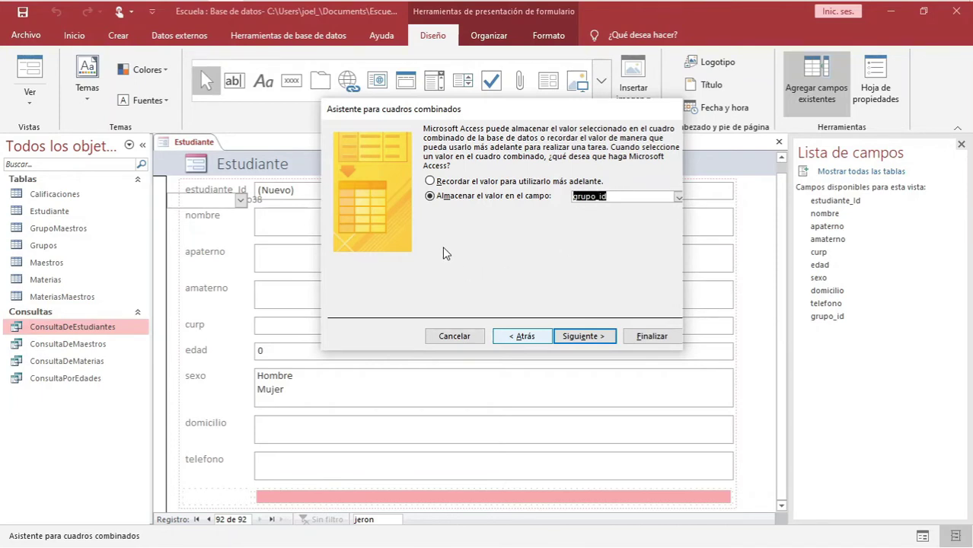
{"action": "left_click", "coordinate": [587, 340]}
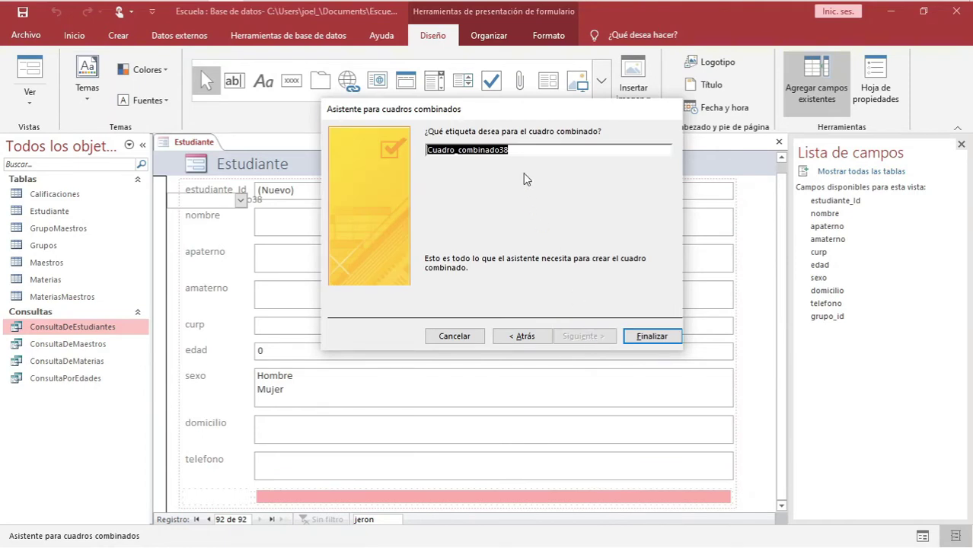
{"action": "key", "text": "BackSpace"}
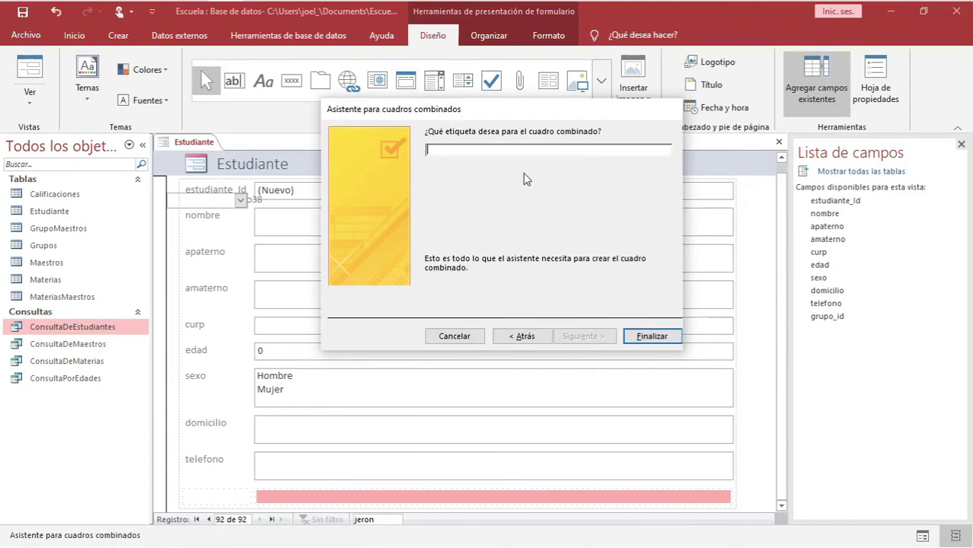
{"action": "type", "text": "Grupo"}
Finish the Grupo combo box and save the form as 'FormularioDeEstudiante'
{"action": "left_click", "coordinate": [657, 335]}
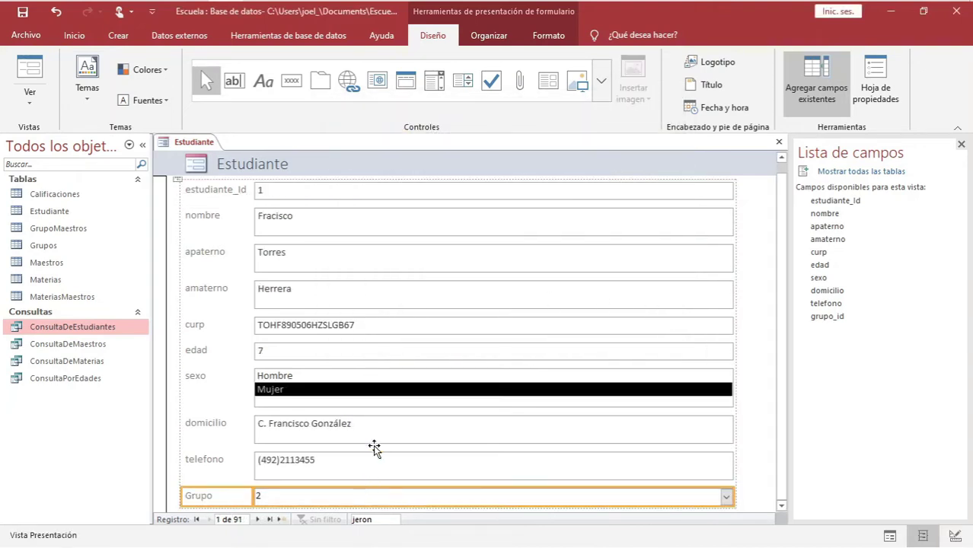
{"action": "right_click", "coordinate": [192, 143]}
{"action": "left_click", "coordinate": [231, 156]}
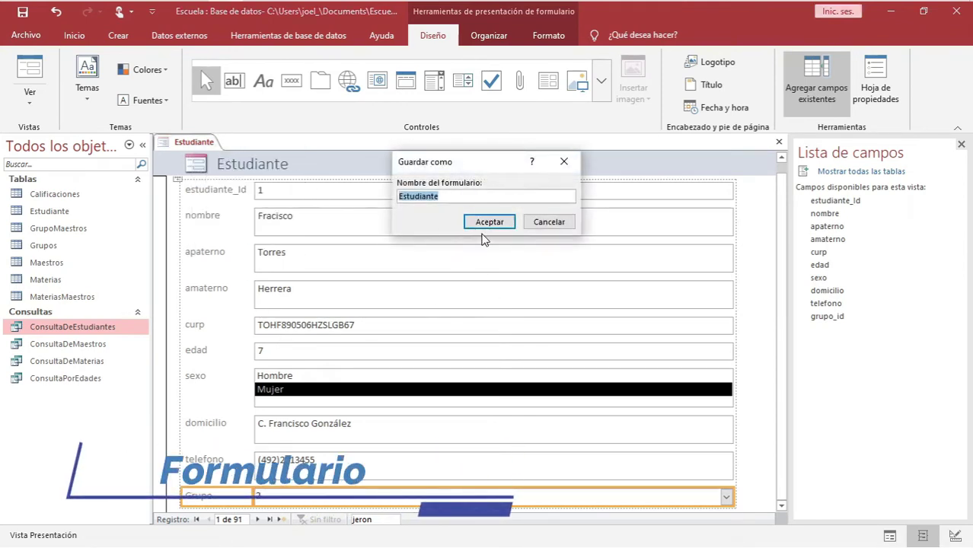
{"action": "type", "text": "F"}
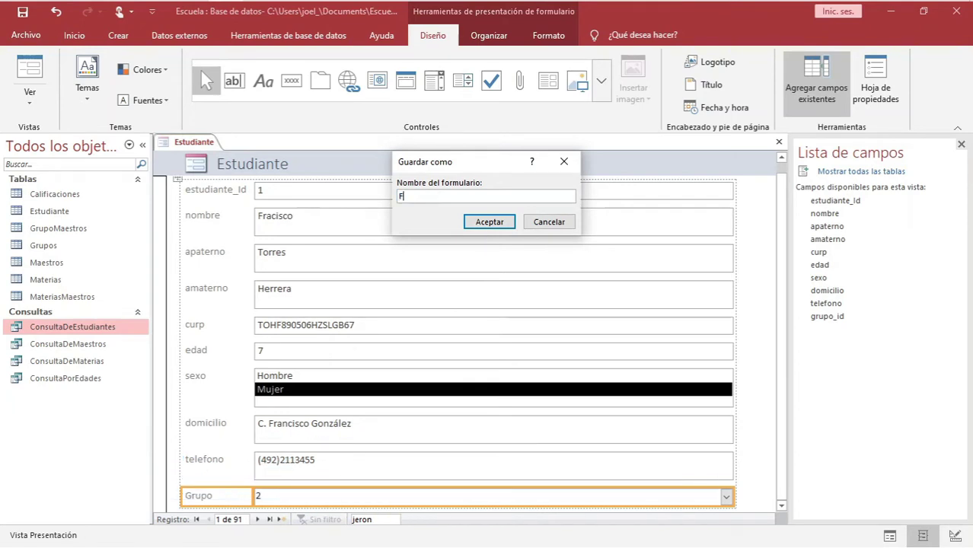
{"action": "type", "text": "ormulrio"}
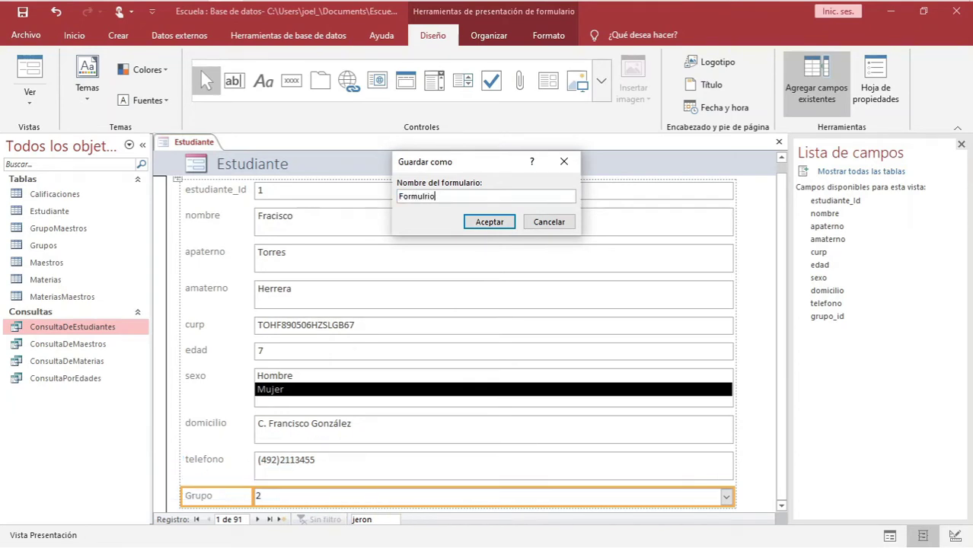
{"action": "key", "text": "Caps_Lock"}
{"action": "type", "text": "RIO"}
{"action": "key", "text": "Caps_Lock"}
{"action": "type", "text": "arioDeEstudiante"}
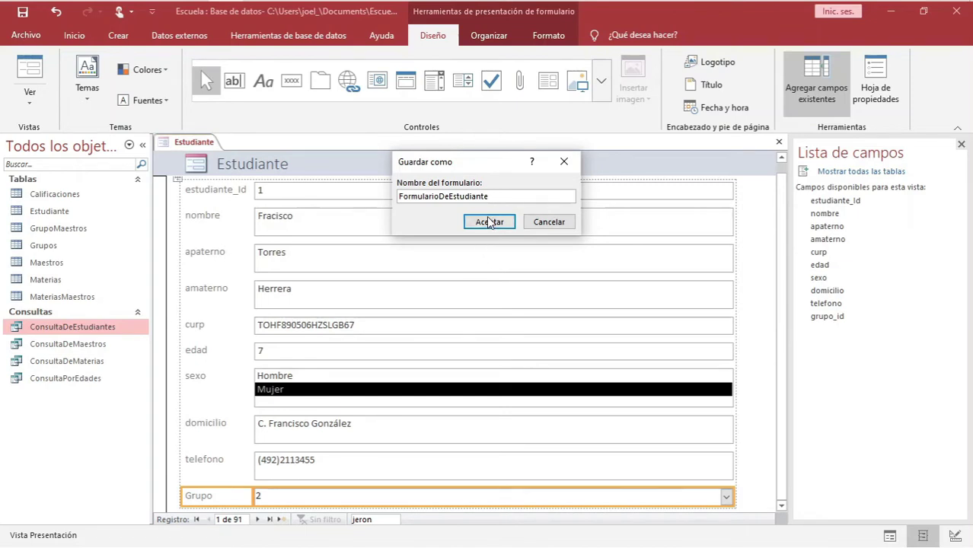
{"action": "left_click", "coordinate": [491, 222]}
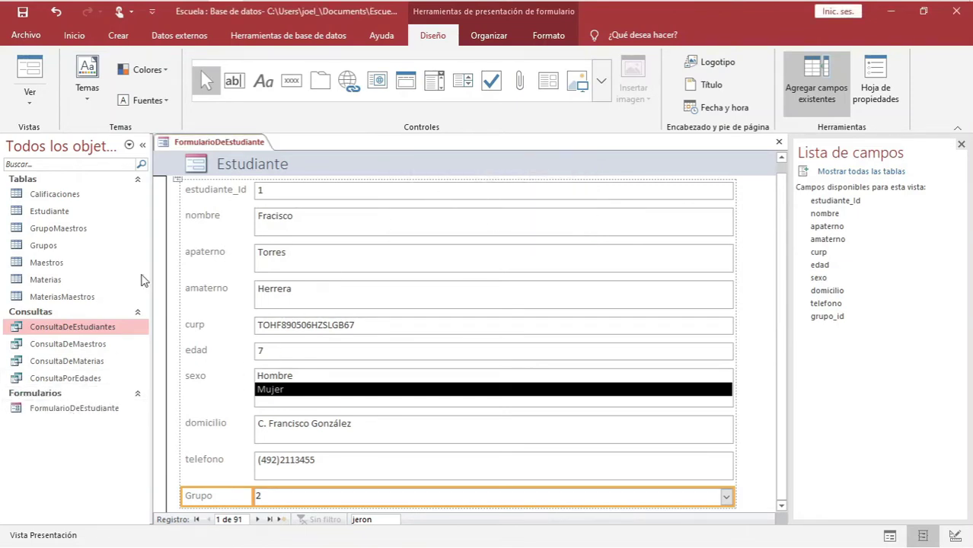
{"action": "right_click", "coordinate": [217, 143]}
Reopen FormularioDeEstudiante in Form view and check the Grupo list shows Segundo for record 1
{"action": "left_click", "coordinate": [251, 168]}
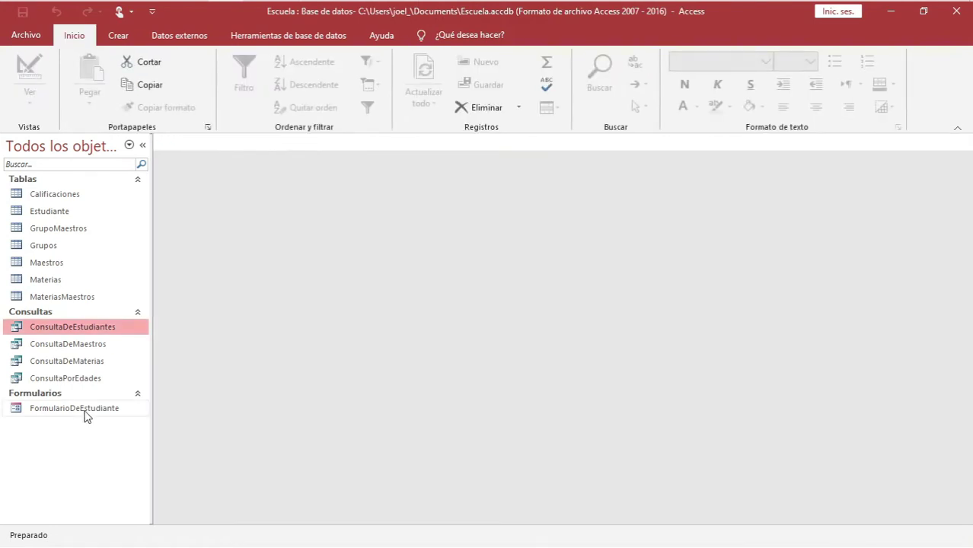
{"action": "double_click", "coordinate": [76, 408]}
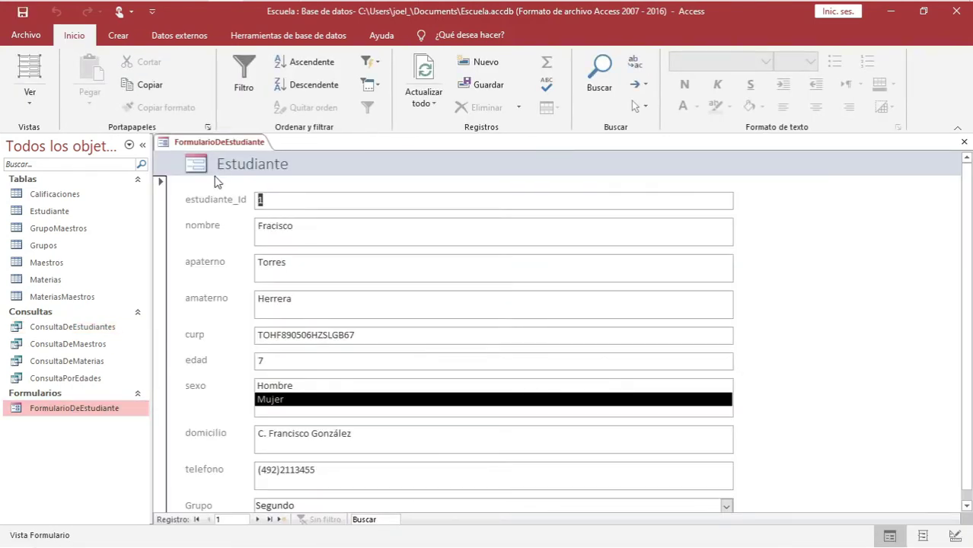
{"action": "right_click", "coordinate": [220, 143]}
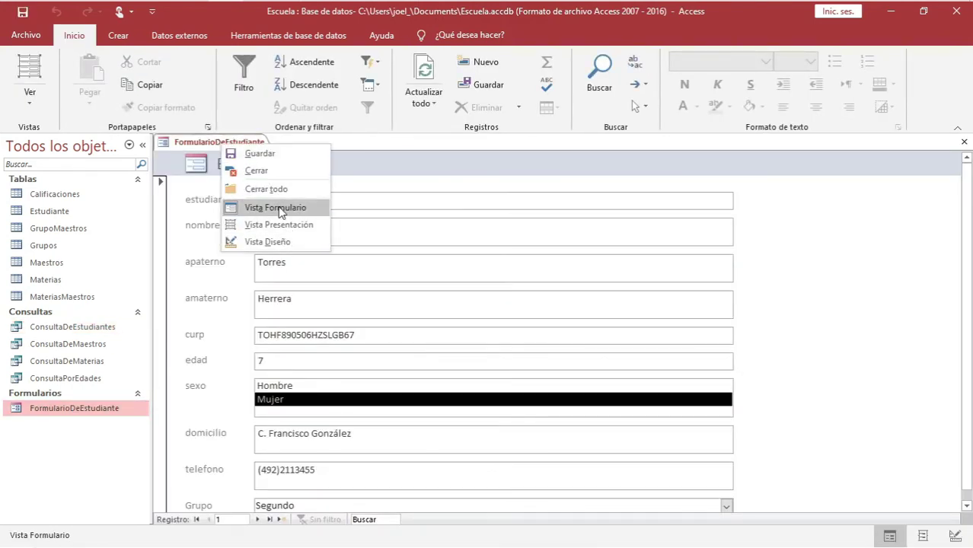
{"action": "left_click", "coordinate": [276, 207]}
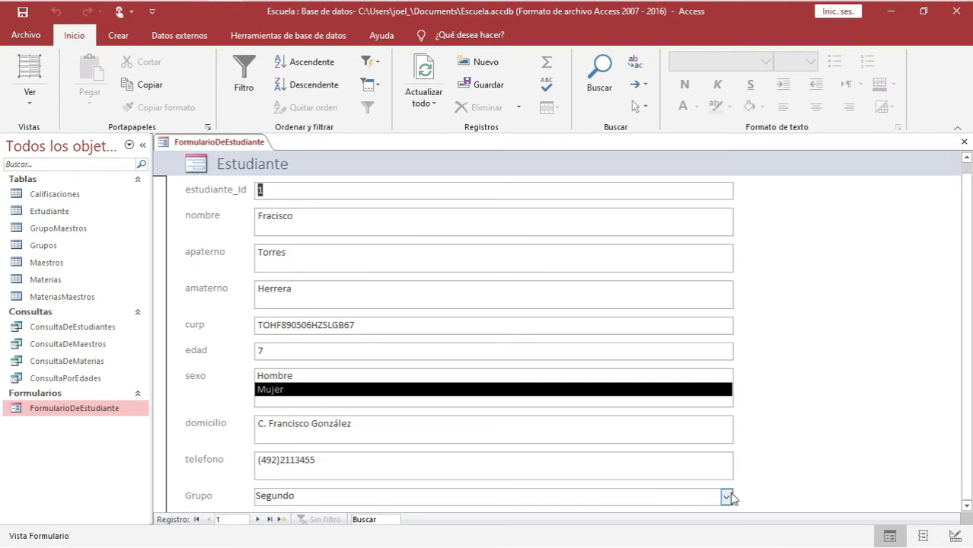
{"action": "left_click", "coordinate": [727, 496]}
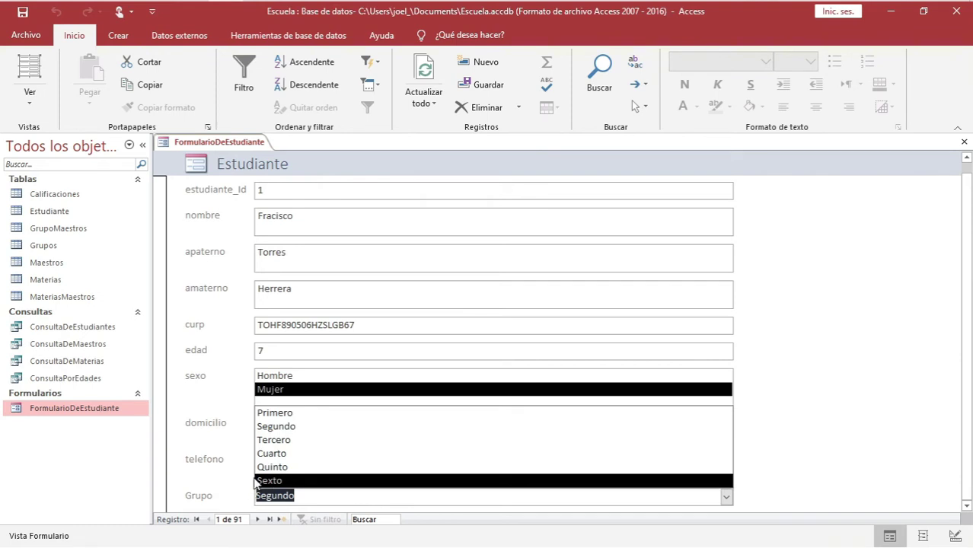
{"action": "left_click", "coordinate": [214, 498]}
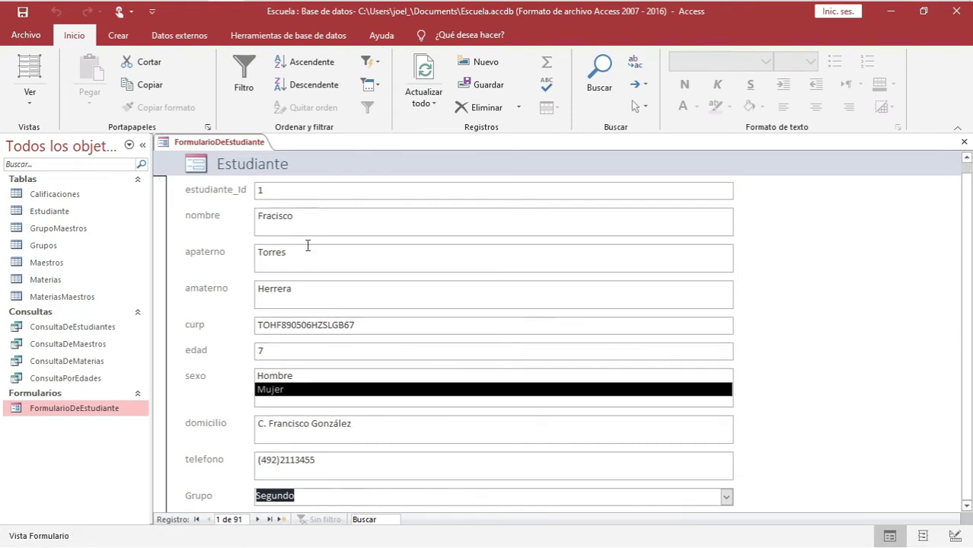
{"action": "double_click", "coordinate": [54, 213]}
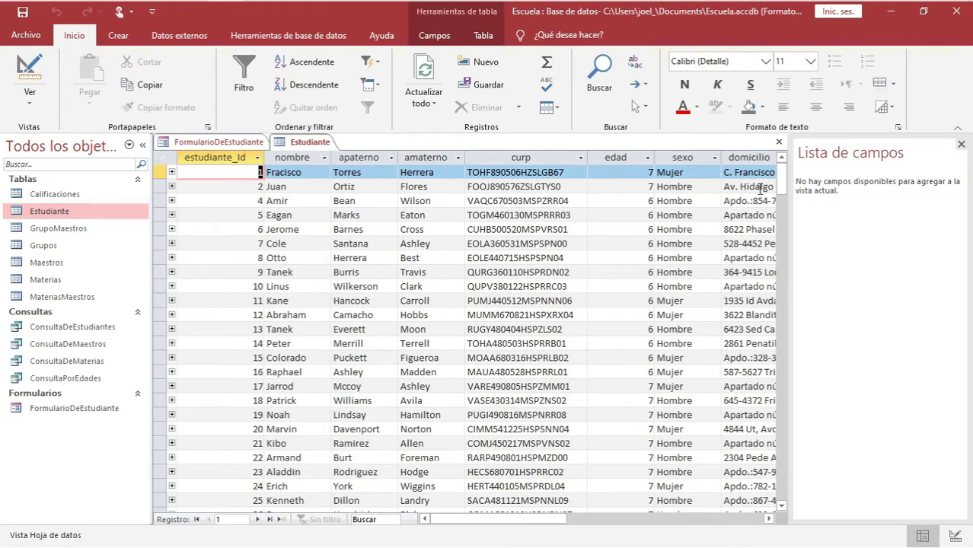
{"action": "left_click_drag", "start_coordinate": [783, 181], "coordinate": [788, 504]}
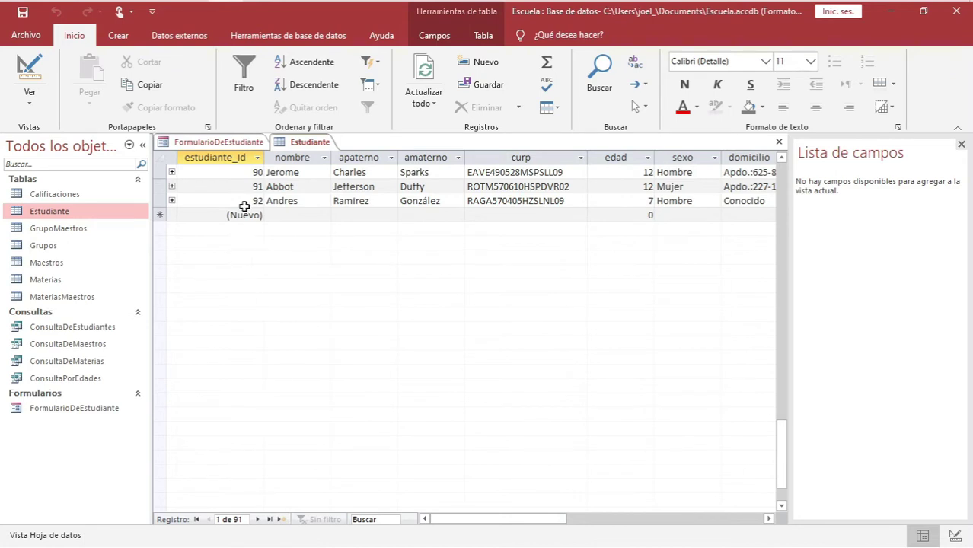
{"action": "left_click", "coordinate": [277, 201]}
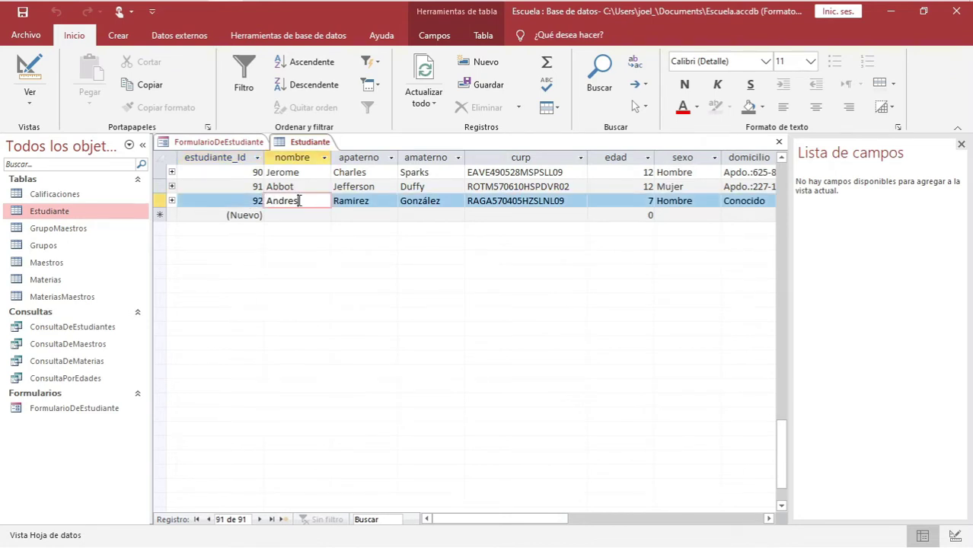
{"action": "left_click", "coordinate": [346, 200]}
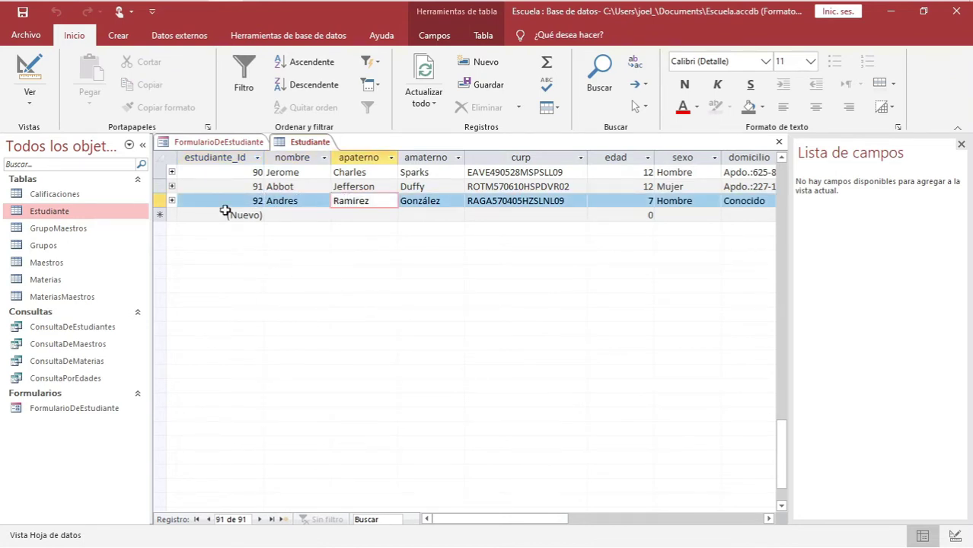
{"action": "right_click", "coordinate": [315, 143]}
{"action": "left_click", "coordinate": [346, 166]}
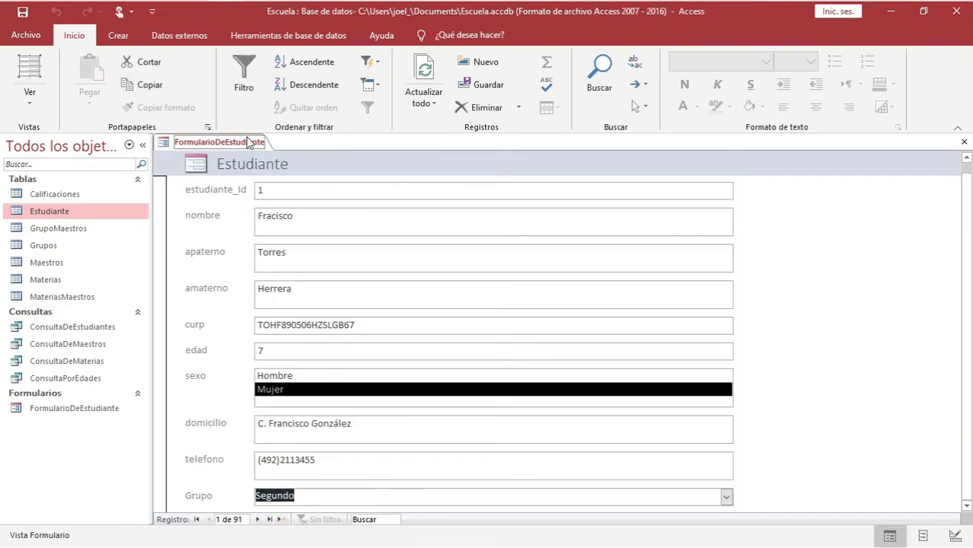
Start a new student record and enter the student's name and CURP in capitals
{"action": "left_click", "coordinate": [280, 519]}
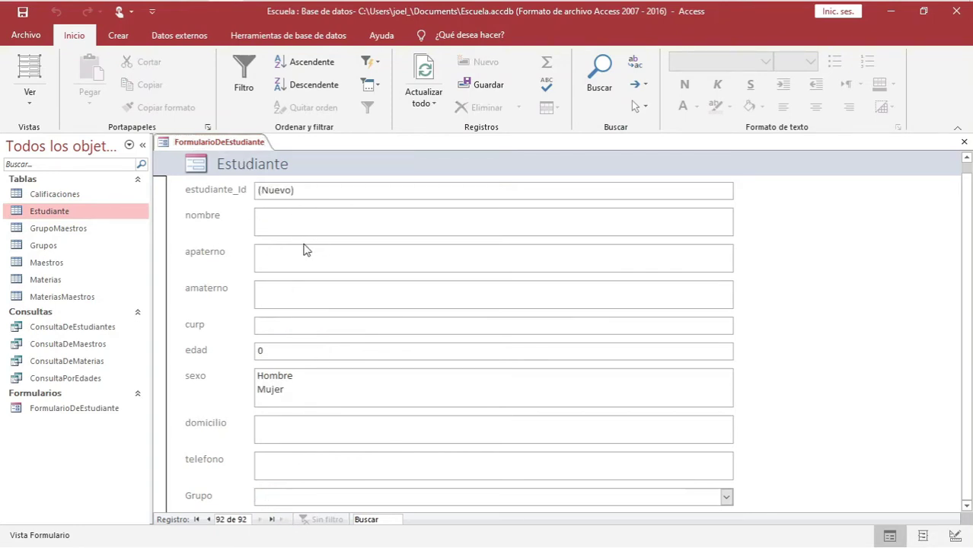
{"action": "left_click", "coordinate": [296, 253]}
{"action": "left_click", "coordinate": [287, 283]}
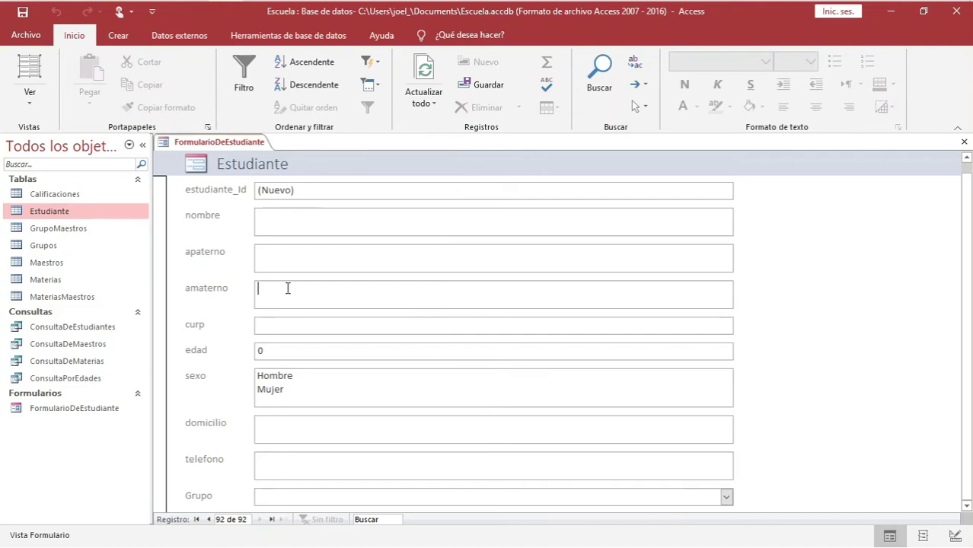
{"action": "left_click", "coordinate": [288, 328]}
{"action": "left_click", "coordinate": [282, 224]}
{"action": "type", "text": "Carlos"}
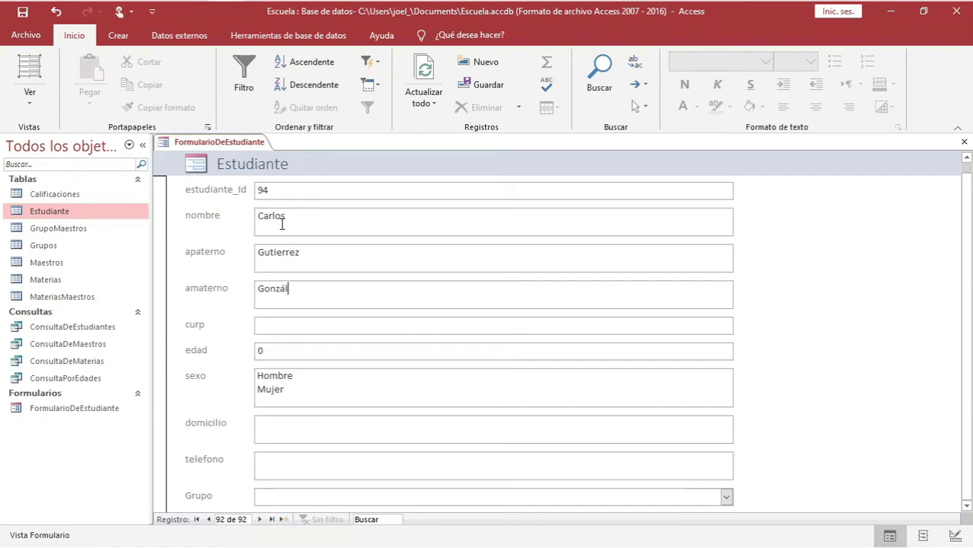
{"action": "left_click", "coordinate": [309, 325]}
{"action": "key", "text": "Caps_Lock"}
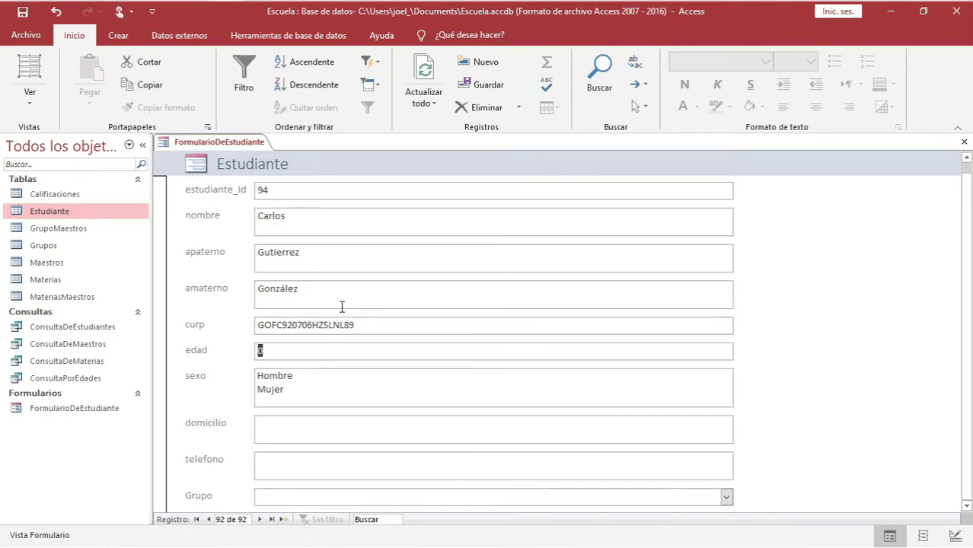
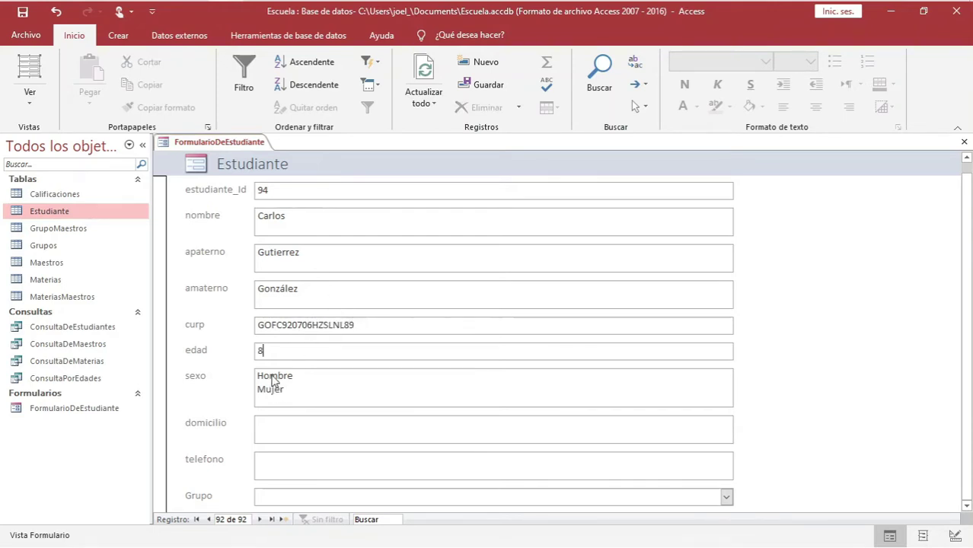
Mark the student Hombre, fill domicilio and phone, choose Grupo Tercero, and save
{"action": "left_click", "coordinate": [273, 376]}
{"action": "left_click", "coordinate": [278, 423]}
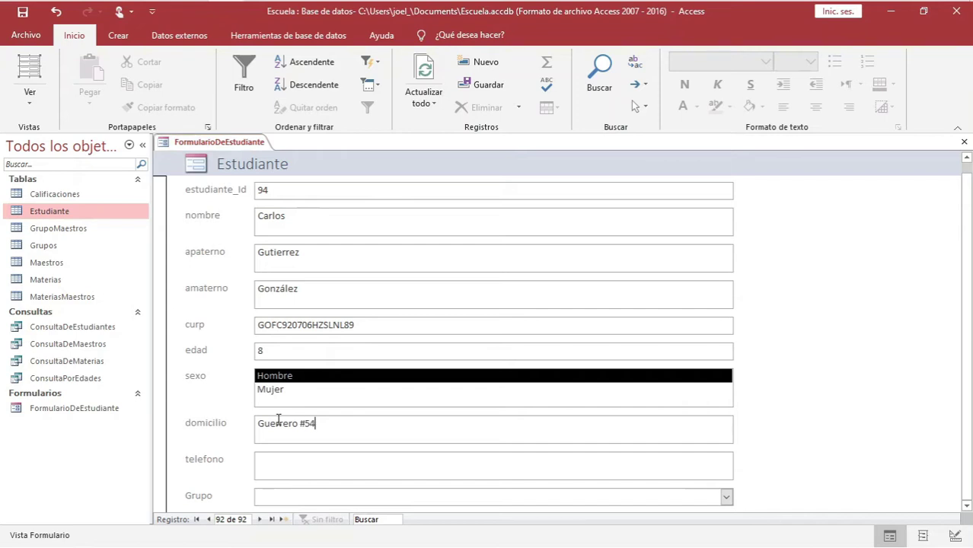
{"action": "left_click", "coordinate": [266, 459]}
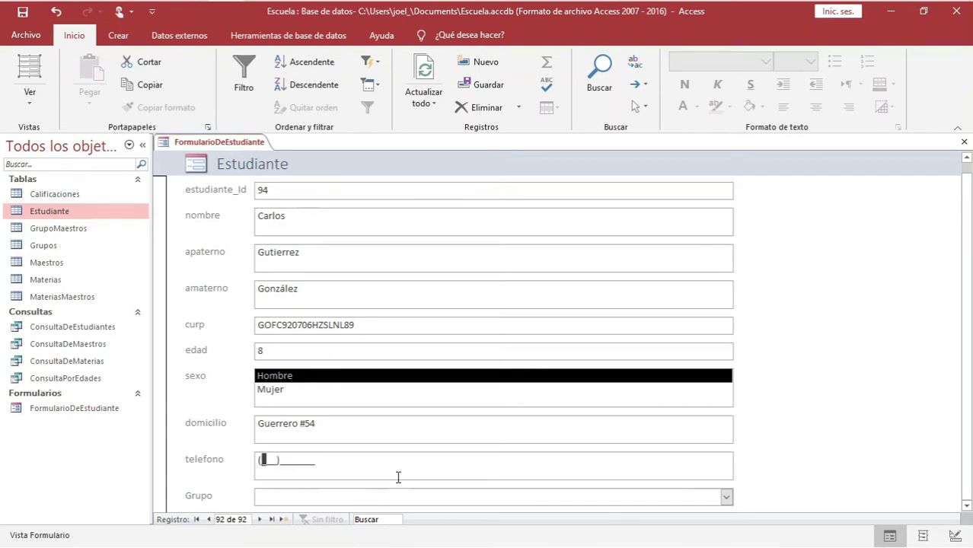
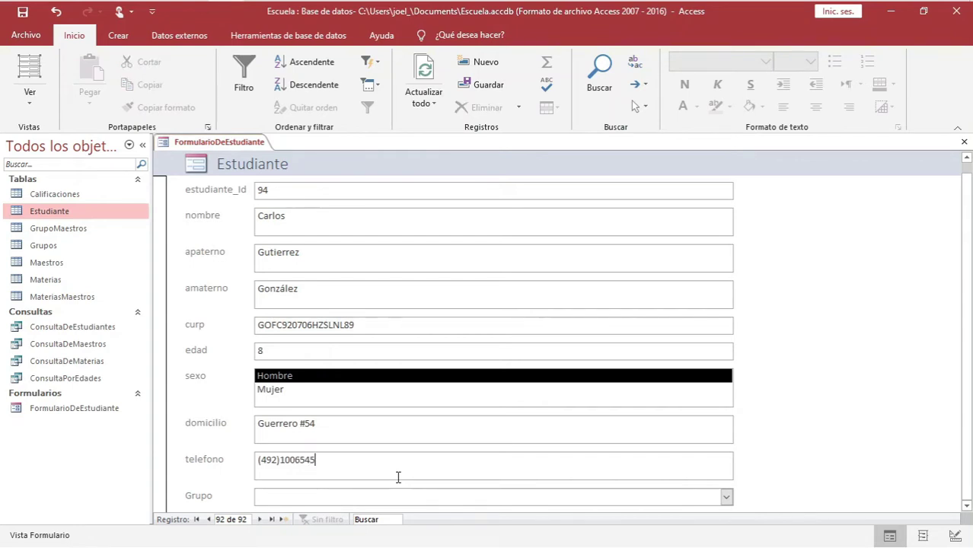
{"action": "left_click", "coordinate": [727, 499]}
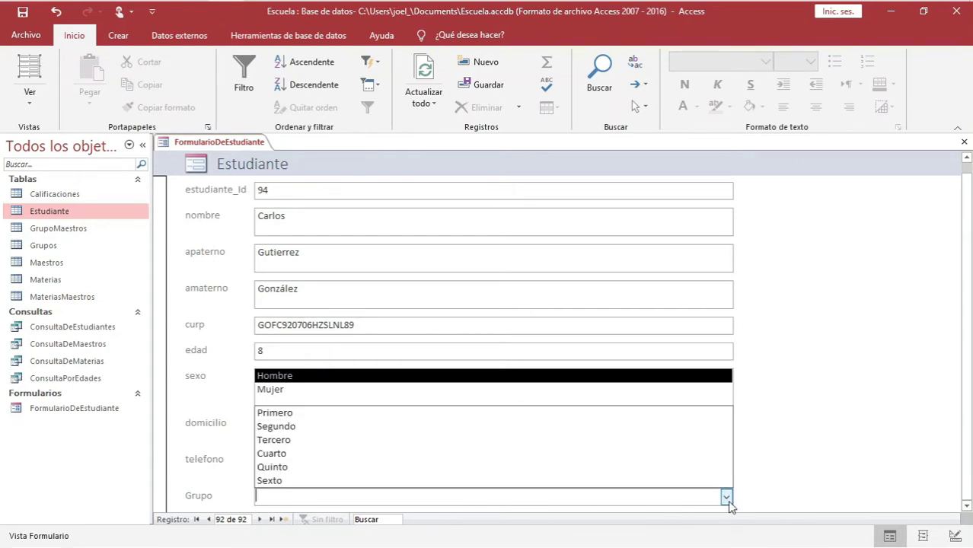
{"action": "left_click", "coordinate": [362, 440]}
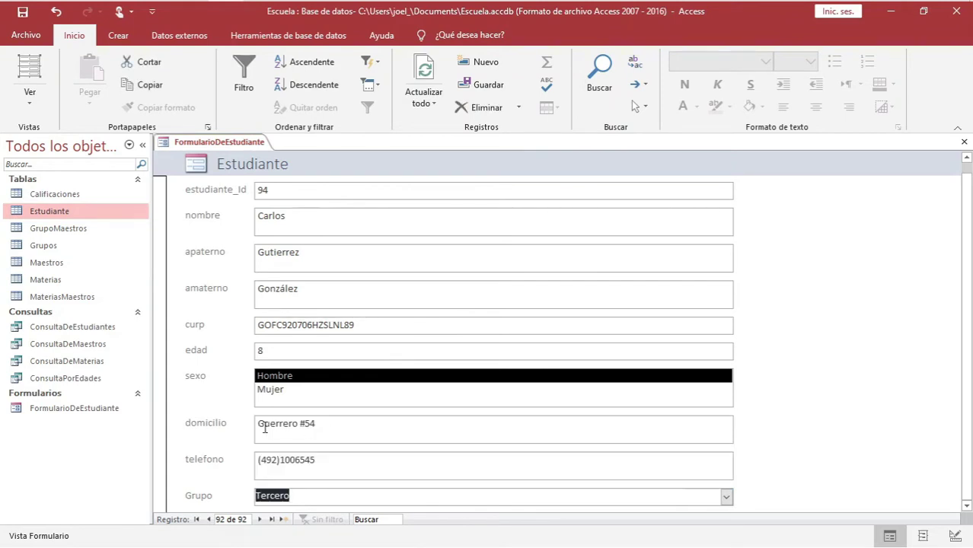
{"action": "right_click", "coordinate": [212, 145]}
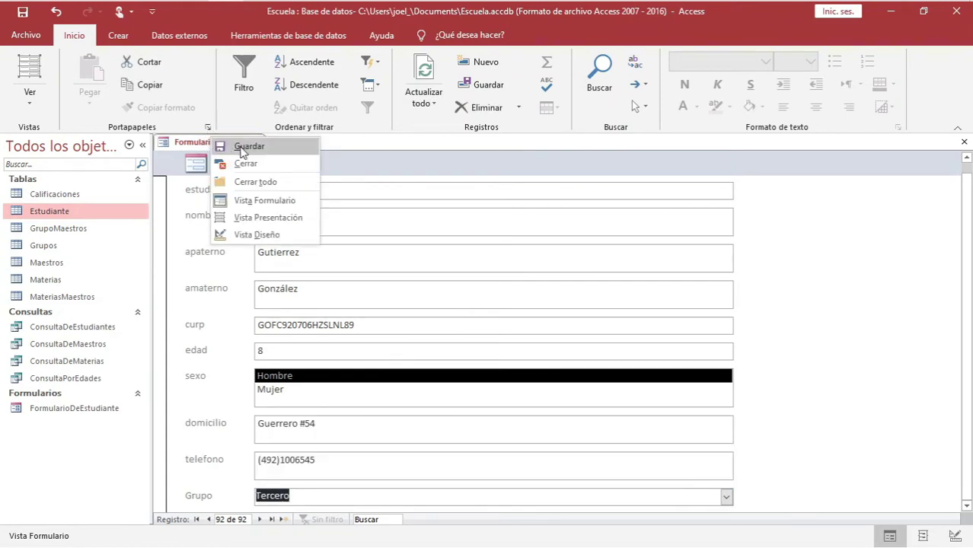
{"action": "left_click", "coordinate": [239, 147]}
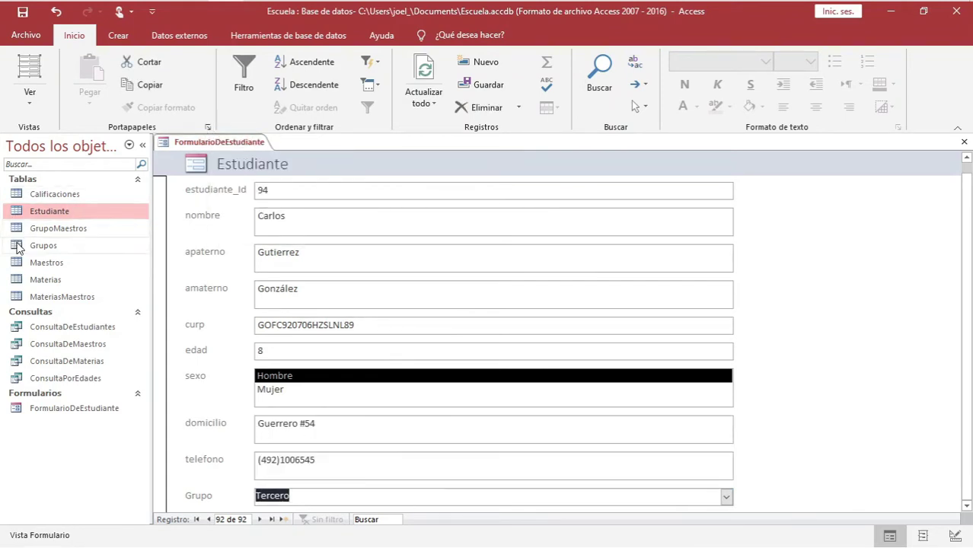
Open the Estudiante table datasheet, move to its last rows and hide the field list
{"action": "double_click", "coordinate": [50, 214]}
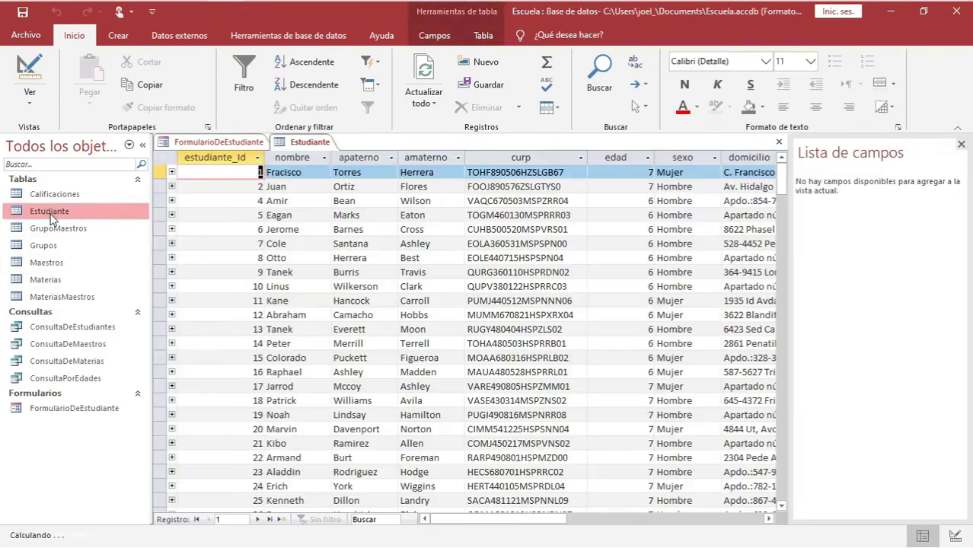
{"action": "left_click_drag", "start_coordinate": [778, 195], "coordinate": [784, 509]}
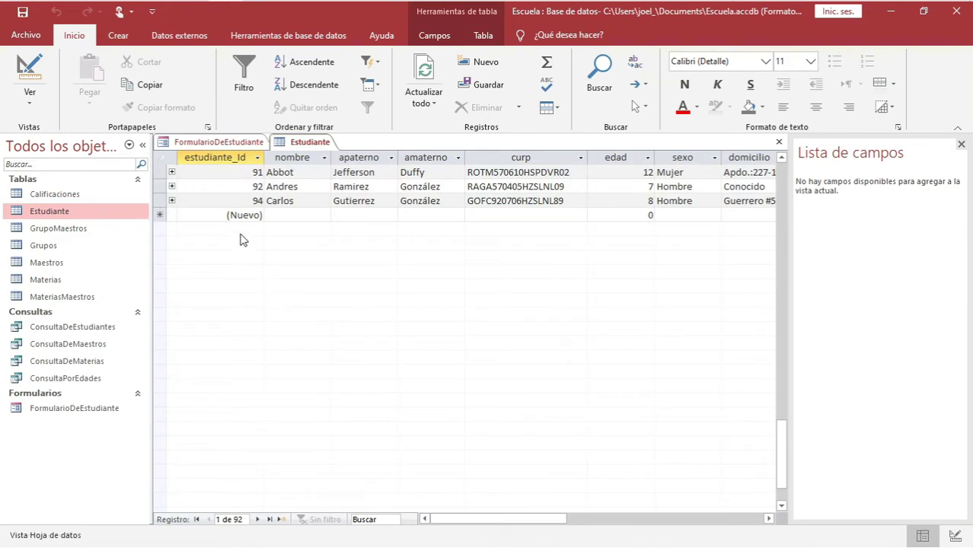
{"action": "left_click", "coordinate": [160, 201]}
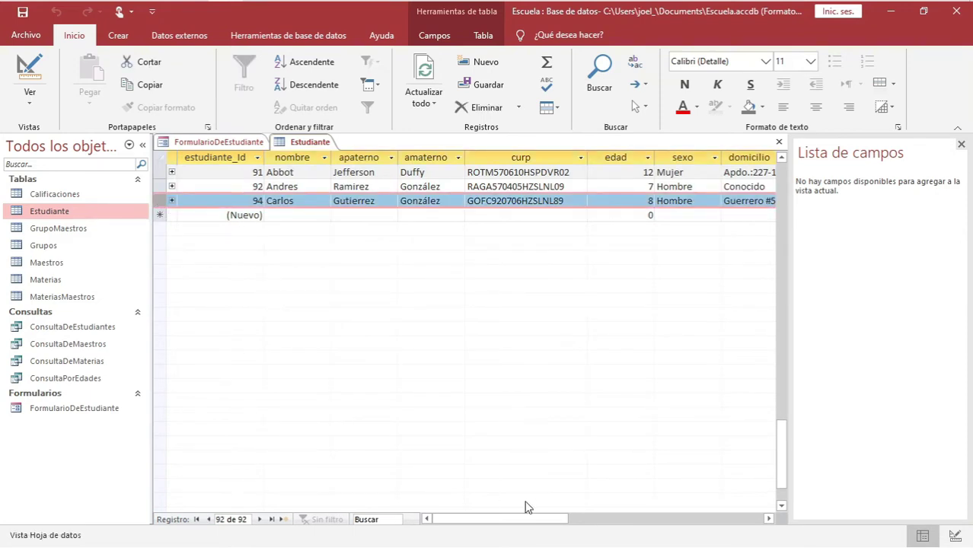
{"action": "left_click", "coordinate": [961, 144]}
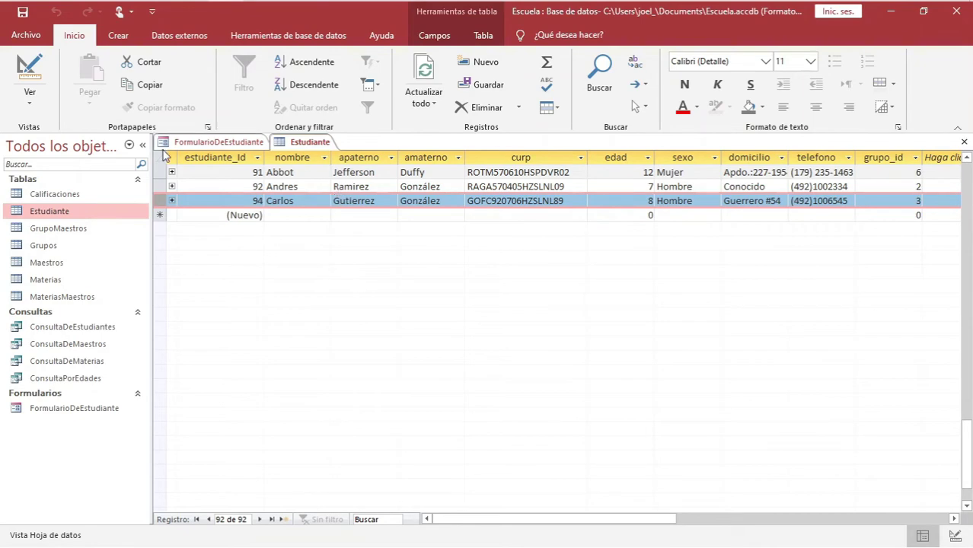
{"action": "left_click", "coordinate": [365, 187]}
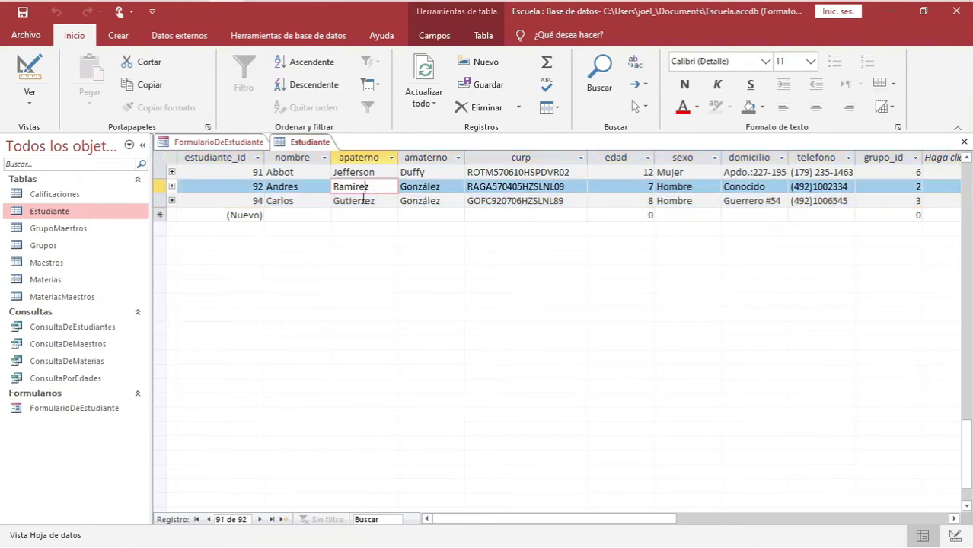
Inspect record 94's name, surnames, CURP, sexo and domicilio values, then return to the form
{"action": "scroll", "coordinate": [385, 276], "scroll_direction": "down", "scroll_amount": 4}
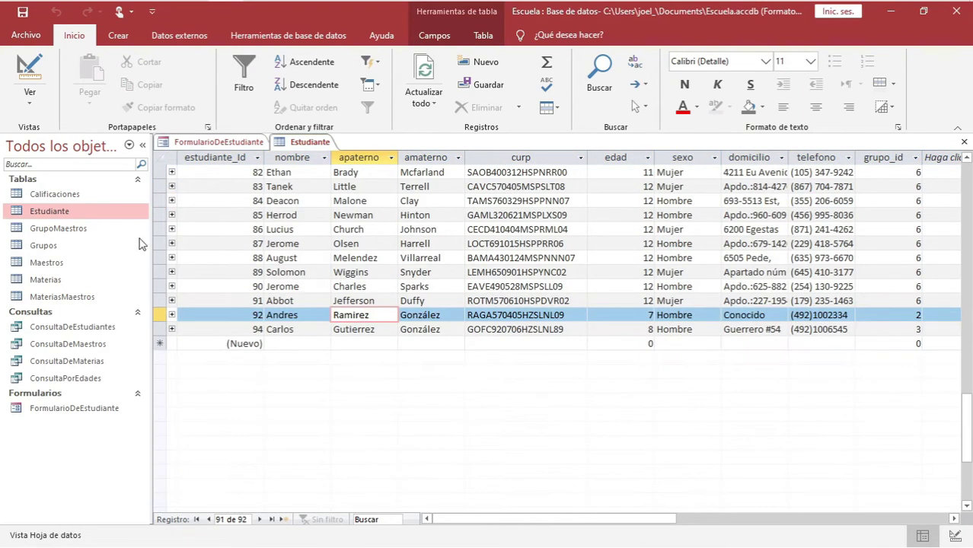
{"action": "left_click", "coordinate": [283, 329]}
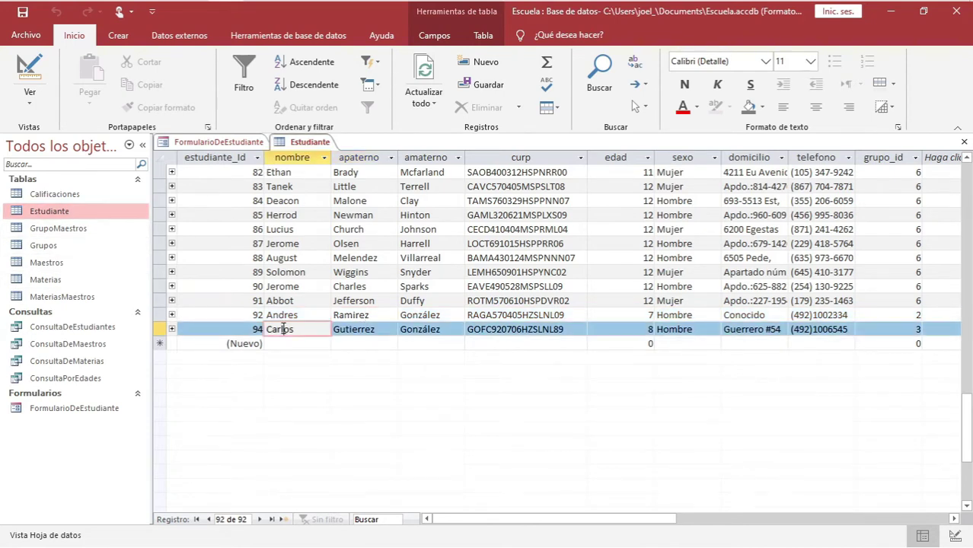
{"action": "left_click", "coordinate": [337, 327]}
{"action": "left_click", "coordinate": [442, 329]}
{"action": "left_click", "coordinate": [481, 328]}
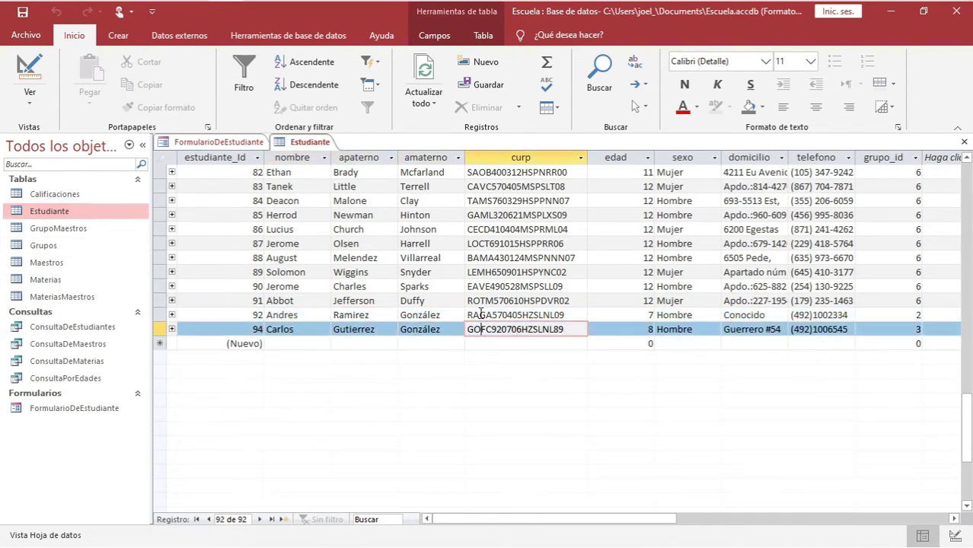
{"action": "left_click", "coordinate": [684, 330]}
{"action": "left_click", "coordinate": [738, 329]}
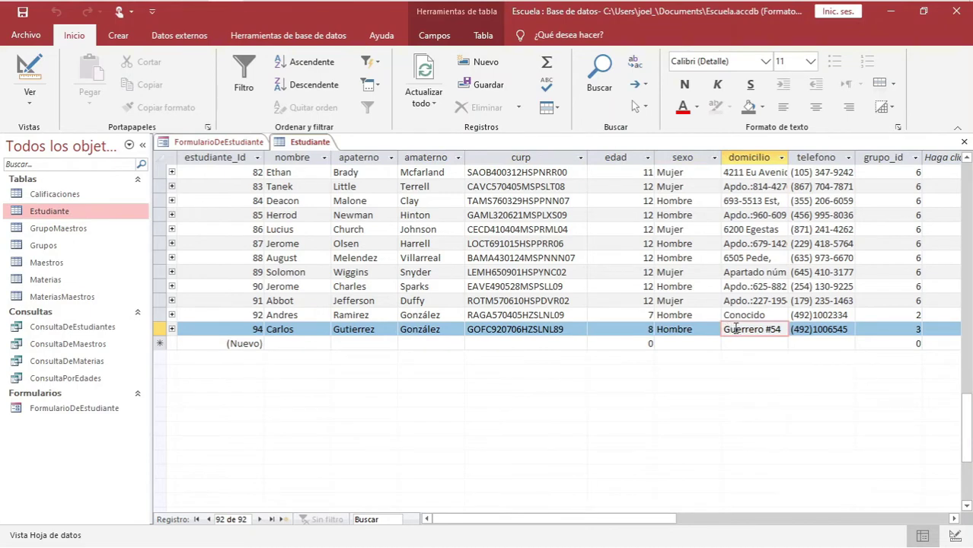
{"action": "left_click", "coordinate": [219, 142]}
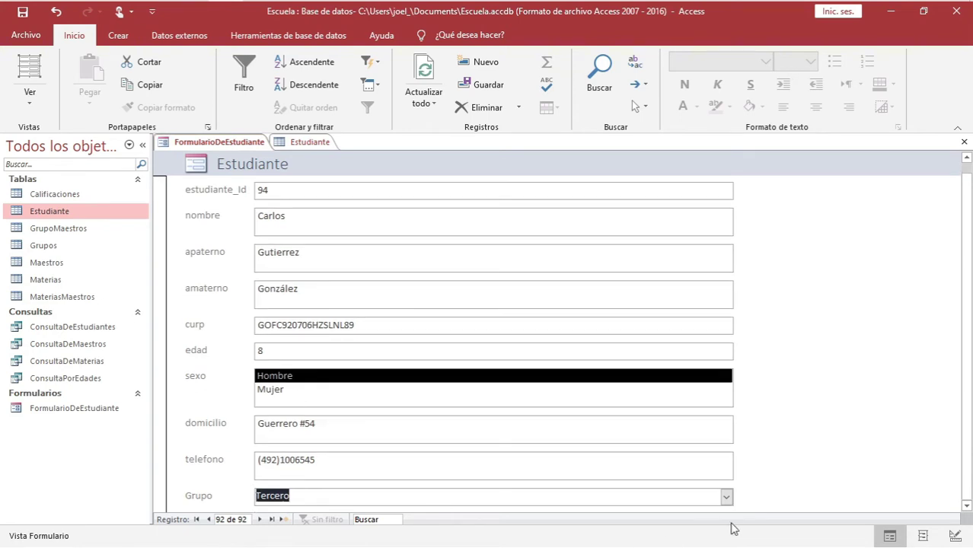
Check that the form's Grupo still shows Tercero
{"action": "left_click", "coordinate": [726, 497]}
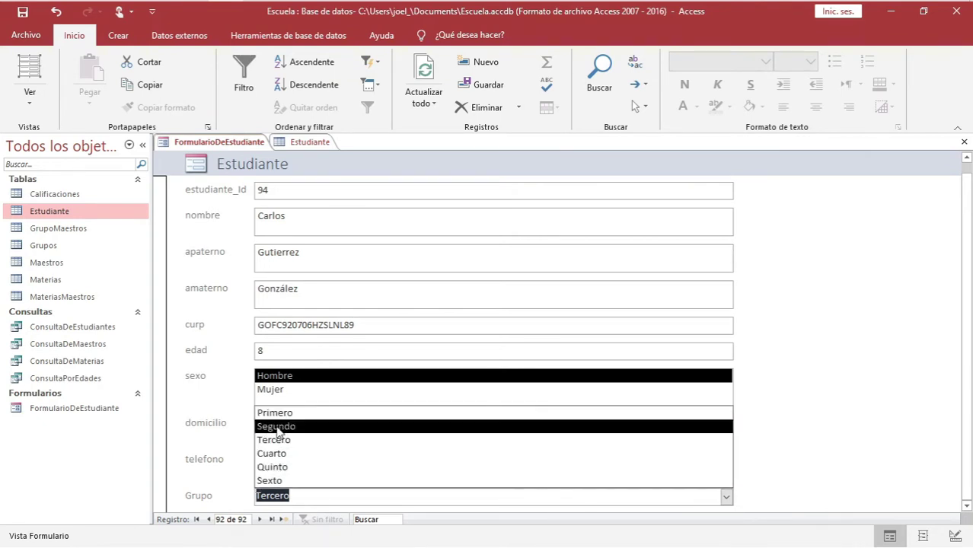
{"action": "left_click", "coordinate": [184, 496]}
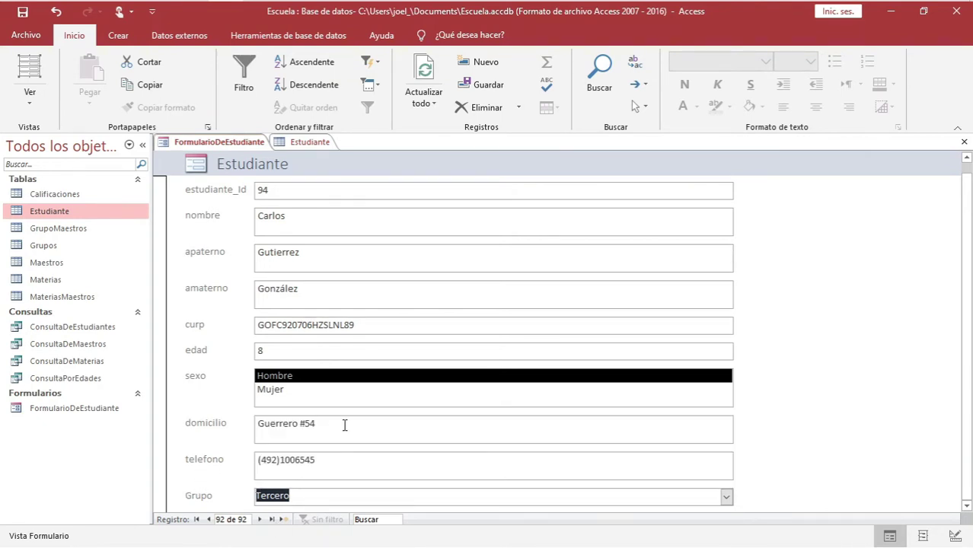
{"action": "left_click", "coordinate": [38, 246]}
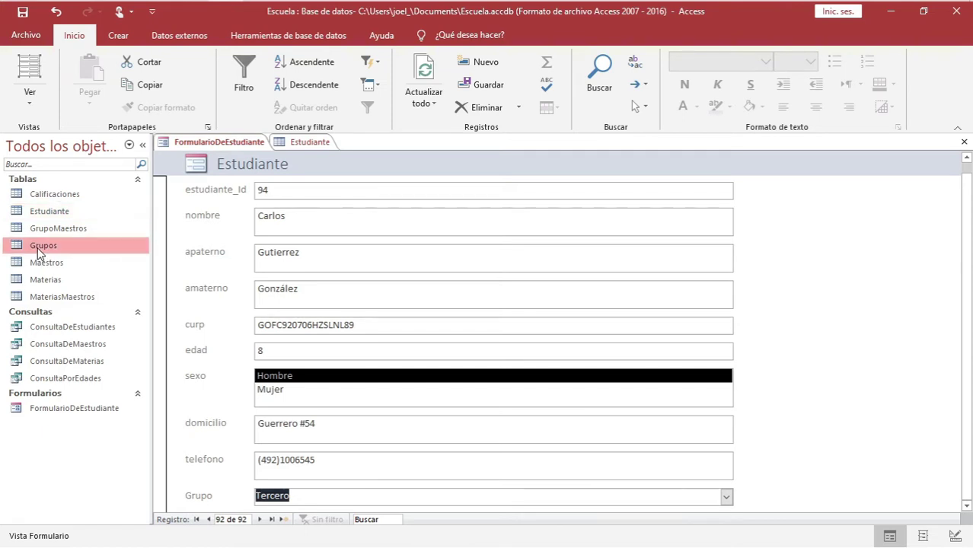
{"action": "left_click", "coordinate": [263, 383]}
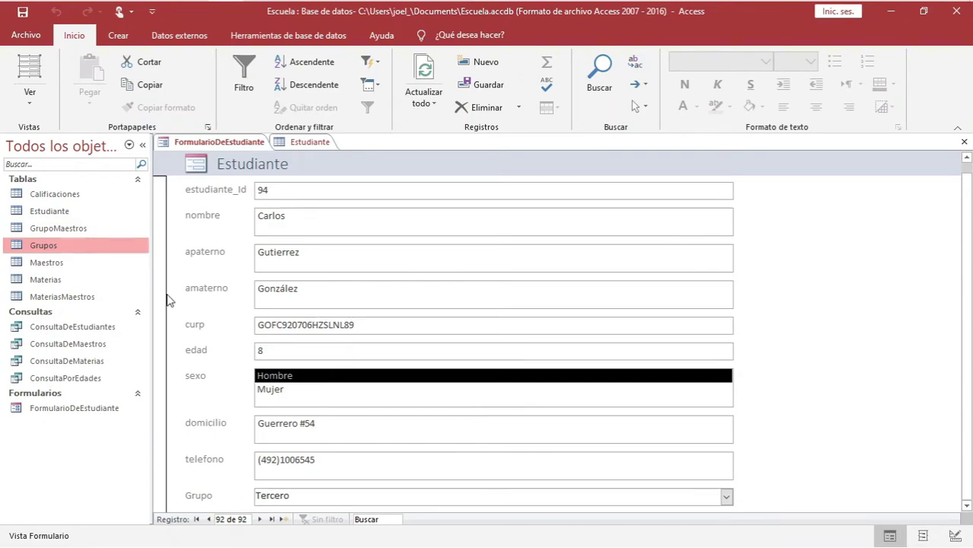
Close the Estudiante table datasheet with Cerrar
{"action": "left_click", "coordinate": [316, 146]}
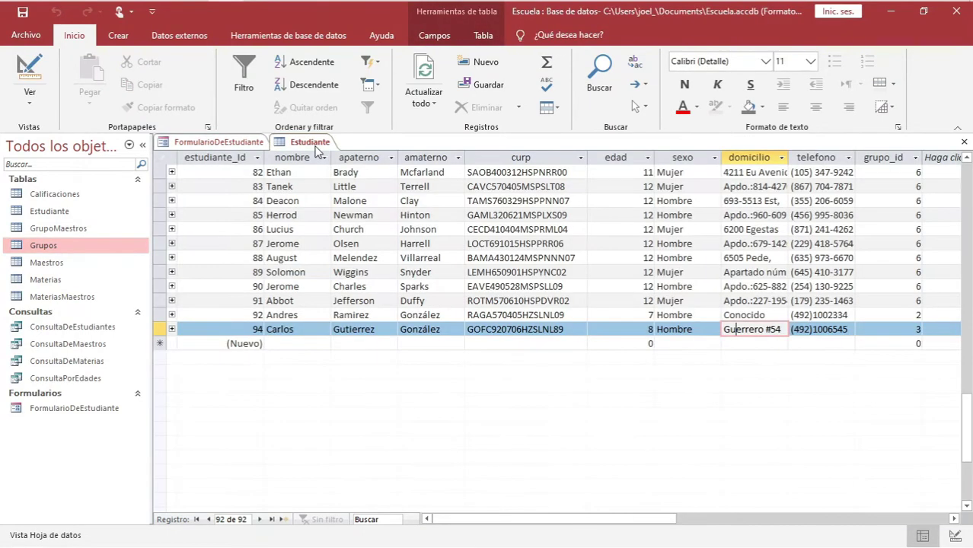
{"action": "right_click", "coordinate": [308, 147]}
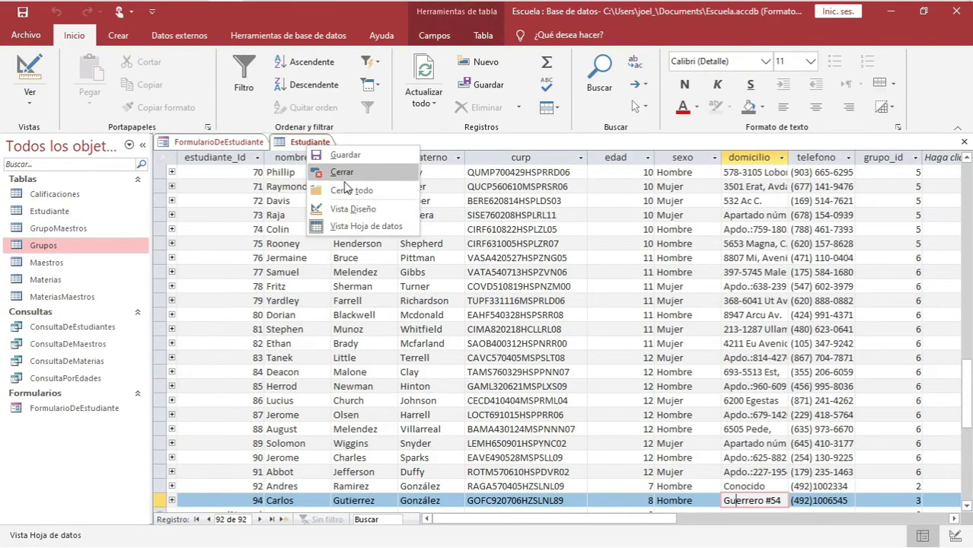
{"action": "left_click", "coordinate": [342, 173]}
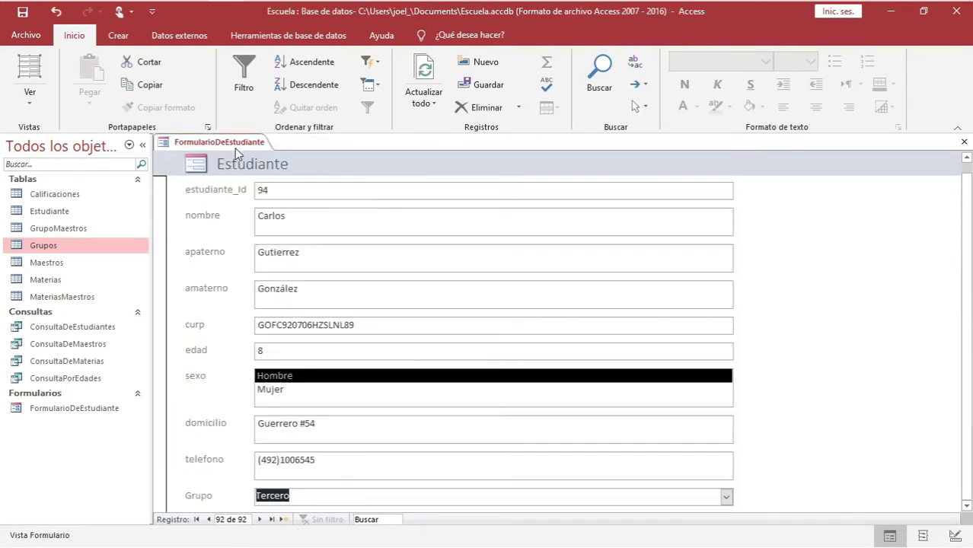
{"action": "right_click", "coordinate": [238, 150]}
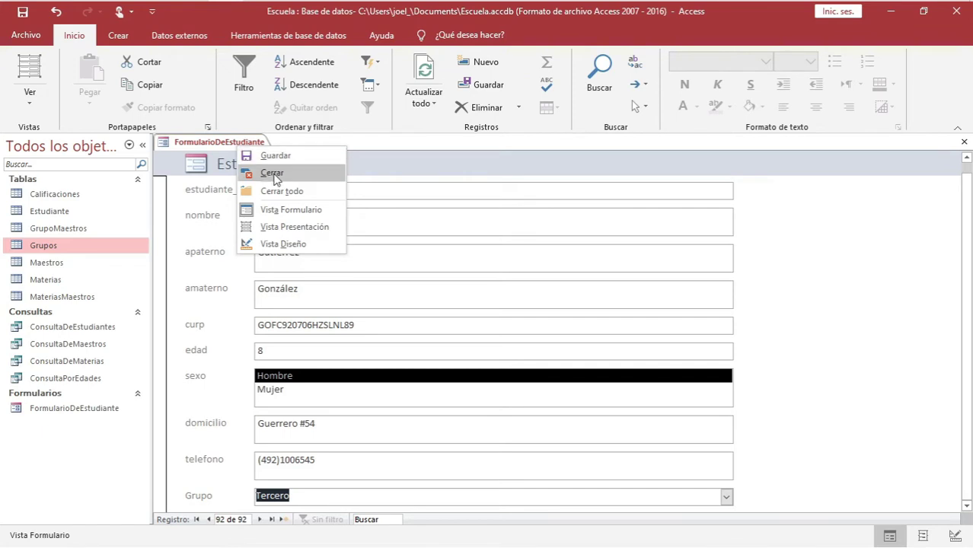
Close FormularioDeEstudiante and launch the Form Wizard for the Maestros table
{"action": "left_click", "coordinate": [271, 174]}
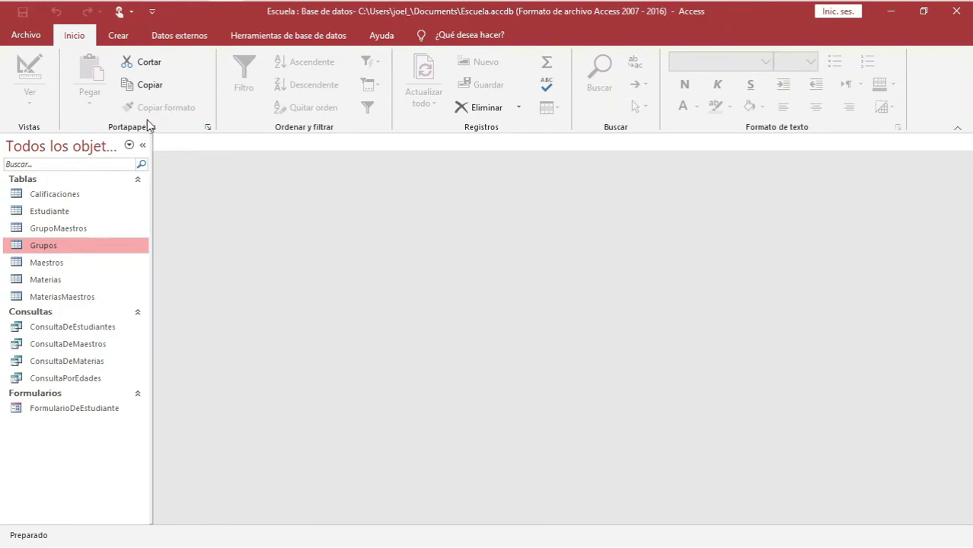
{"action": "key", "text": "Down"}
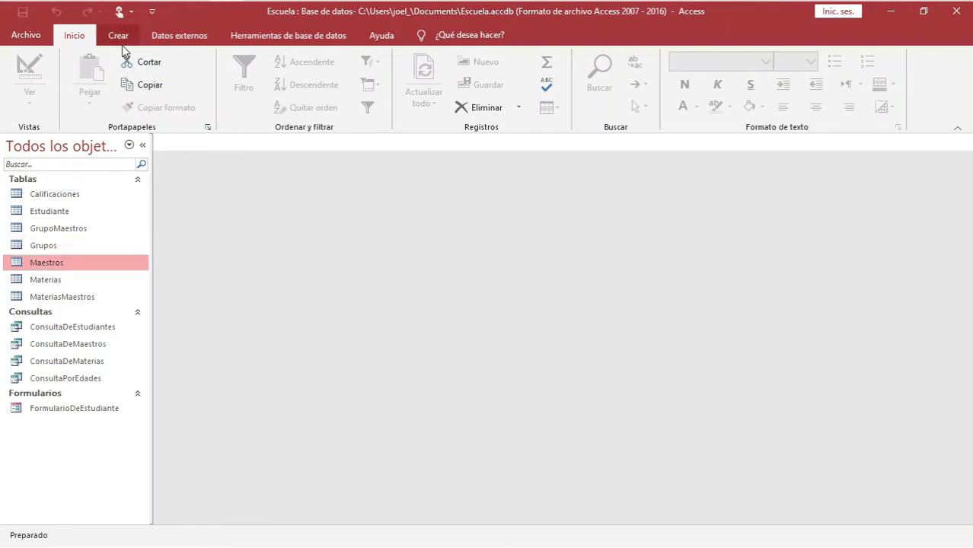
{"action": "left_click", "coordinate": [118, 35]}
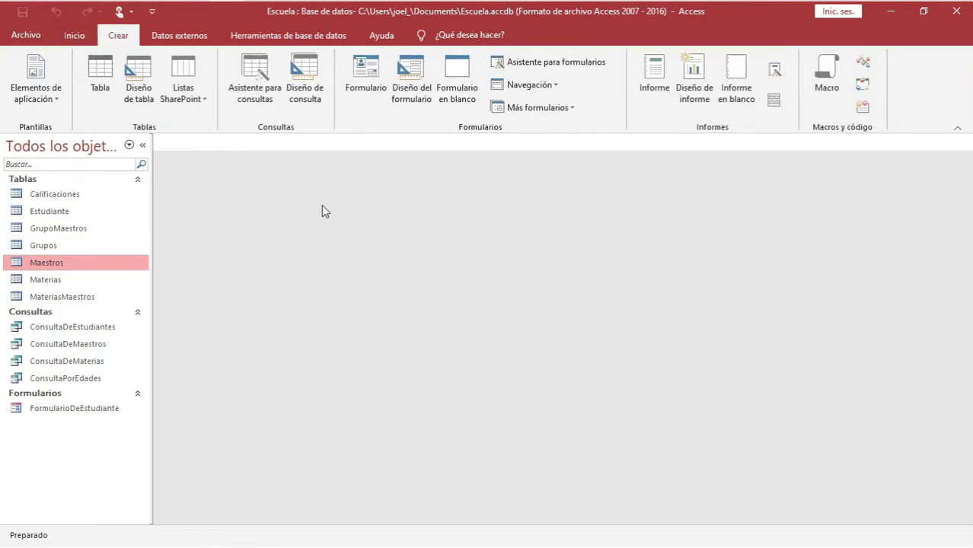
{"action": "left_click", "coordinate": [545, 70]}
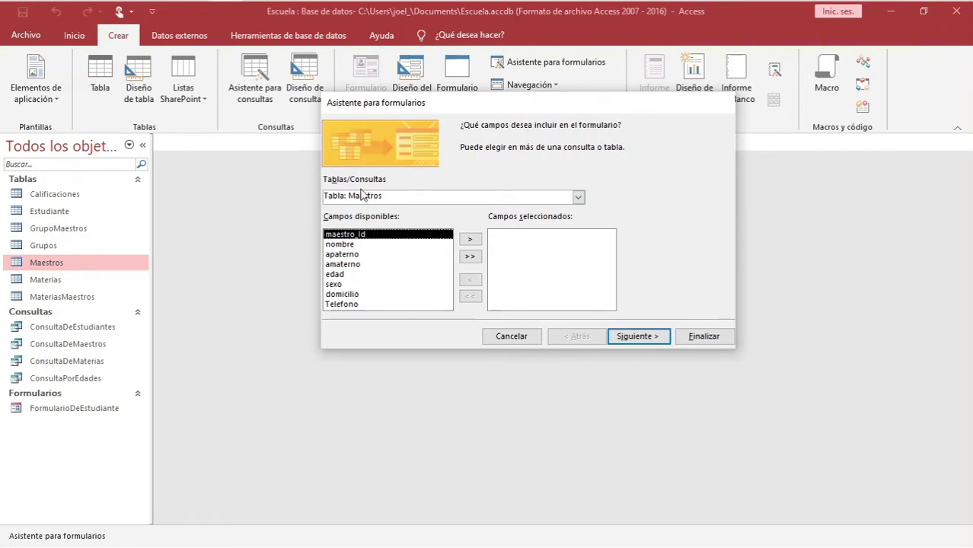
Build a columnar form with all eight Maestros fields, titled FormularioDeMaestros
{"action": "left_click_drag", "start_coordinate": [482, 102], "coordinate": [431, 71]}
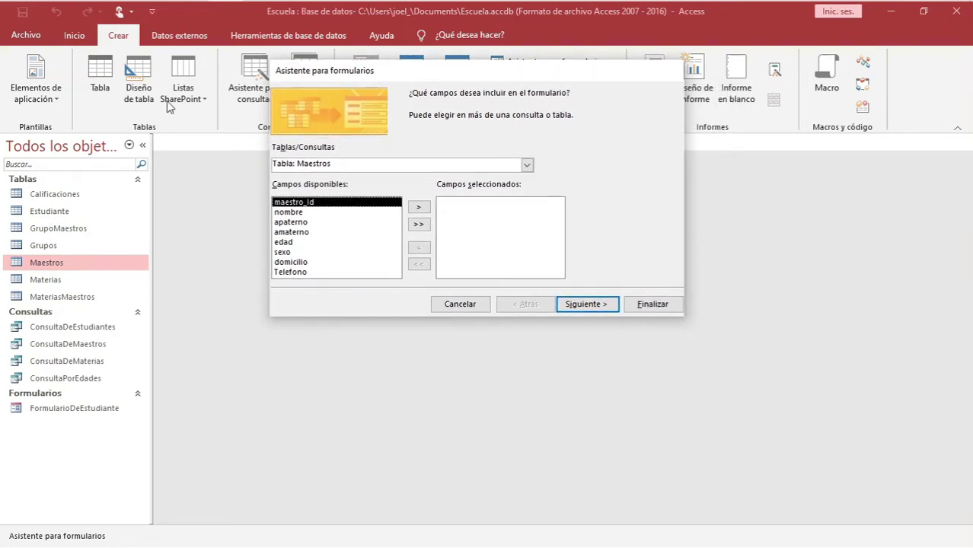
{"action": "left_click_drag", "start_coordinate": [364, 72], "coordinate": [386, 85]}
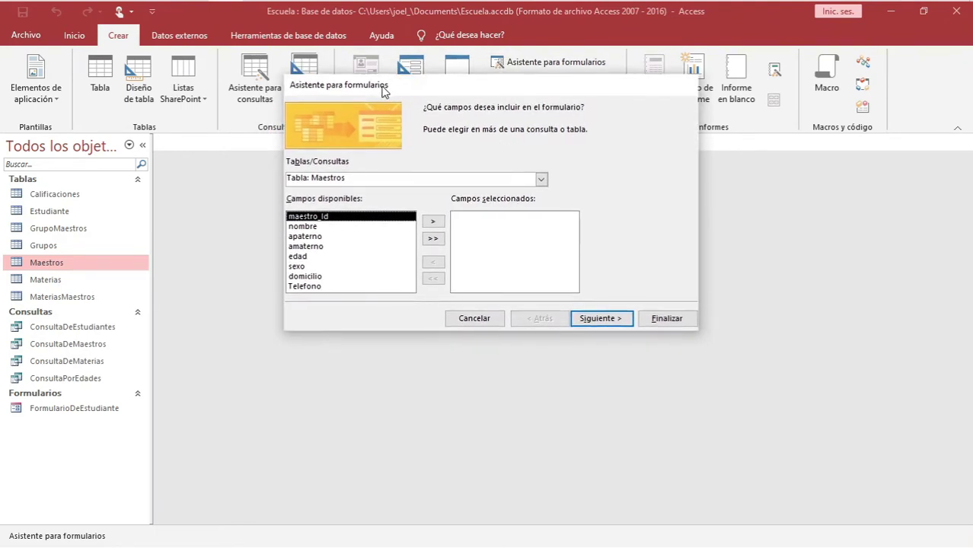
{"action": "left_click", "coordinate": [305, 237]}
{"action": "left_click", "coordinate": [307, 266]}
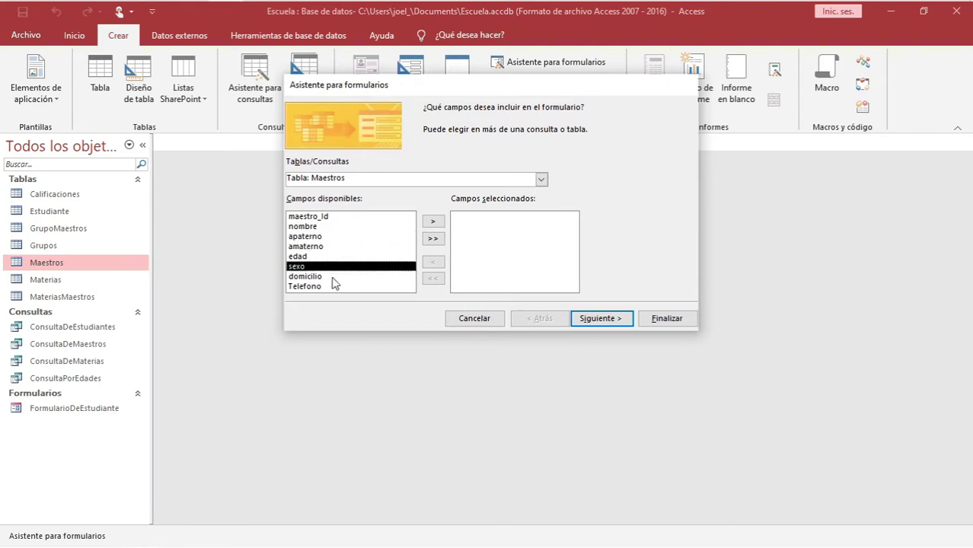
{"action": "left_click", "coordinate": [308, 217]}
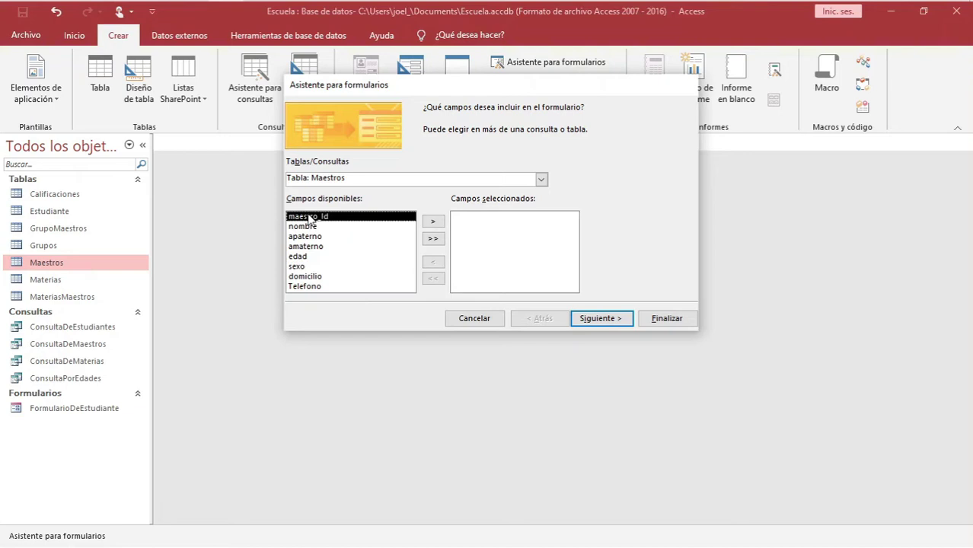
{"action": "left_click", "coordinate": [432, 239]}
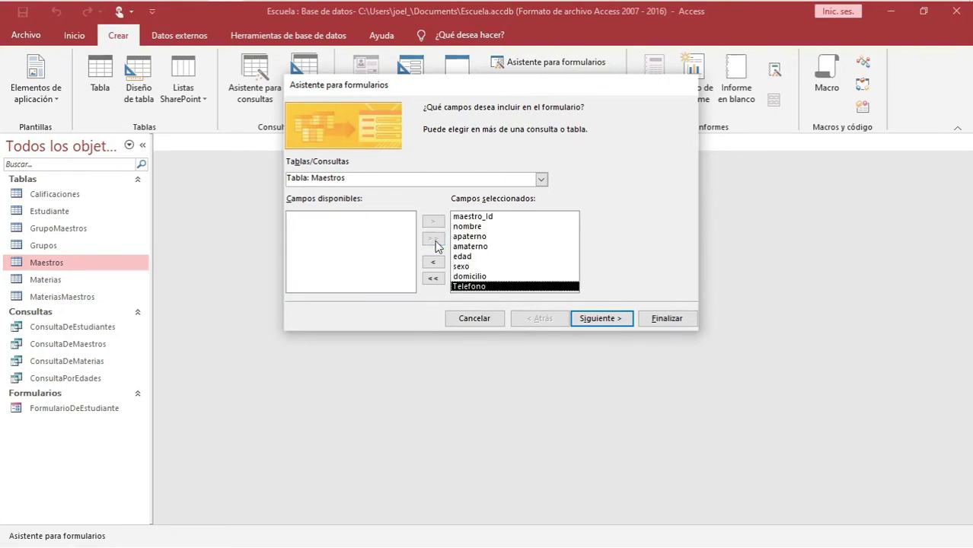
{"action": "left_click", "coordinate": [587, 320]}
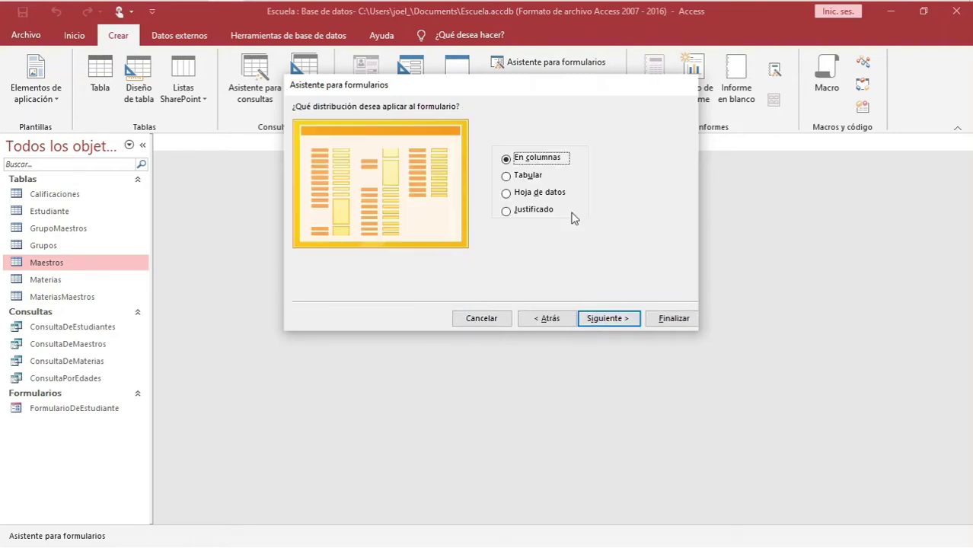
{"action": "left_click", "coordinate": [626, 319]}
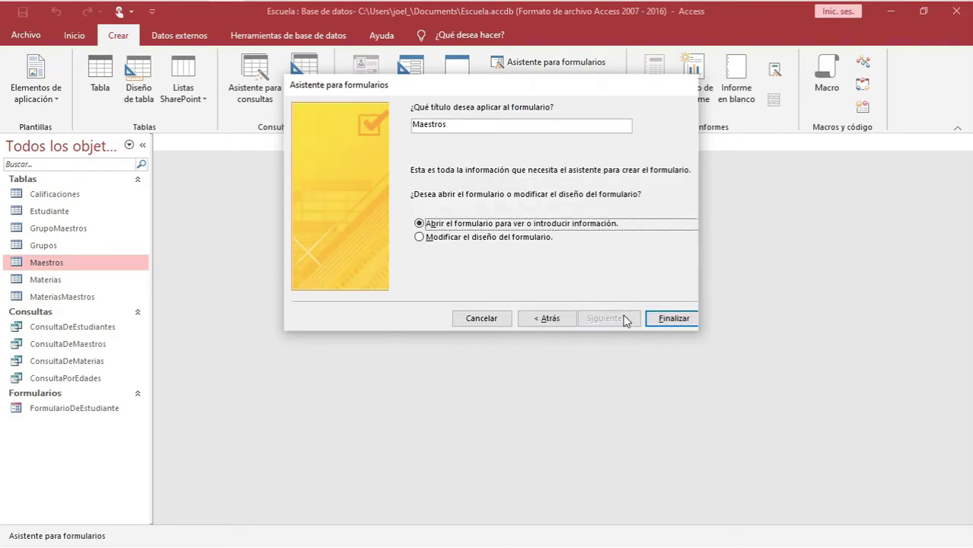
{"action": "double_click", "coordinate": [454, 128]}
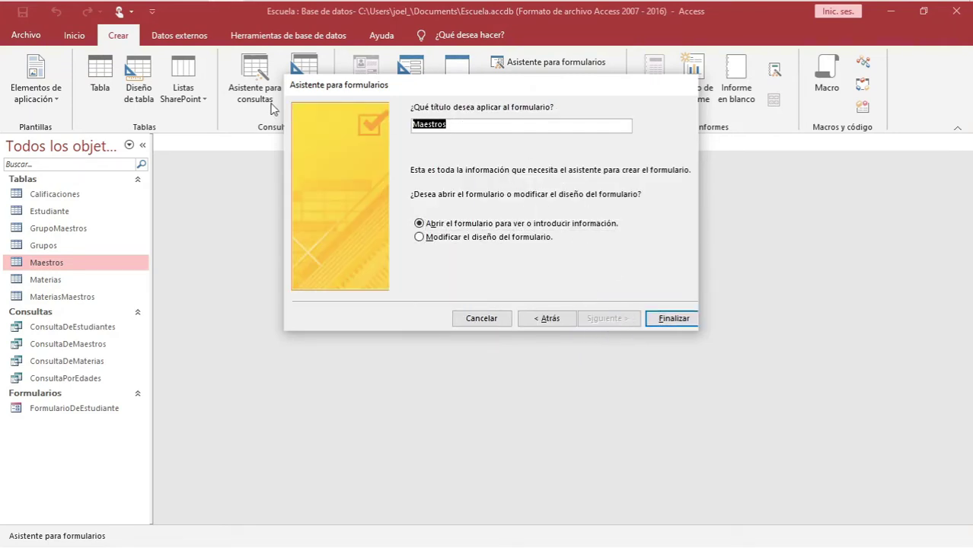
{"action": "type", "text": "G"}
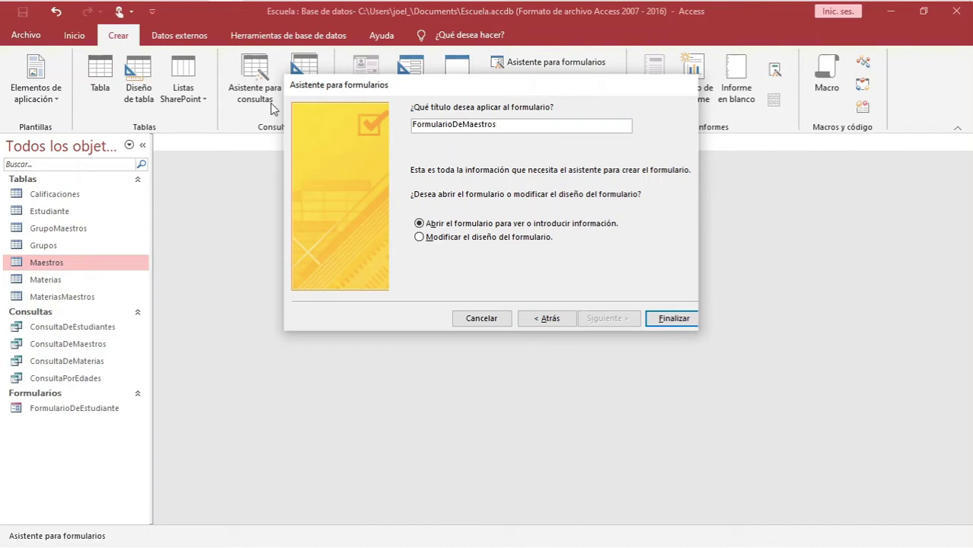
{"action": "left_click", "coordinate": [683, 323]}
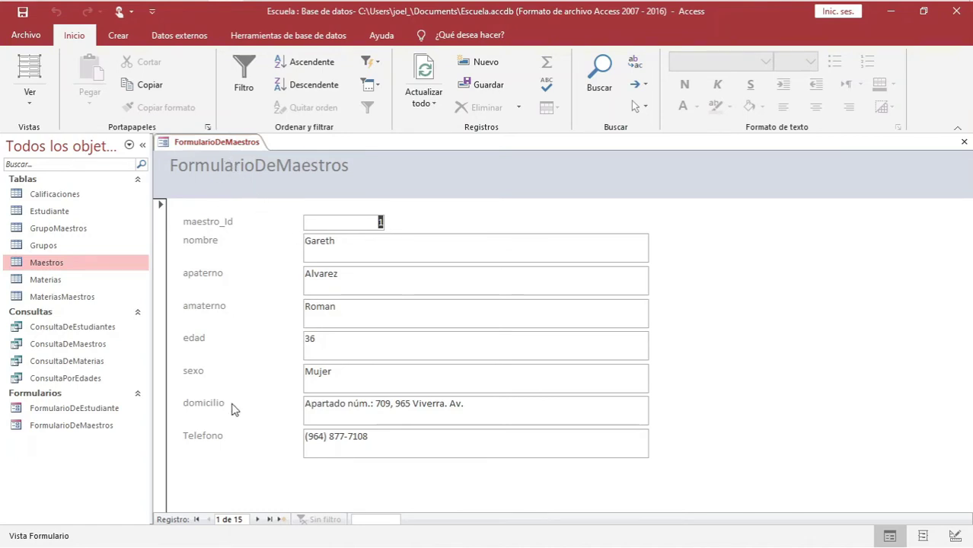
Browse the teacher records in FormularioDeMaestros and land on record 4
{"action": "left_click", "coordinate": [257, 520]}
{"action": "left_click", "coordinate": [257, 519]}
{"action": "left_click", "coordinate": [256, 520]}
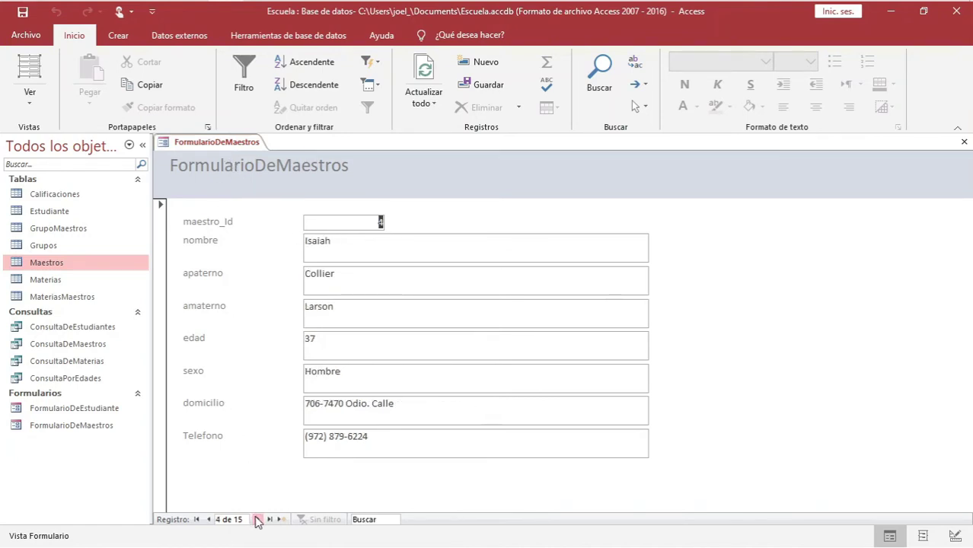
{"action": "left_click", "coordinate": [257, 520]}
{"action": "left_click", "coordinate": [257, 519]}
{"action": "left_click", "coordinate": [257, 519]}
{"action": "left_click", "coordinate": [257, 519]}
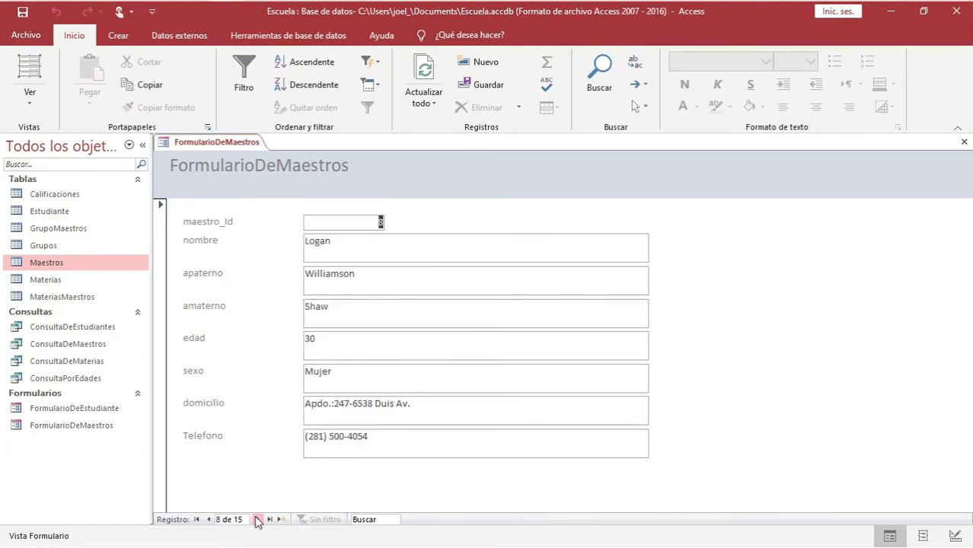
{"action": "left_click", "coordinate": [209, 519]}
{"action": "left_click", "coordinate": [208, 519]}
{"action": "left_click", "coordinate": [209, 520]}
{"action": "left_click", "coordinate": [208, 519]}
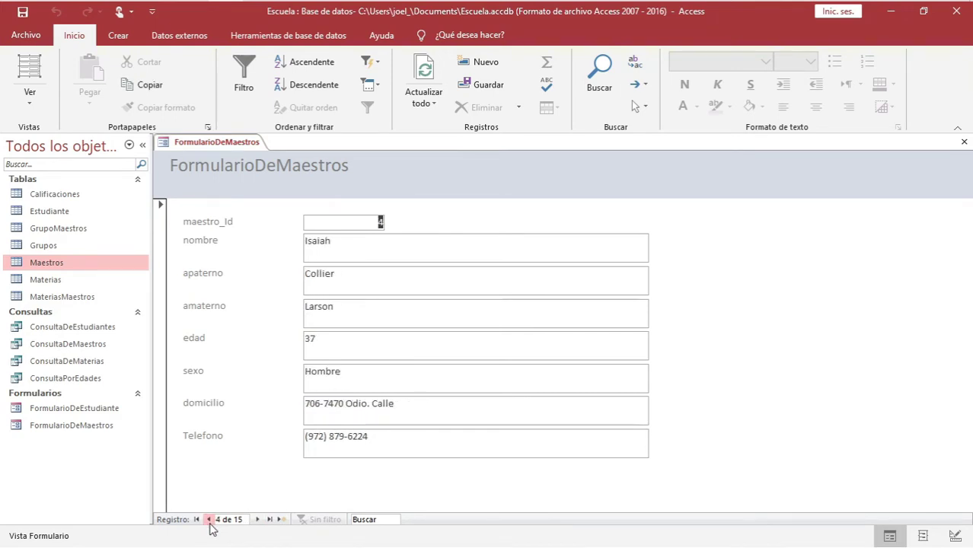
{"action": "left_click", "coordinate": [209, 520]}
{"action": "left_click", "coordinate": [258, 519]}
Correct record 4's first name, then open the Maestros table datasheet
{"action": "left_click_drag", "start_coordinate": [337, 242], "coordinate": [289, 243]}
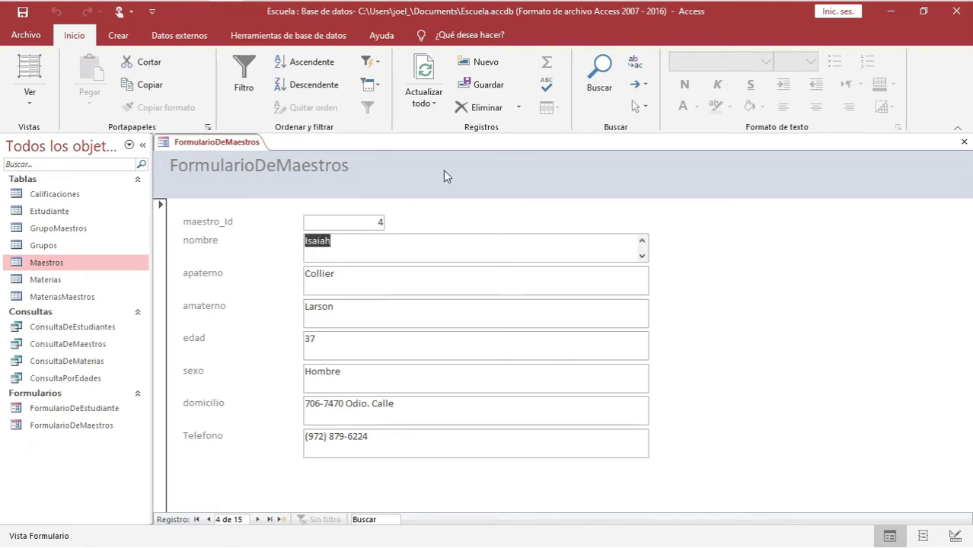
{"action": "type", "text": "Al"}
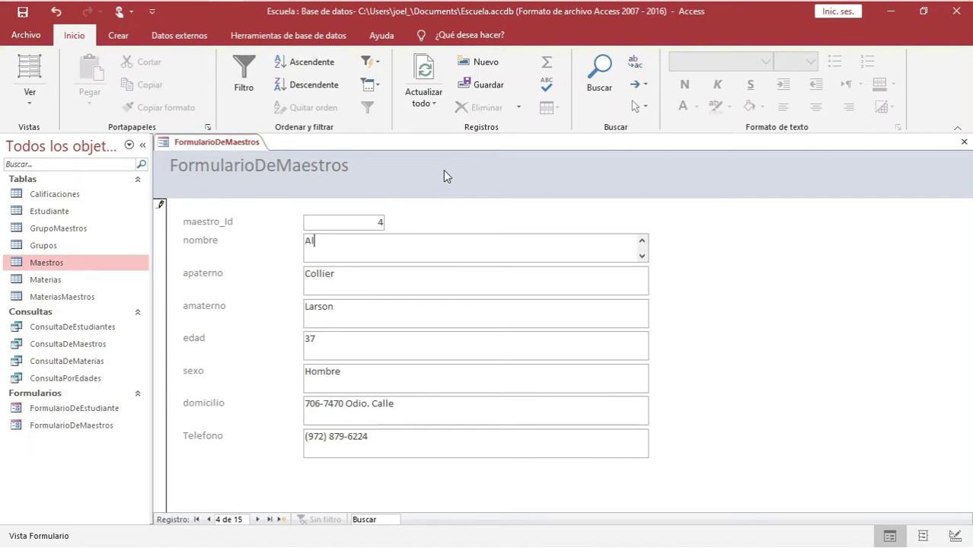
{"action": "type", "text": "ejandri"}
{"action": "key", "text": "BackSpace"}
{"action": "type", "text": "o"}
{"action": "left_click", "coordinate": [257, 519]}
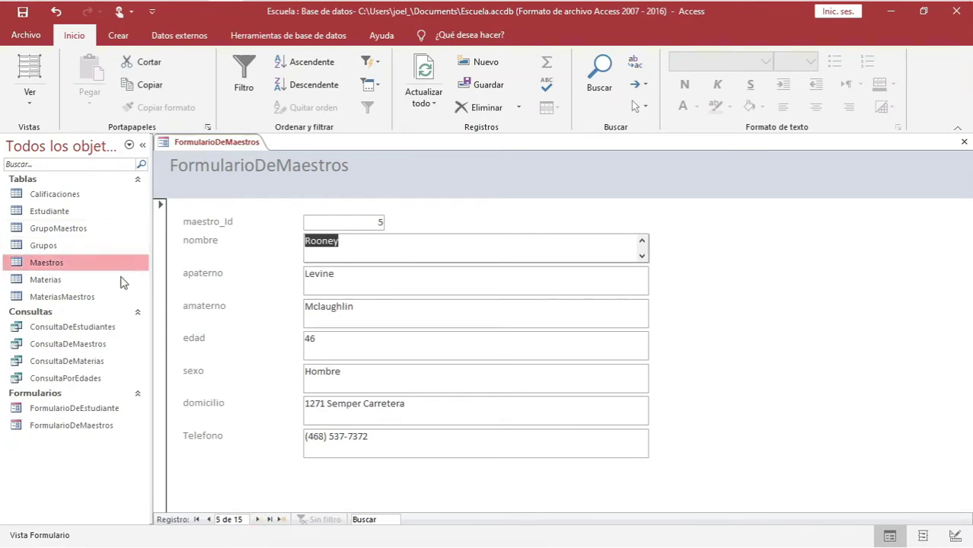
{"action": "double_click", "coordinate": [66, 263]}
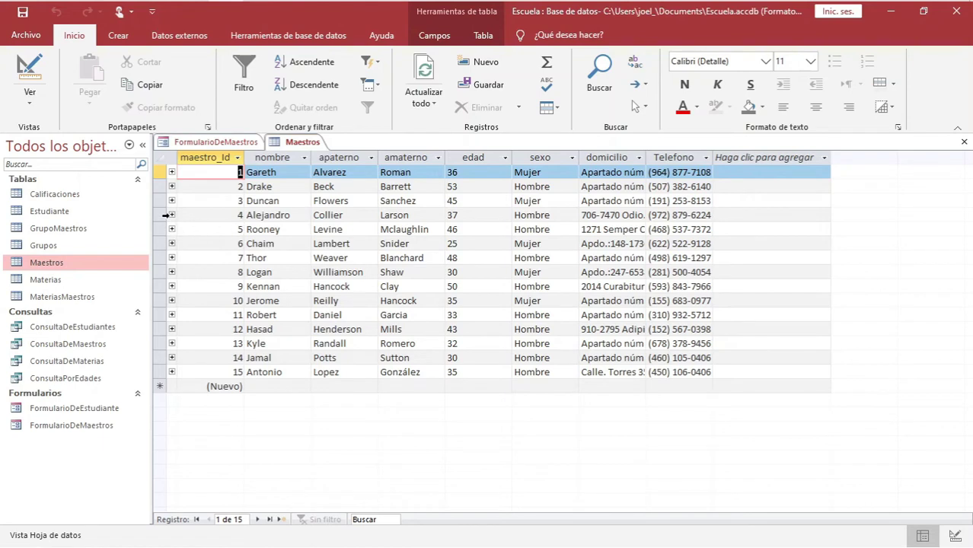
Verify record 4's corrected name in the Maestros datasheet, then close it and FormularioDeMaestros
{"action": "left_click", "coordinate": [162, 215]}
{"action": "left_click", "coordinate": [263, 215]}
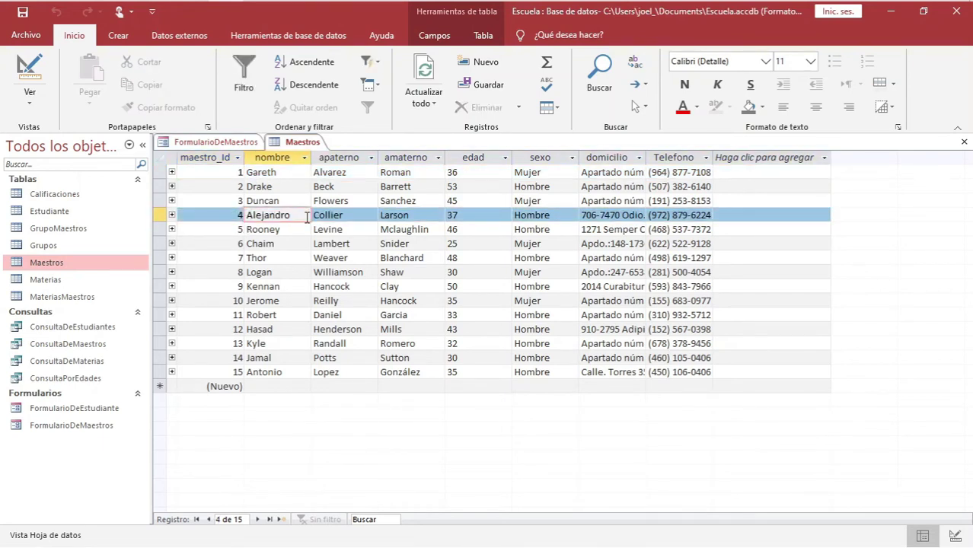
{"action": "left_click_drag", "start_coordinate": [306, 218], "coordinate": [236, 217]}
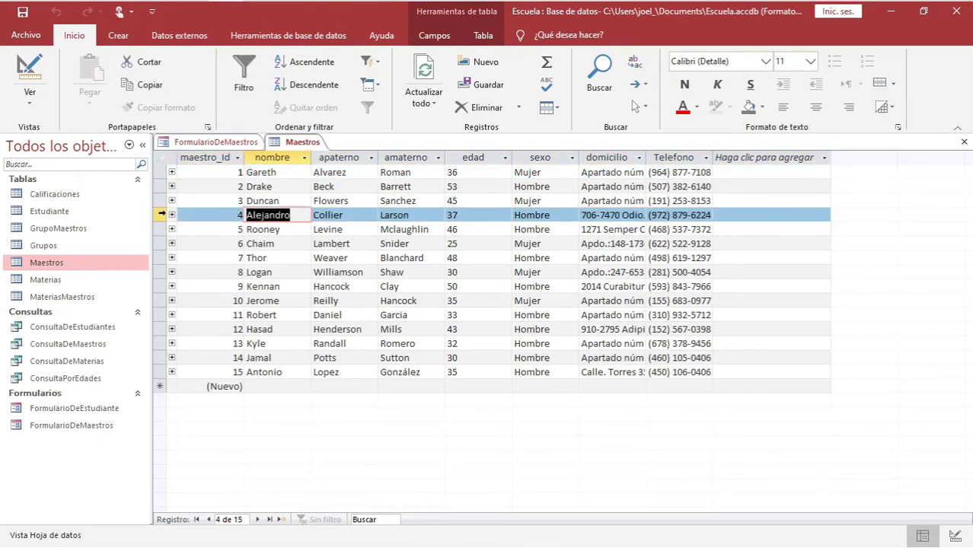
{"action": "right_click", "coordinate": [301, 143]}
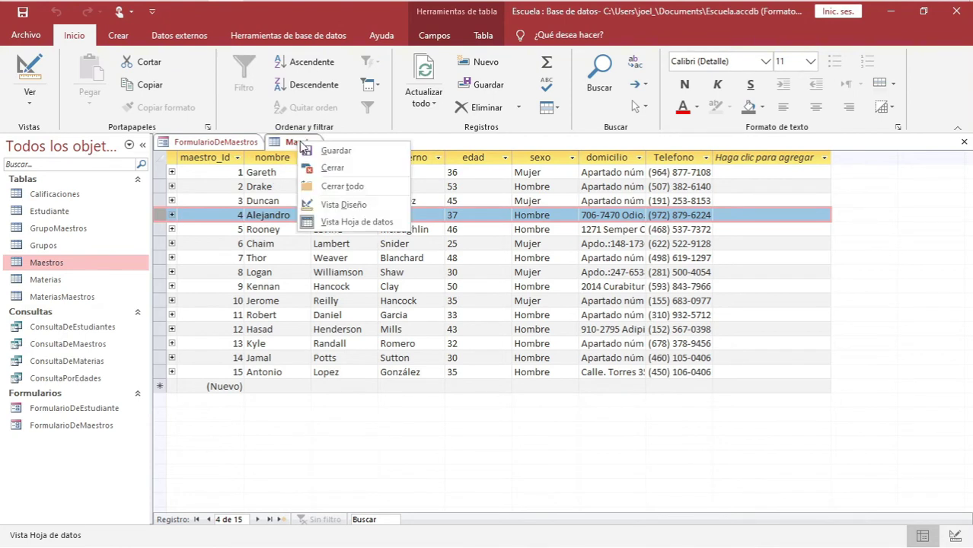
{"action": "left_click", "coordinate": [335, 168]}
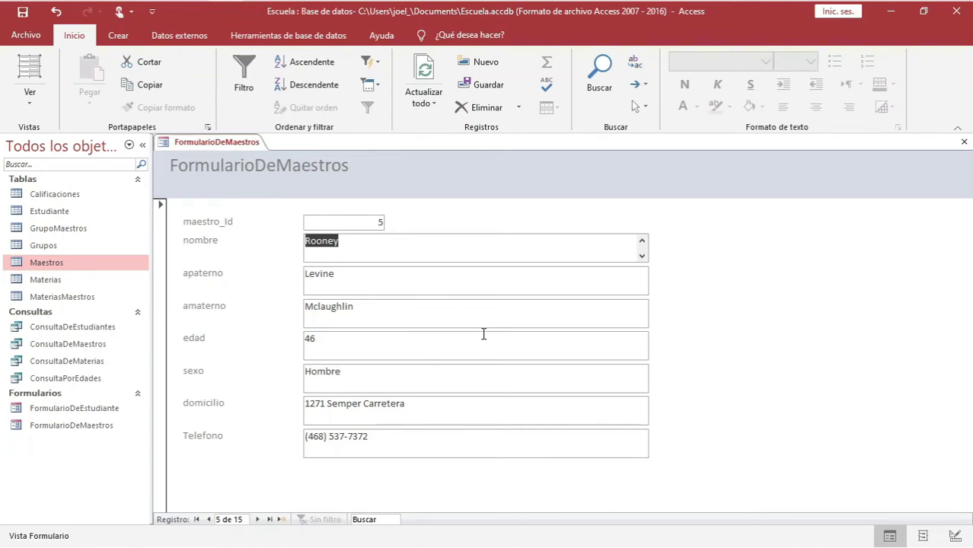
{"action": "right_click", "coordinate": [254, 150]}
{"action": "left_click", "coordinate": [294, 167]}
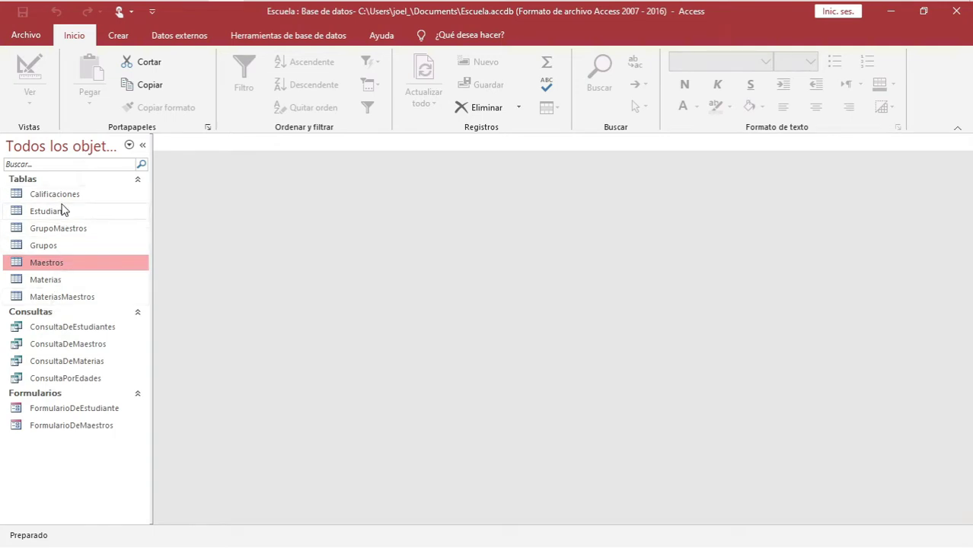
Create a Formulario dividido from the Calificaciones table via Más formularios
{"action": "left_click", "coordinate": [63, 195]}
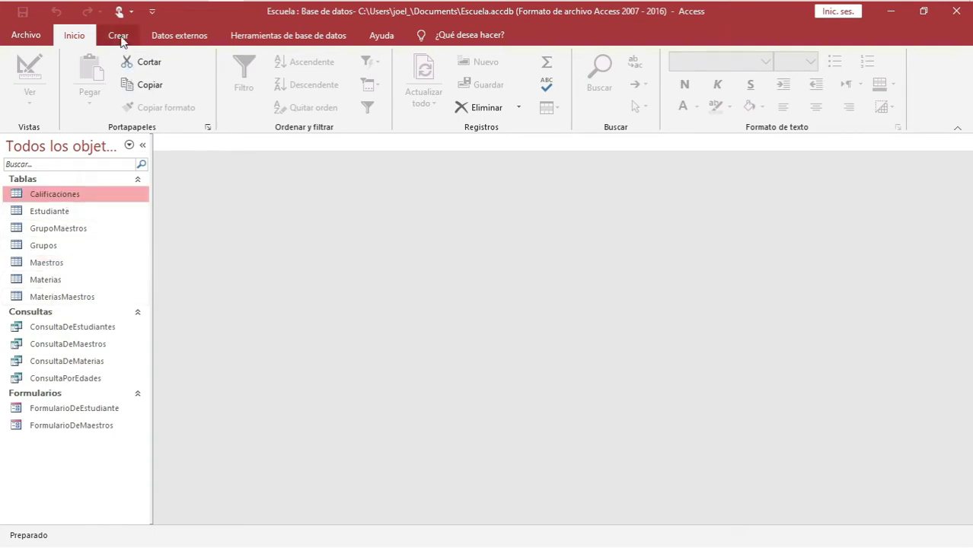
{"action": "left_click", "coordinate": [119, 37]}
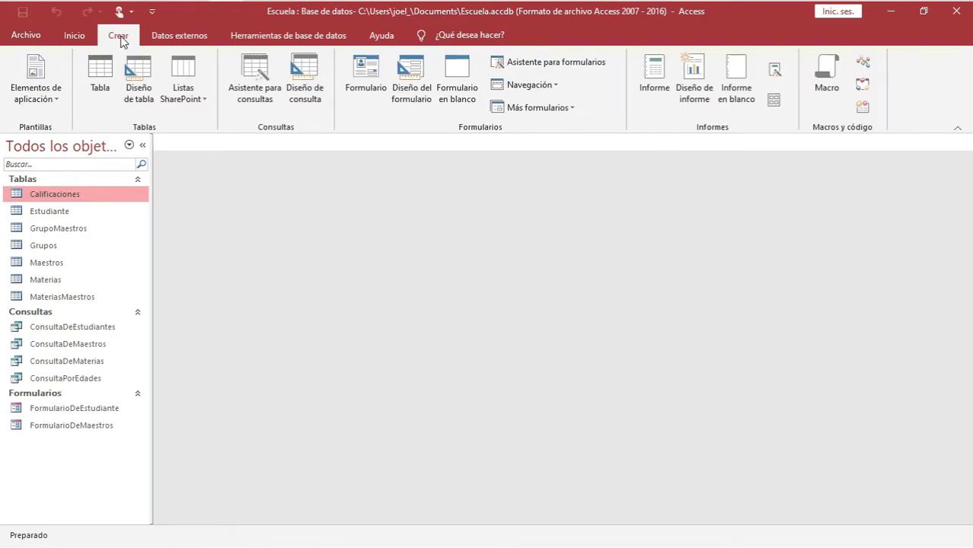
{"action": "left_click", "coordinate": [543, 108]}
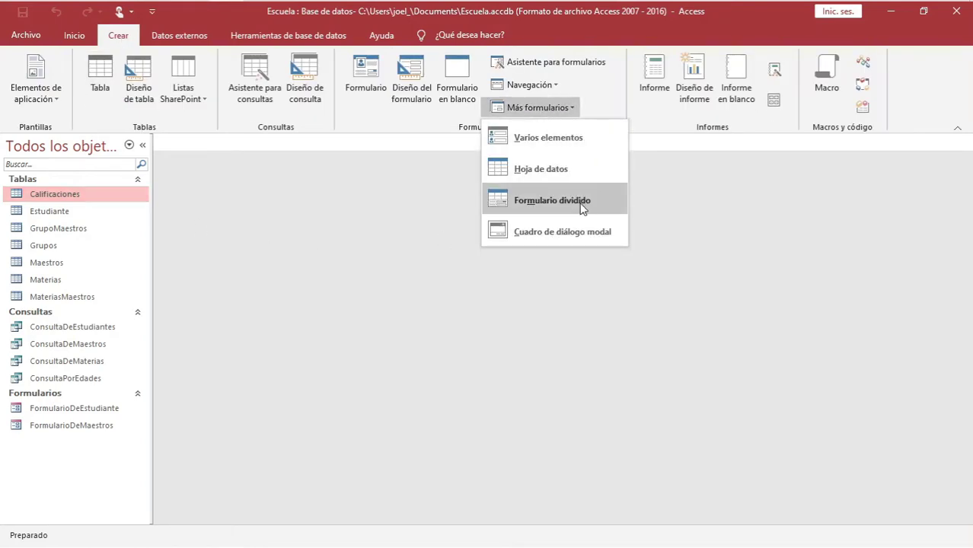
{"action": "left_click", "coordinate": [513, 202]}
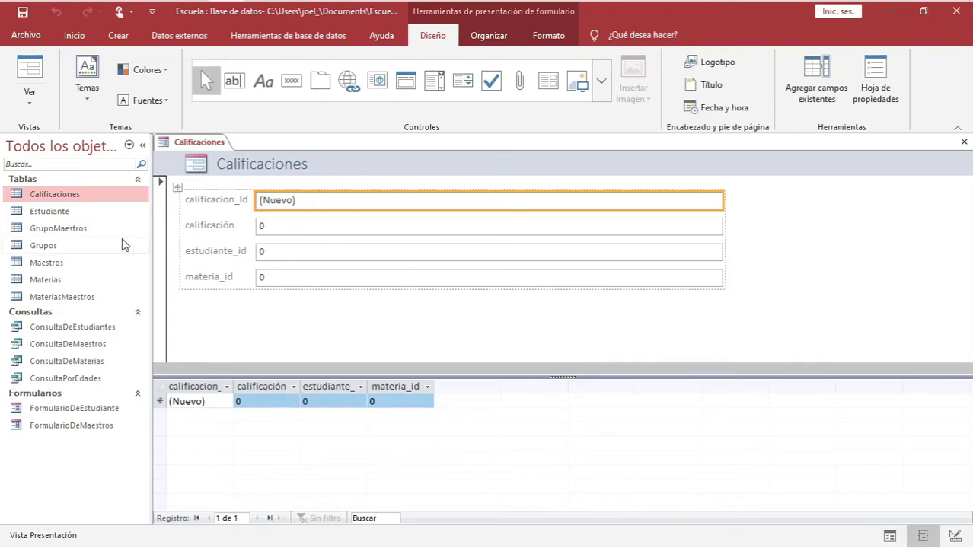
{"action": "double_click", "coordinate": [63, 194]}
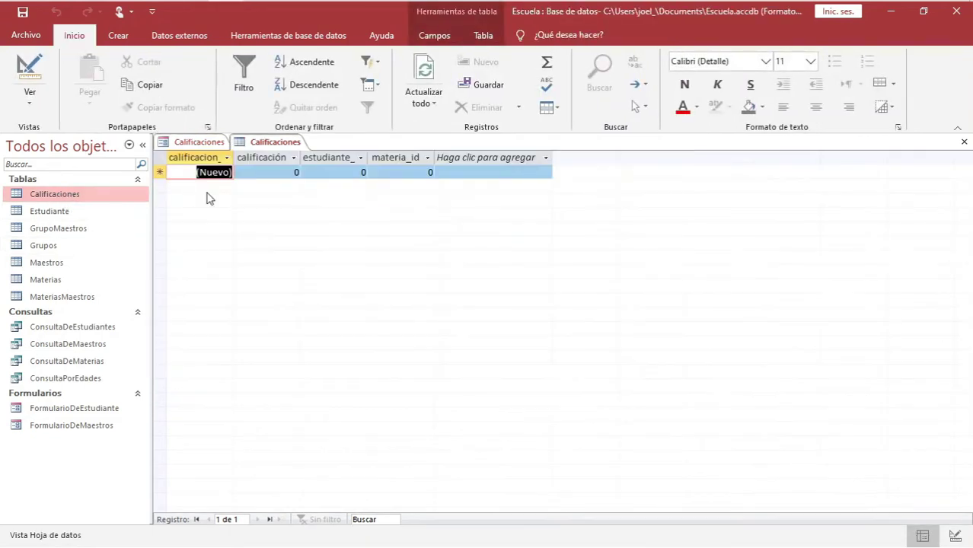
{"action": "right_click", "coordinate": [273, 142]}
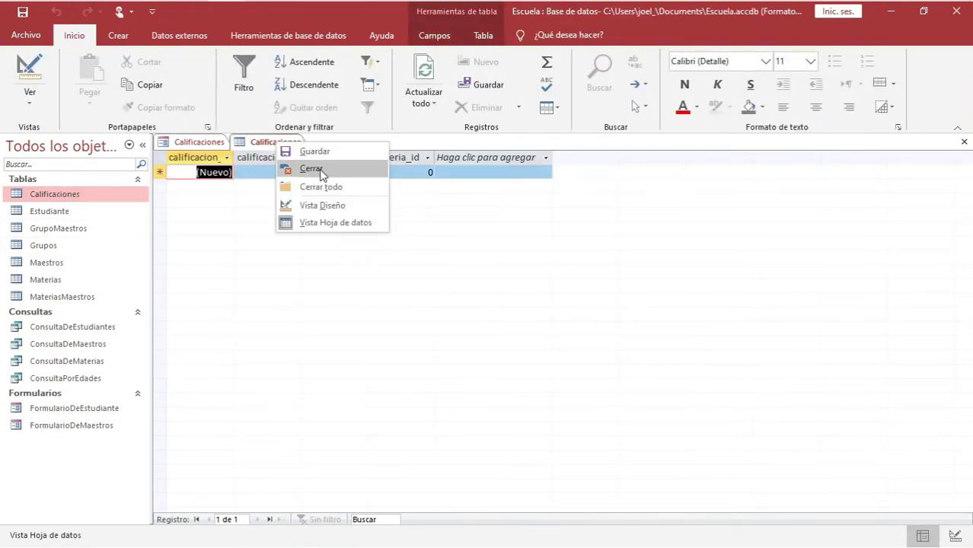
{"action": "left_click", "coordinate": [322, 169]}
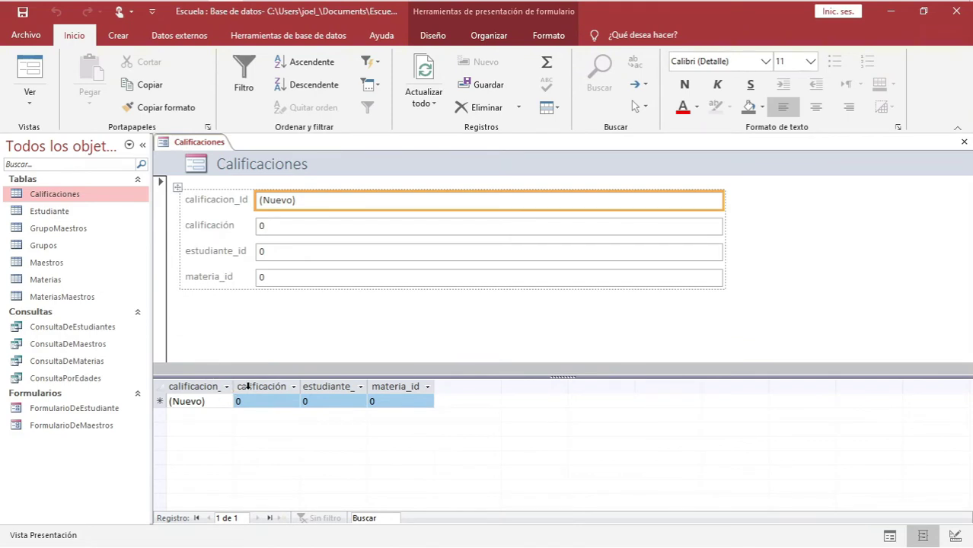
{"action": "left_click", "coordinate": [247, 386]}
{"action": "left_click", "coordinate": [320, 386]}
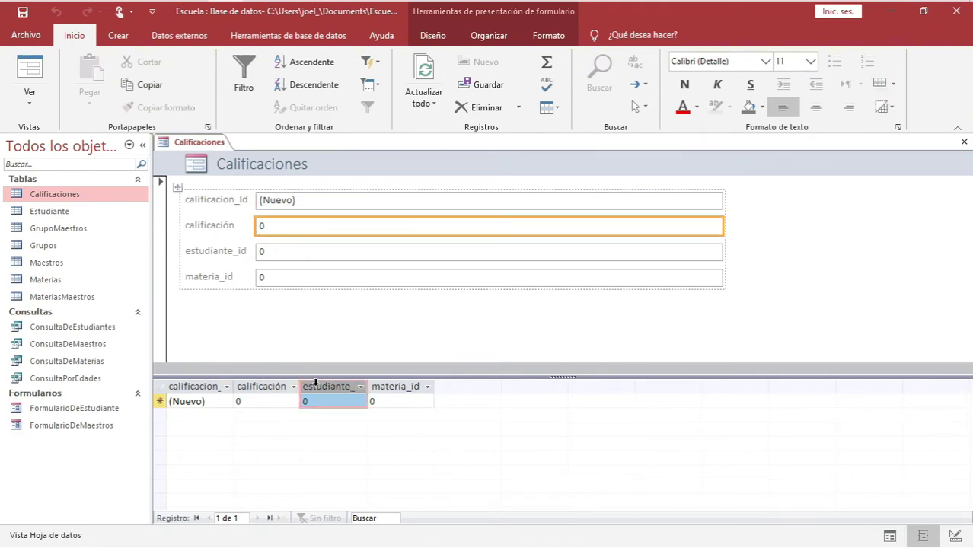
{"action": "left_click", "coordinate": [401, 386]}
{"action": "left_click", "coordinate": [210, 386]}
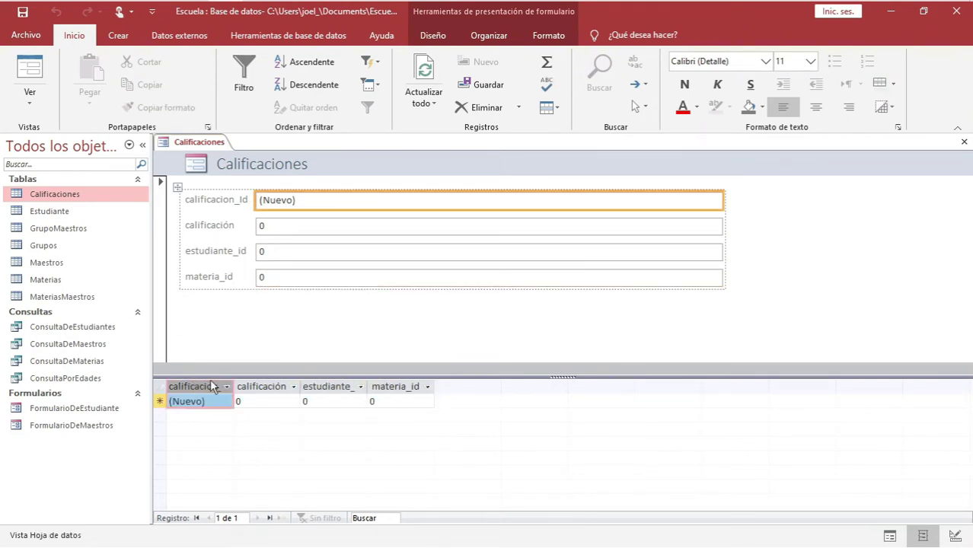
{"action": "left_click", "coordinate": [375, 386]}
{"action": "left_click", "coordinate": [329, 386]}
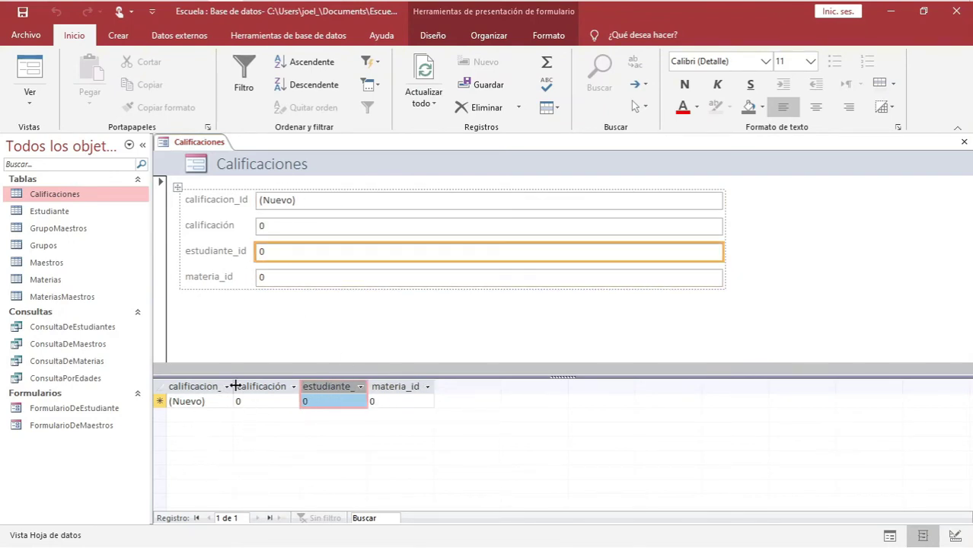
{"action": "double_click", "coordinate": [63, 198]}
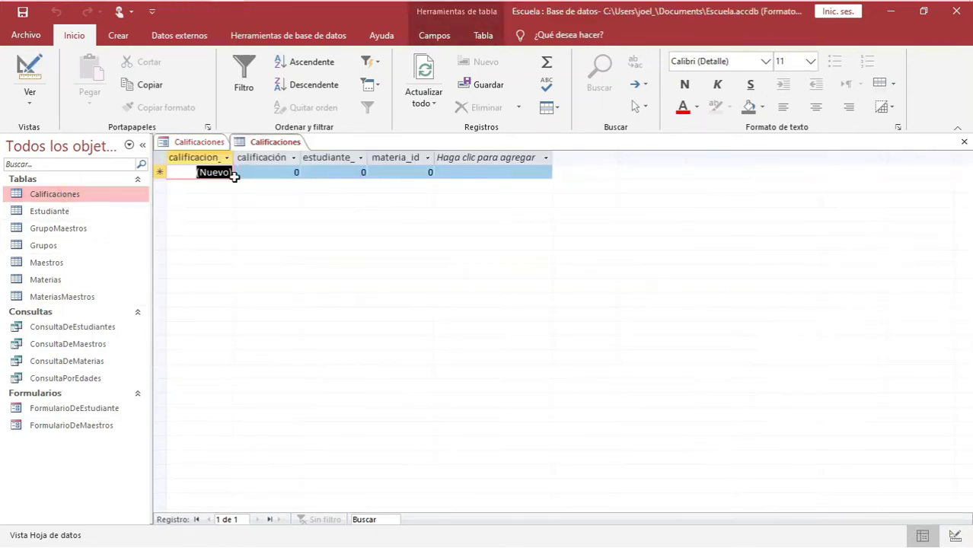
{"action": "left_click", "coordinate": [196, 143]}
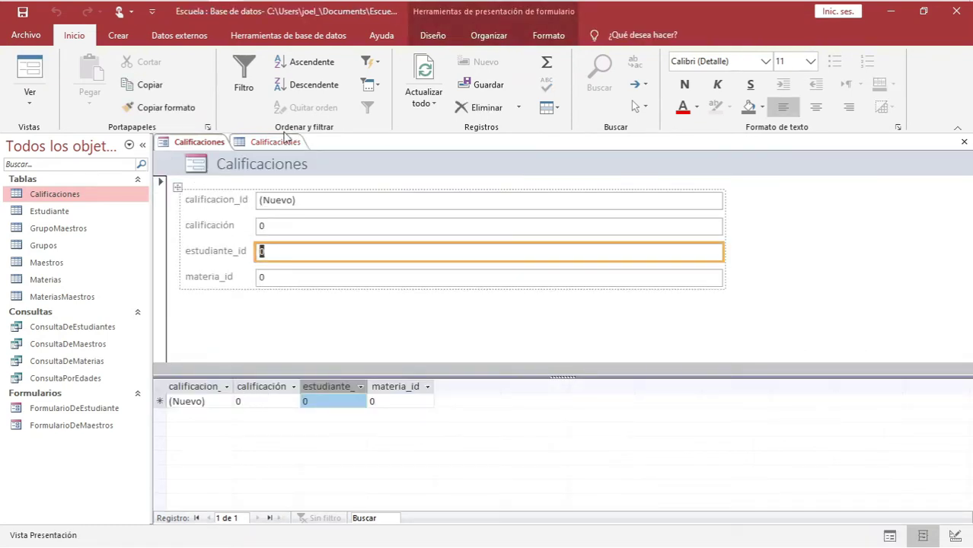
{"action": "left_click", "coordinate": [280, 142]}
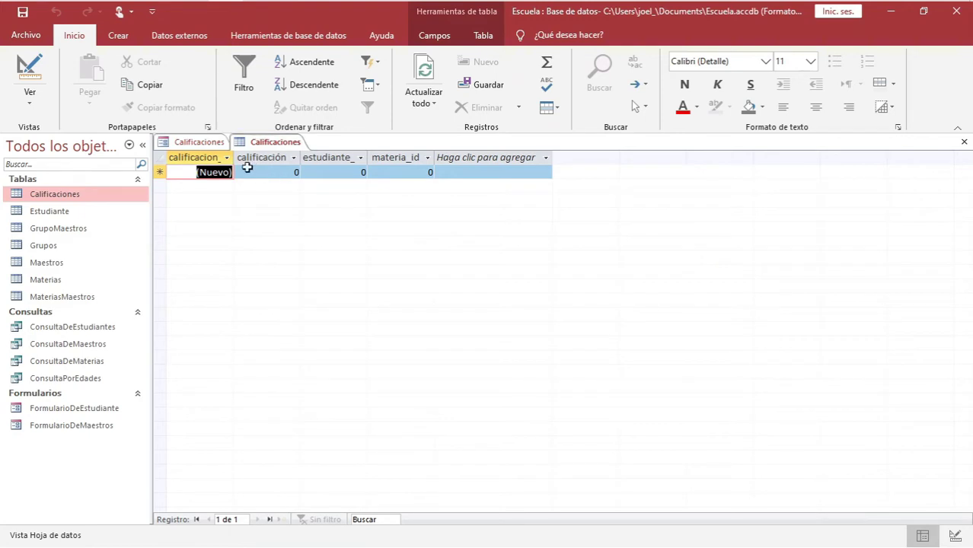
{"action": "left_click", "coordinate": [198, 143]}
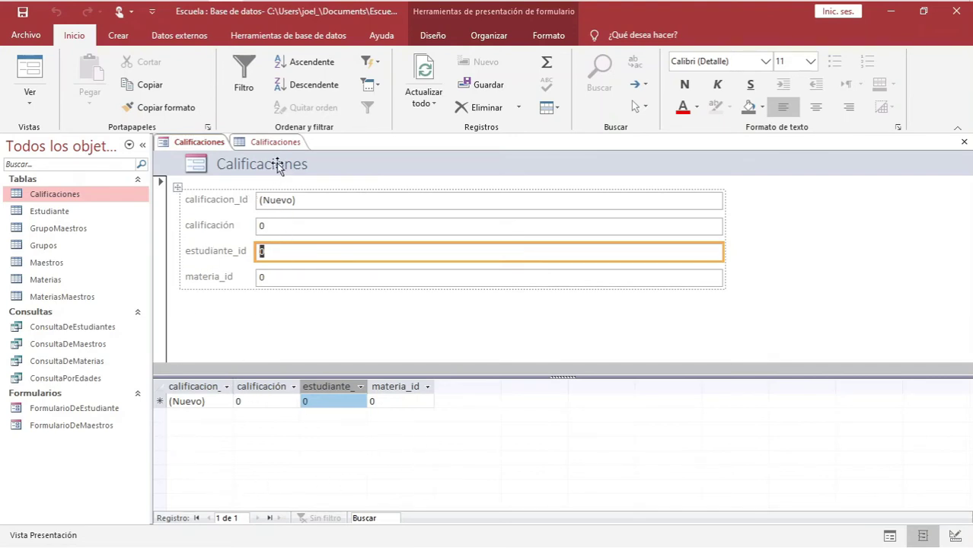
{"action": "left_click", "coordinate": [275, 141]}
{"action": "right_click", "coordinate": [278, 143]}
{"action": "left_click", "coordinate": [323, 169]}
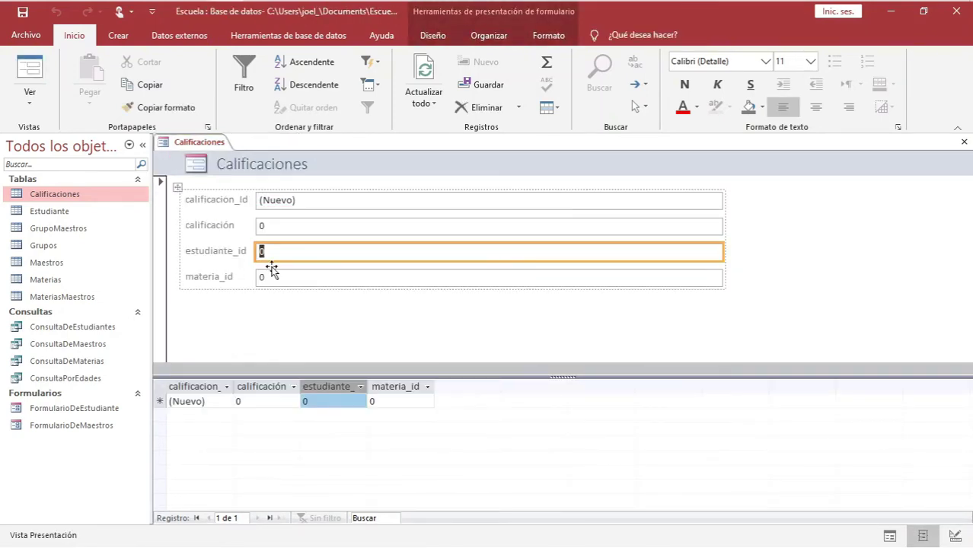
{"action": "left_click", "coordinate": [276, 278]}
{"action": "left_click", "coordinate": [283, 261]}
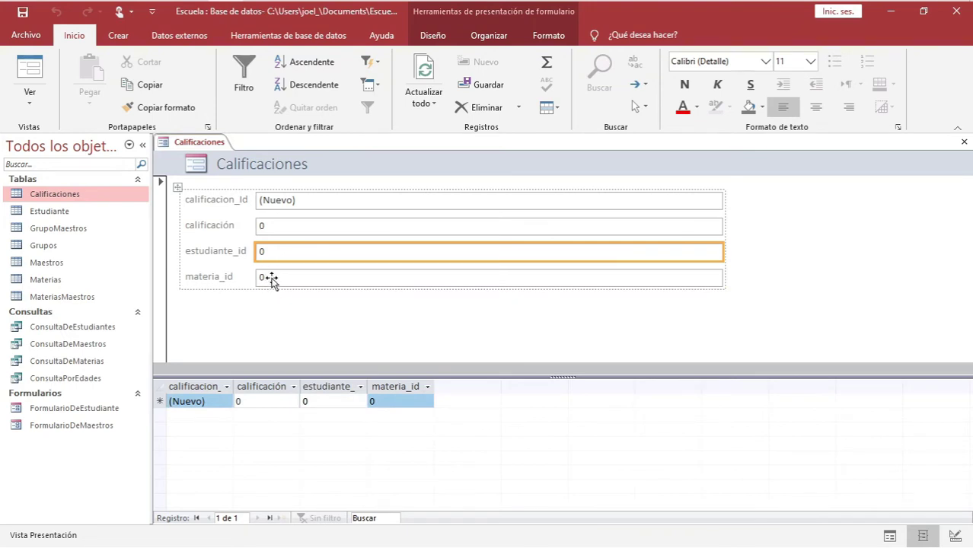
{"action": "left_click", "coordinate": [66, 195]}
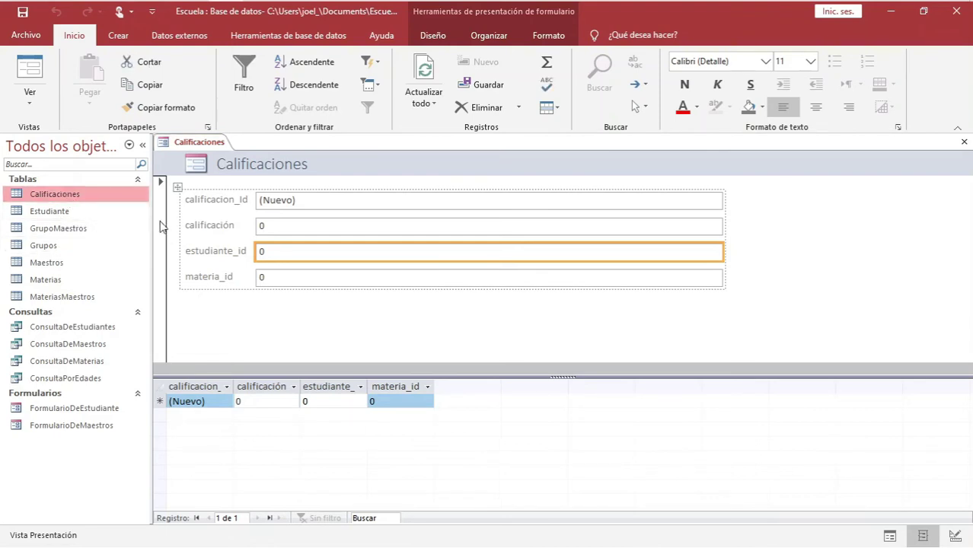
{"action": "left_click", "coordinate": [219, 252]}
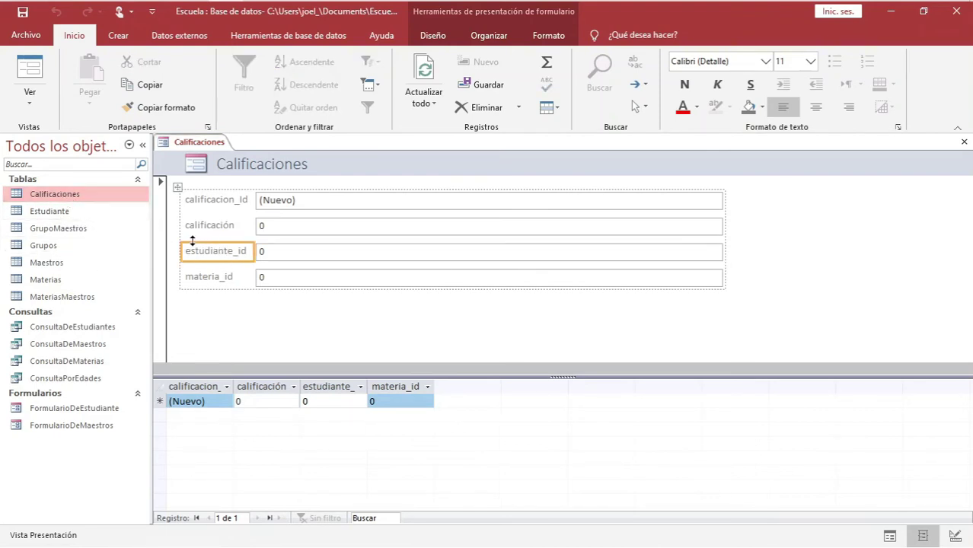
{"action": "left_click", "coordinate": [258, 278]}
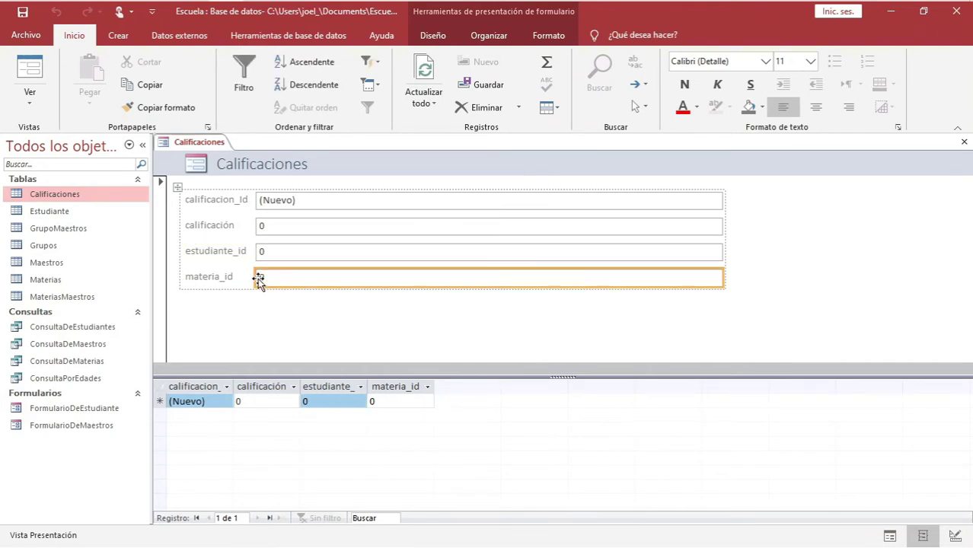
{"action": "left_click", "coordinate": [233, 254]}
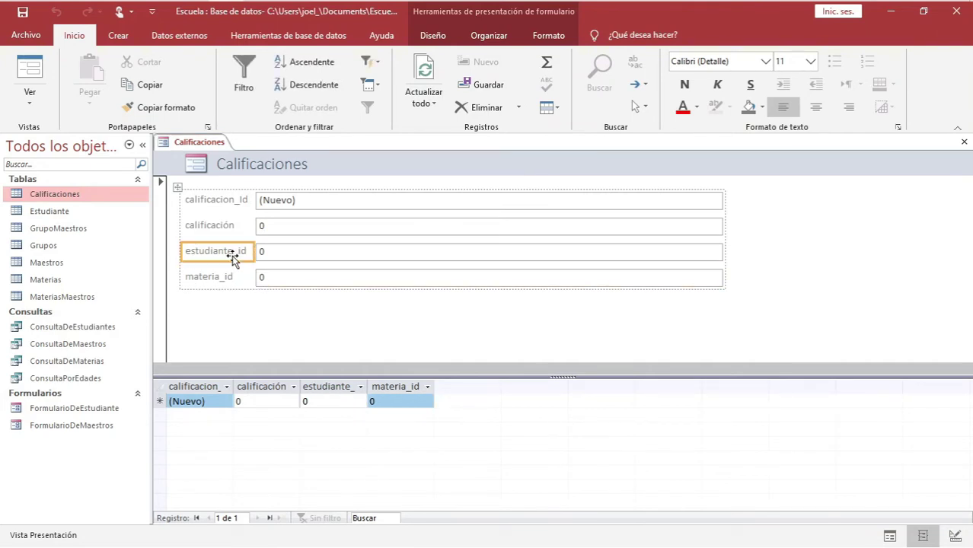
{"action": "left_click", "coordinate": [268, 256]}
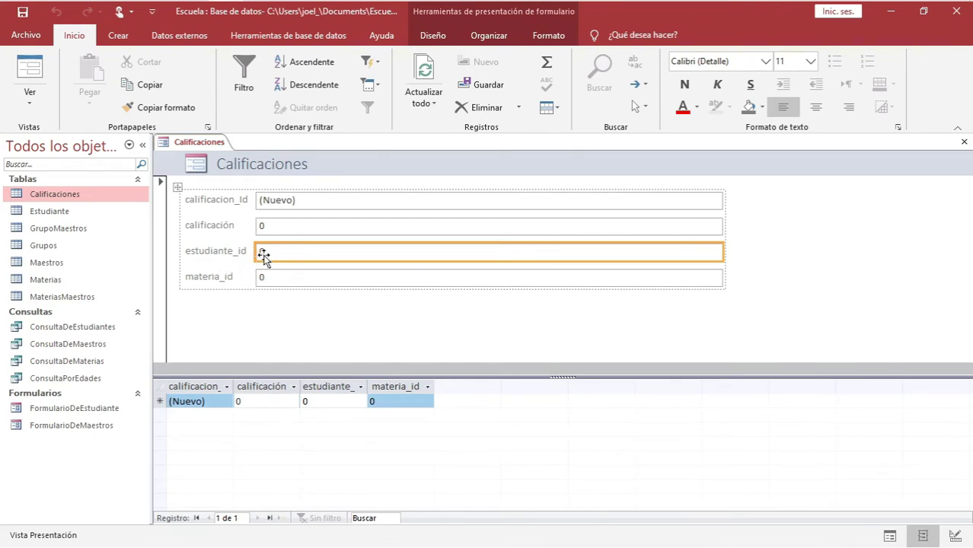
{"action": "left_click", "coordinate": [271, 278]}
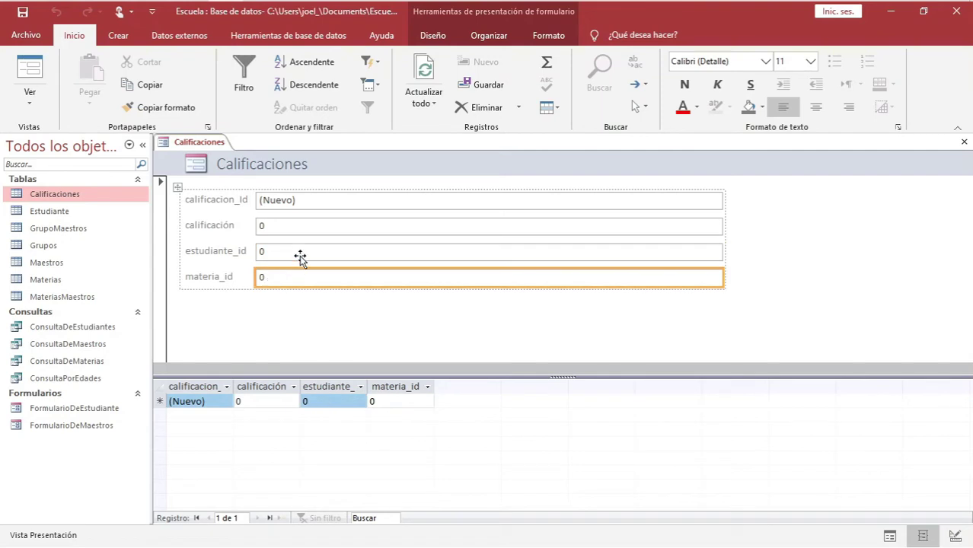
{"action": "left_click", "coordinate": [300, 256]}
{"action": "left_click", "coordinate": [307, 279]}
{"action": "left_click", "coordinate": [313, 255]}
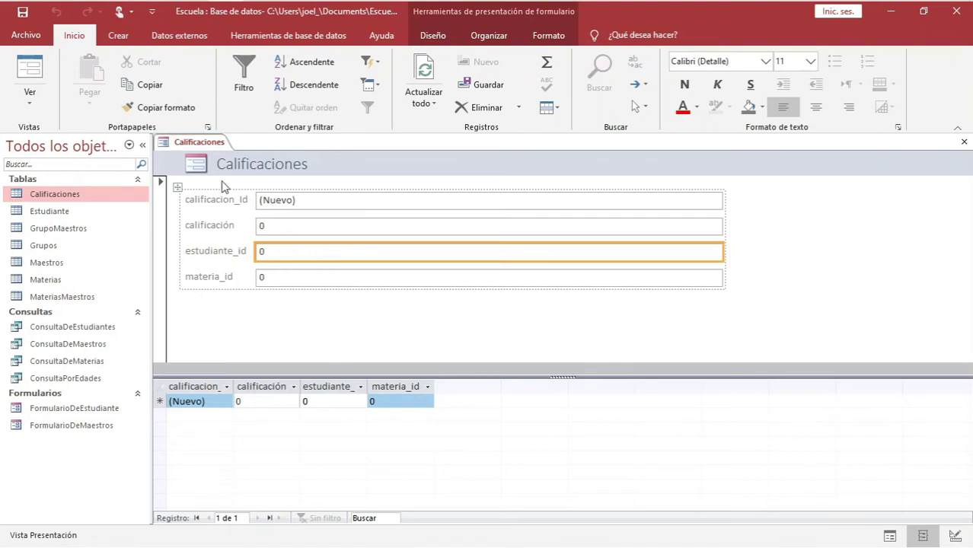
{"action": "right_click", "coordinate": [181, 144]}
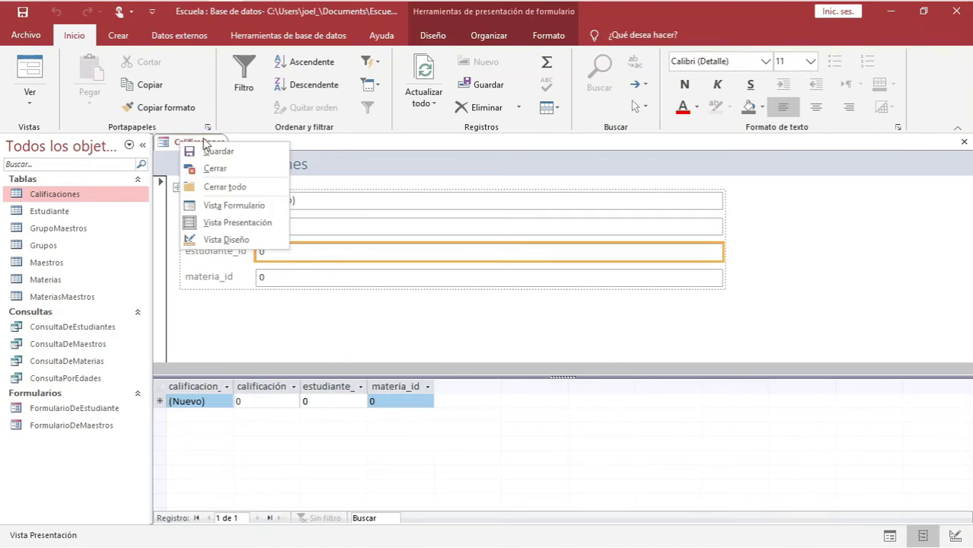
Switch to Design view, delete the estudiante_id field, and pick the Cuadro combinado control
{"action": "left_click", "coordinate": [229, 239]}
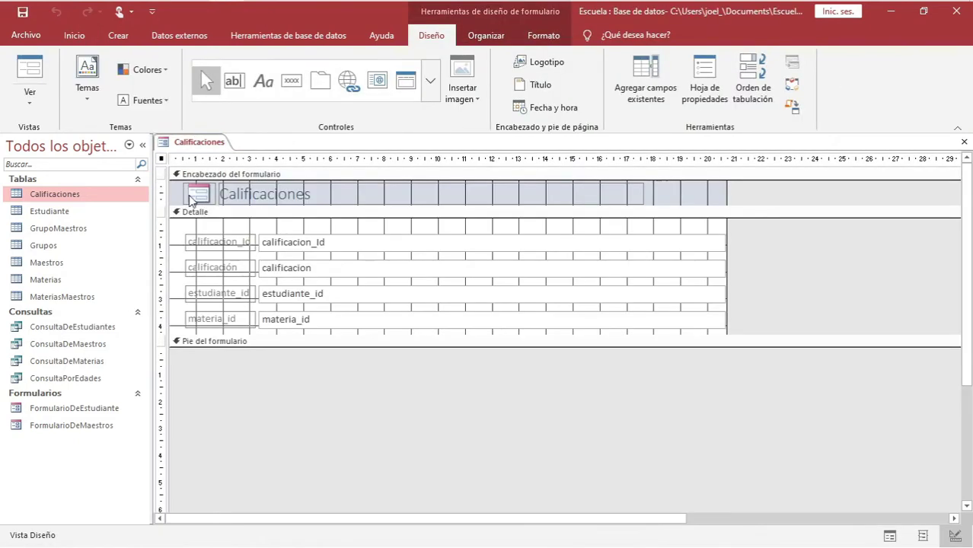
{"action": "left_click", "coordinate": [327, 297]}
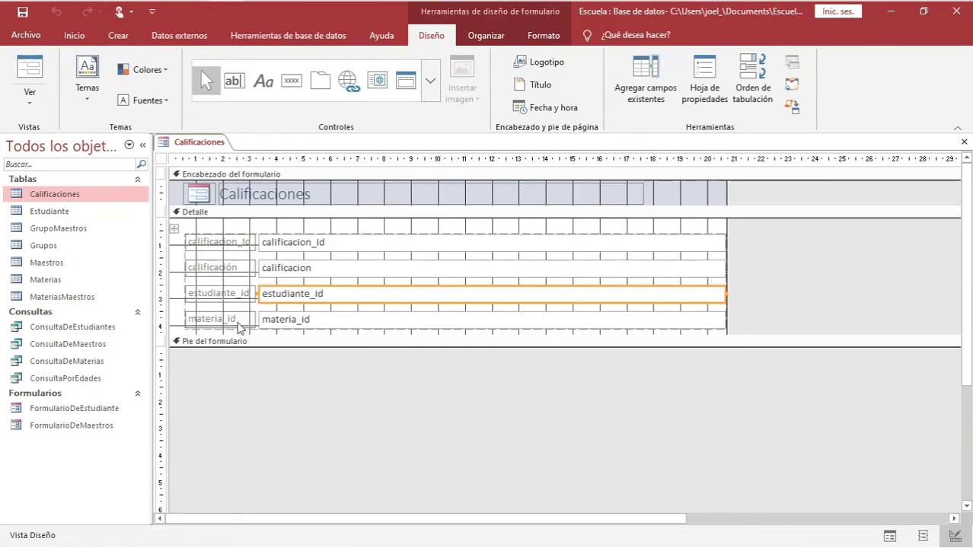
{"action": "key", "text": "Delete"}
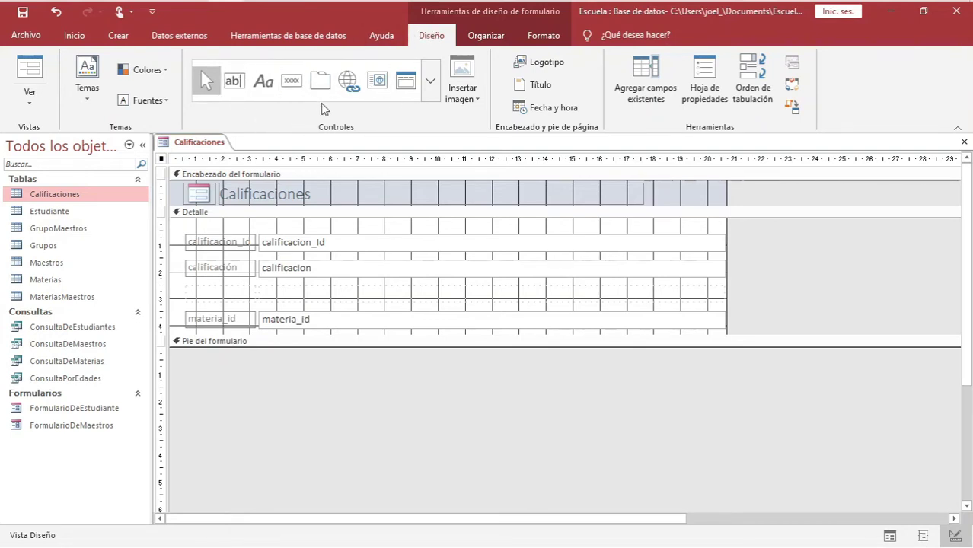
{"action": "left_click", "coordinate": [430, 81]}
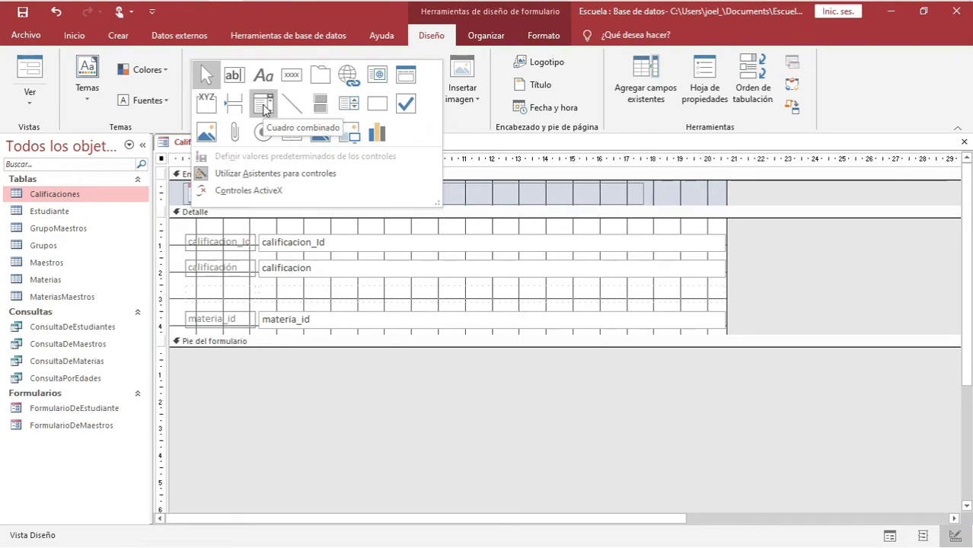
{"action": "left_click", "coordinate": [264, 109]}
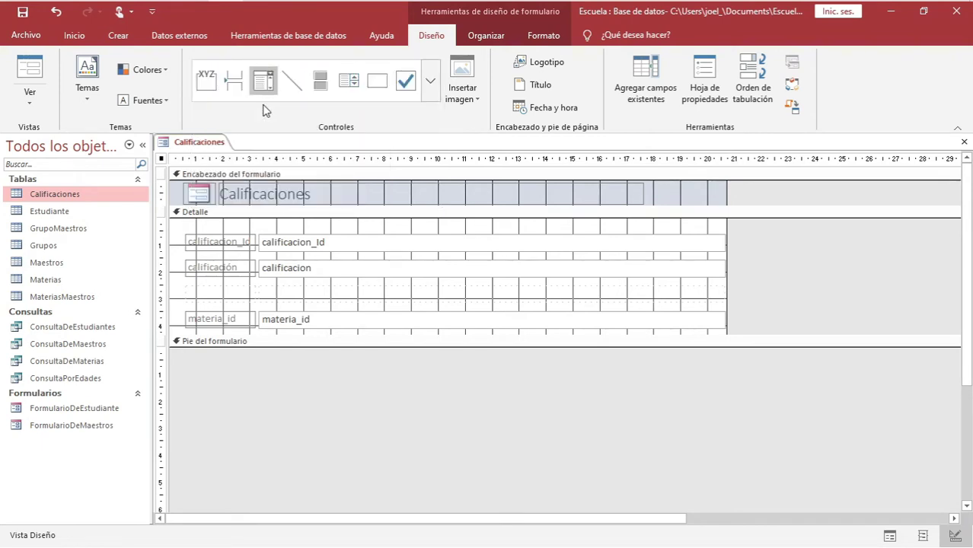
Place a combo box listing nombre, apaterno and amaterno from the Estudiante table
{"action": "left_click", "coordinate": [268, 289]}
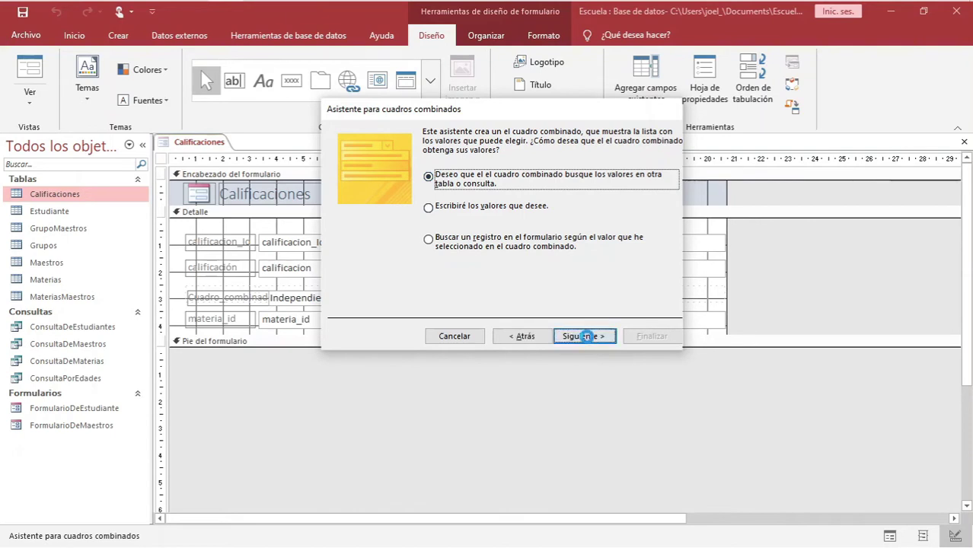
{"action": "left_click", "coordinate": [579, 336]}
{"action": "left_click", "coordinate": [461, 180]}
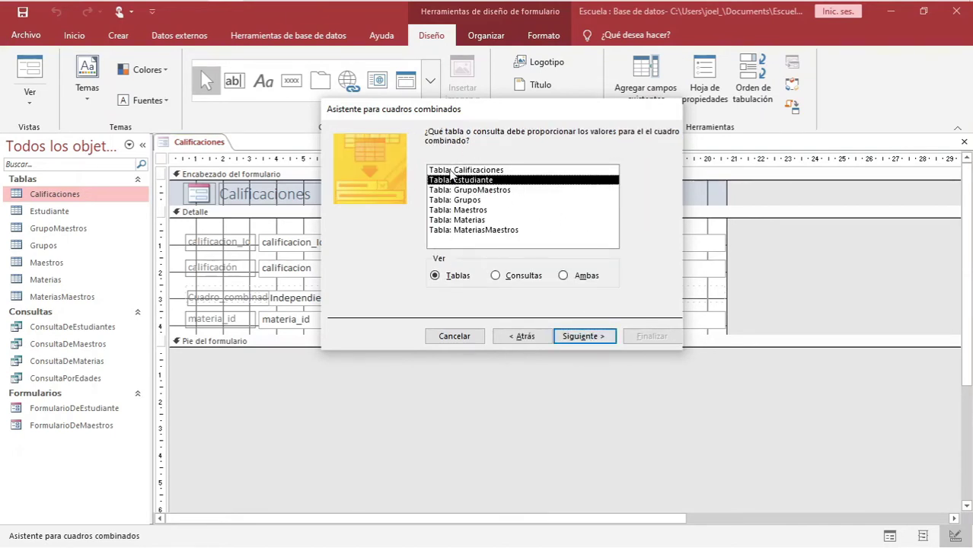
{"action": "left_click", "coordinate": [589, 341]}
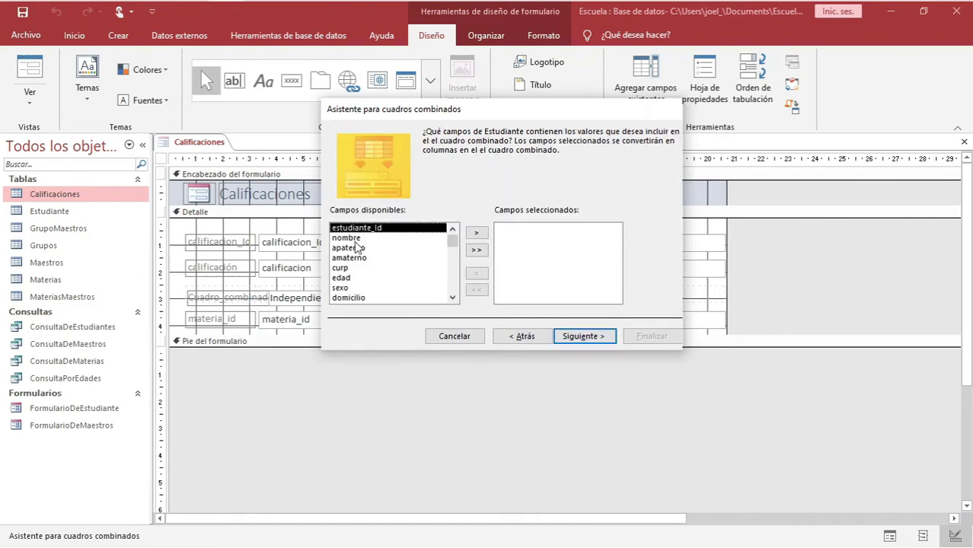
{"action": "left_click", "coordinate": [355, 239]}
{"action": "left_click", "coordinate": [351, 259]}
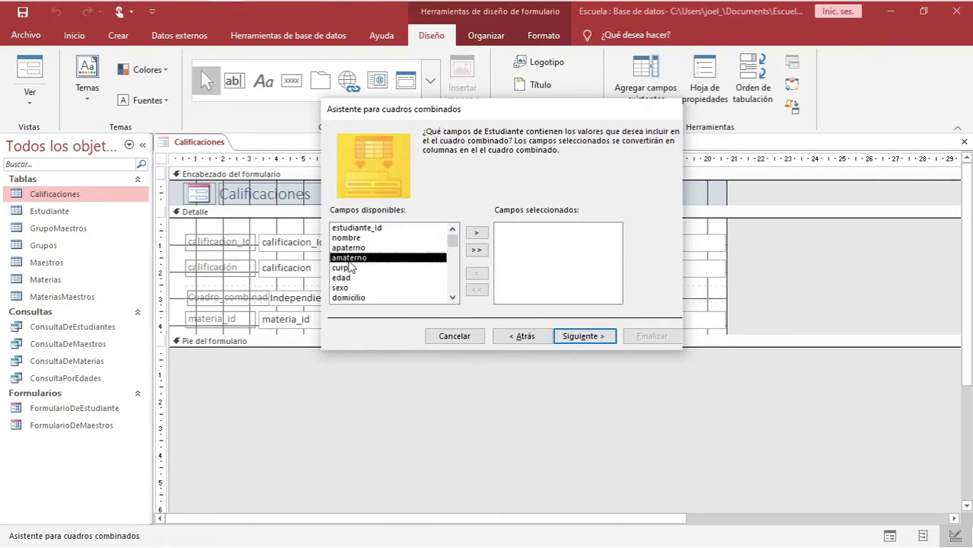
{"action": "left_click", "coordinate": [348, 238]}
{"action": "left_click", "coordinate": [477, 233]}
{"action": "left_click", "coordinate": [476, 233]}
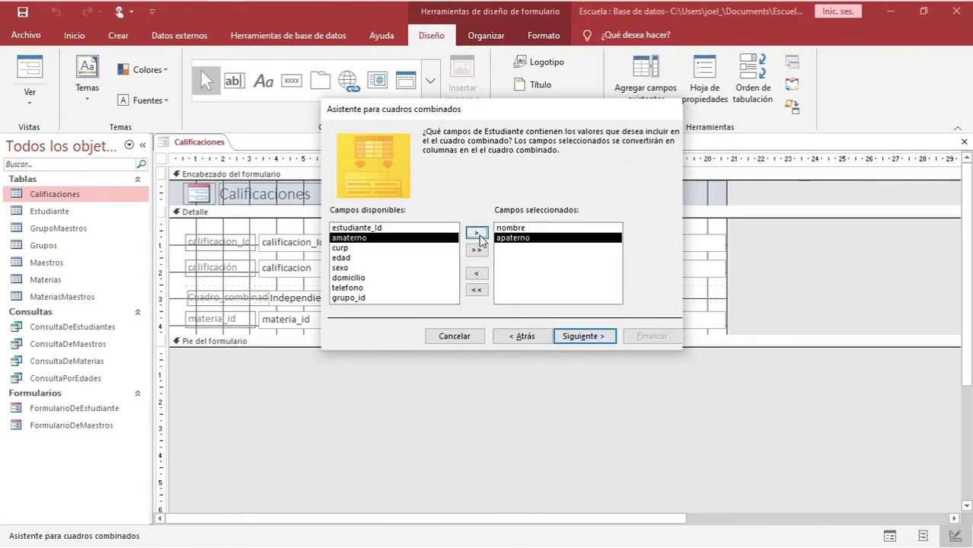
{"action": "left_click", "coordinate": [477, 234]}
{"action": "left_click", "coordinate": [585, 335]}
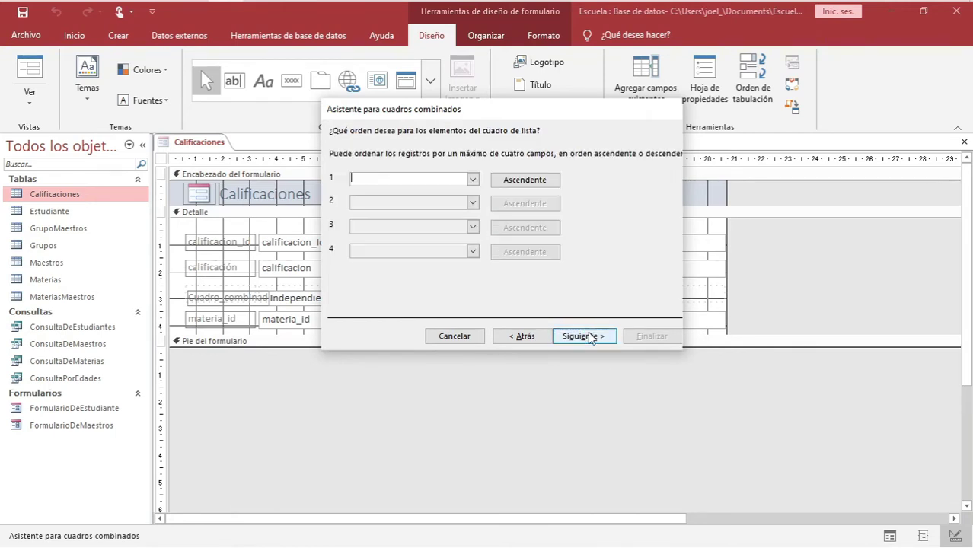
{"action": "left_click", "coordinate": [597, 336]}
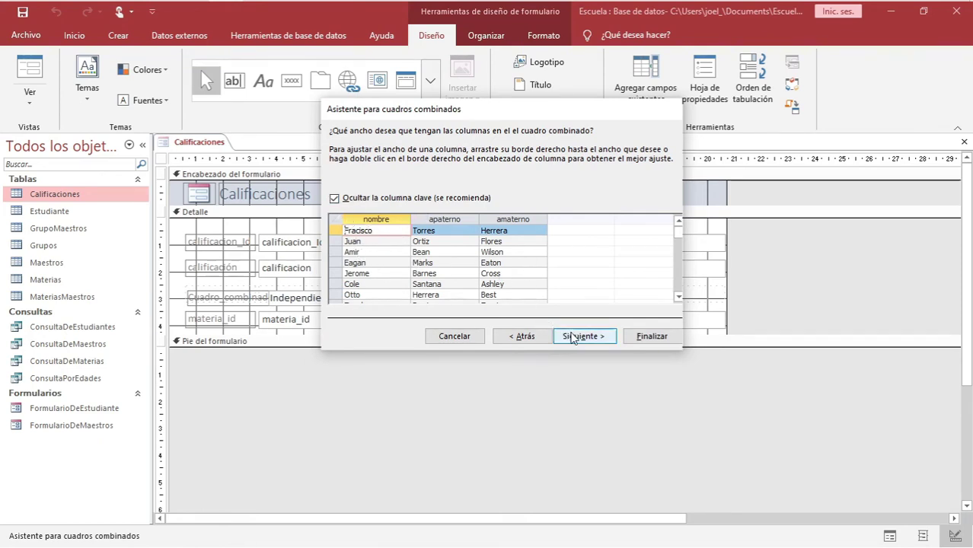
{"action": "left_click", "coordinate": [575, 336]}
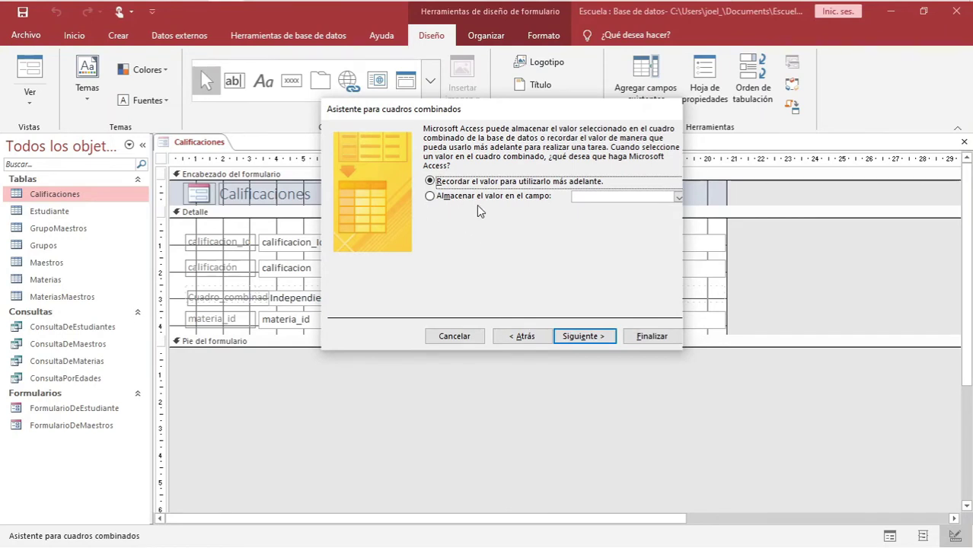
Store the combo's choice in estudiante_id and label it Estudiante
{"action": "left_click", "coordinate": [459, 197]}
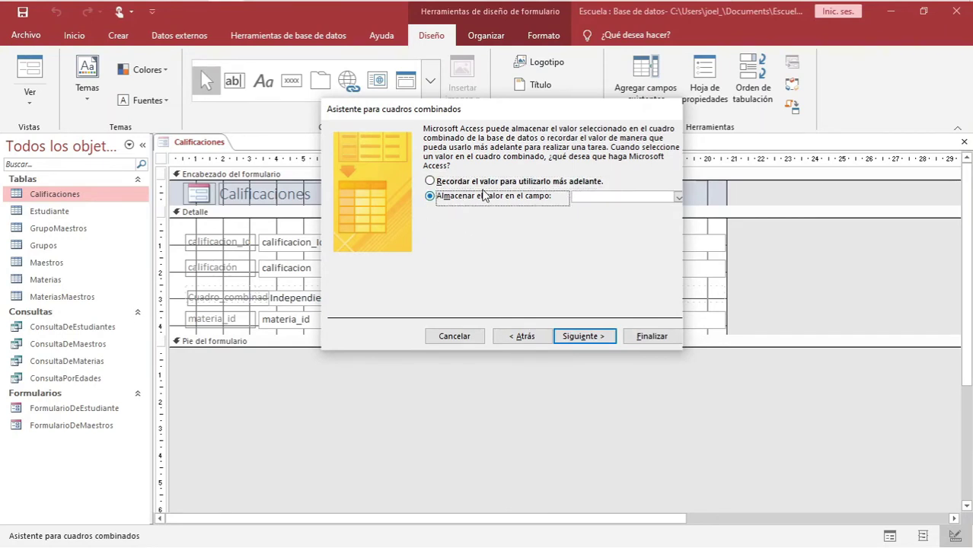
{"action": "left_click", "coordinate": [677, 197]}
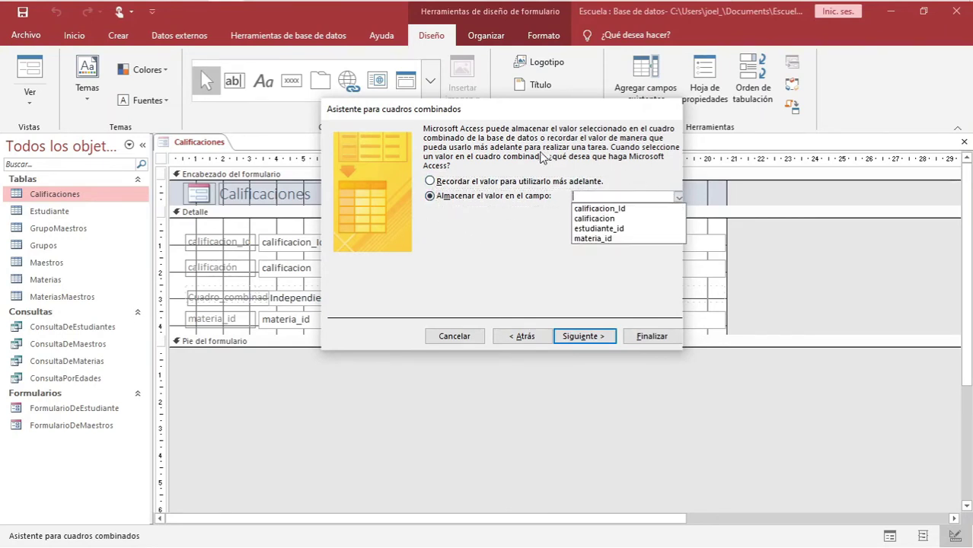
{"action": "left_click", "coordinate": [584, 232]}
{"action": "left_click", "coordinate": [571, 336]}
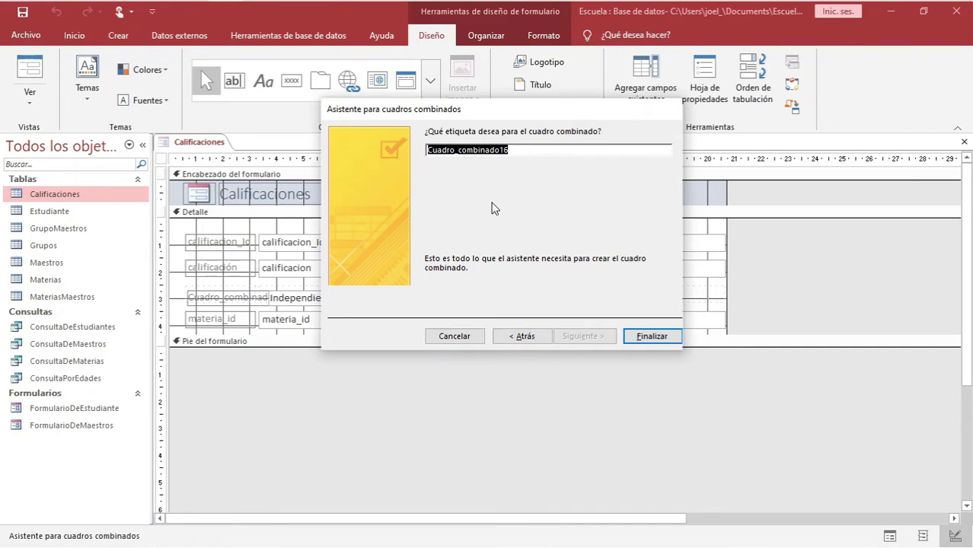
{"action": "type", "text": "Estudiante"}
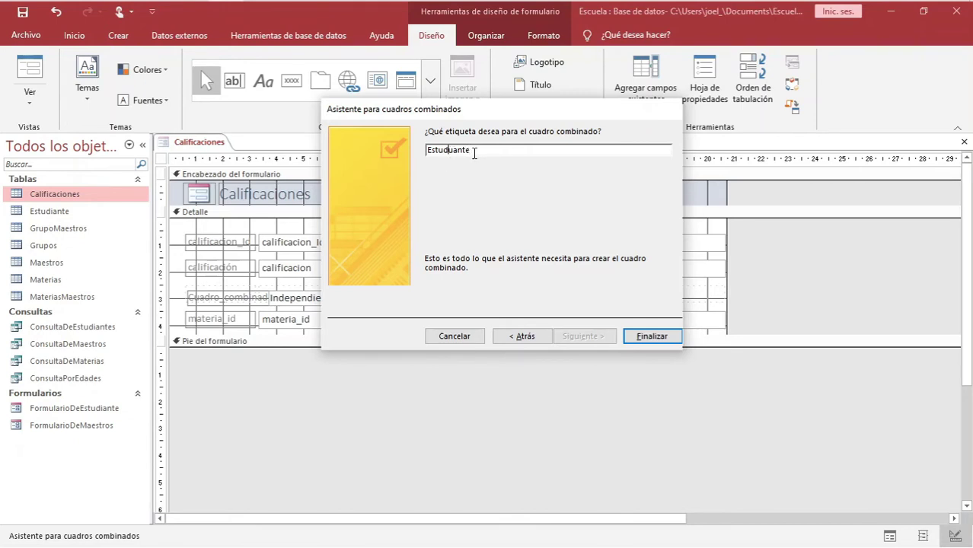
{"action": "type", "text": "i"}
{"action": "left_click", "coordinate": [643, 336]}
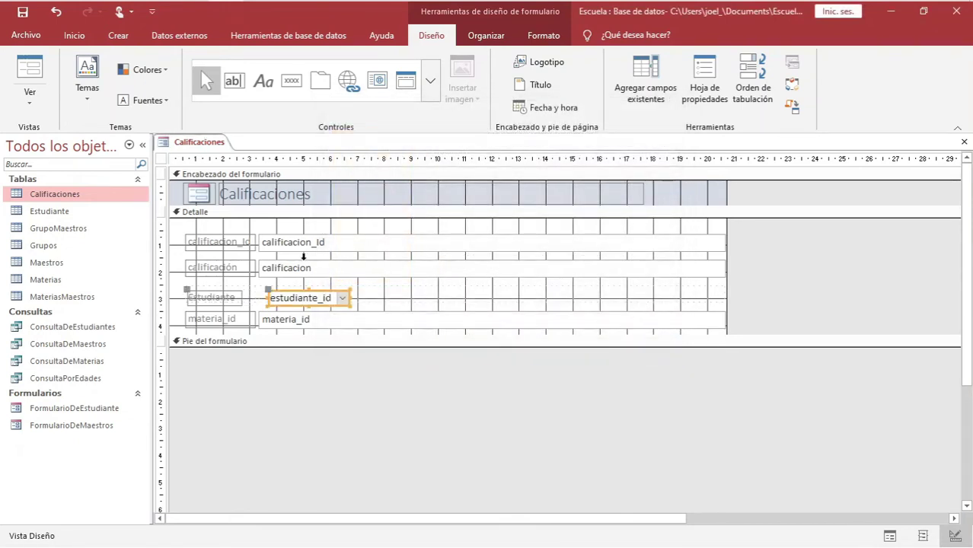
Delete the materia_id text box and its label from Detalle, and select the Cuadro combinado control
{"action": "left_click", "coordinate": [302, 320]}
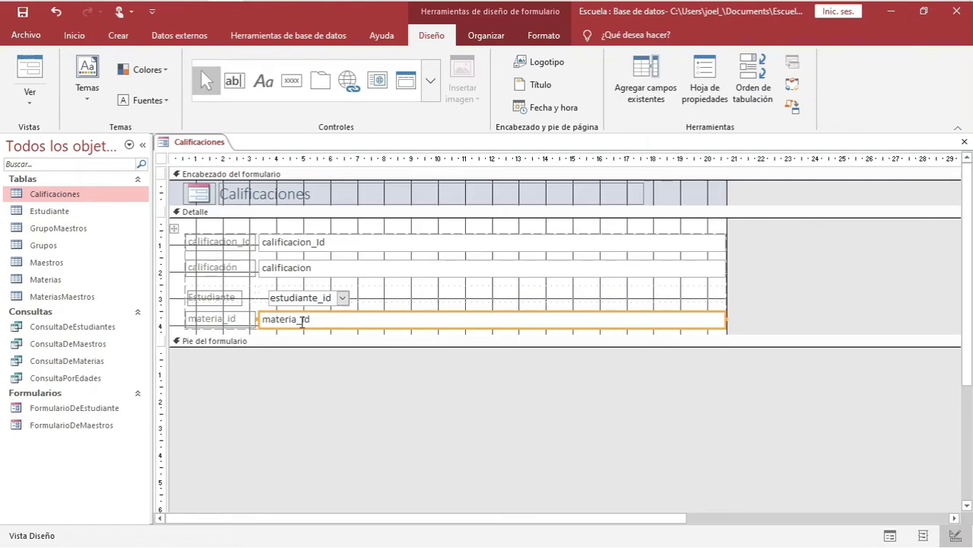
{"action": "key", "text": "Delete"}
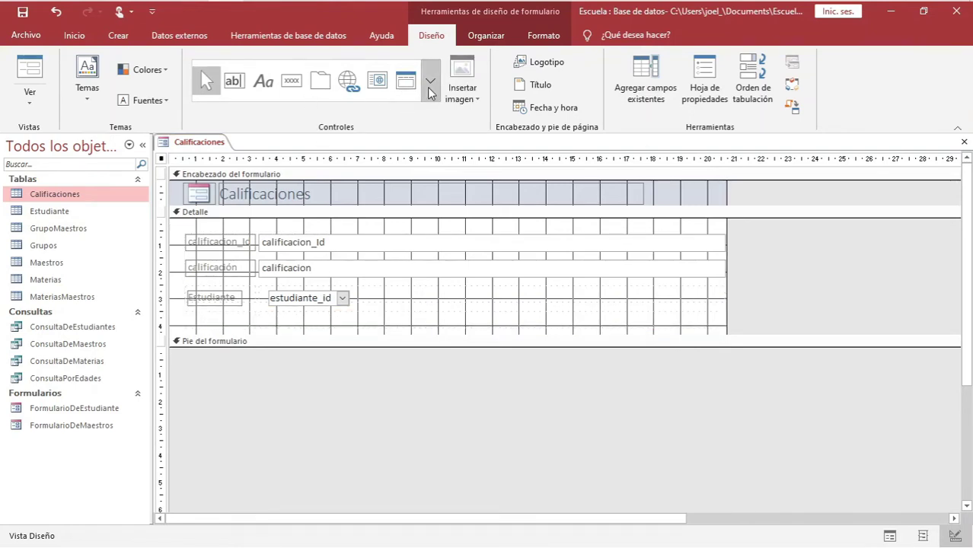
{"action": "left_click", "coordinate": [430, 80]}
{"action": "left_click", "coordinate": [262, 131]}
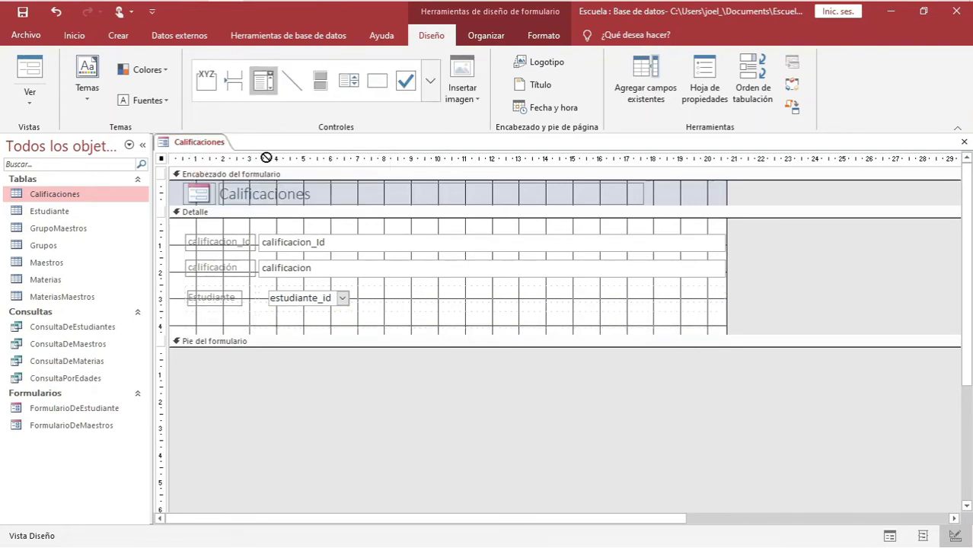
Draw a combo box in row 4 that looks up the nombre field of Materias
{"action": "left_click", "coordinate": [264, 313]}
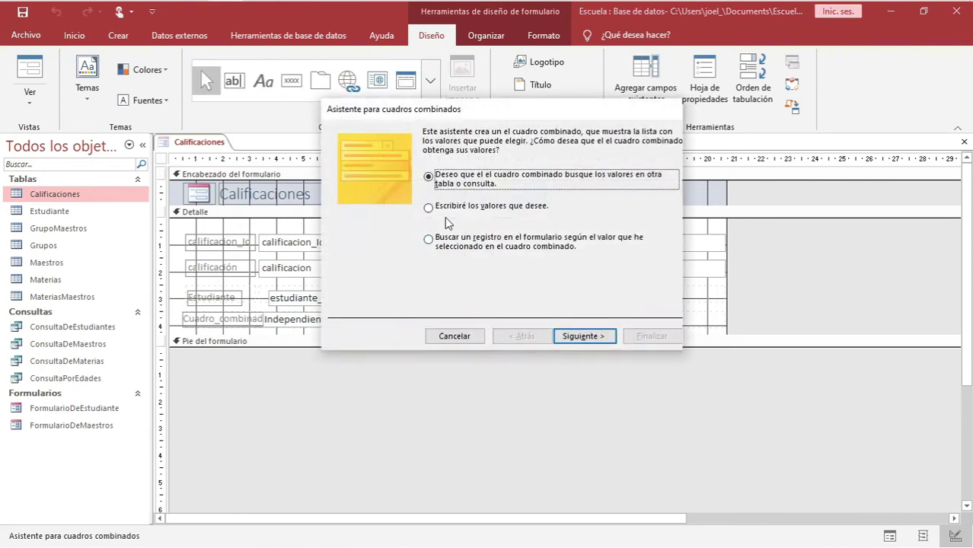
{"action": "left_click", "coordinate": [579, 335]}
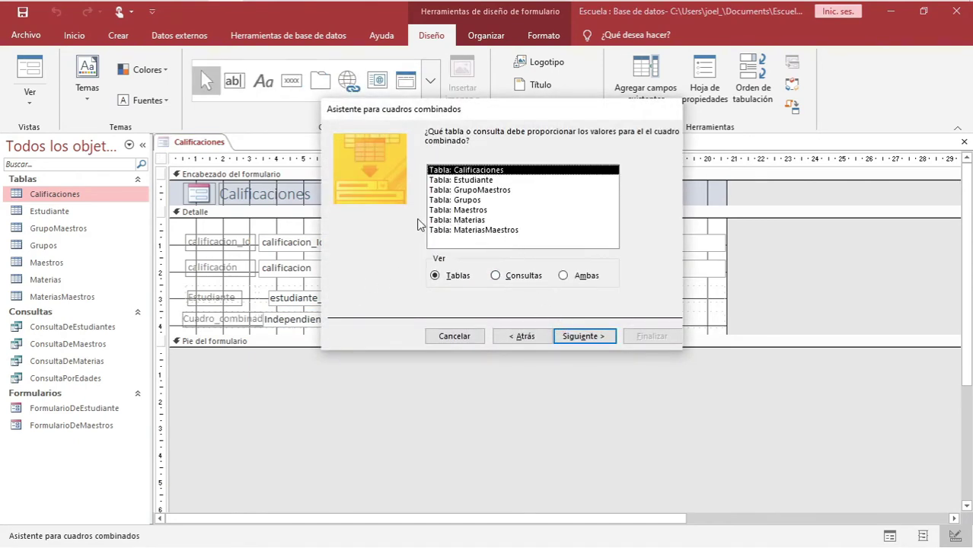
{"action": "left_click", "coordinate": [463, 220]}
{"action": "left_click", "coordinate": [576, 336]}
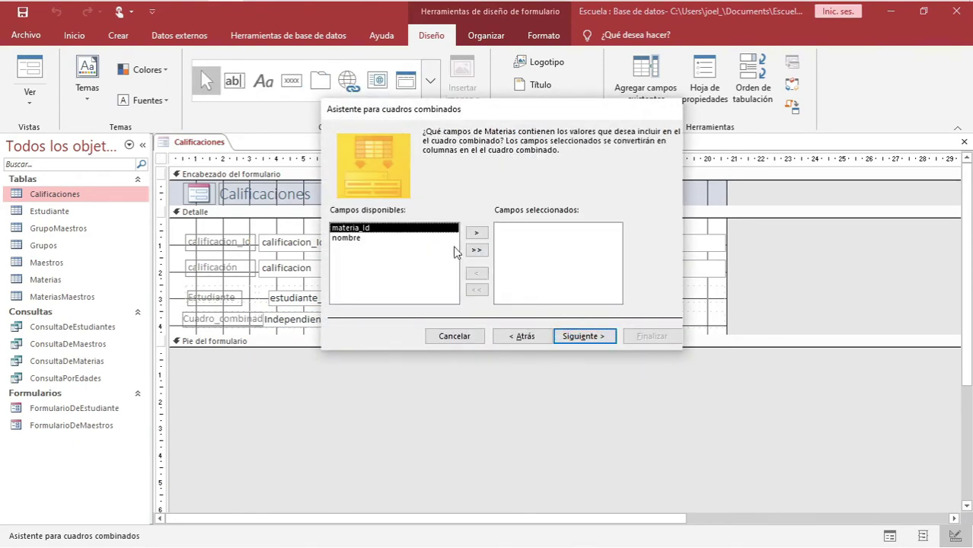
{"action": "left_click", "coordinate": [344, 238]}
{"action": "left_click", "coordinate": [476, 233]}
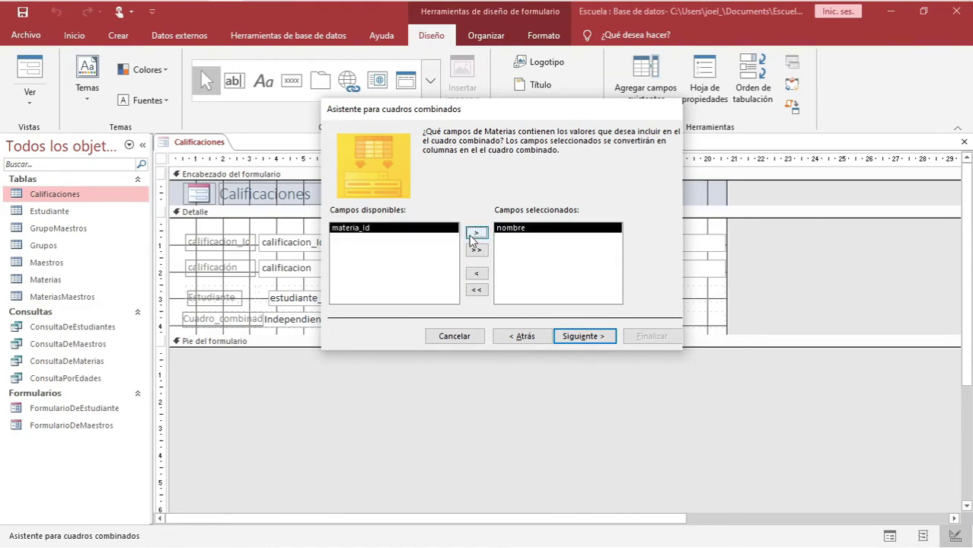
{"action": "left_click", "coordinate": [571, 337]}
{"action": "left_click", "coordinate": [583, 336]}
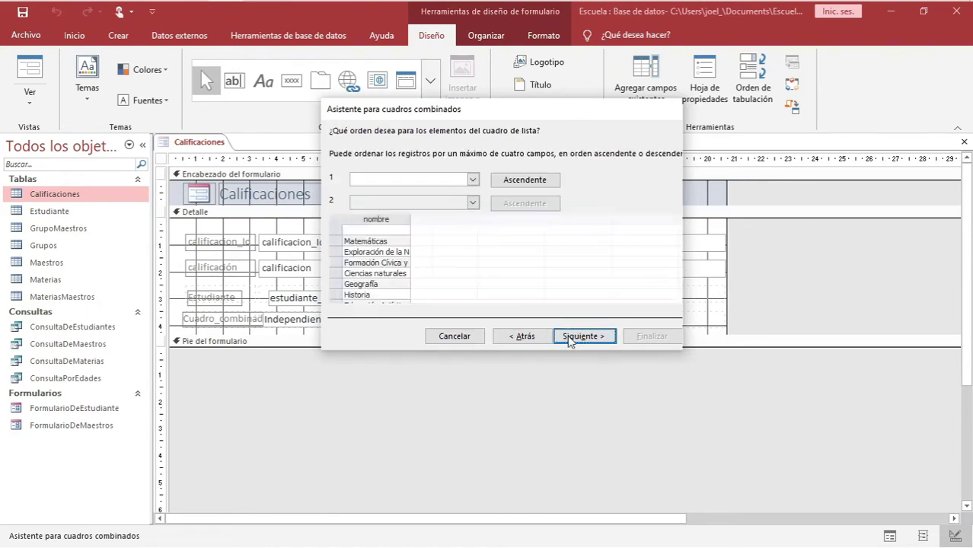
{"action": "left_click", "coordinate": [583, 336]}
Store the combo's value in materia_id, label it 'Materia', and finish the wizard
{"action": "left_click", "coordinate": [456, 197]}
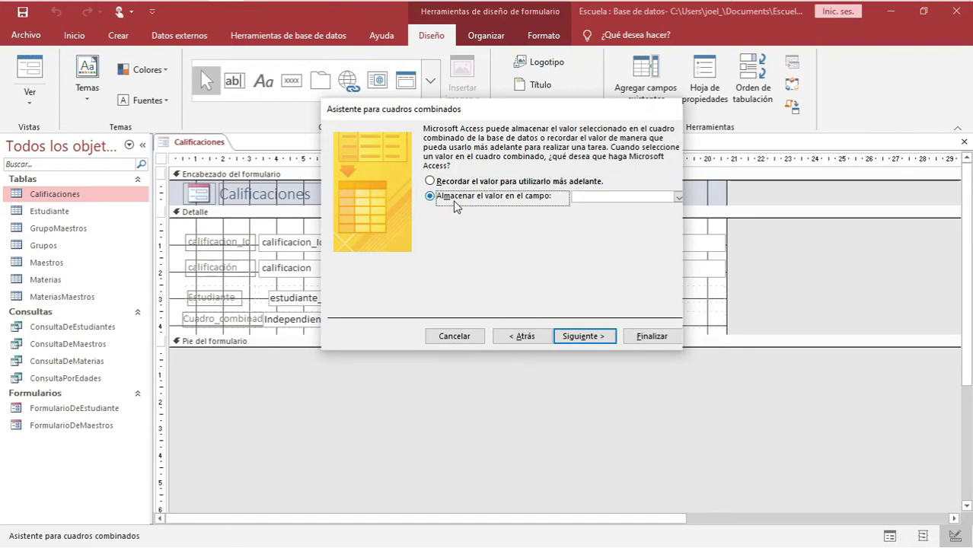
{"action": "left_click", "coordinate": [678, 197]}
{"action": "left_click", "coordinate": [609, 238]}
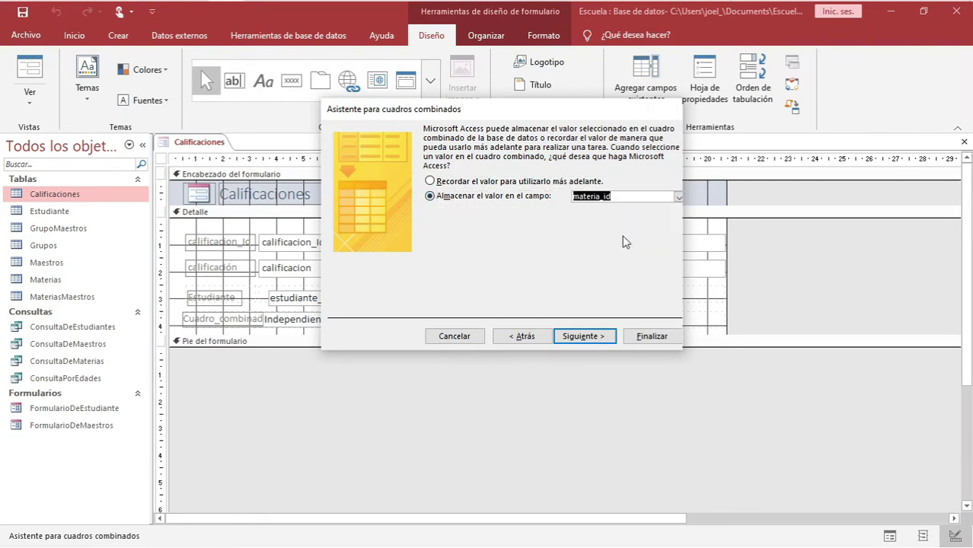
{"action": "left_click", "coordinate": [575, 338]}
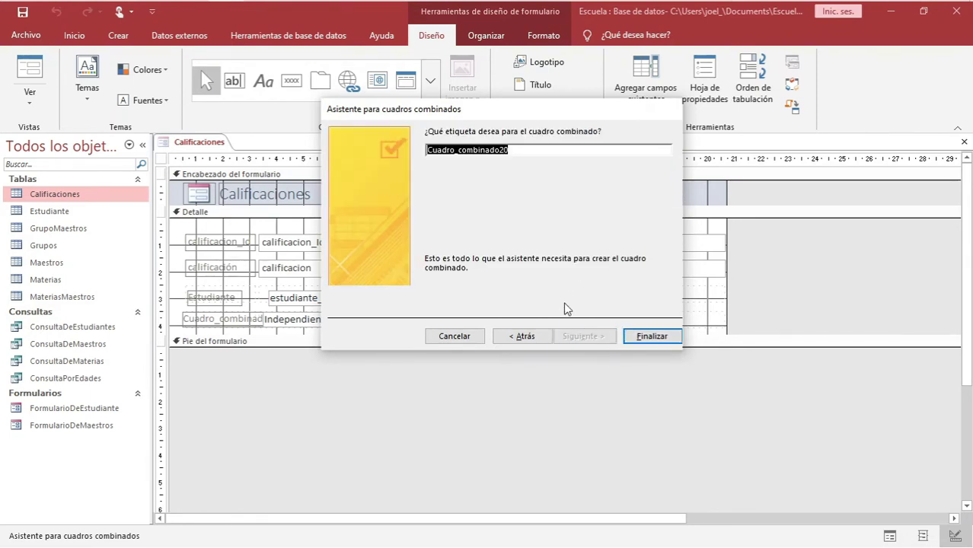
{"action": "type", "text": "Ma"}
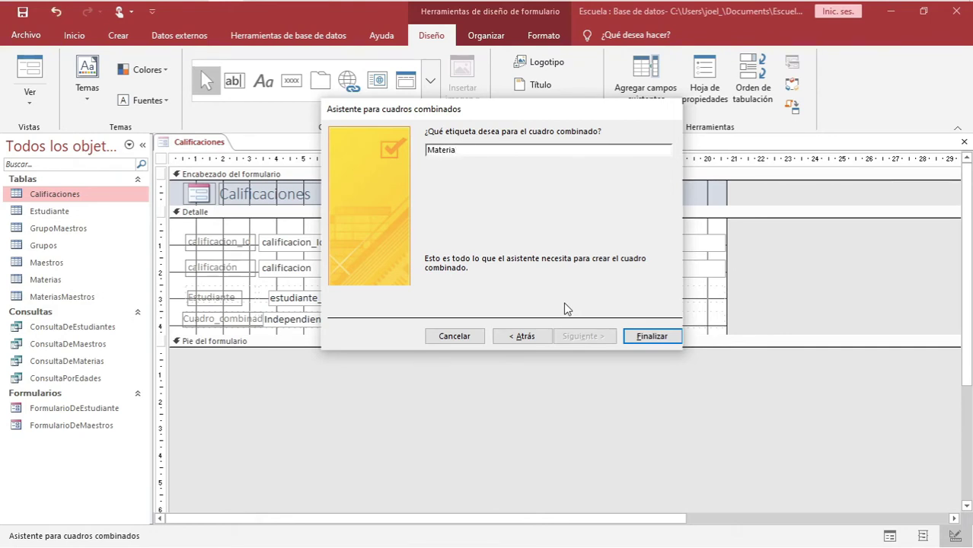
{"action": "type", "text": "teria"}
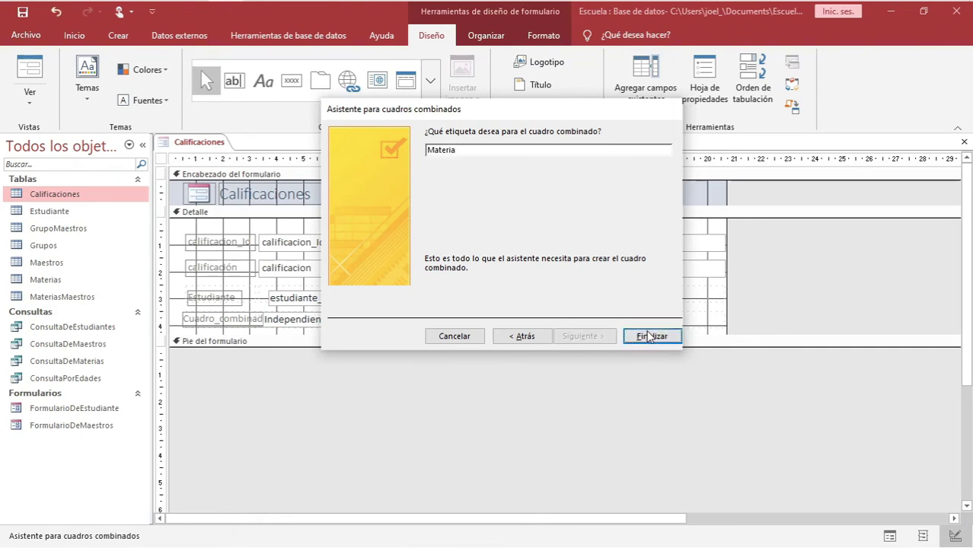
{"action": "left_click", "coordinate": [636, 335]}
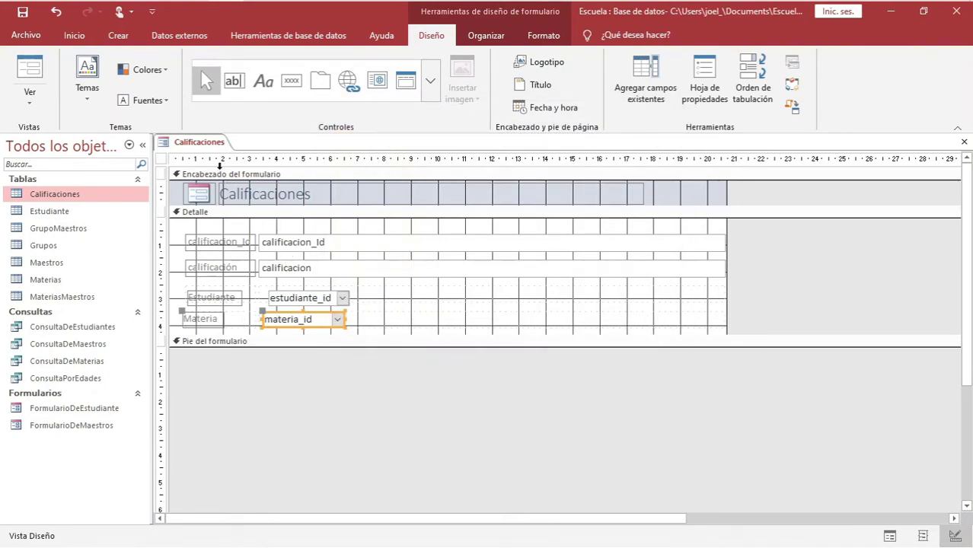
Switch Calificaciones to Form view and check that the Estudiante list shows student names
{"action": "right_click", "coordinate": [209, 144]}
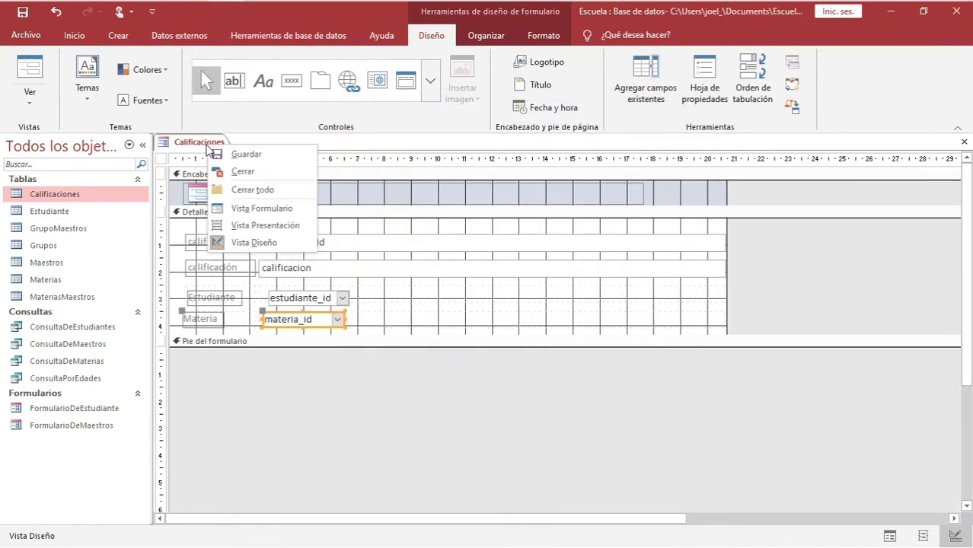
{"action": "left_click", "coordinate": [251, 208]}
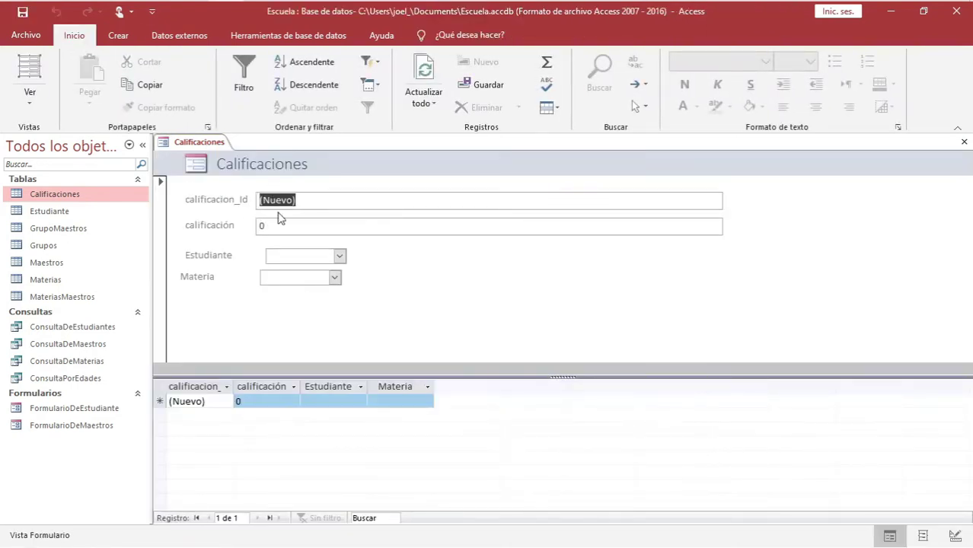
{"action": "left_click", "coordinate": [339, 256]}
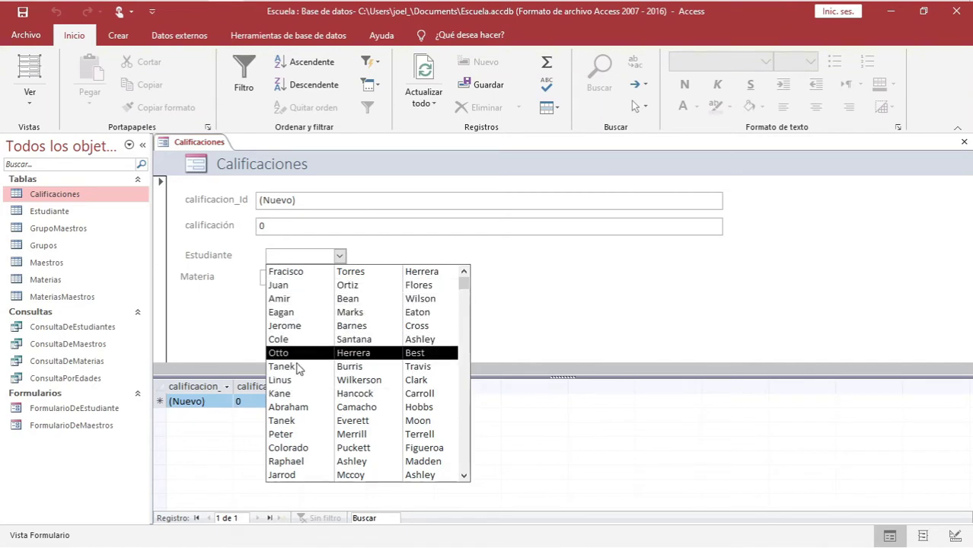
{"action": "left_click", "coordinate": [523, 277]}
Check that the Materia list shows the nine subjects, then move between the Estudiante and Materia fields
{"action": "left_click", "coordinate": [335, 277]}
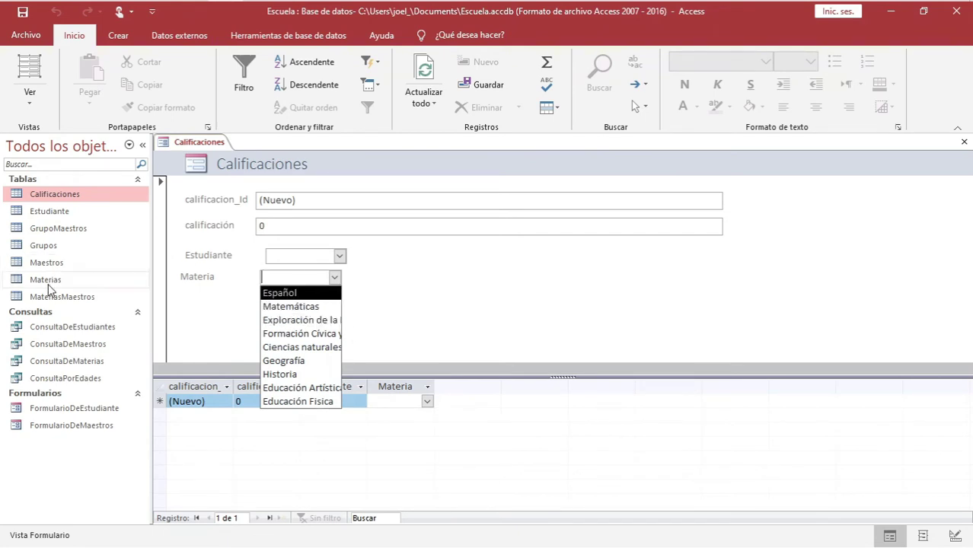
{"action": "left_click", "coordinate": [421, 314]}
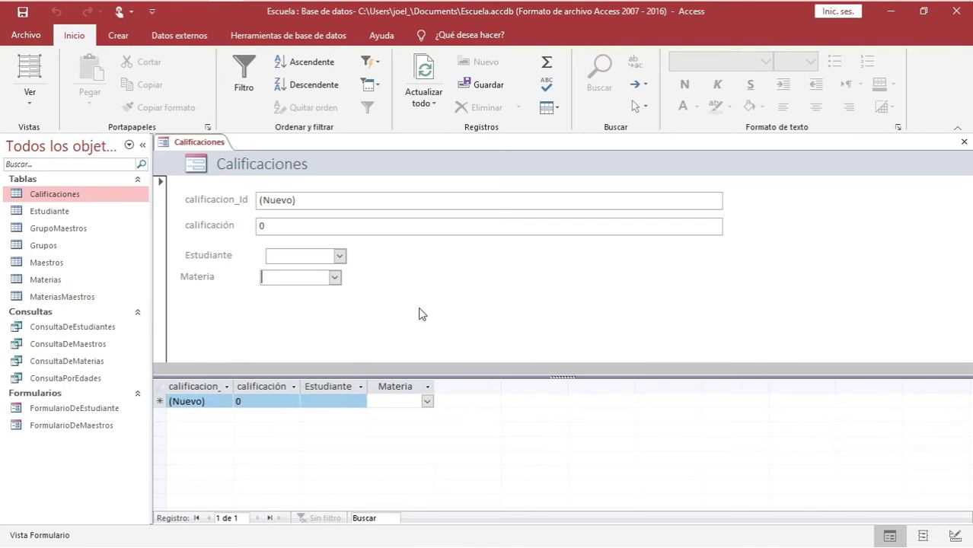
{"action": "left_click", "coordinate": [295, 254]}
{"action": "left_click", "coordinate": [287, 274]}
{"action": "left_click", "coordinate": [304, 256]}
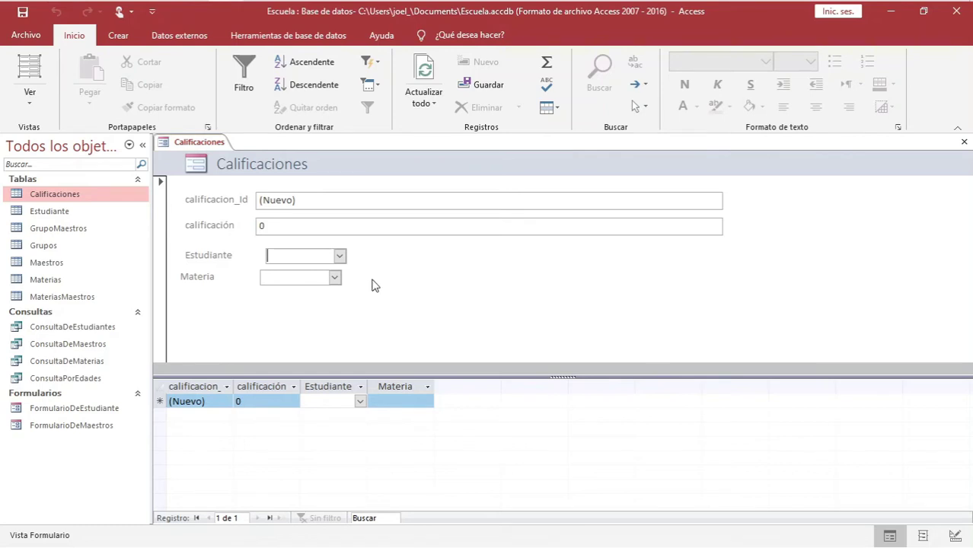
Bring up the context menu on the Calificaciones form's tab
{"action": "right_click", "coordinate": [213, 147]}
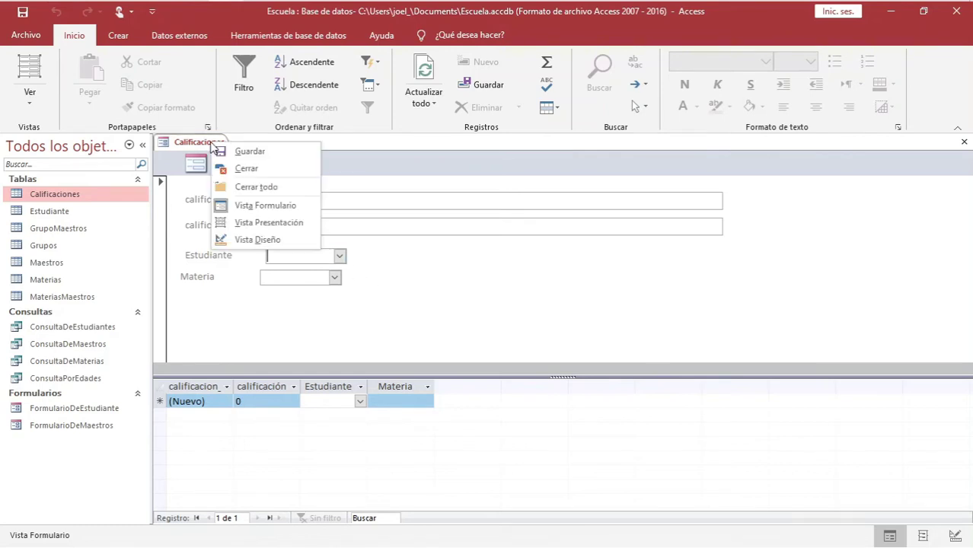
Switch Calificaciones to Design view and give the form footer some height
{"action": "left_click", "coordinate": [242, 237]}
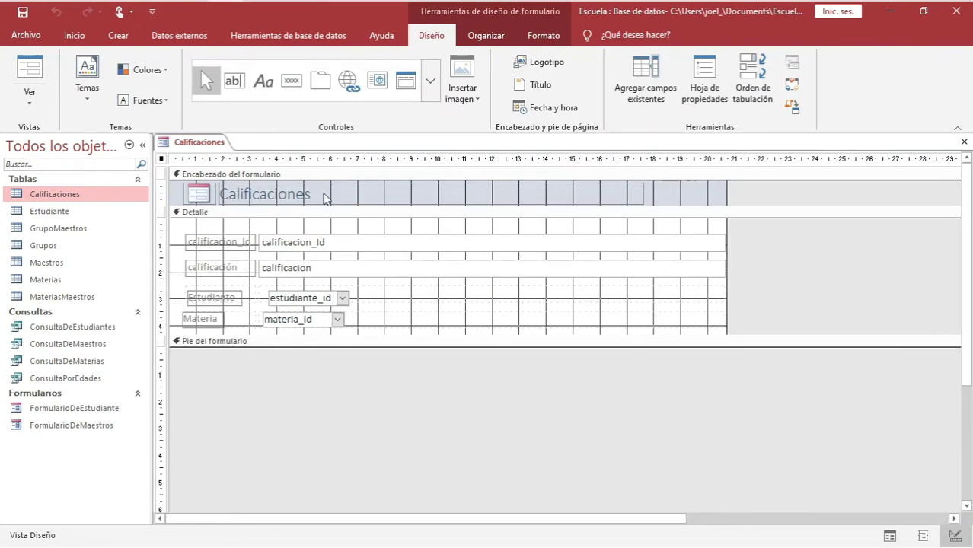
{"action": "left_click", "coordinate": [226, 175]}
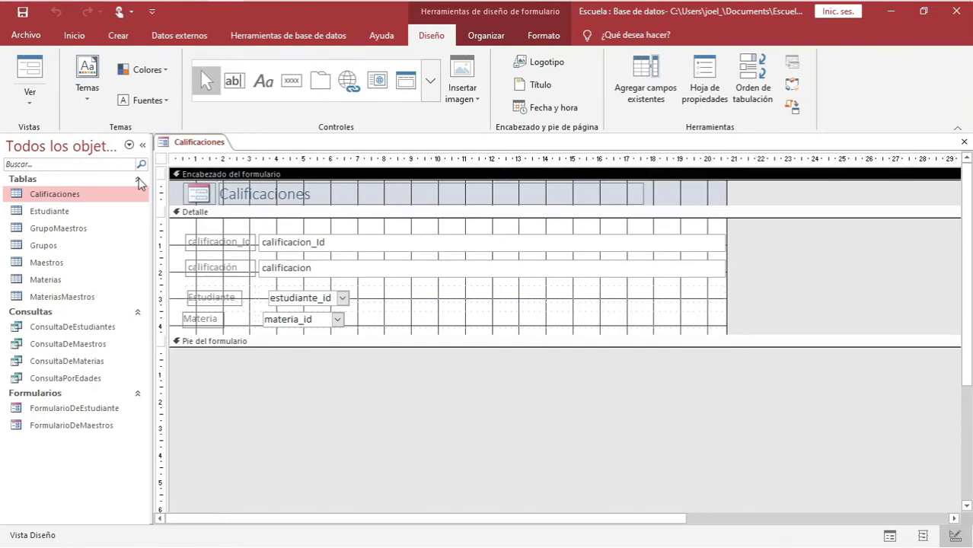
{"action": "left_click", "coordinate": [206, 213]}
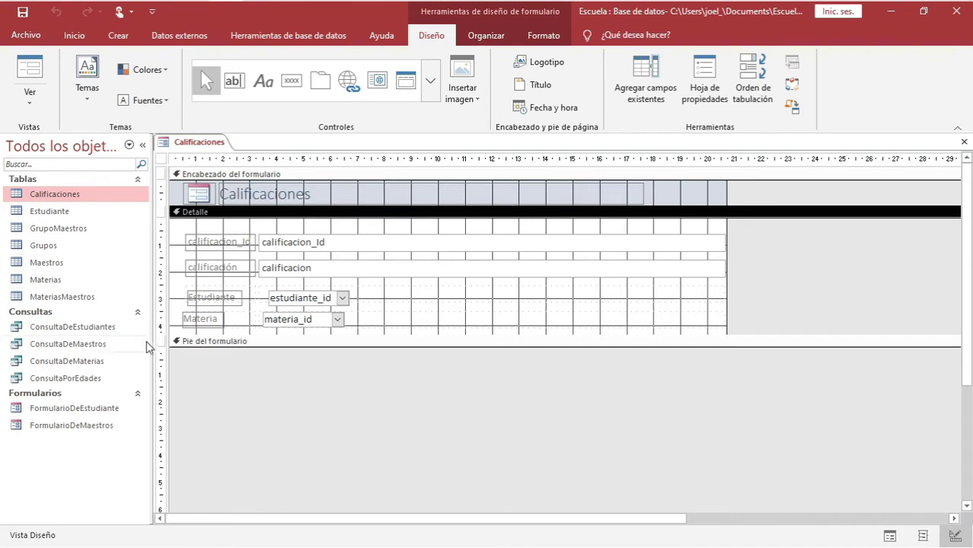
{"action": "left_click", "coordinate": [204, 343]}
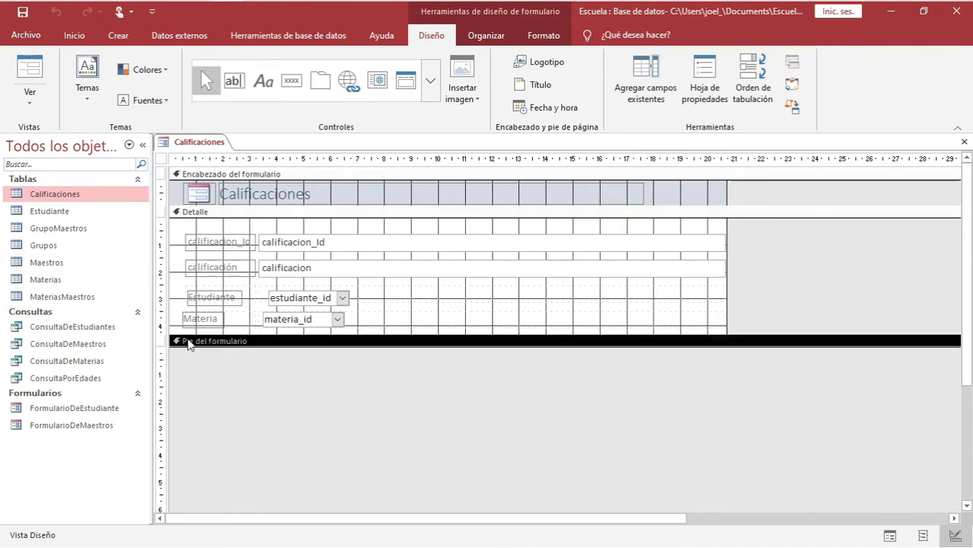
{"action": "left_click_drag", "start_coordinate": [233, 347], "coordinate": [219, 381]}
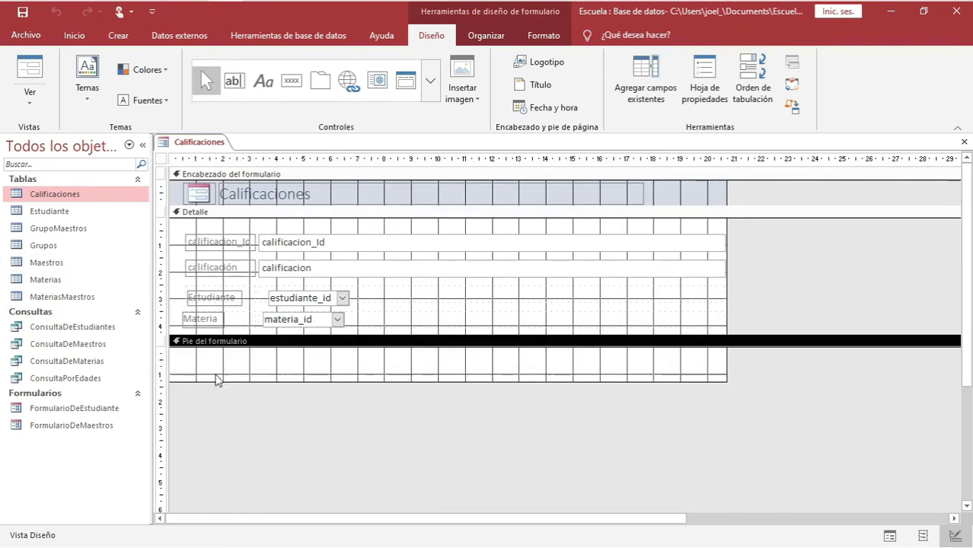
Change the form title to 'Calificaciones por estudiante'
{"action": "left_click", "coordinate": [314, 197]}
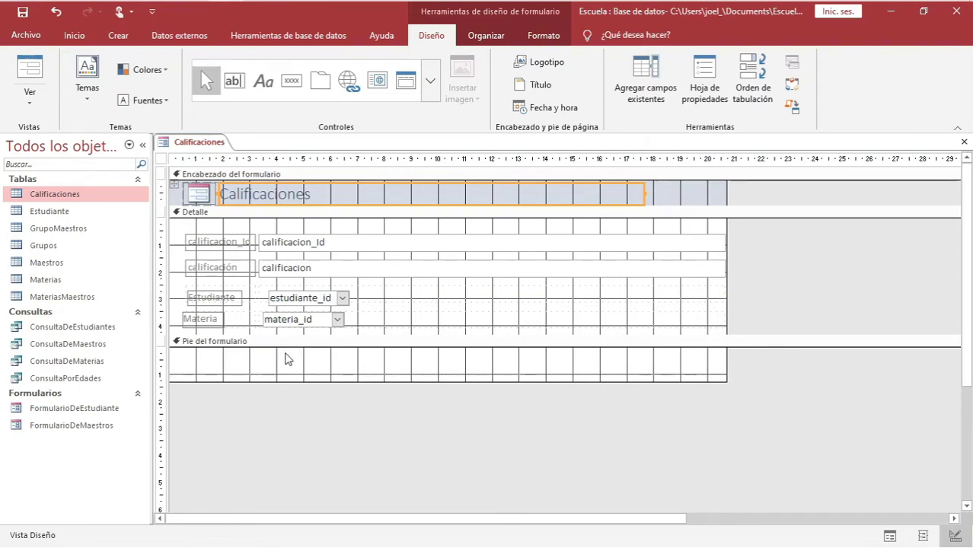
{"action": "double_click", "coordinate": [255, 196]}
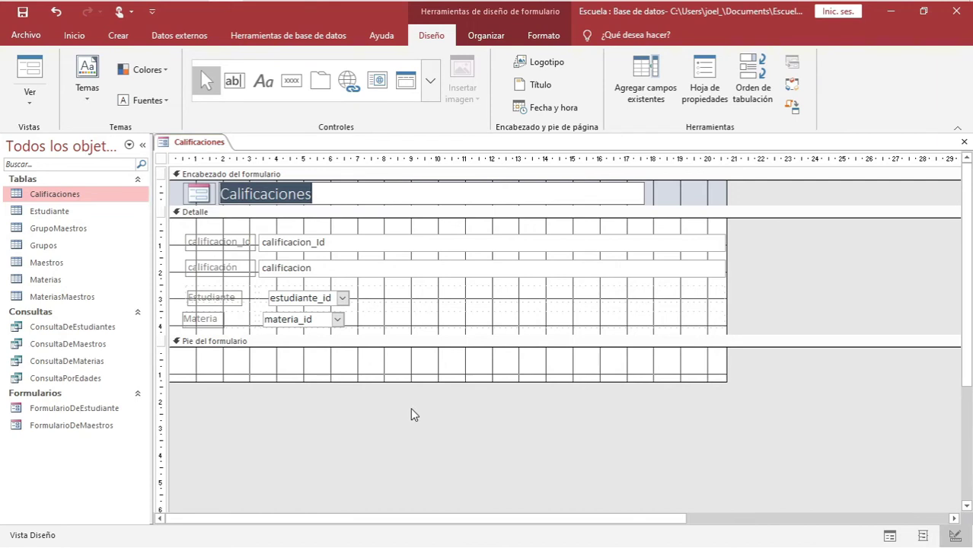
{"action": "left_click", "coordinate": [327, 198]}
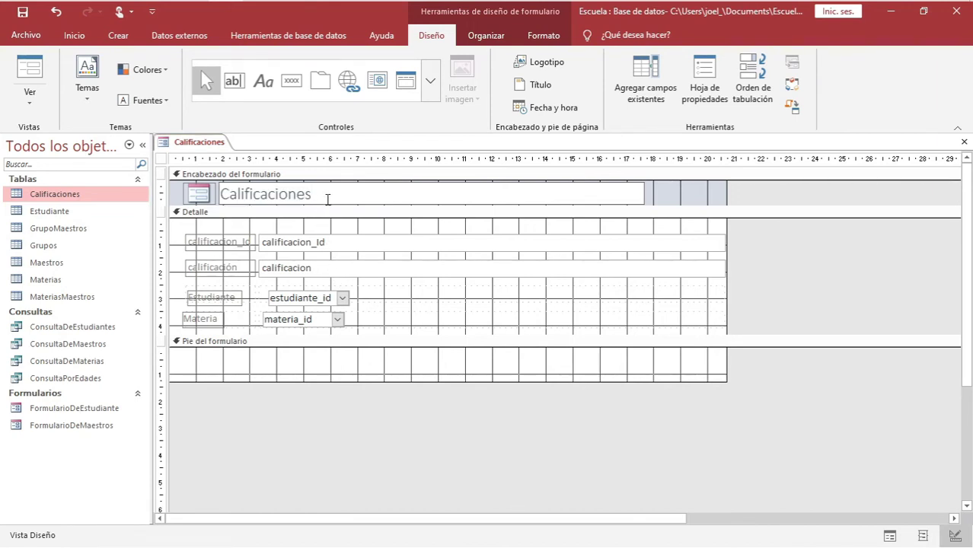
{"action": "type", "text": "por"}
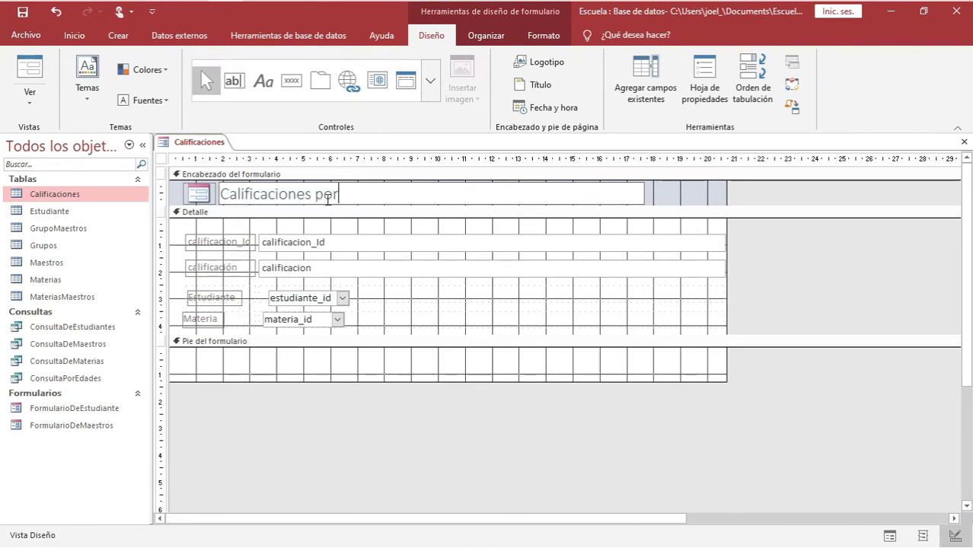
{"action": "type", "text": " estudie"}
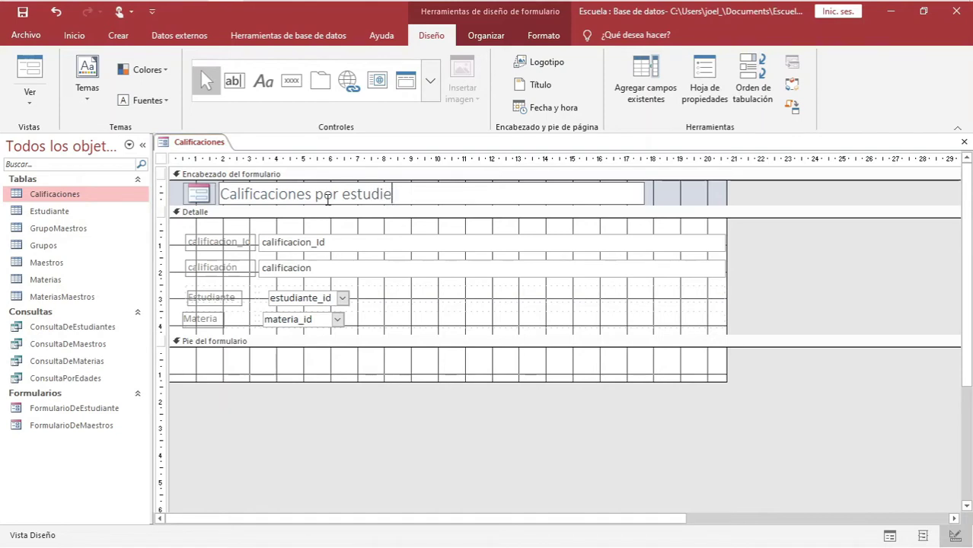
{"action": "key", "text": "BackSpace"}
{"action": "type", "text": "ante"}
{"action": "key", "text": "Return"}
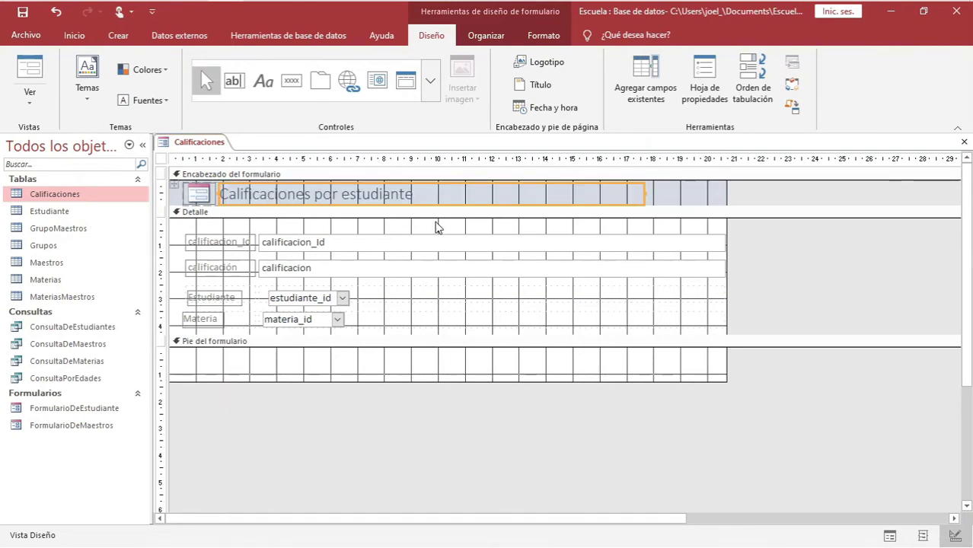
Select the controls in the Detalle layout and apply narrow control padding
{"action": "left_click", "coordinate": [299, 302]}
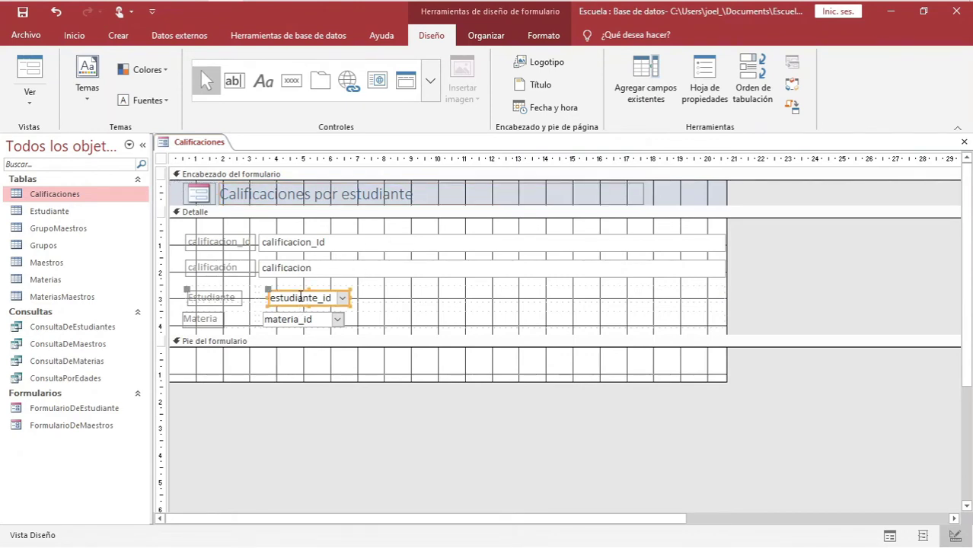
{"action": "left_click", "coordinate": [275, 321]}
{"action": "left_click", "coordinate": [217, 321]}
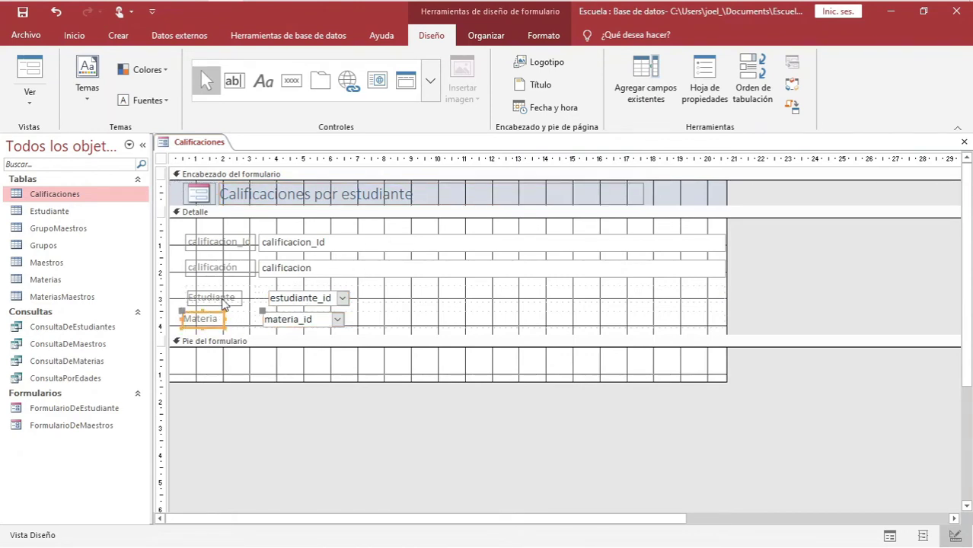
{"action": "left_click", "coordinate": [225, 302]}
{"action": "left_click", "coordinate": [312, 242]}
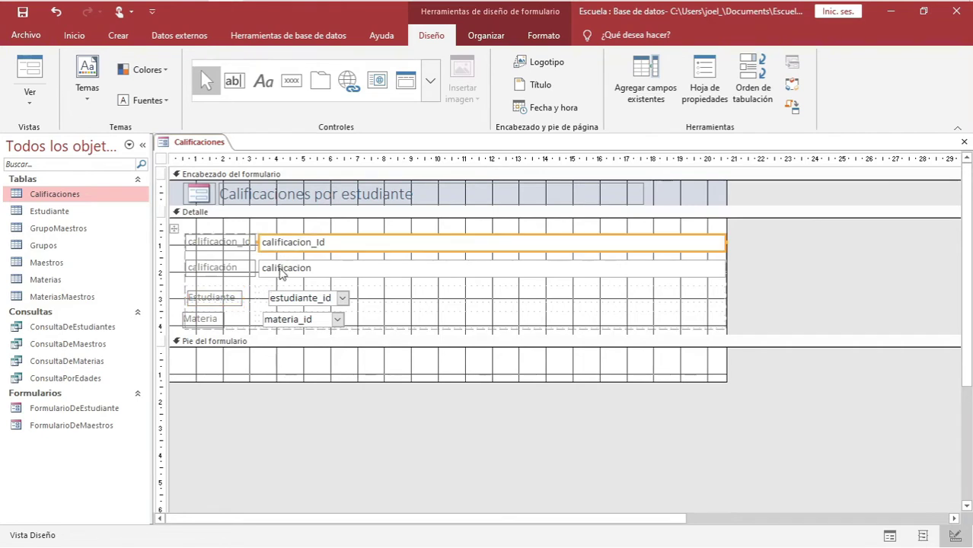
{"action": "left_click", "coordinate": [280, 272]}
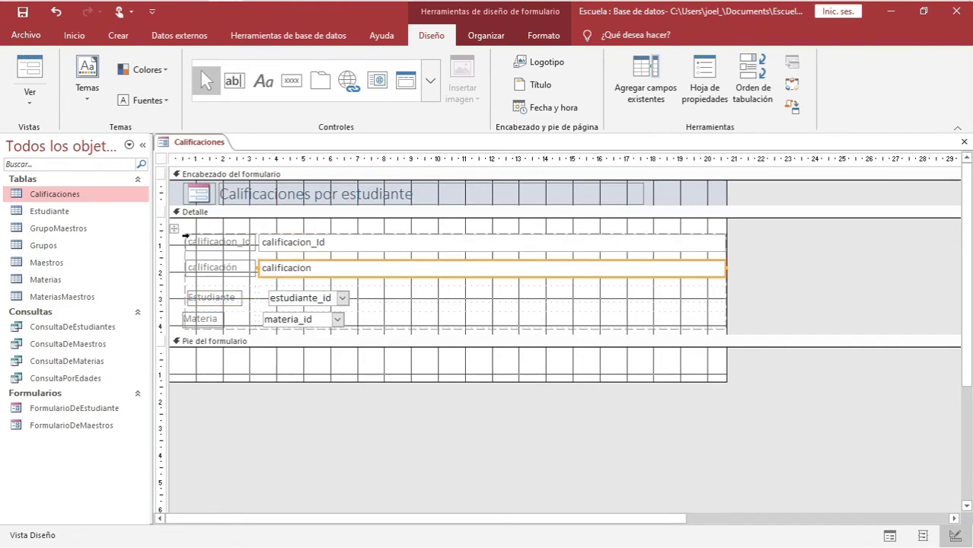
{"action": "left_click", "coordinate": [173, 230]}
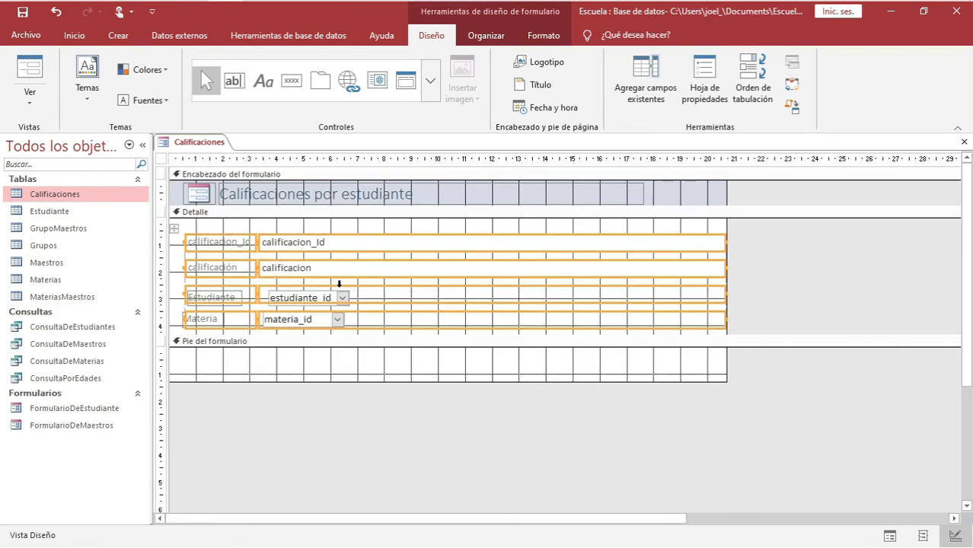
{"action": "left_click", "coordinate": [524, 35]}
{"action": "left_click", "coordinate": [493, 35]}
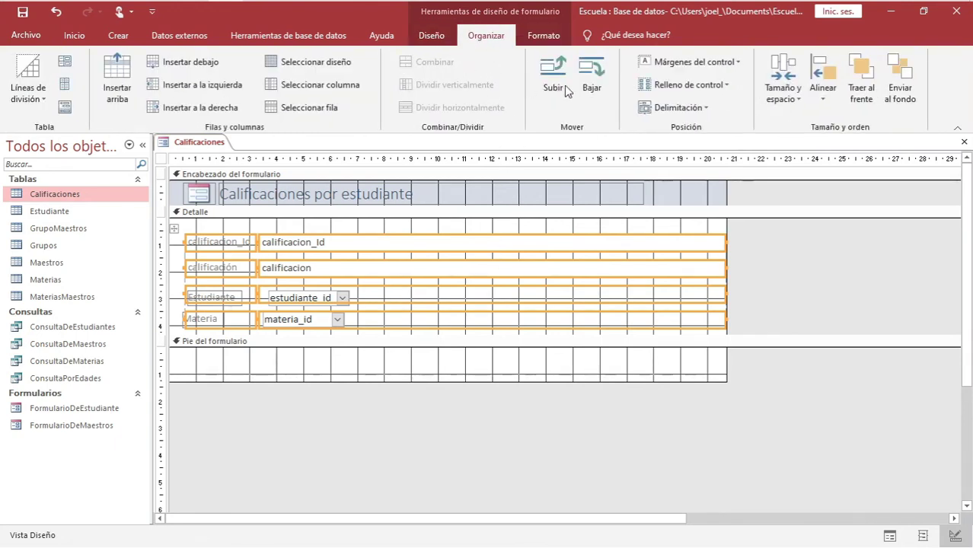
{"action": "left_click", "coordinate": [723, 63]}
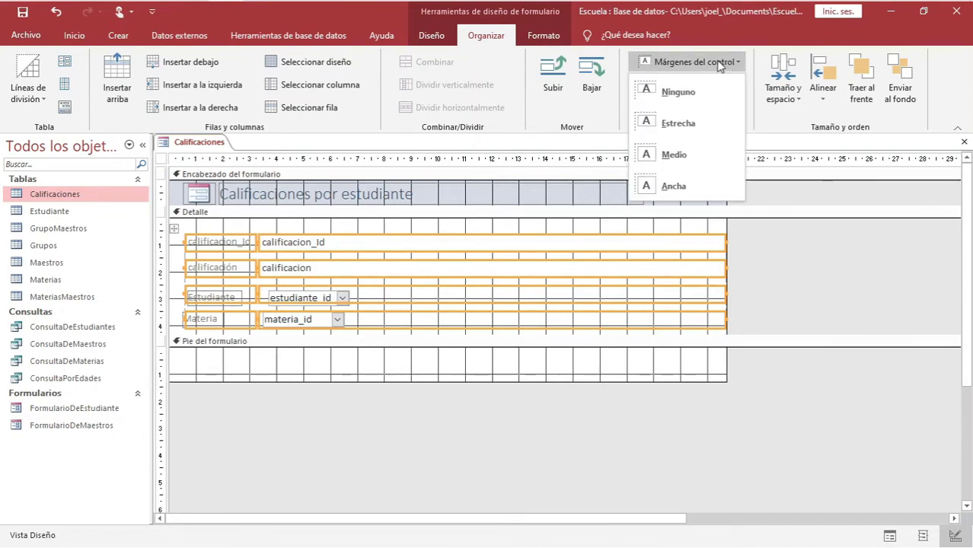
{"action": "left_click", "coordinate": [661, 126]}
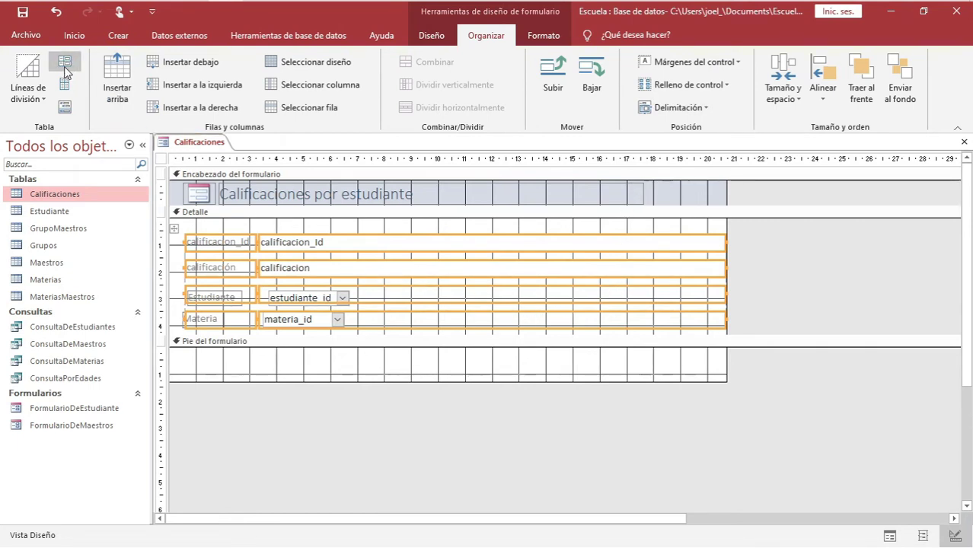
Select all Detalle labels and boxes, give them narrow padding, and arrange them stacked
{"action": "left_click", "coordinate": [290, 298]}
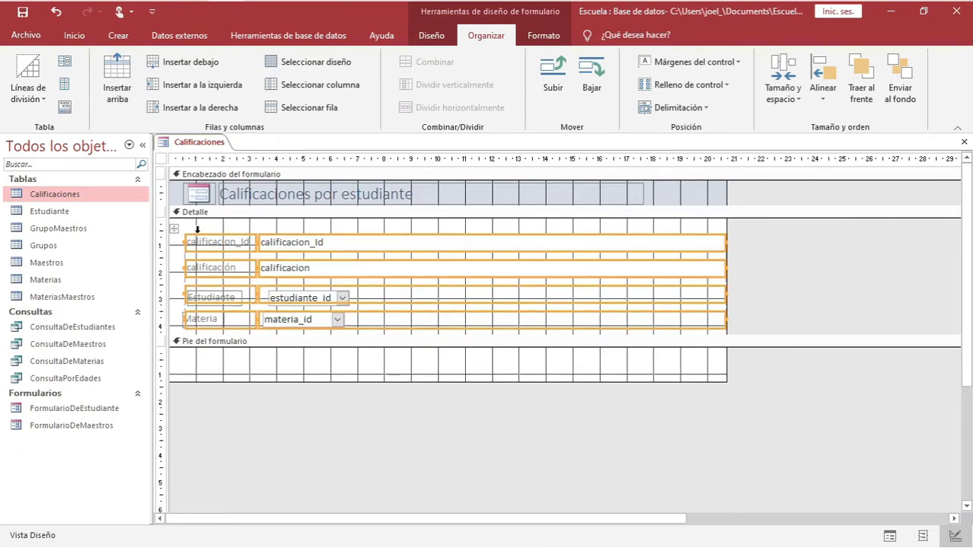
{"action": "left_click", "coordinate": [171, 274]}
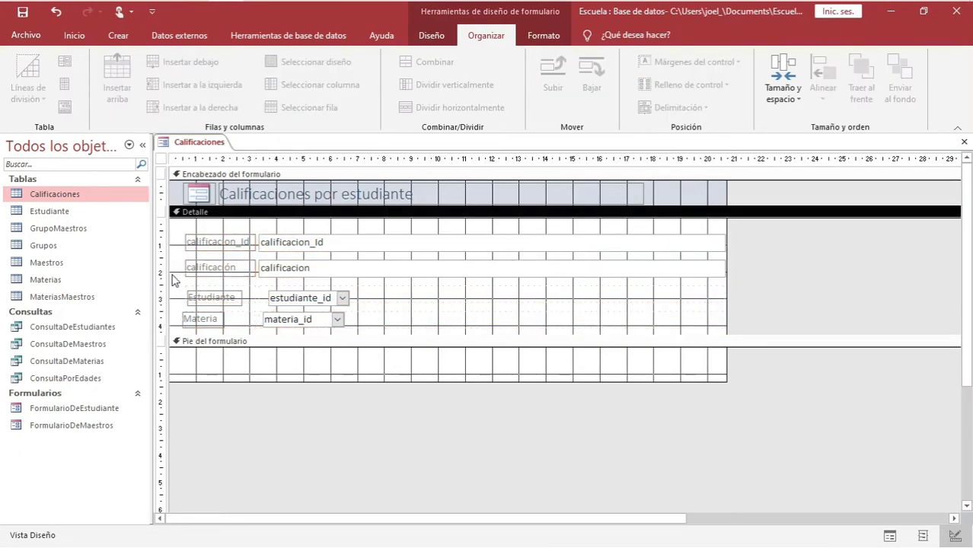
{"action": "left_click", "coordinate": [290, 300]}
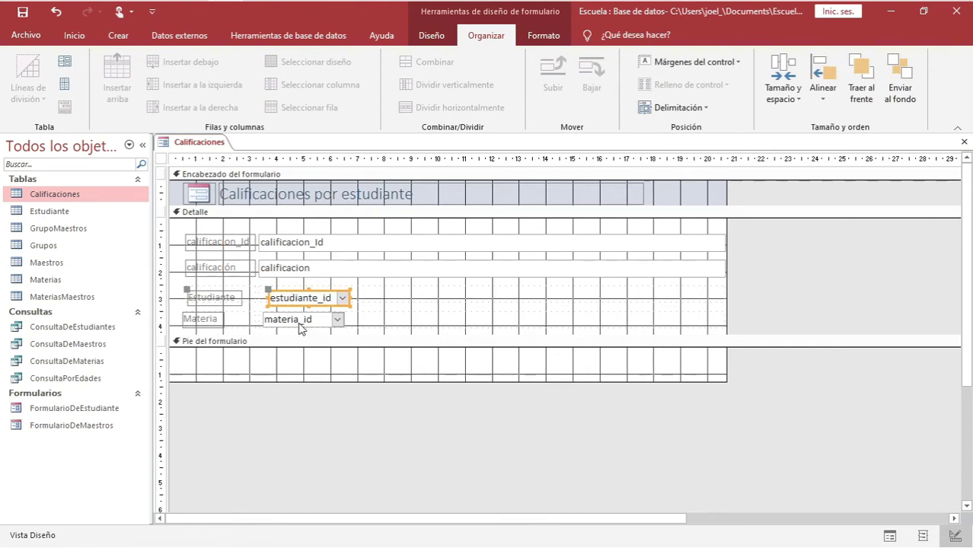
{"action": "left_click", "coordinate": [301, 322], "text": "shift"}
{"action": "left_click", "coordinate": [220, 323], "text": "shift"}
{"action": "left_click", "coordinate": [221, 298], "text": "shift"}
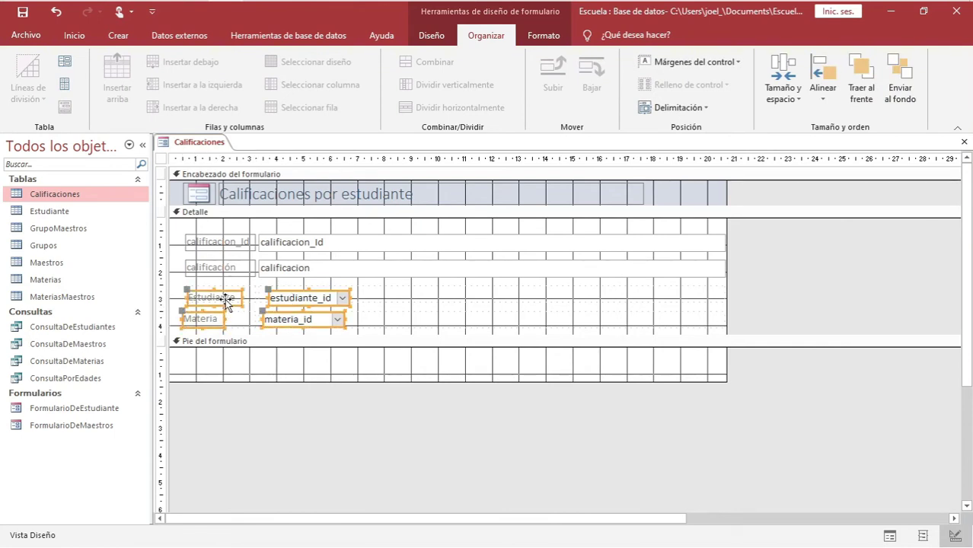
{"action": "left_click", "coordinate": [228, 268], "text": "shift"}
{"action": "left_click", "coordinate": [236, 244], "text": "shift"}
{"action": "left_click", "coordinate": [283, 245], "text": "shift"}
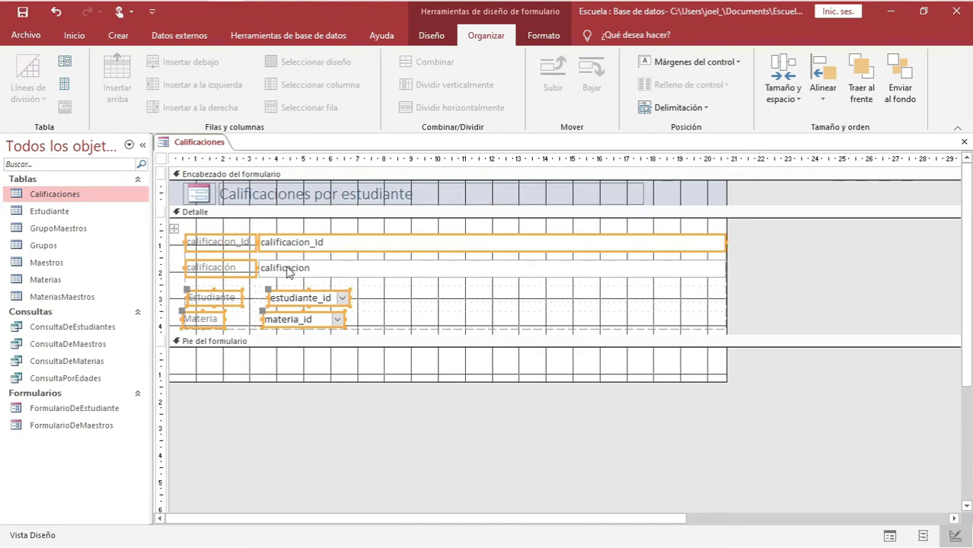
{"action": "left_click", "coordinate": [283, 268], "text": "shift"}
{"action": "left_click", "coordinate": [731, 61]}
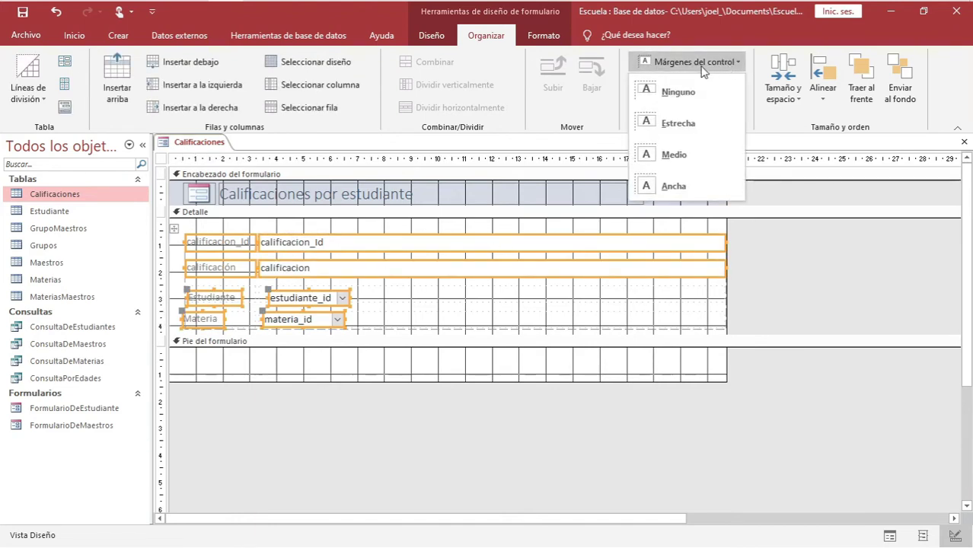
{"action": "left_click", "coordinate": [675, 126]}
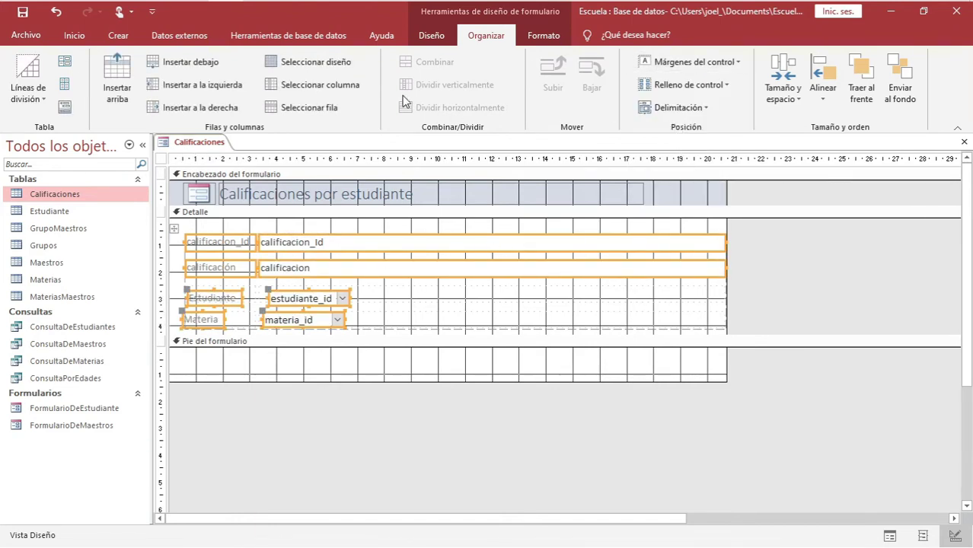
{"action": "left_click", "coordinate": [64, 82]}
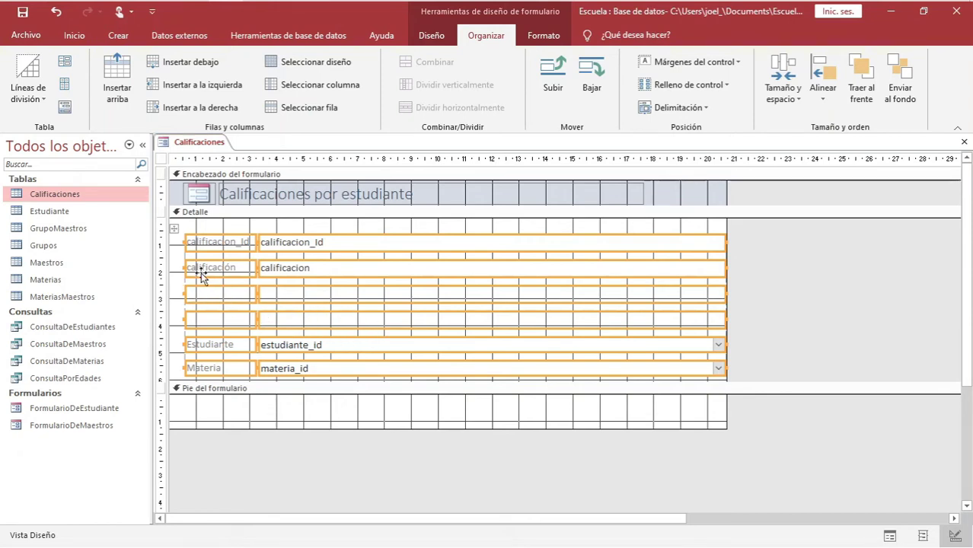
Delete the two empty layout rows and shorten the Detalle section
{"action": "left_click", "coordinate": [213, 227]}
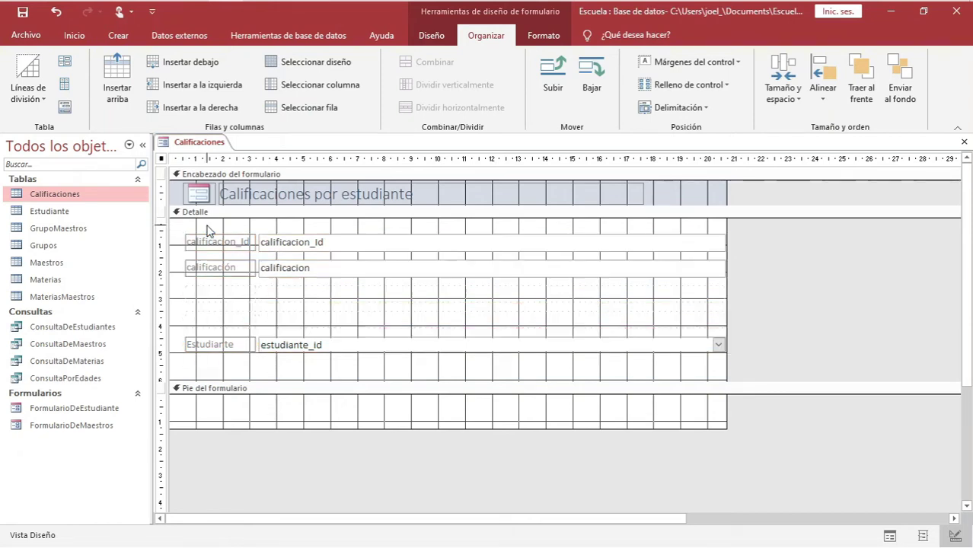
{"action": "left_click", "coordinate": [217, 297]}
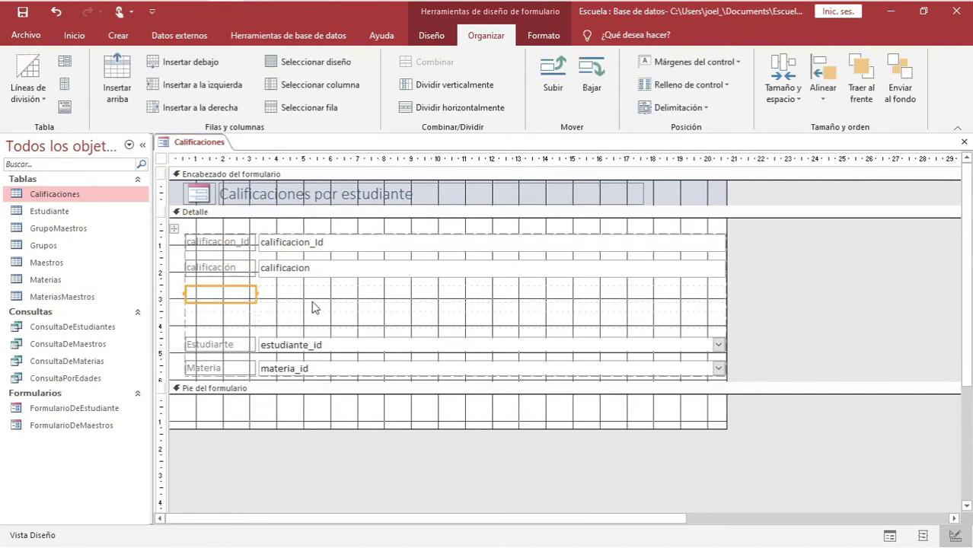
{"action": "key", "text": "Delete"}
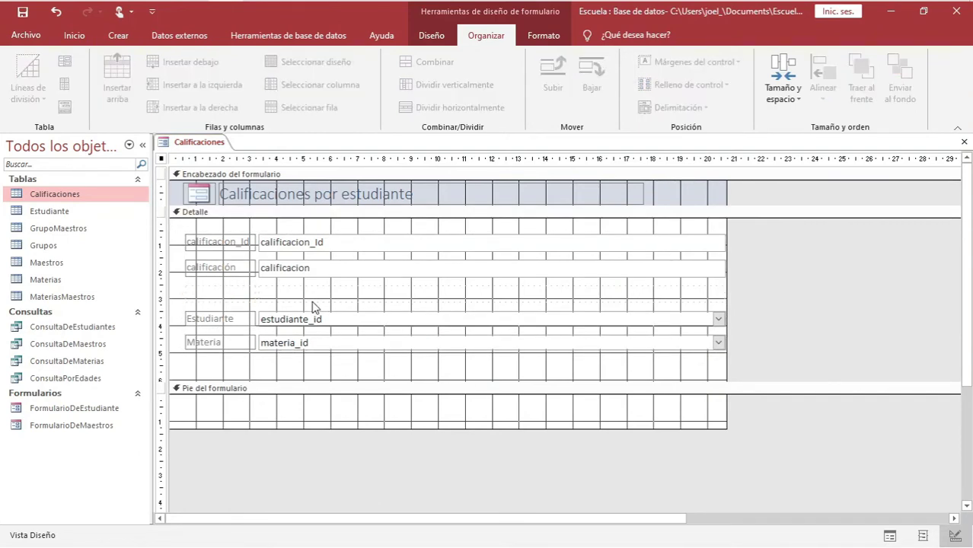
{"action": "left_click", "coordinate": [324, 296]}
{"action": "key", "text": "Delete"}
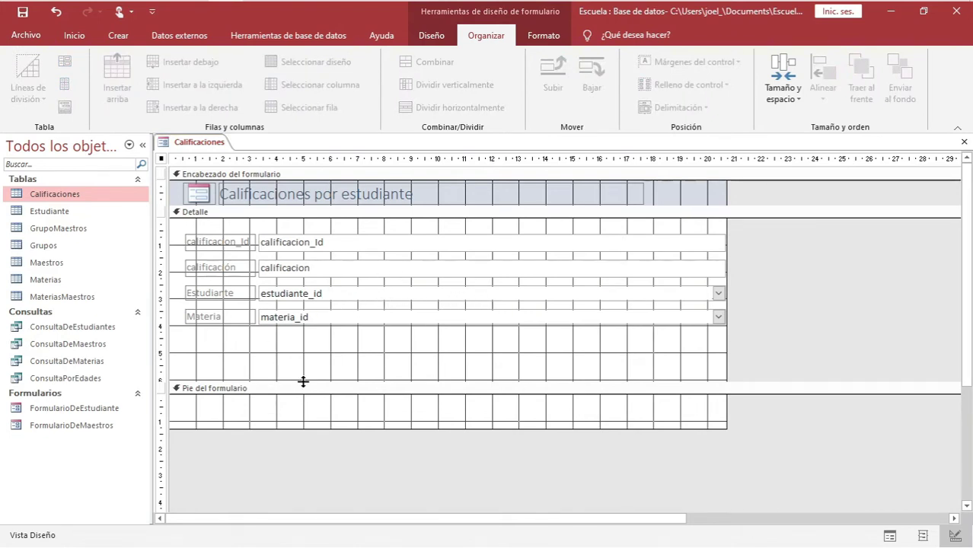
{"action": "left_click_drag", "start_coordinate": [304, 379], "coordinate": [313, 348]}
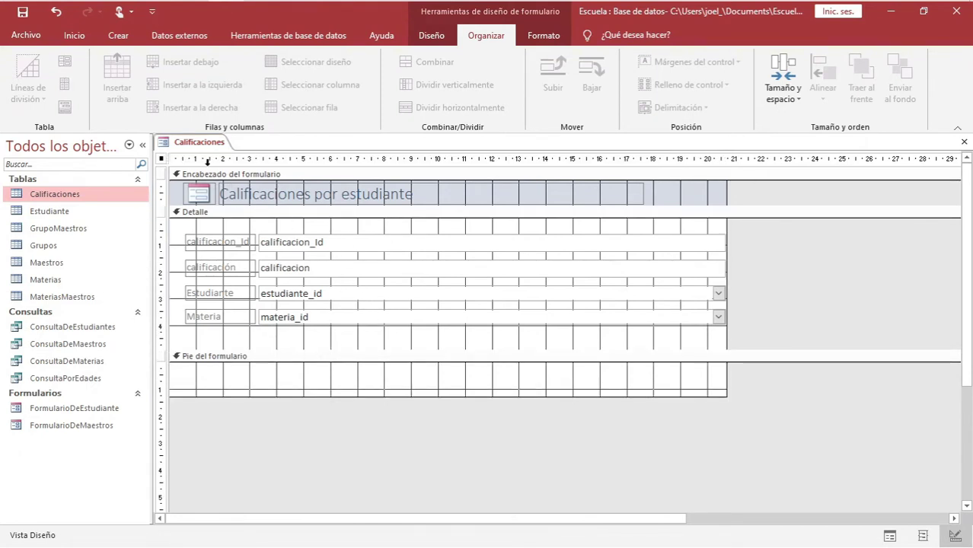
{"action": "right_click", "coordinate": [199, 144]}
In Form view, enter a grade record: a student, Matemáticas, calificación 8
{"action": "left_click", "coordinate": [243, 209]}
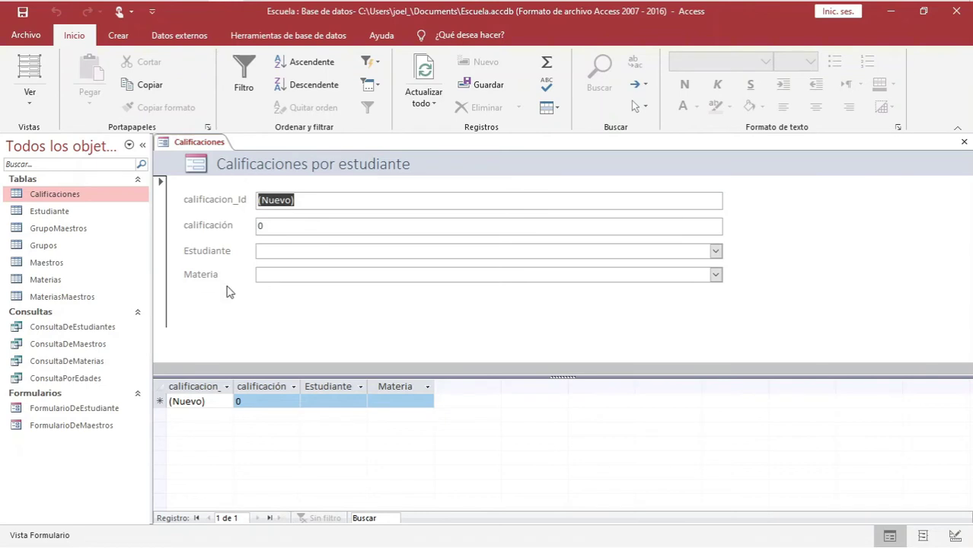
{"action": "double_click", "coordinate": [265, 232]}
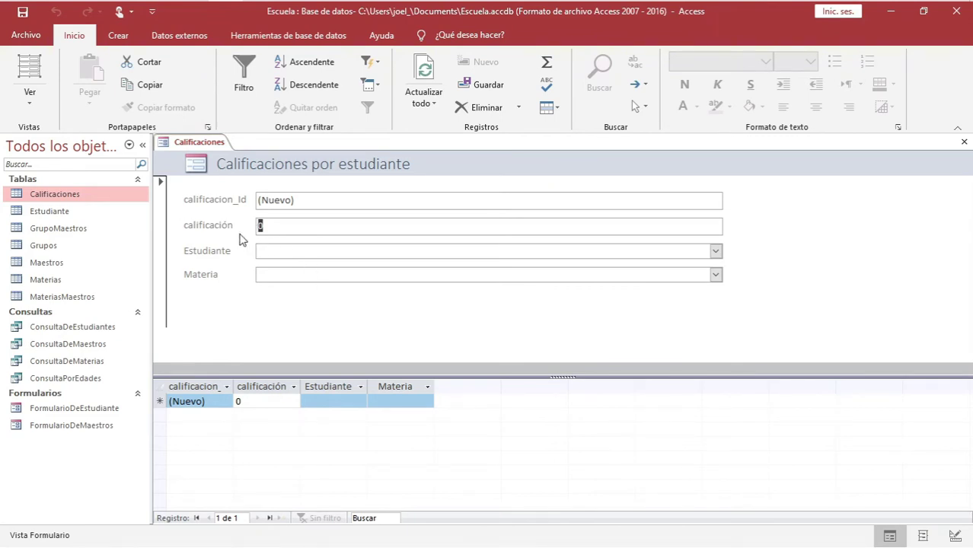
{"action": "left_click", "coordinate": [716, 251]}
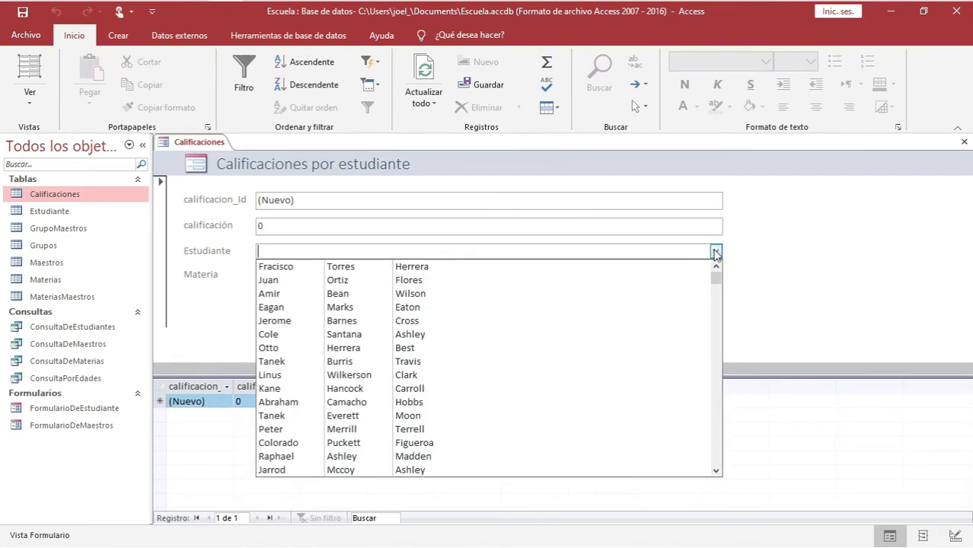
{"action": "left_click", "coordinate": [283, 324]}
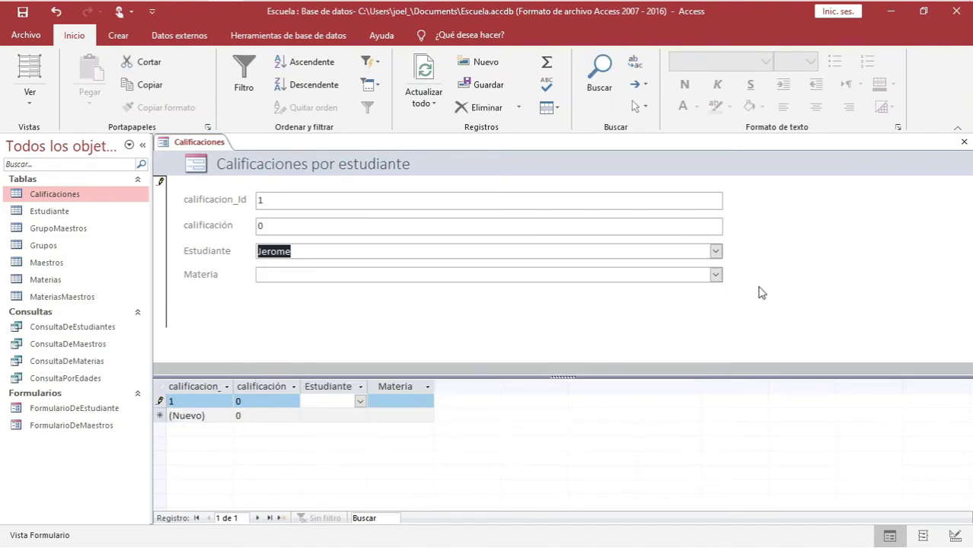
{"action": "left_click", "coordinate": [716, 274]}
{"action": "left_click", "coordinate": [373, 304]}
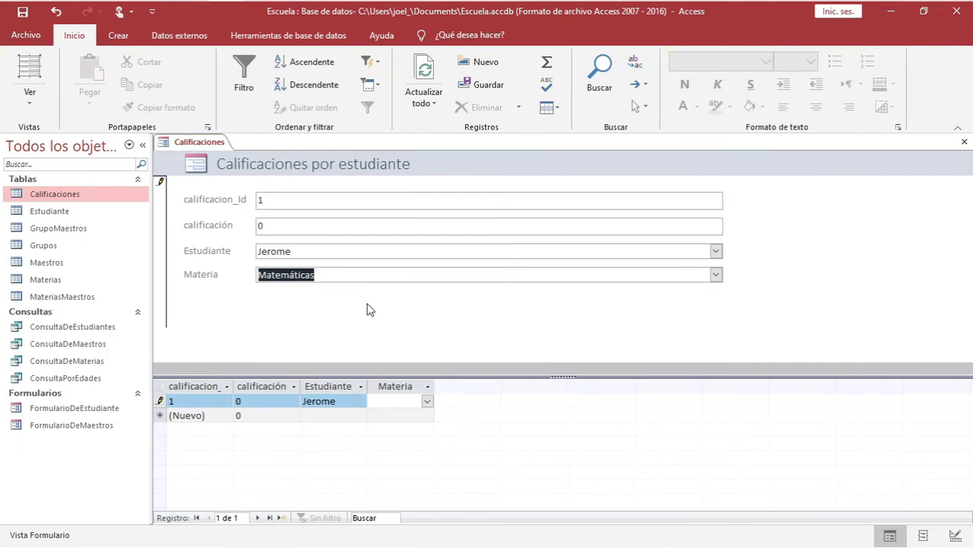
{"action": "double_click", "coordinate": [280, 229]}
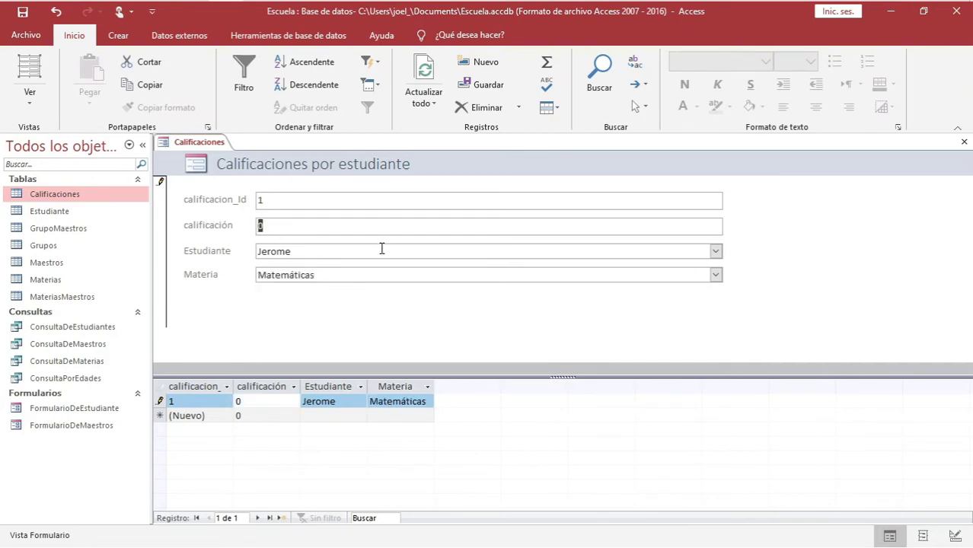
{"action": "type", "text": "8"}
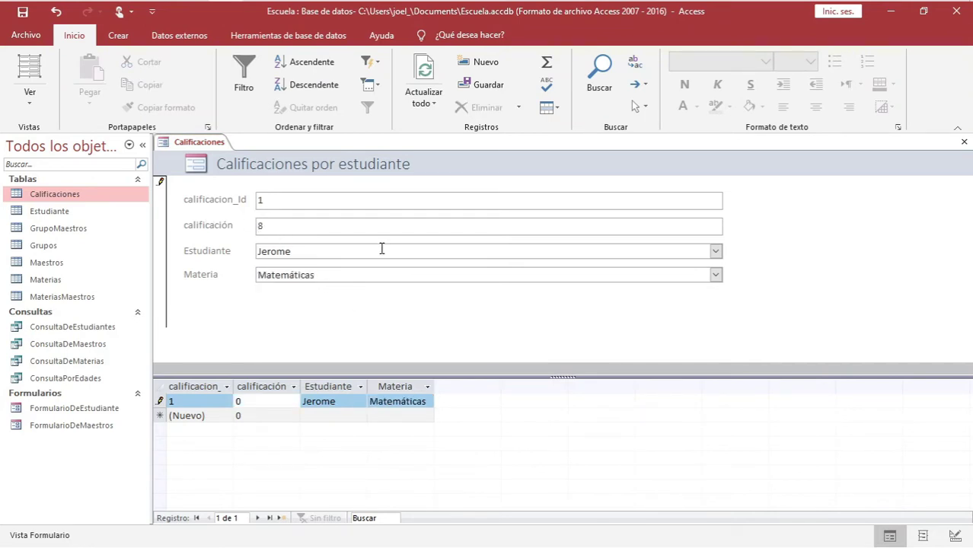
{"action": "right_click", "coordinate": [183, 142]}
Save the form as FormularioDeCalificaciones
{"action": "left_click", "coordinate": [199, 152]}
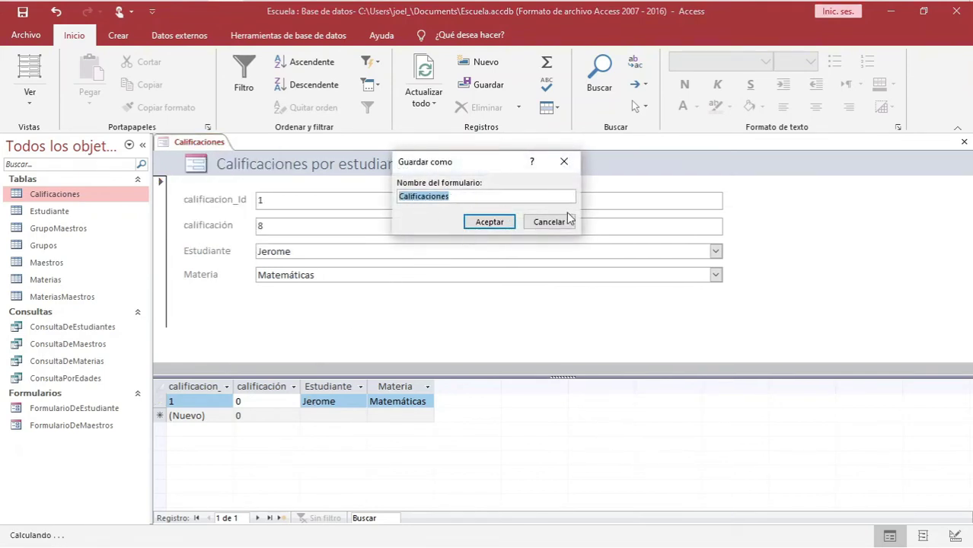
{"action": "type", "text": "FormularioDe"}
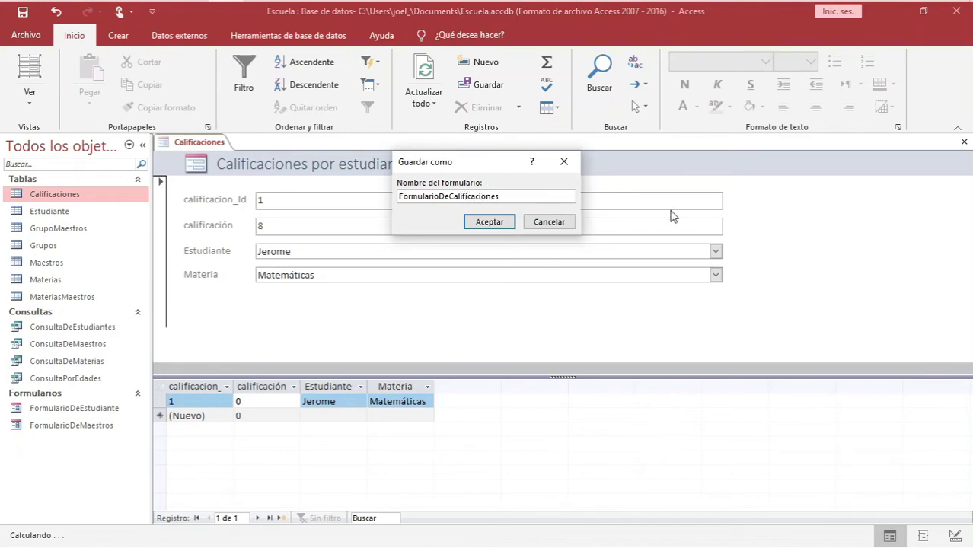
{"action": "left_click", "coordinate": [491, 222]}
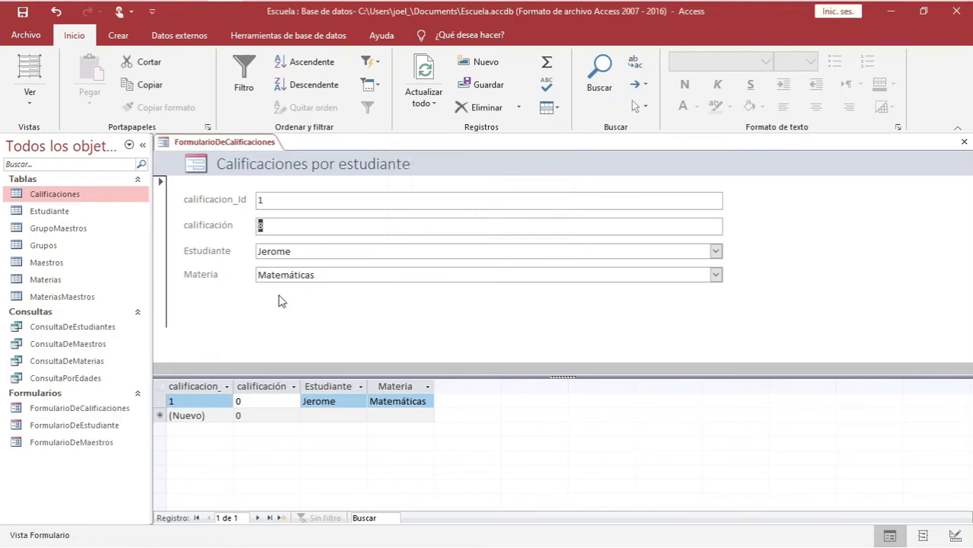
Save the form from its tab menu
{"action": "right_click", "coordinate": [214, 142]}
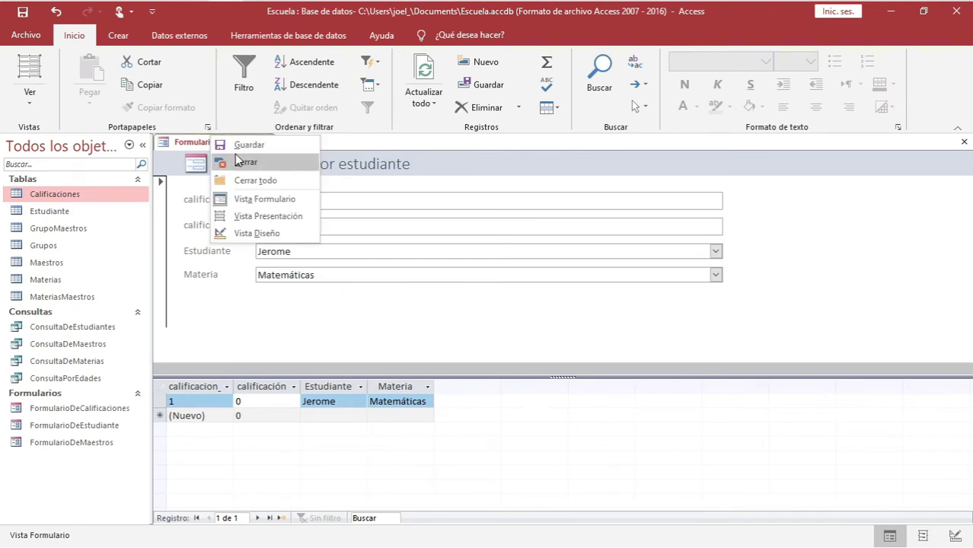
{"action": "left_click", "coordinate": [238, 151]}
{"action": "left_click", "coordinate": [282, 230]}
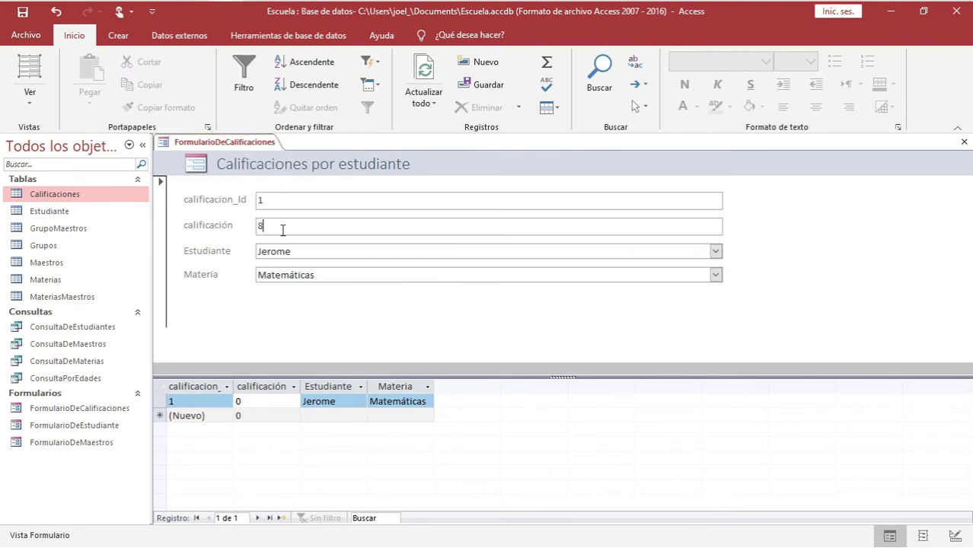
Open the Calificaciones table to confirm record 1 stores grade 8, student 6, subject 2
{"action": "double_click", "coordinate": [60, 196]}
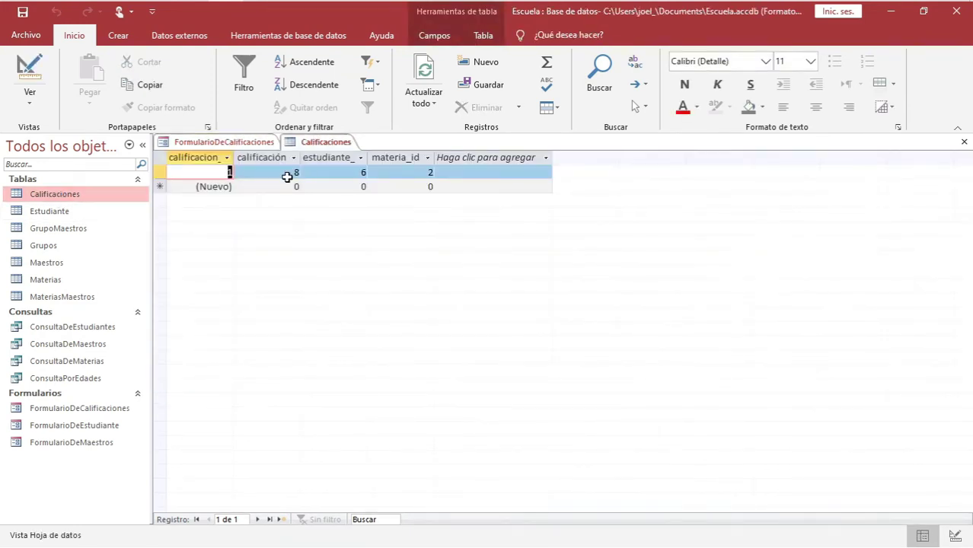
{"action": "left_click", "coordinate": [159, 173]}
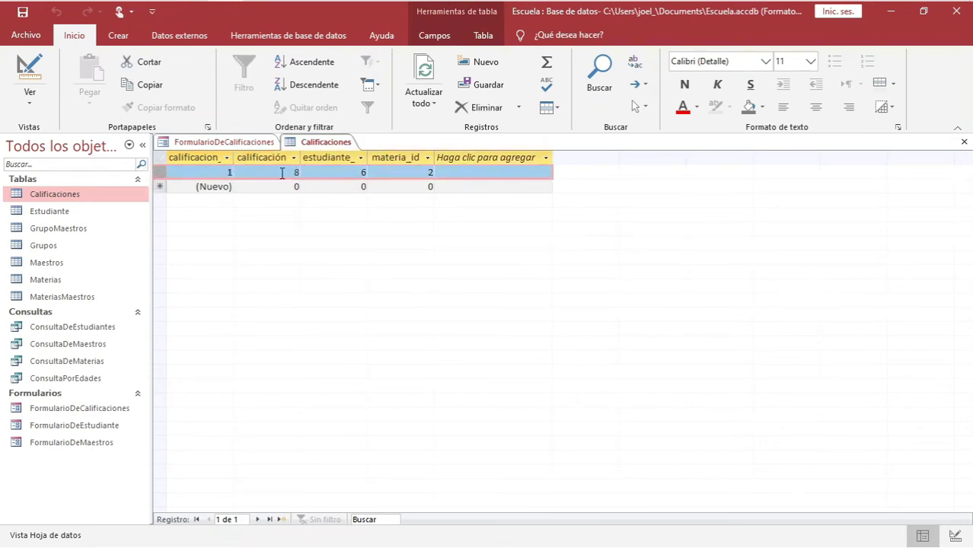
{"action": "left_click", "coordinate": [352, 172]}
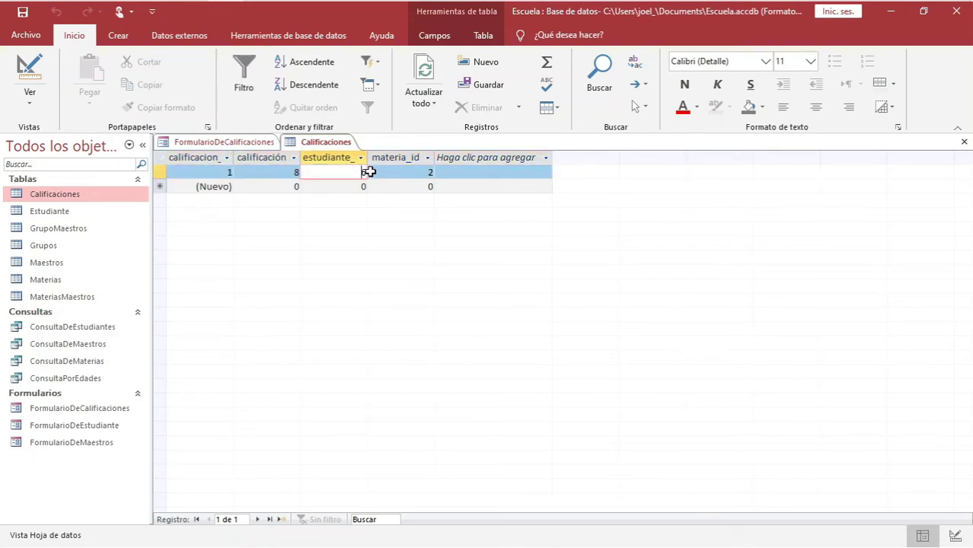
{"action": "left_click", "coordinate": [430, 172]}
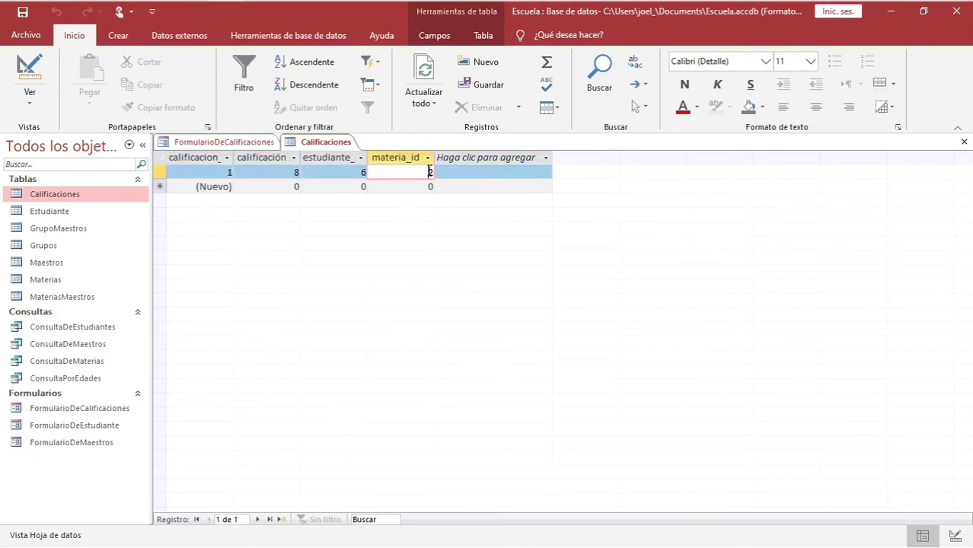
{"action": "left_click", "coordinate": [224, 142]}
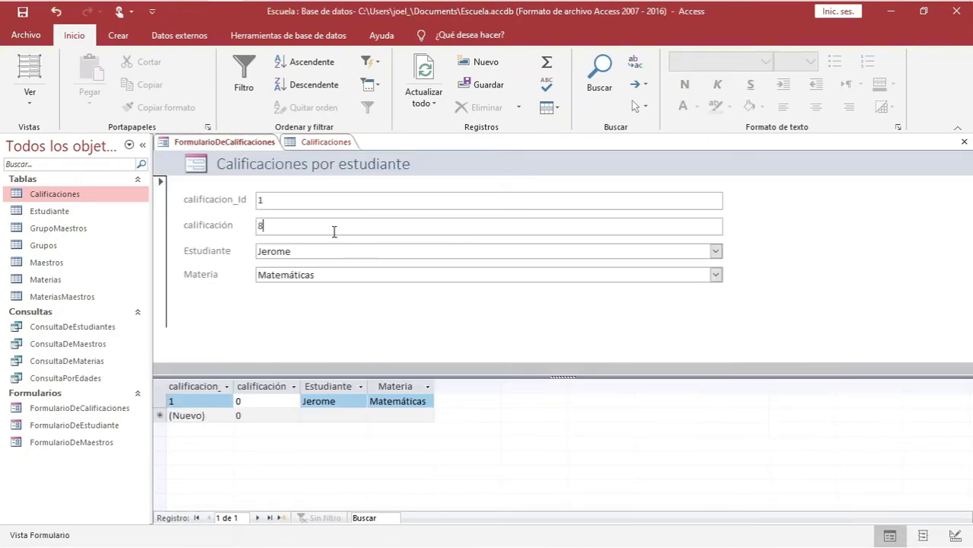
Inspect record 1's student and subject cells in the form's datasheet
{"action": "left_click", "coordinate": [344, 401]}
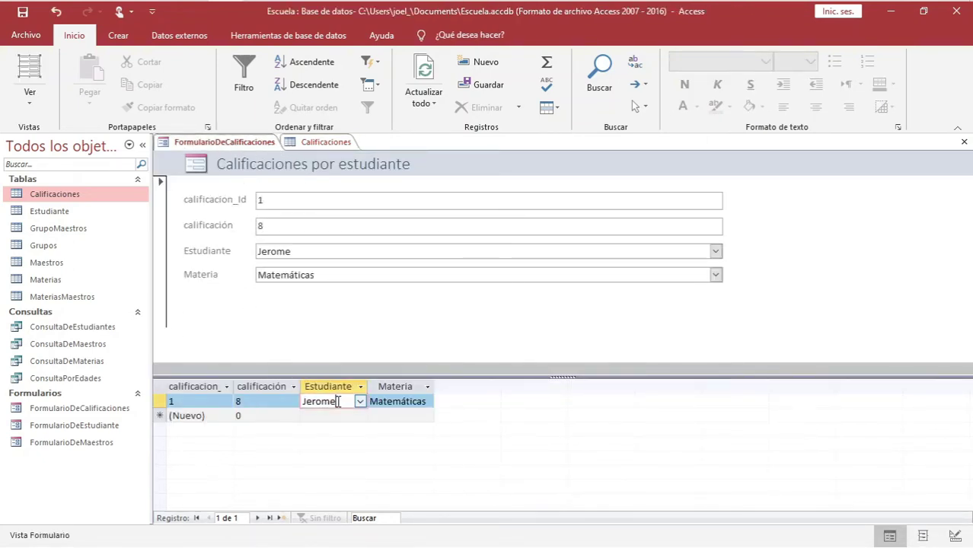
{"action": "left_click", "coordinate": [389, 401]}
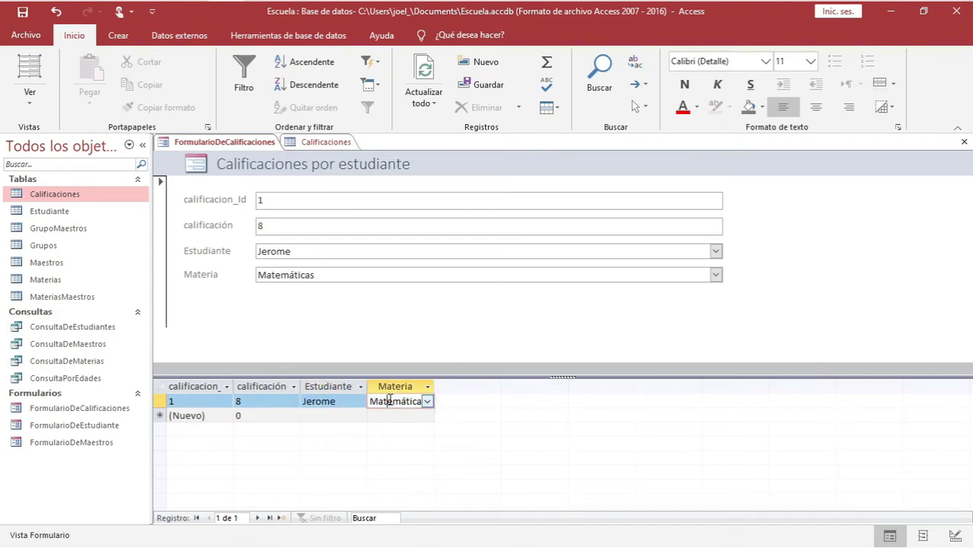
{"action": "left_click", "coordinate": [335, 401]}
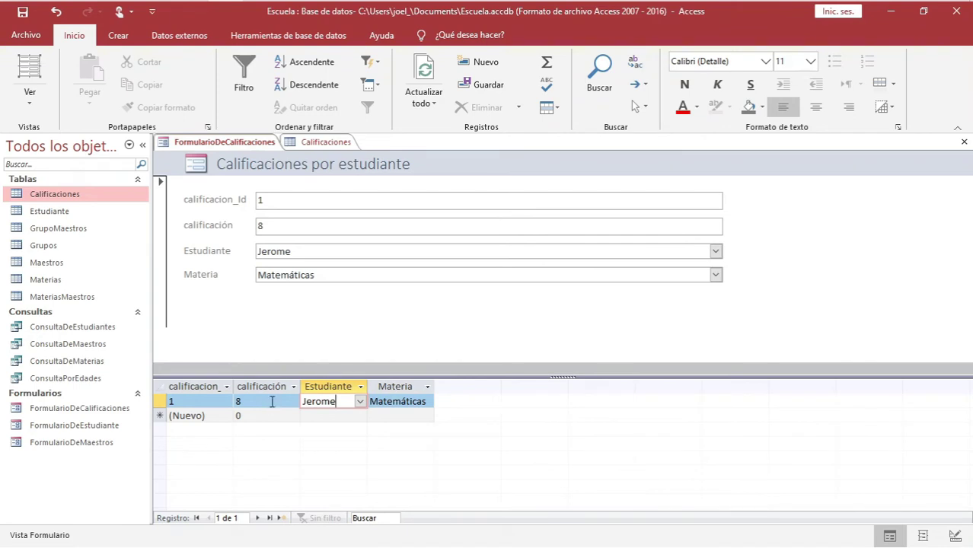
{"action": "left_click", "coordinate": [360, 401]}
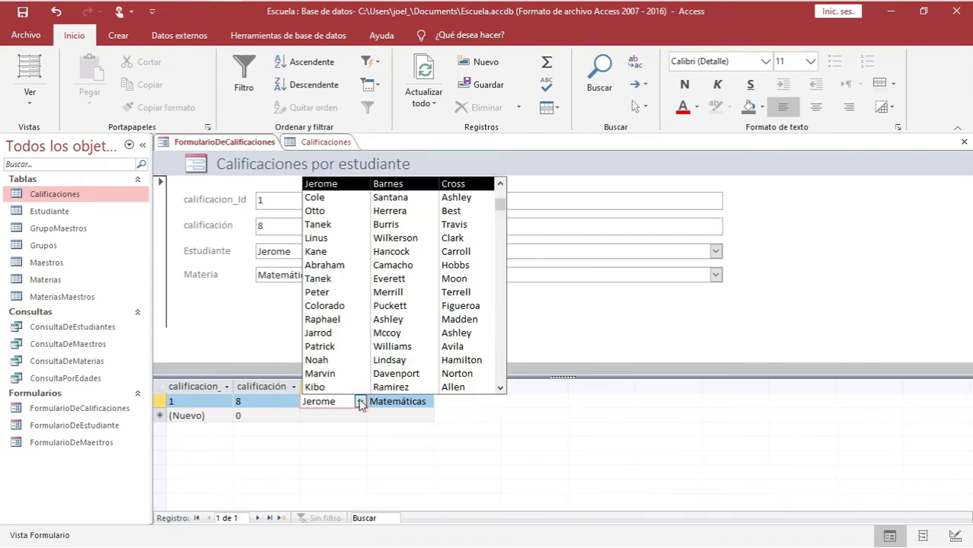
{"action": "left_click", "coordinate": [360, 402]}
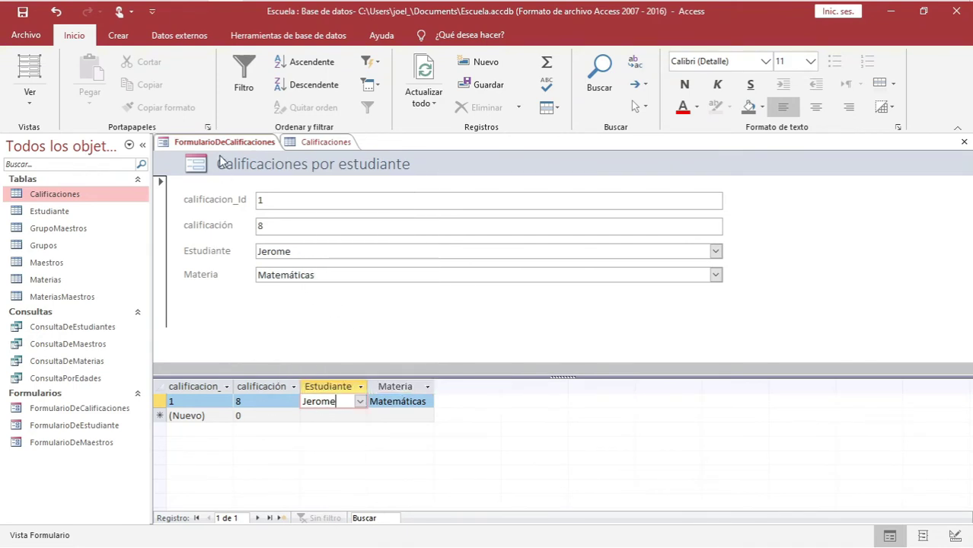
Add and save a new record for the same student: Geografía, calificación 9
{"action": "left_click", "coordinate": [280, 519]}
{"action": "left_click", "coordinate": [716, 251]}
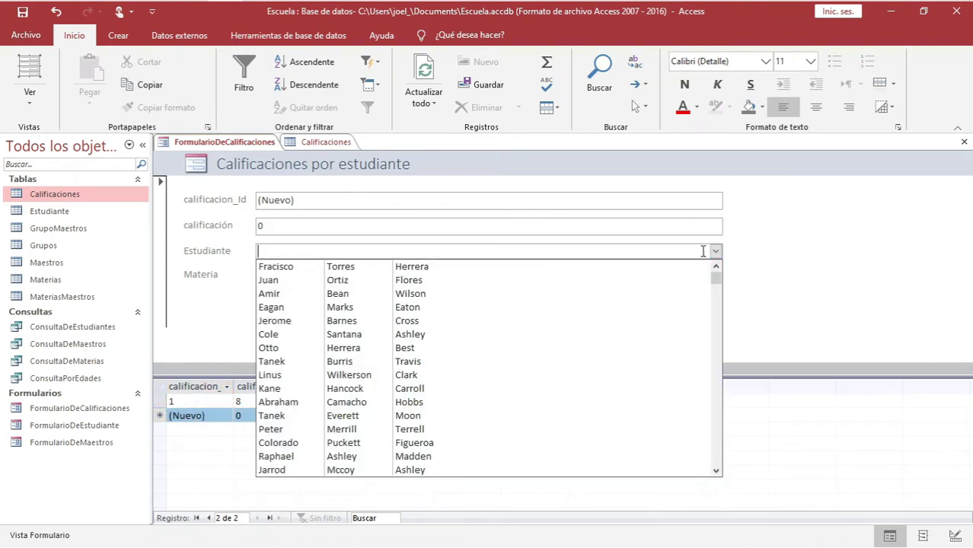
{"action": "left_click", "coordinate": [288, 324]}
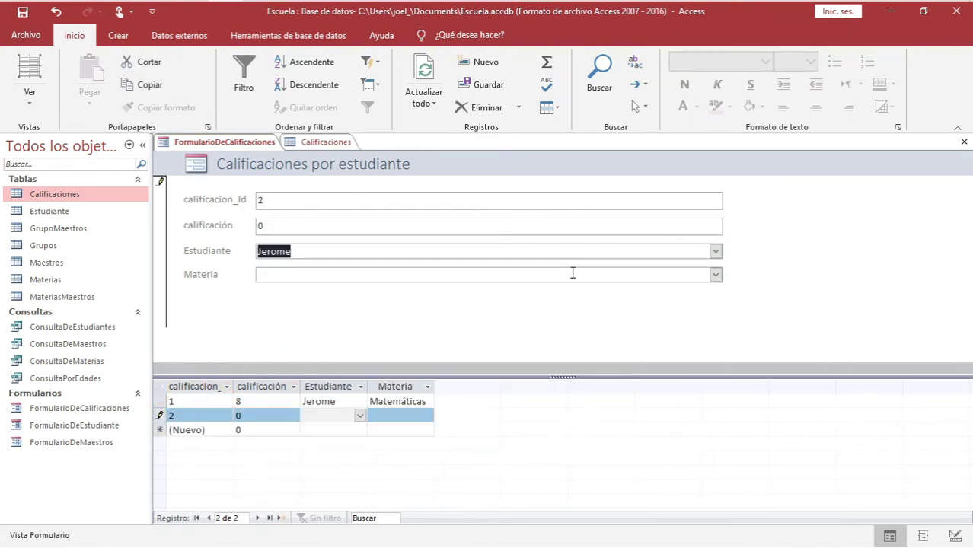
{"action": "left_click", "coordinate": [715, 276]}
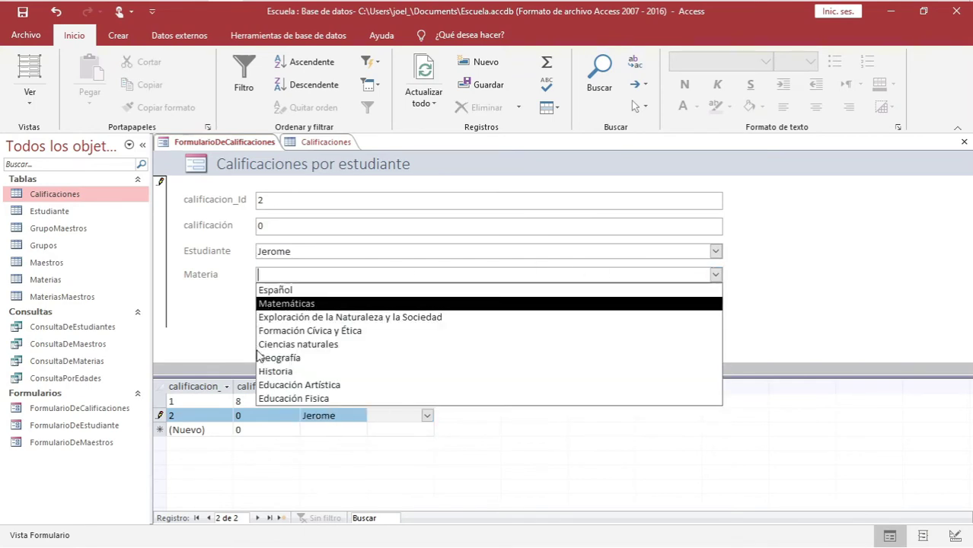
{"action": "left_click", "coordinate": [282, 358]}
{"action": "left_click", "coordinate": [261, 226]}
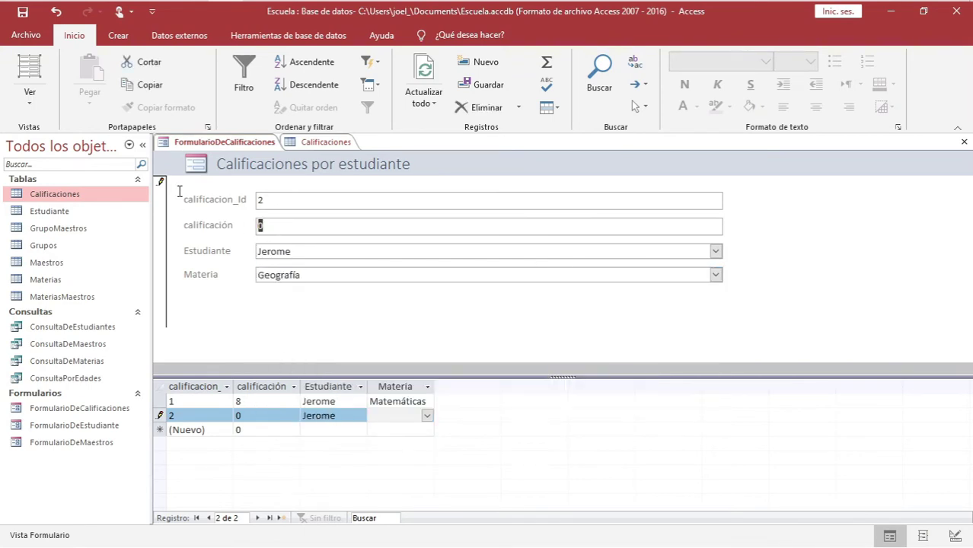
{"action": "type", "text": "9"}
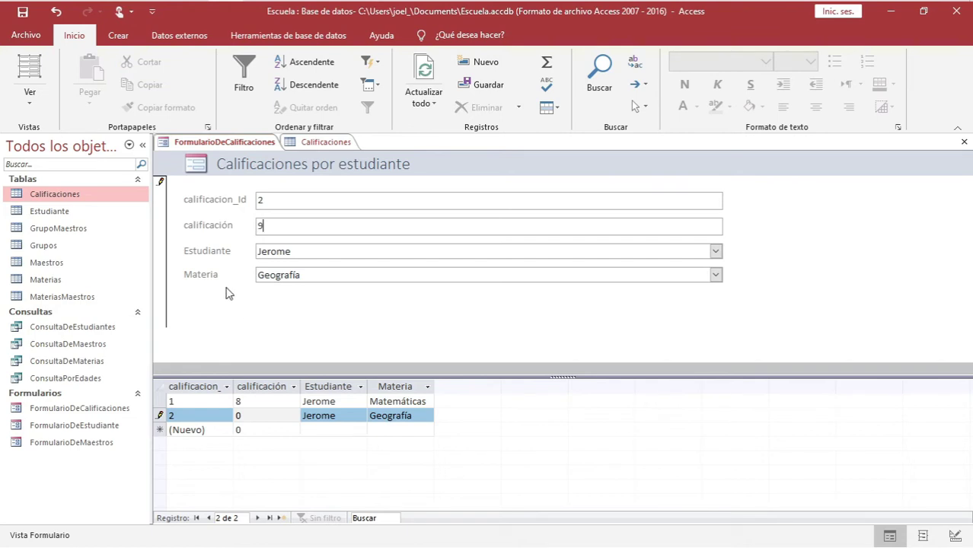
{"action": "right_click", "coordinate": [215, 141]}
{"action": "left_click", "coordinate": [242, 149]}
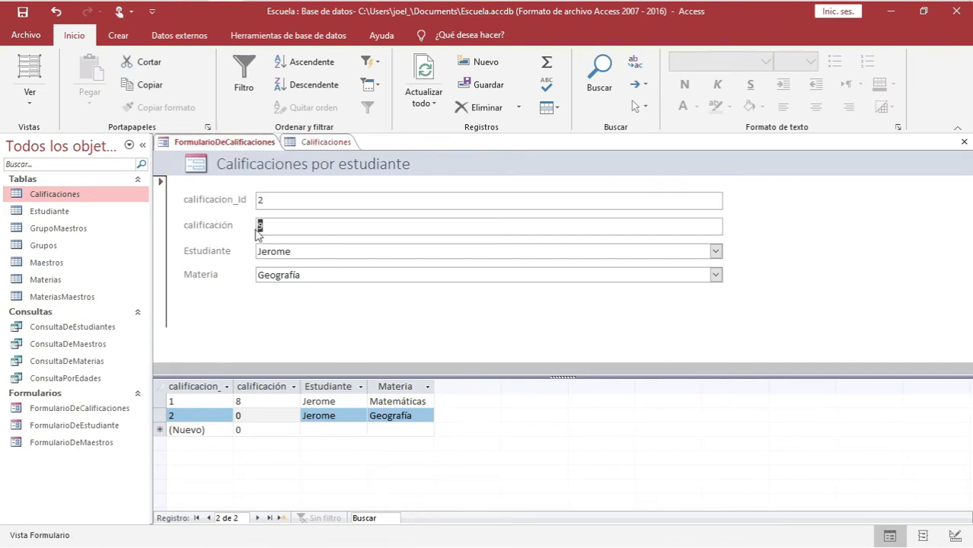
Check records 1 and 2 in the datasheet below the form
{"action": "type", "text": "9"}
{"action": "left_click", "coordinate": [330, 415]}
{"action": "left_click", "coordinate": [394, 415]}
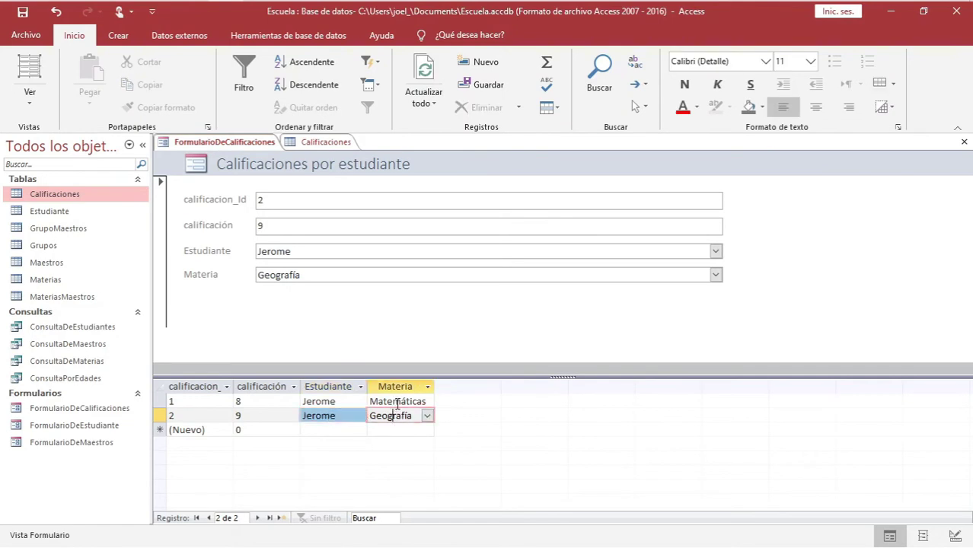
{"action": "left_click", "coordinate": [330, 401]}
{"action": "left_click", "coordinate": [328, 416]}
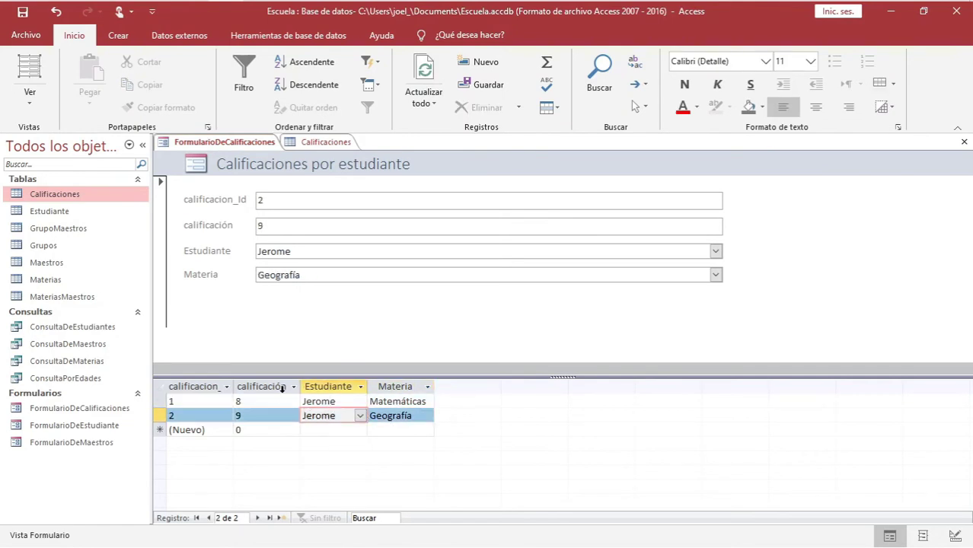
Close the Calificaciones table and the FormularioDeCalificaciones form
{"action": "left_click", "coordinate": [326, 143]}
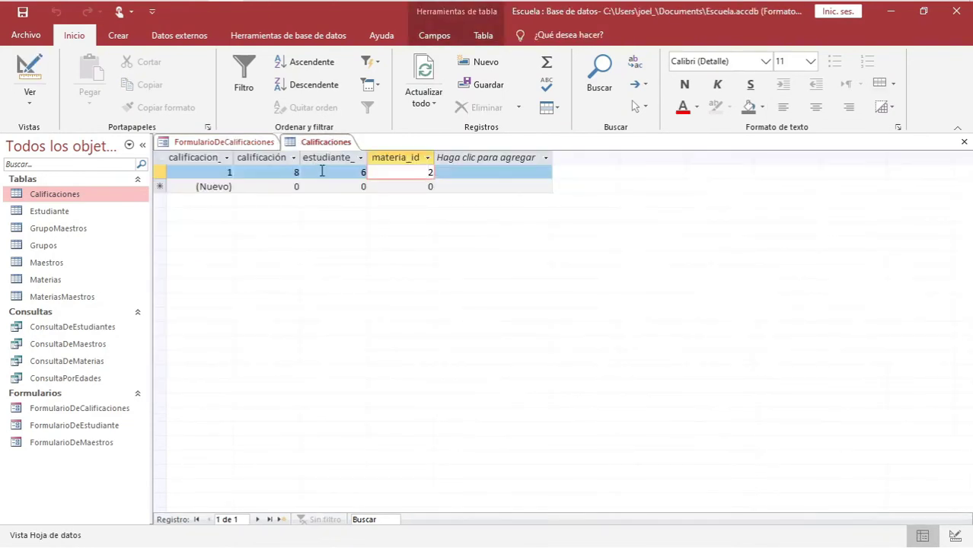
{"action": "right_click", "coordinate": [330, 144]}
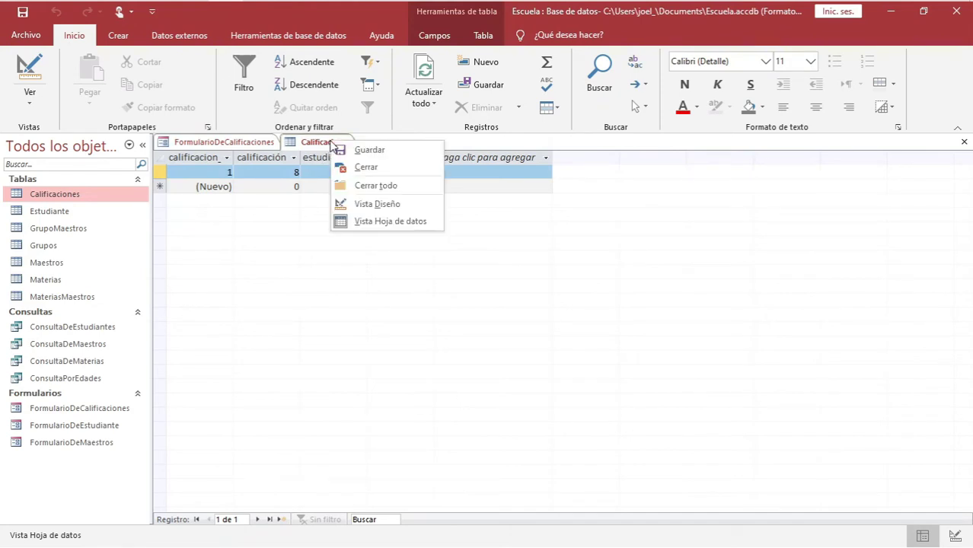
{"action": "left_click", "coordinate": [361, 167]}
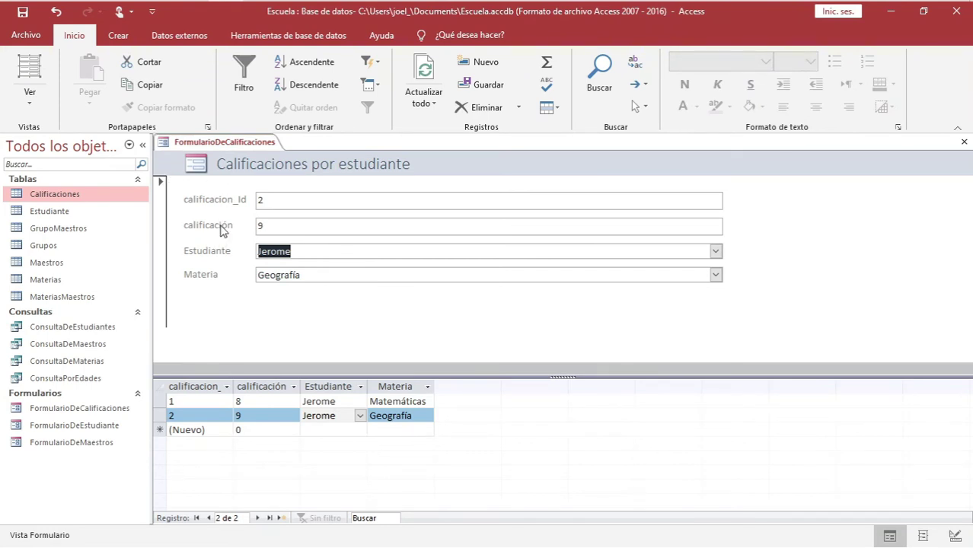
{"action": "right_click", "coordinate": [221, 143]}
{"action": "left_click", "coordinate": [244, 168]}
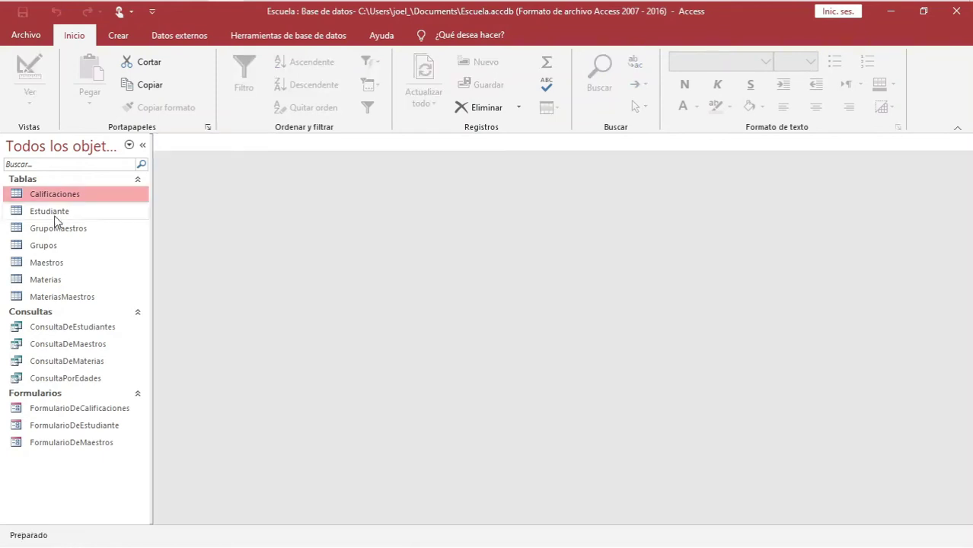
{"action": "left_click", "coordinate": [50, 211]}
Select the Calificaciones, GrupoMaestros, Grupos and Estudiante tables in the navigation pane
{"action": "left_click", "coordinate": [68, 198]}
{"action": "left_click", "coordinate": [53, 227]}
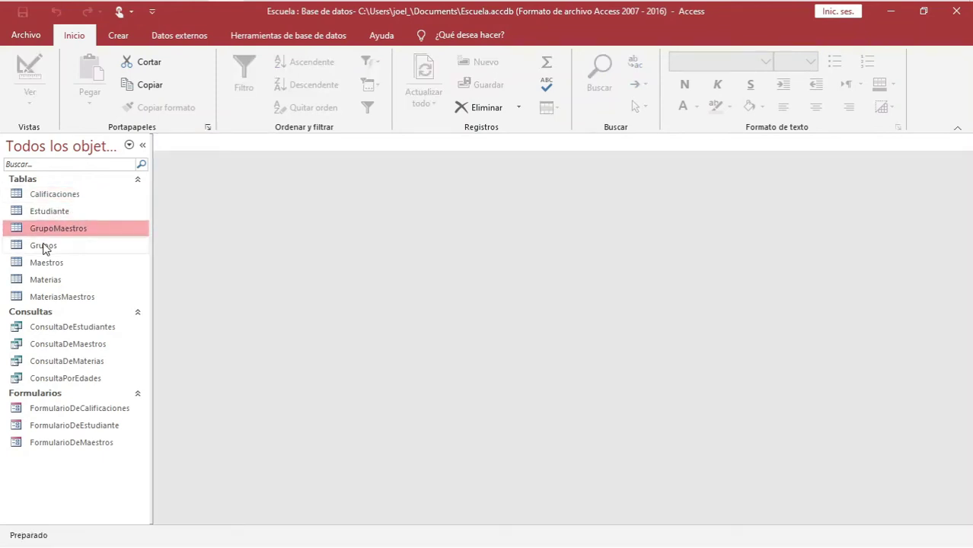
{"action": "left_click", "coordinate": [44, 246]}
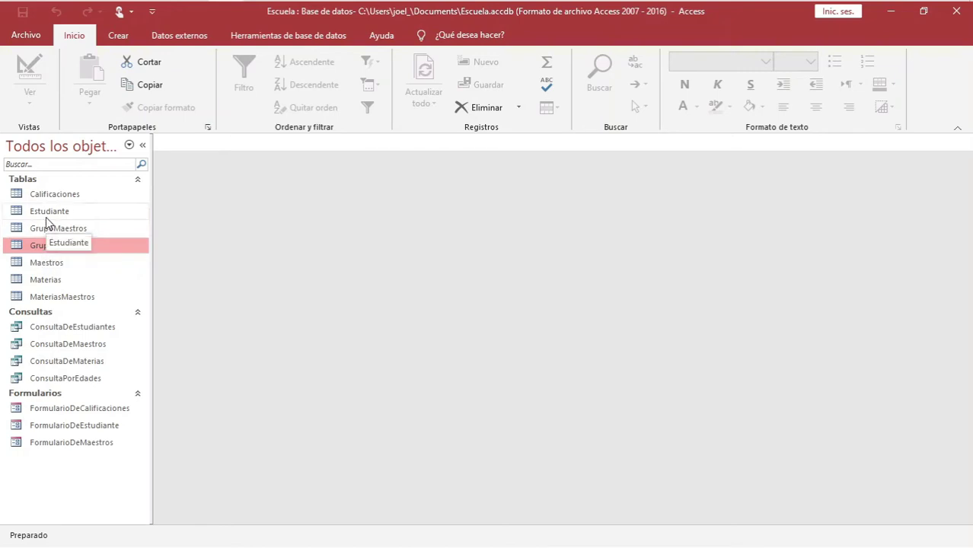
{"action": "left_click", "coordinate": [45, 215]}
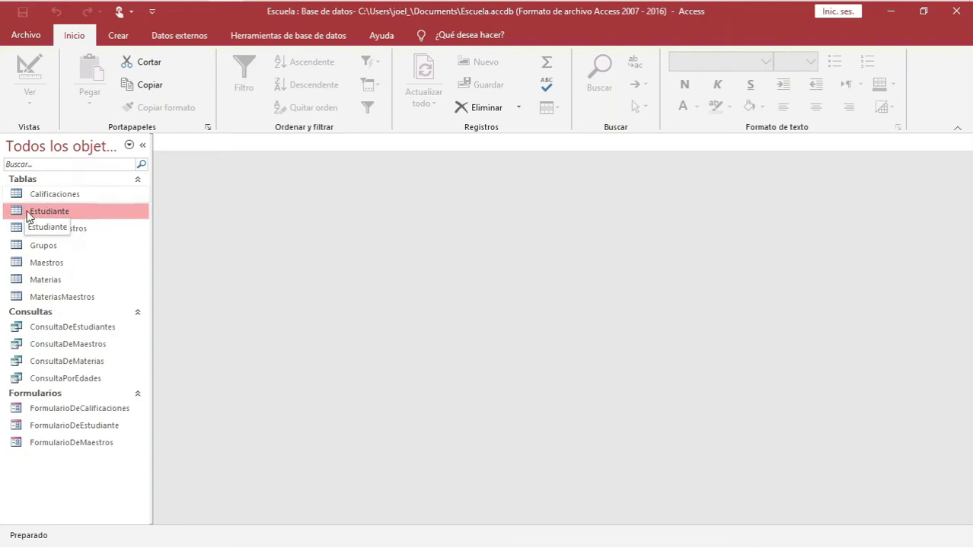
{"action": "double_click", "coordinate": [21, 244]}
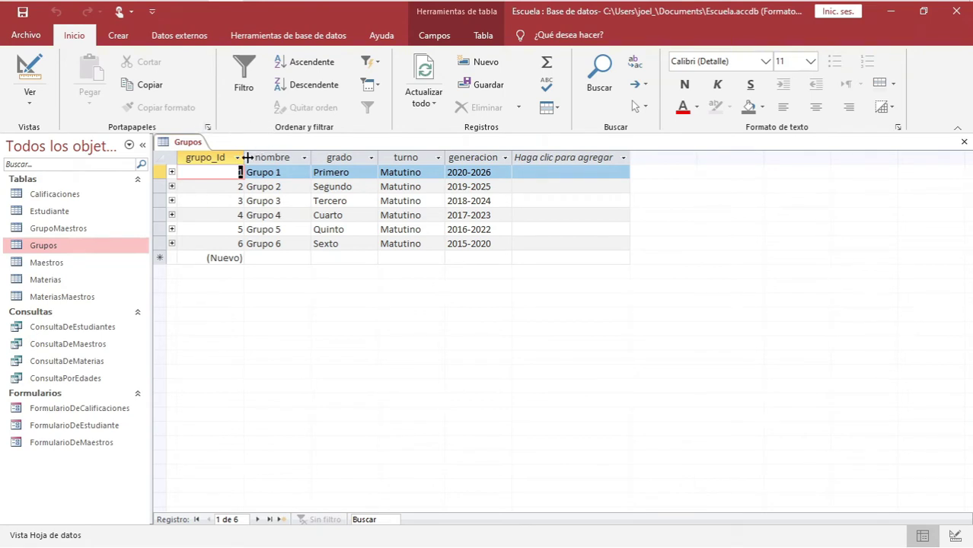
{"action": "left_click", "coordinate": [44, 227]}
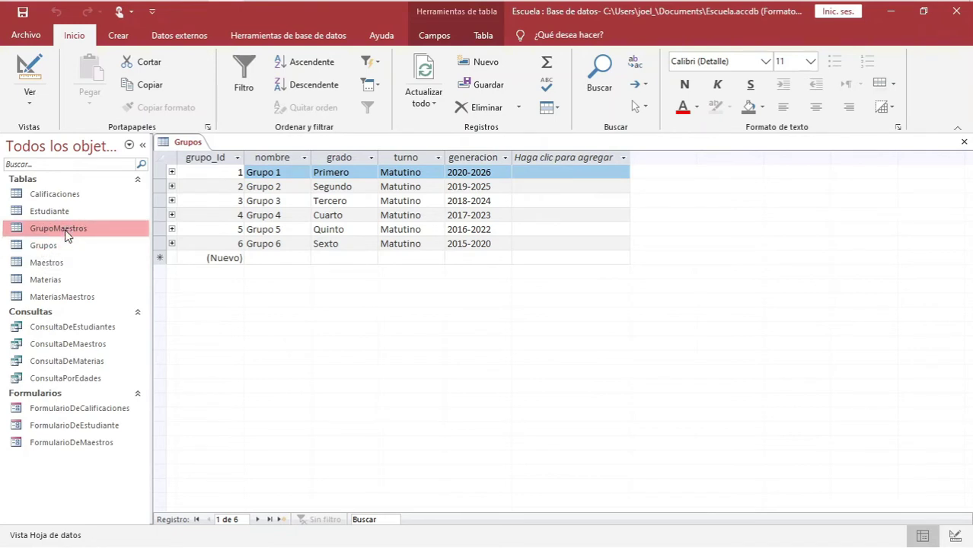
{"action": "right_click", "coordinate": [190, 144]}
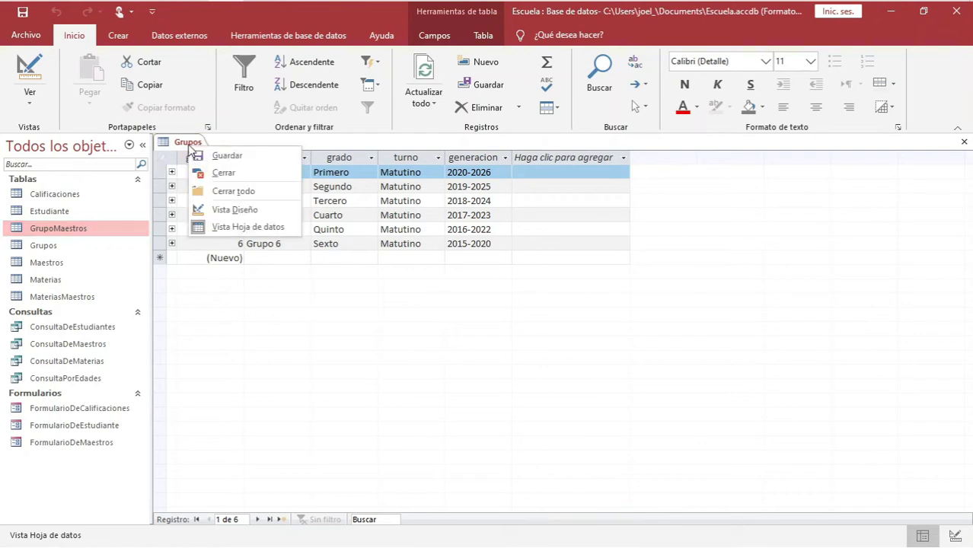
{"action": "left_click", "coordinate": [194, 173]}
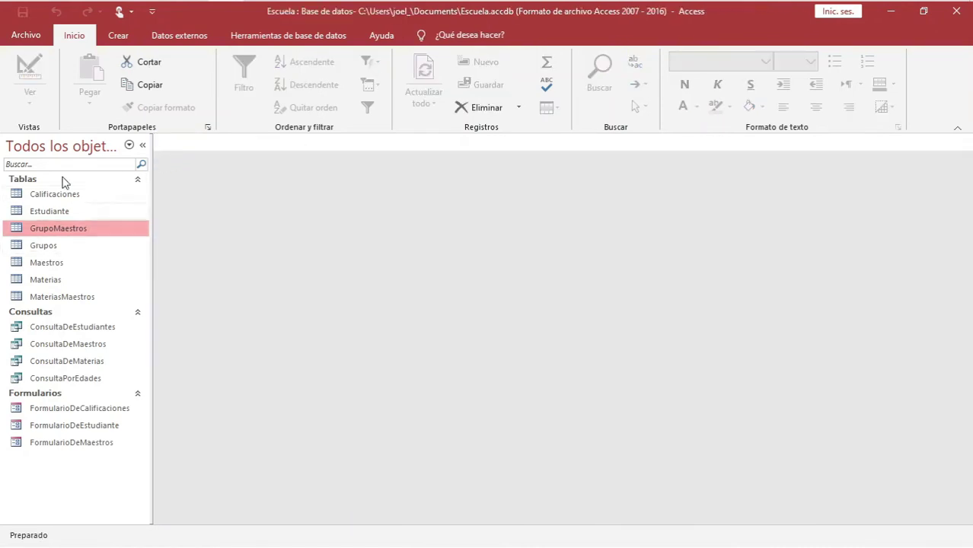
Start the Form Wizard and add every field from the Grupos table
{"action": "left_click", "coordinate": [122, 35]}
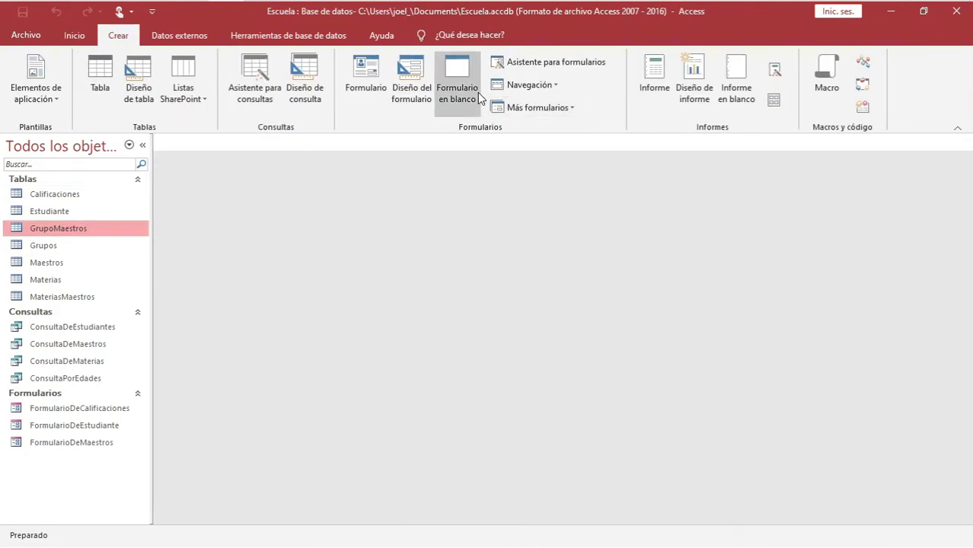
{"action": "left_click", "coordinate": [554, 64]}
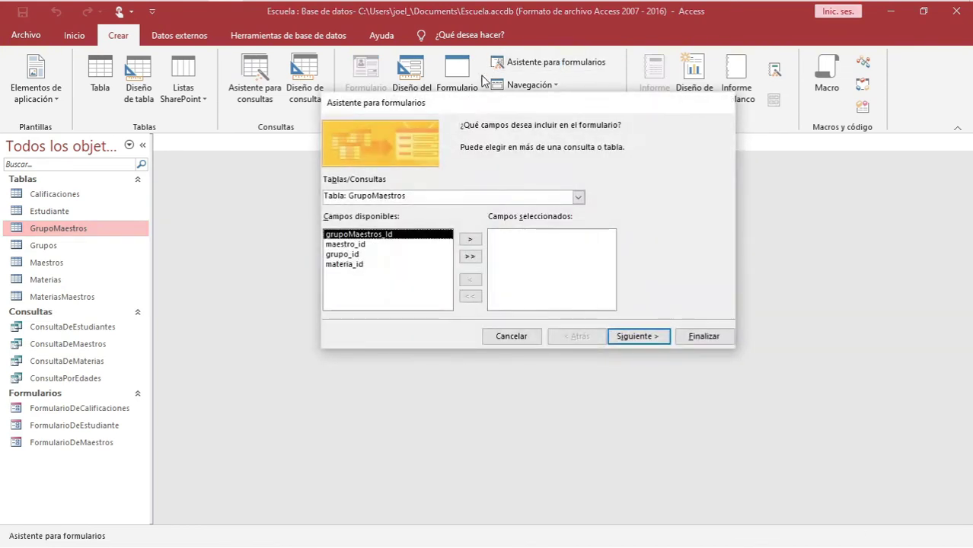
{"action": "left_click", "coordinate": [578, 200]}
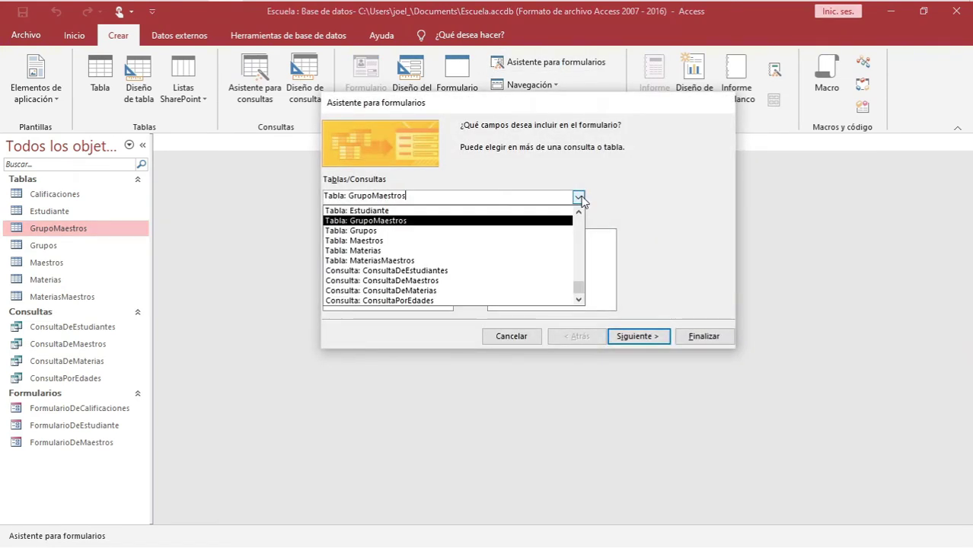
{"action": "left_click", "coordinate": [356, 231]}
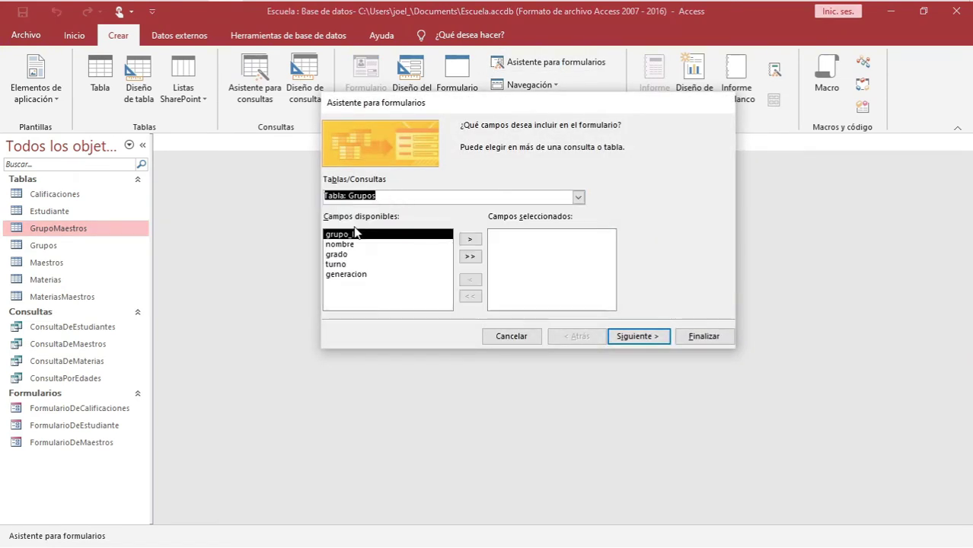
{"action": "left_click", "coordinate": [470, 258]}
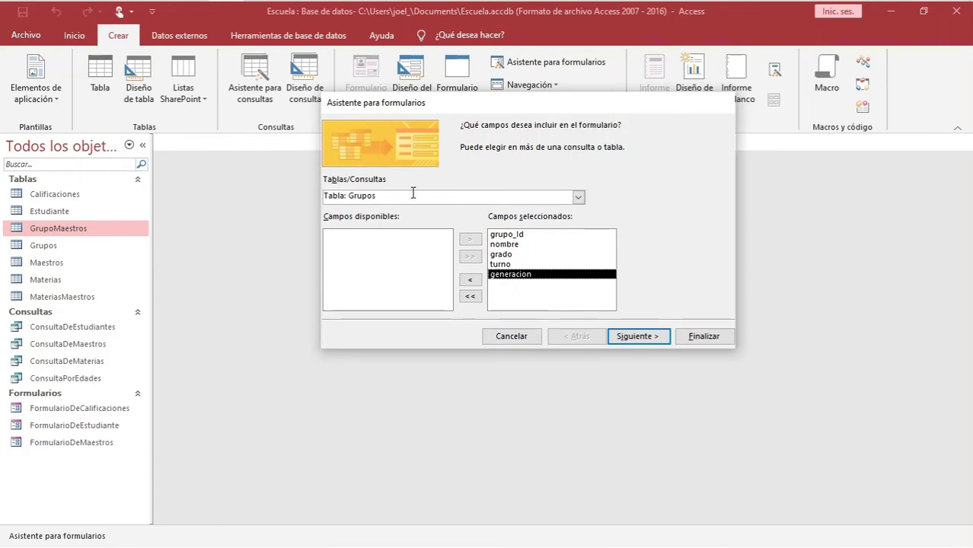
Add maestro_id and materia_id from the GrupoMaestros table
{"action": "left_click", "coordinate": [578, 198]}
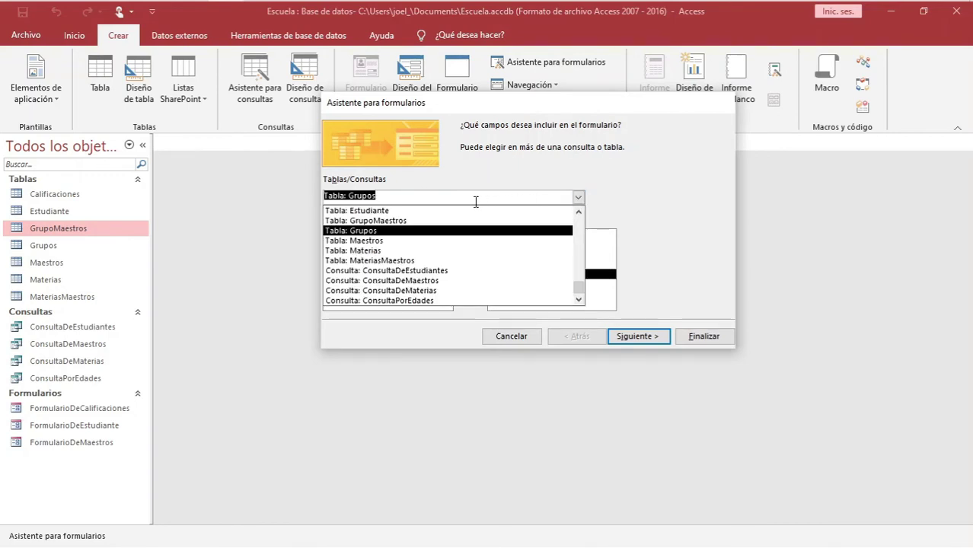
{"action": "left_click", "coordinate": [371, 221]}
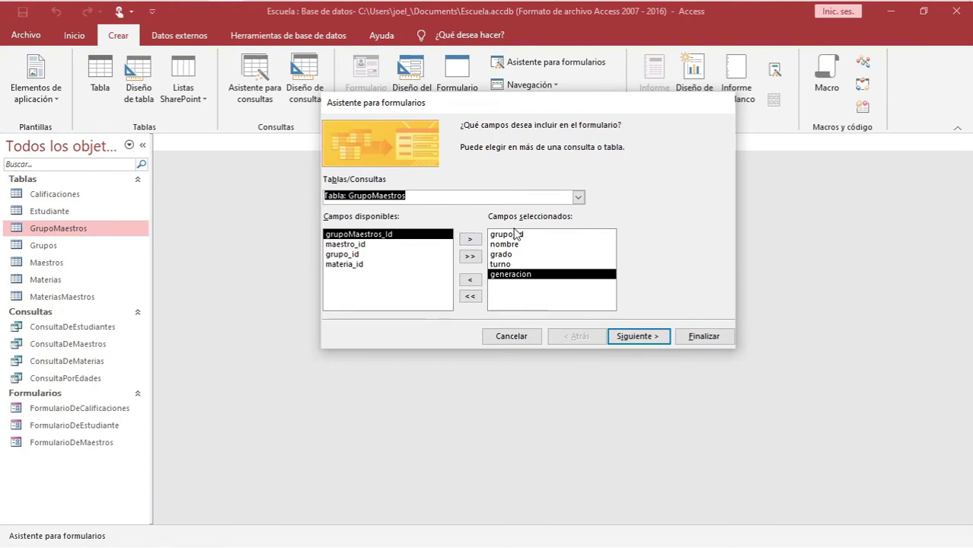
{"action": "left_click", "coordinate": [344, 255]}
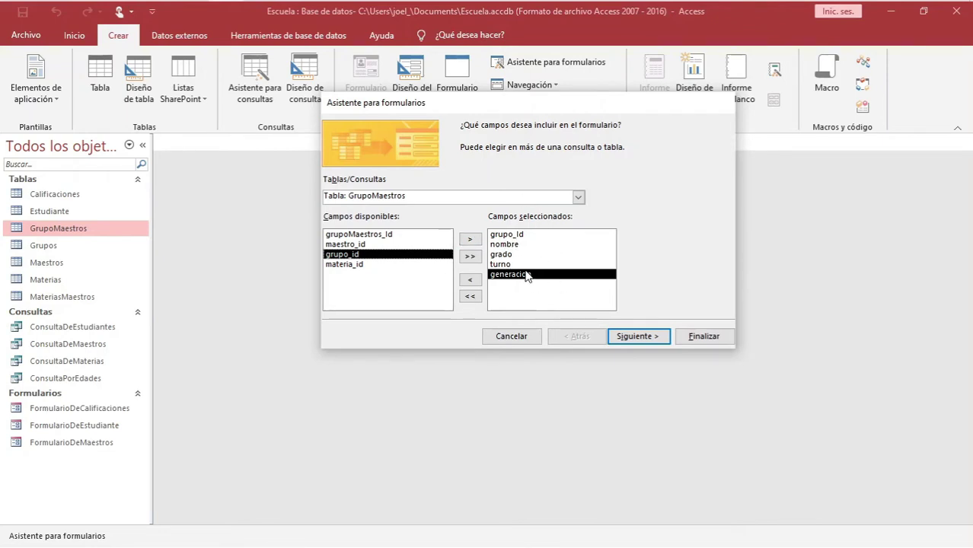
{"action": "left_click", "coordinate": [346, 245]}
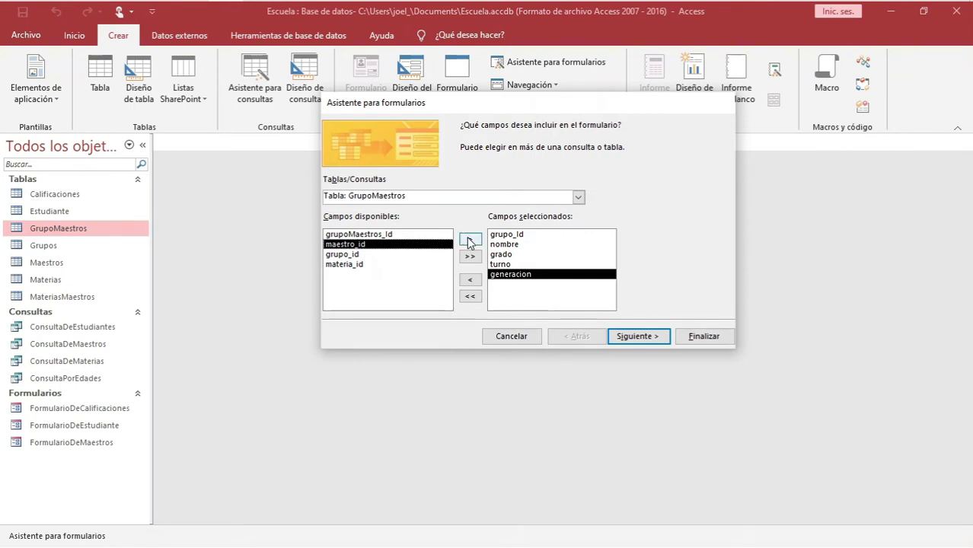
{"action": "left_click", "coordinate": [469, 241]}
{"action": "left_click", "coordinate": [340, 255]}
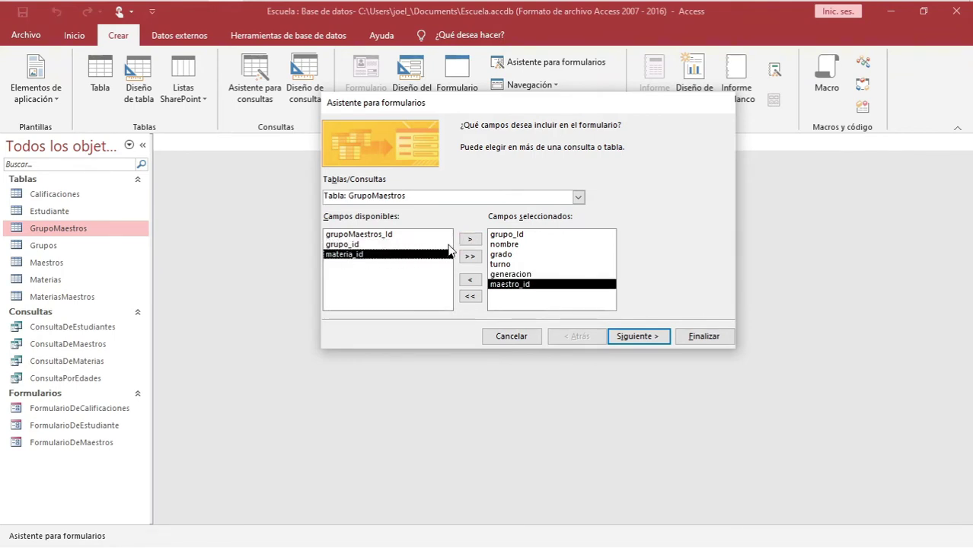
{"action": "left_click", "coordinate": [466, 241]}
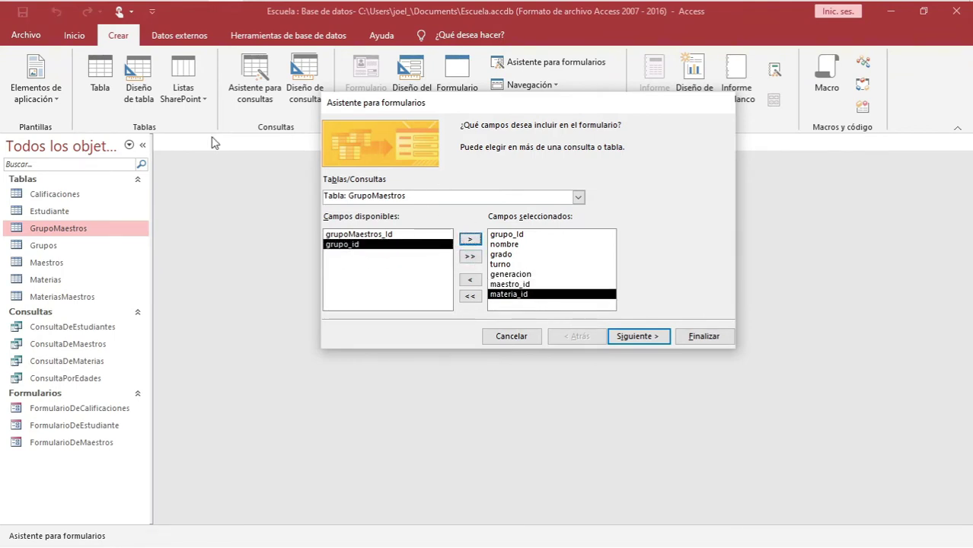
Keep viewing data by Grupos with a subform in the Hoja de datos layout
{"action": "left_click", "coordinate": [627, 336]}
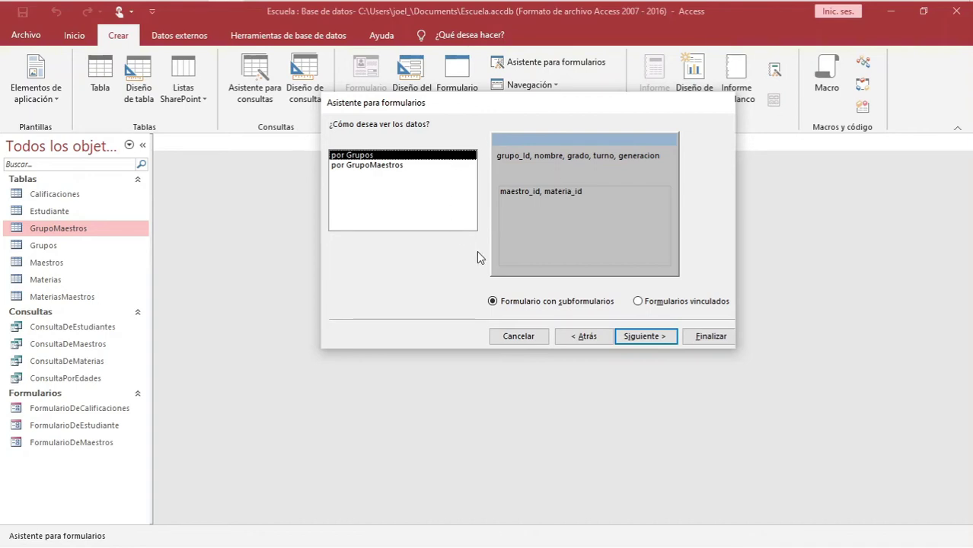
{"action": "left_click", "coordinate": [634, 339]}
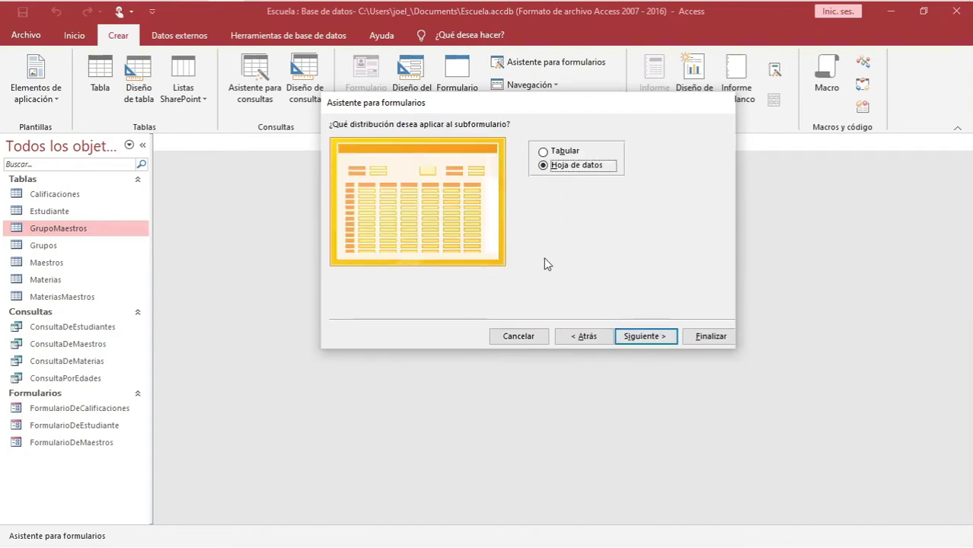
{"action": "left_click", "coordinate": [631, 335]}
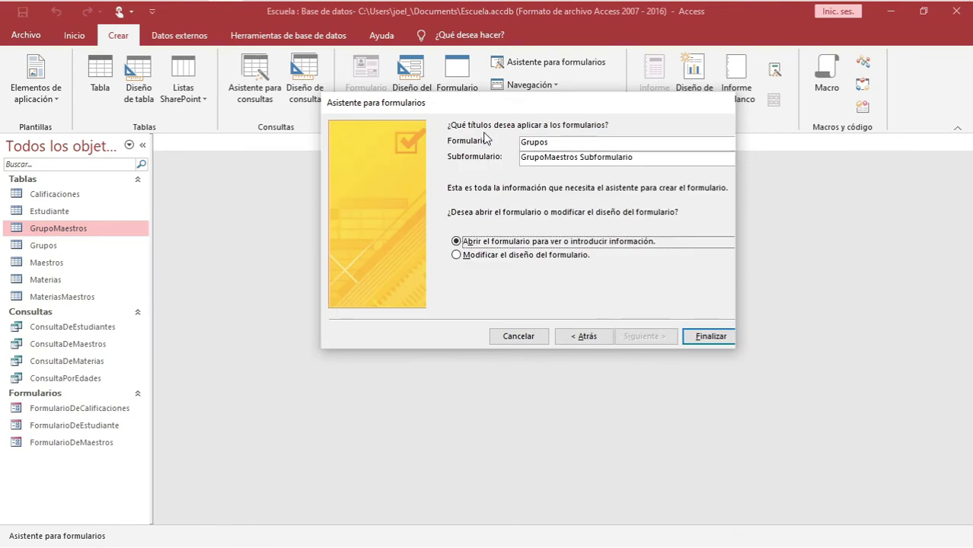
Retitle the main form 'FormularioDeGrupos' in the wizard
{"action": "left_click", "coordinate": [543, 142]}
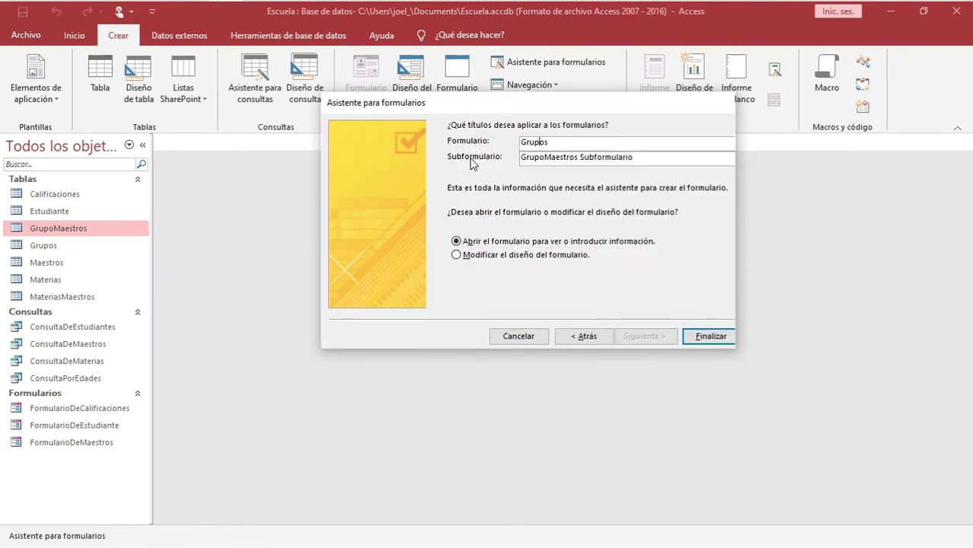
{"action": "double_click", "coordinate": [569, 141]}
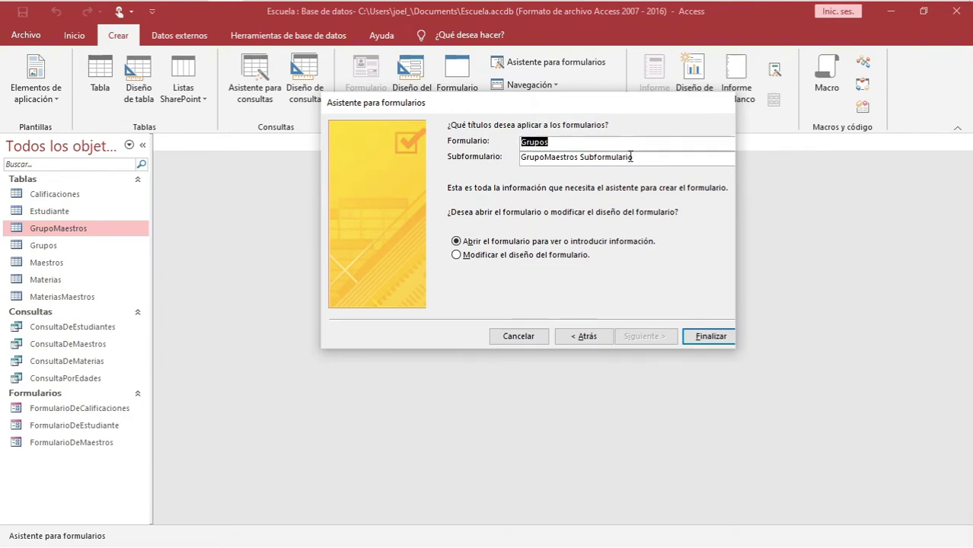
{"action": "left_click", "coordinate": [632, 156]}
{"action": "type", "text": "FormularioD"}
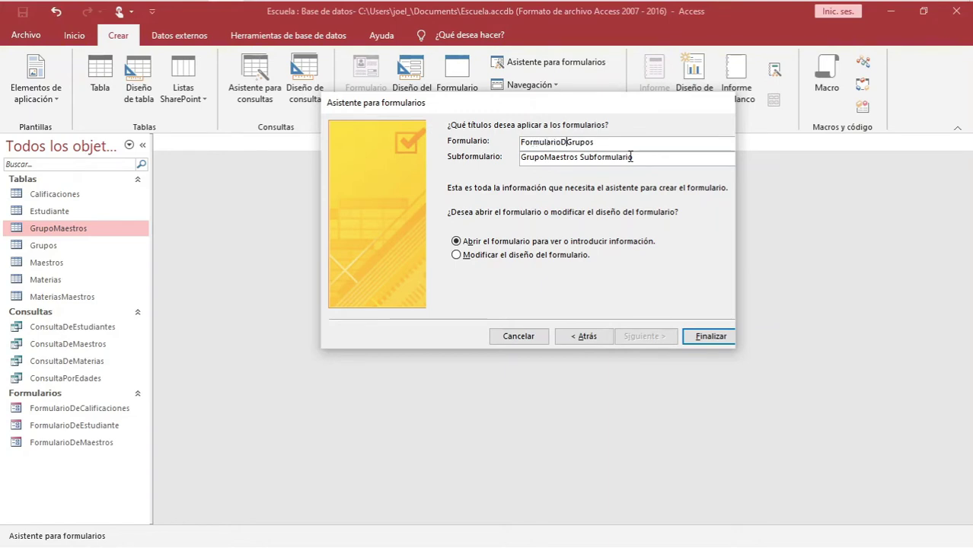
{"action": "type", "text": "e"}
Retitle the subform 'MaestrosSubformulario' and finish the wizard
{"action": "left_click_drag", "start_coordinate": [544, 157], "coordinate": [427, 153]}
{"action": "key", "text": "Delete"}
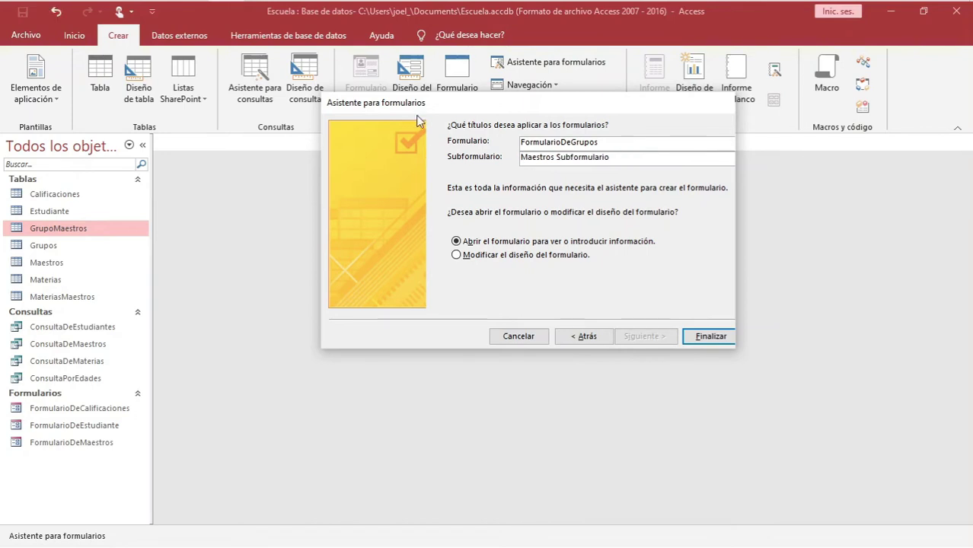
{"action": "key", "text": "Right"}
{"action": "key", "text": "Right"}
{"action": "key", "text": "Right"}
{"action": "key", "text": "Right"}
{"action": "key", "text": "Right"}
{"action": "key", "text": "Right"}
{"action": "key", "text": "Right"}
{"action": "key", "text": "Right"}
{"action": "key", "text": "Right"}
{"action": "key", "text": "BackSpace"}
{"action": "left_click", "coordinate": [703, 338]}
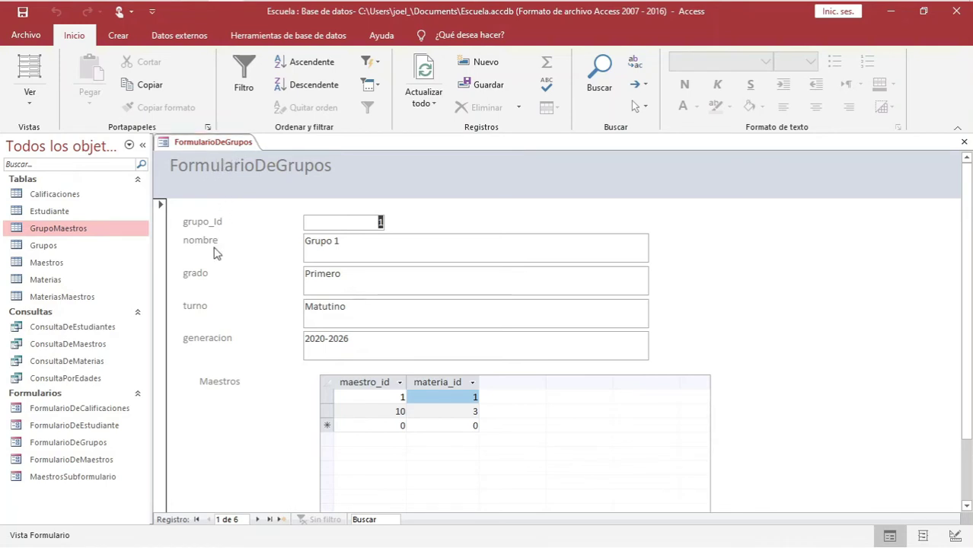
{"action": "left_click", "coordinate": [323, 383]}
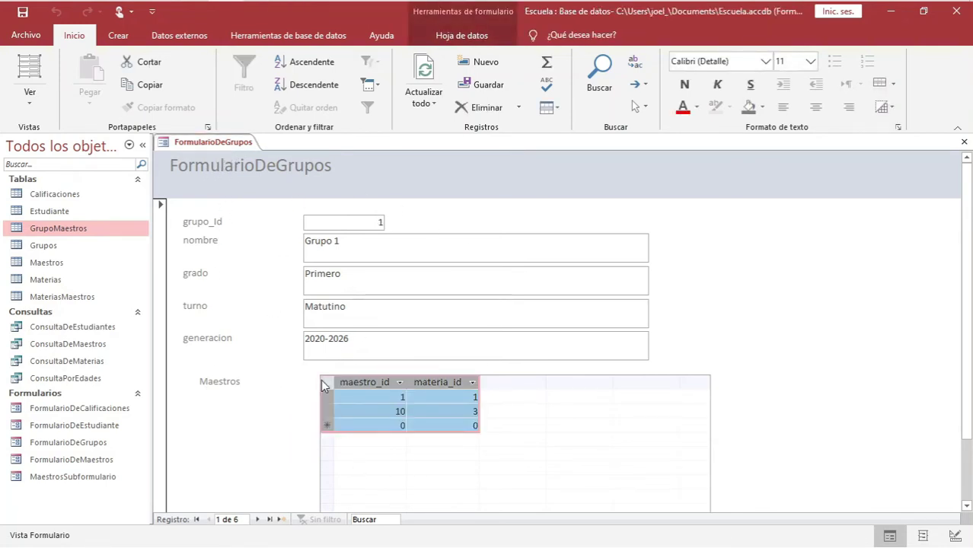
{"action": "left_click", "coordinate": [367, 382]}
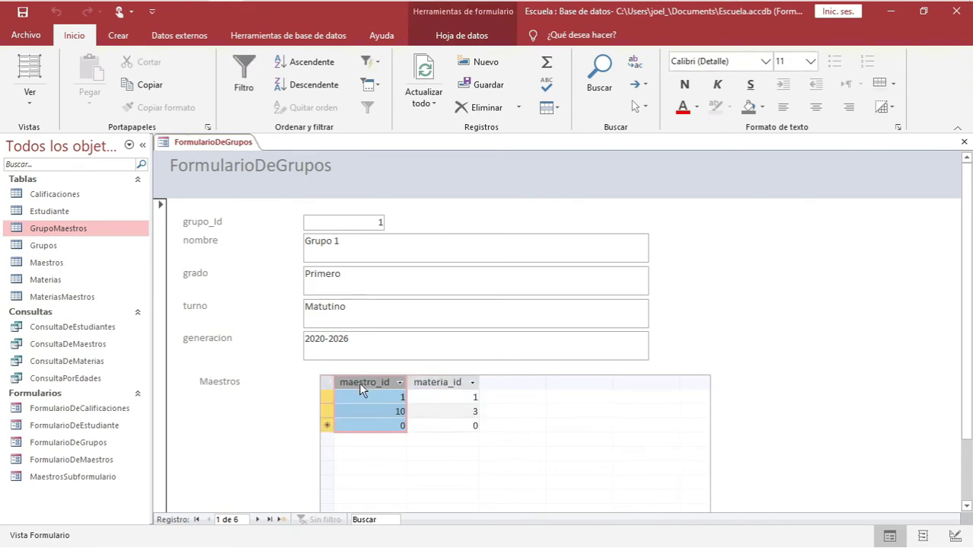
{"action": "left_click", "coordinate": [428, 383]}
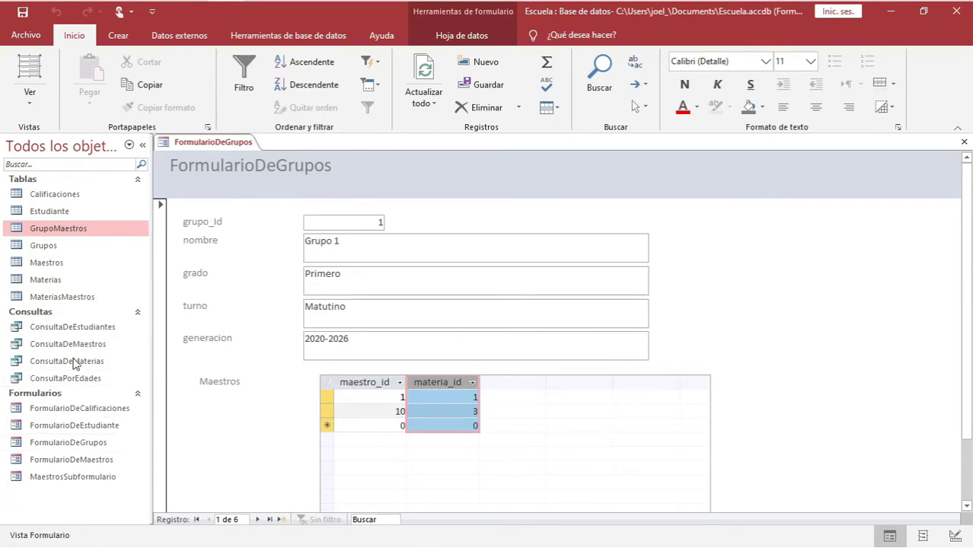
{"action": "left_click", "coordinate": [73, 429]}
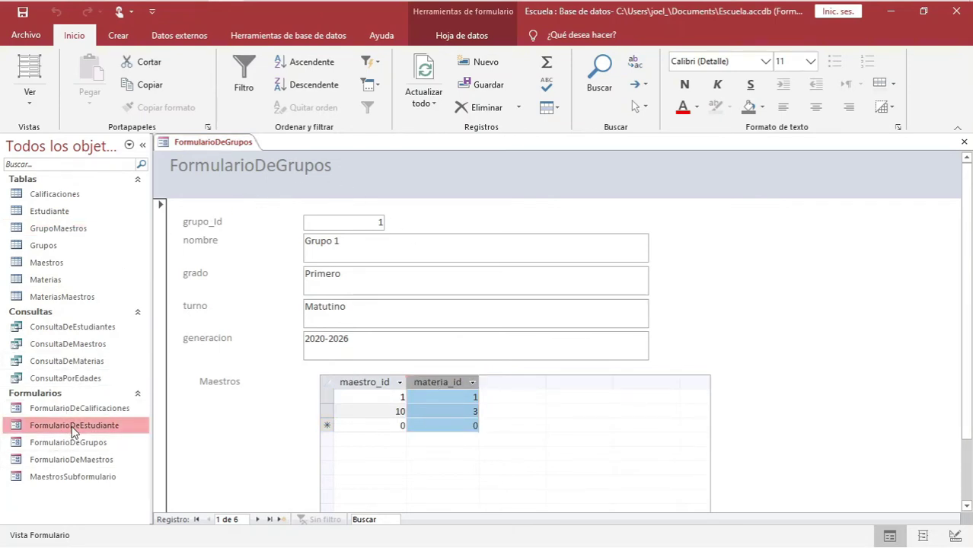
{"action": "left_click", "coordinate": [66, 480]}
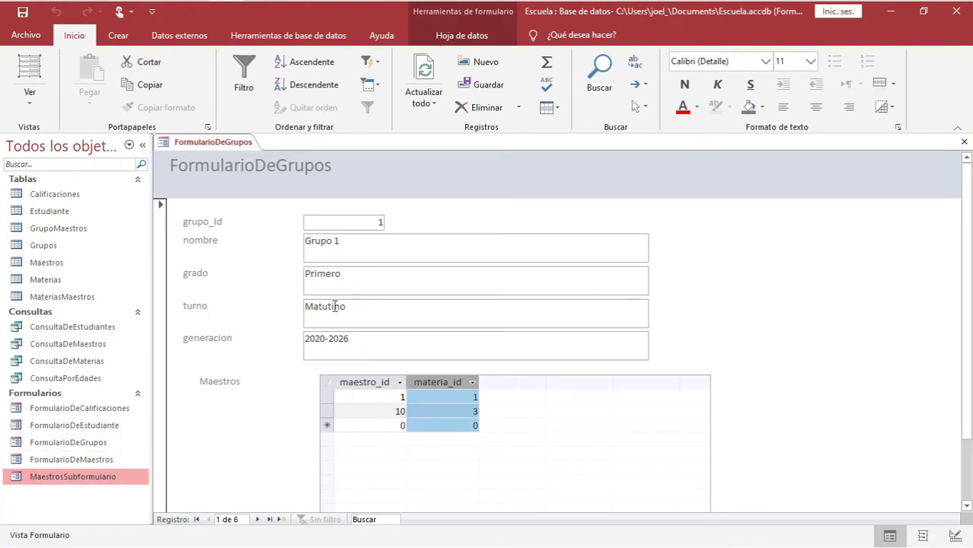
{"action": "left_click", "coordinate": [49, 462]}
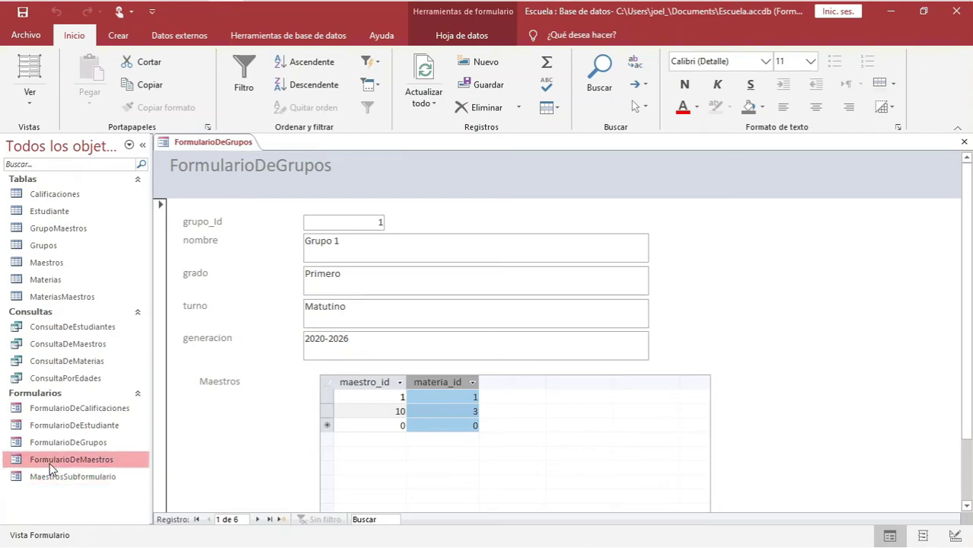
{"action": "left_click", "coordinate": [64, 445]}
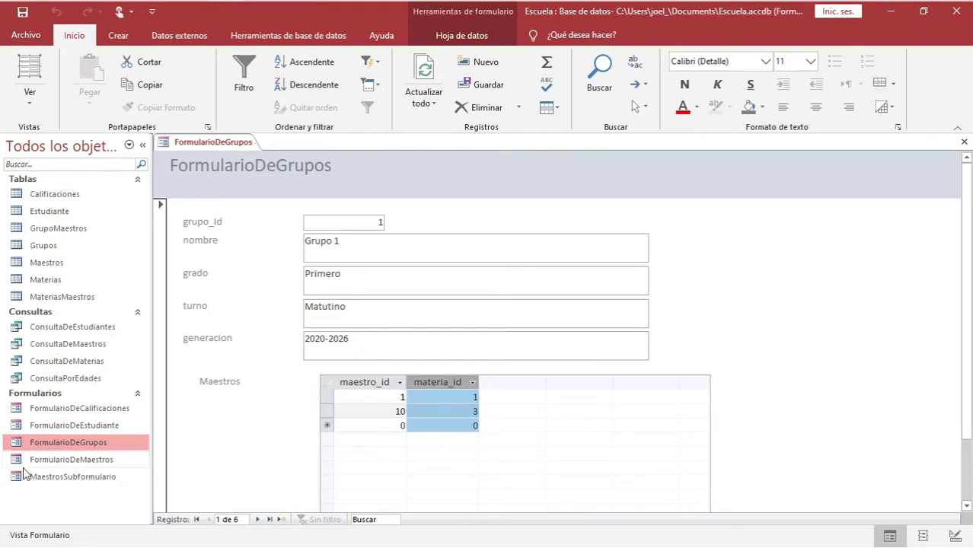
{"action": "left_click", "coordinate": [86, 480]}
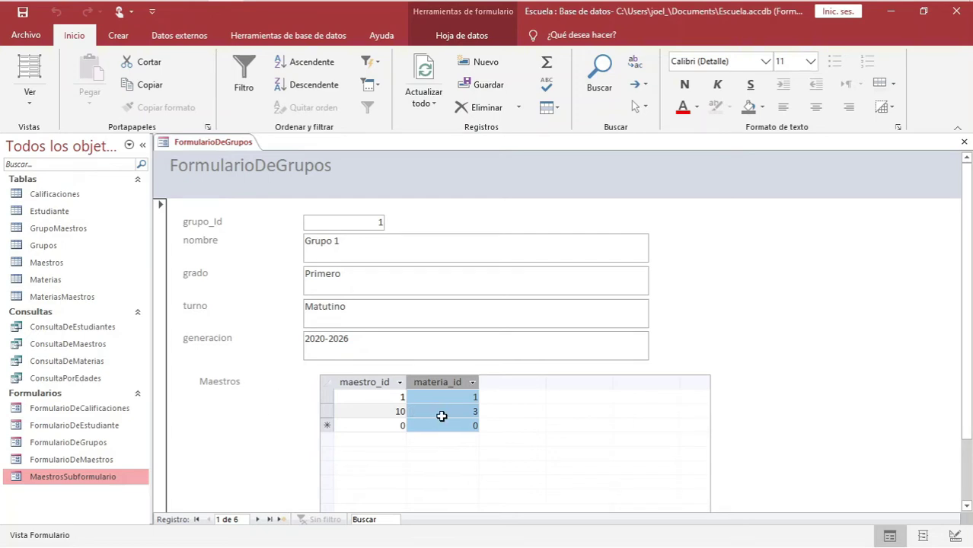
{"action": "left_click", "coordinate": [356, 380]}
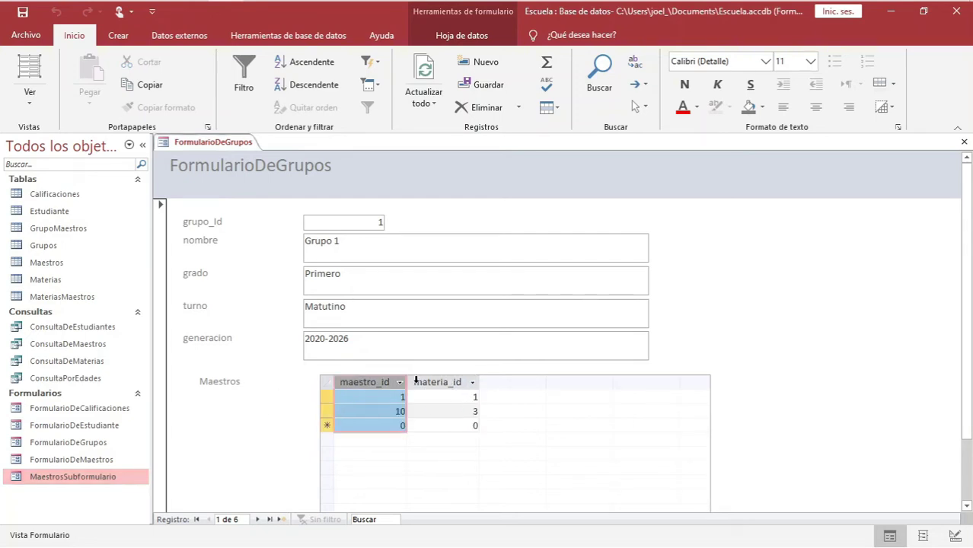
Switch FormularioDeGrupos to Design view and delete the Maestros label
{"action": "right_click", "coordinate": [231, 144]}
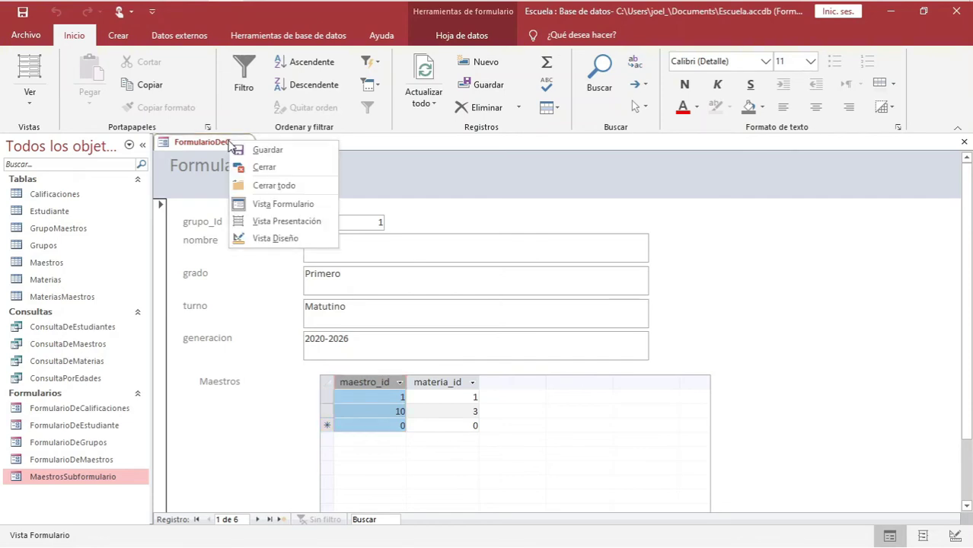
{"action": "left_click", "coordinate": [285, 241]}
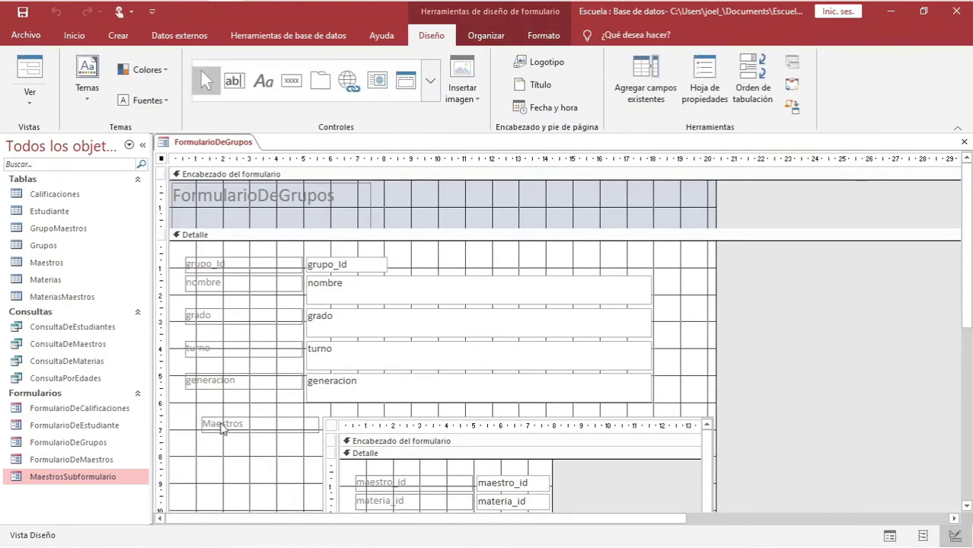
{"action": "left_click", "coordinate": [245, 424]}
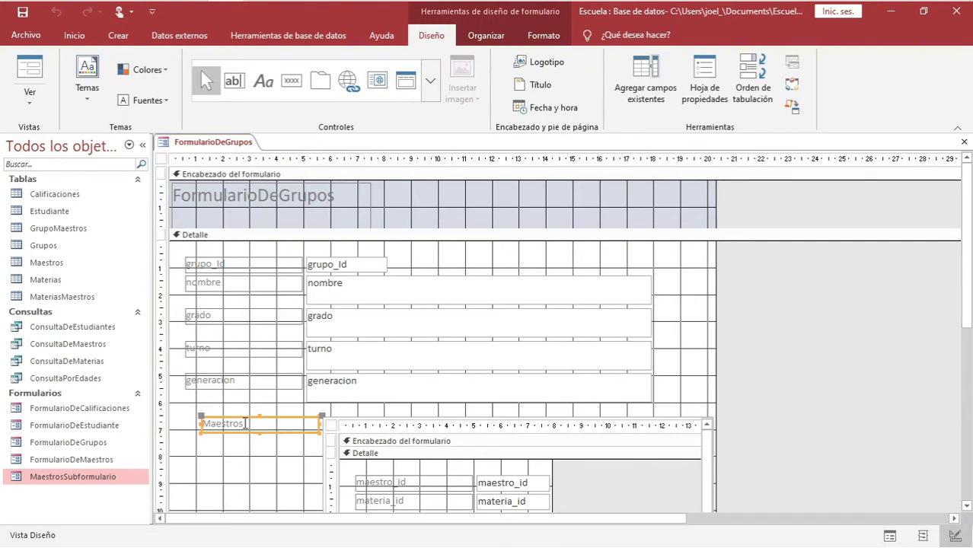
{"action": "key", "text": "Delete"}
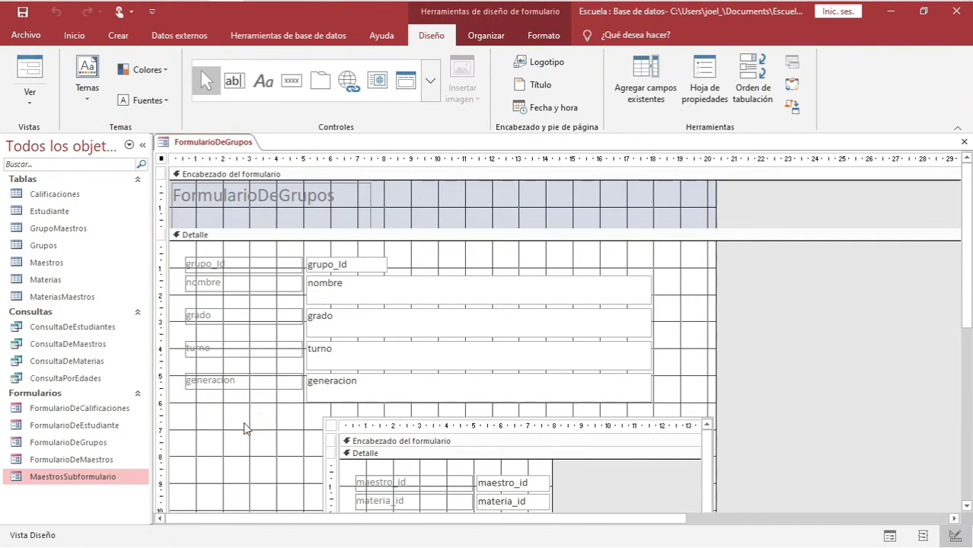
Move the subform left into the label's space and widen it toward the form's right edge
{"action": "left_click", "coordinate": [366, 428]}
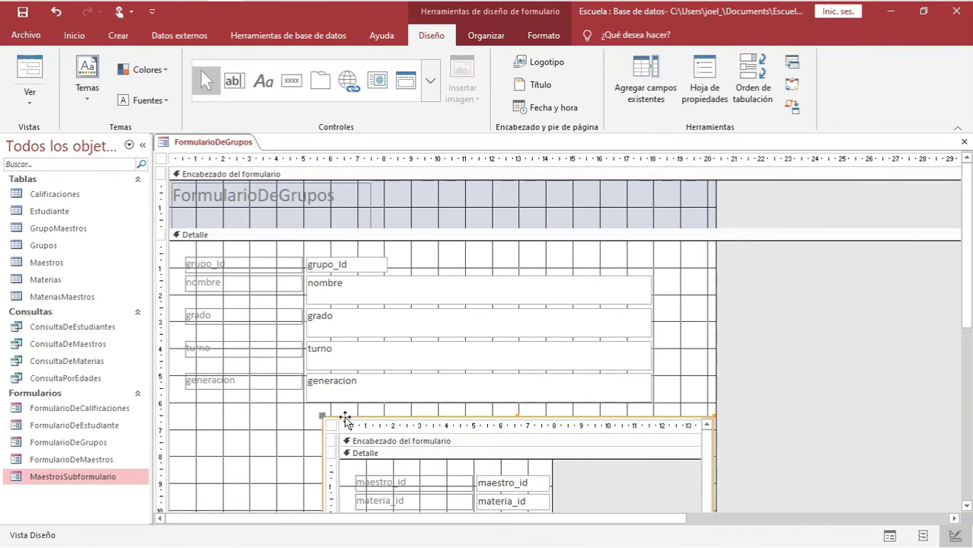
{"action": "left_click_drag", "start_coordinate": [344, 418], "coordinate": [207, 417]}
{"action": "scroll", "coordinate": [737, 380], "scroll_direction": "down", "scroll_amount": 4}
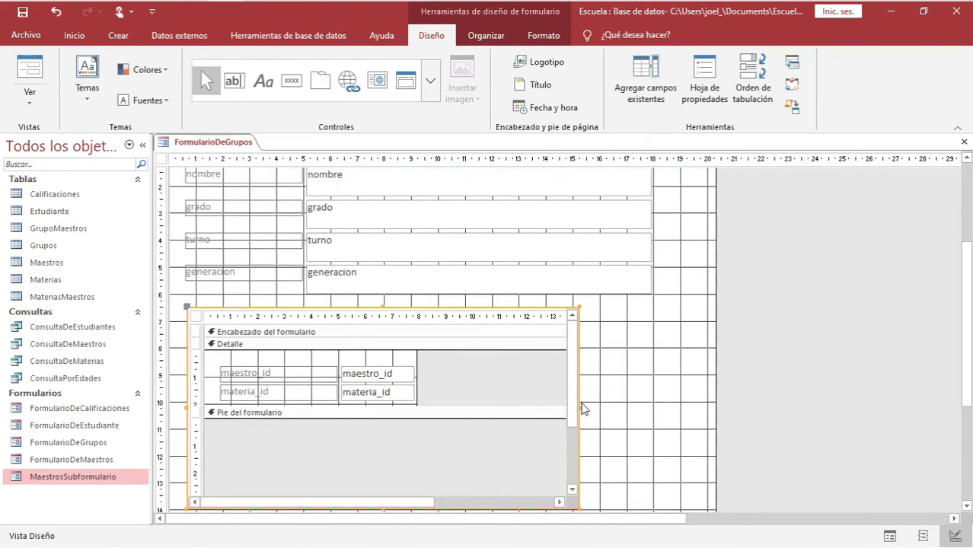
{"action": "left_click_drag", "start_coordinate": [579, 409], "coordinate": [652, 409]}
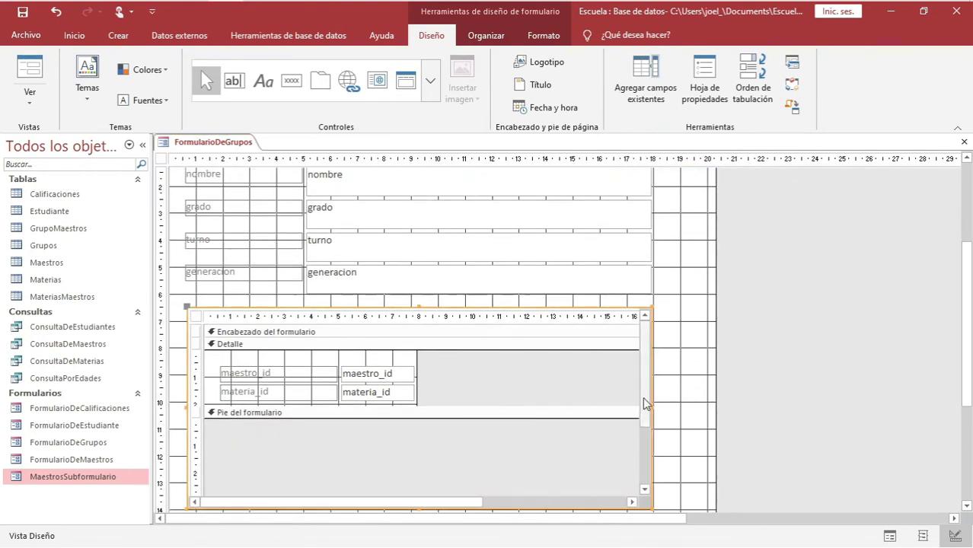
{"action": "left_click_drag", "start_coordinate": [418, 370], "coordinate": [639, 376]}
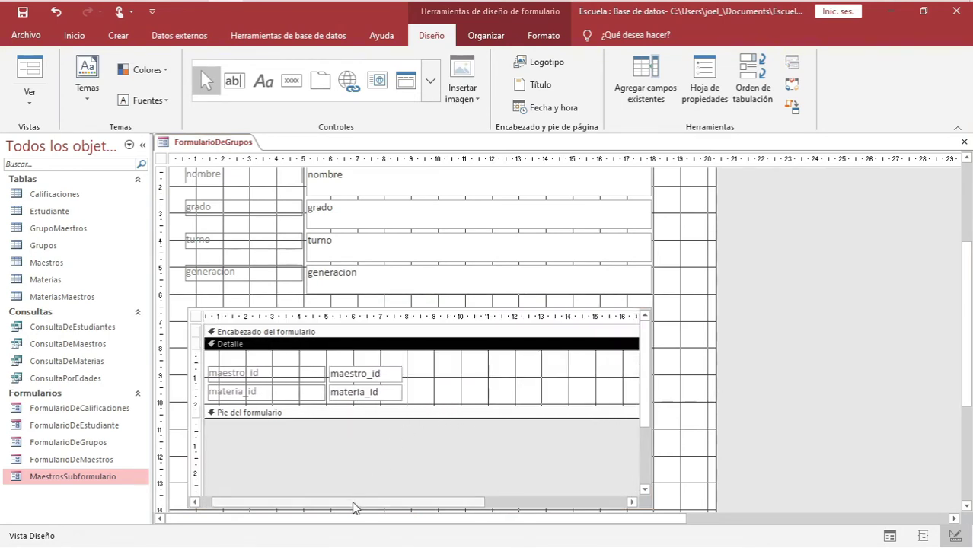
{"action": "left_click_drag", "start_coordinate": [358, 503], "coordinate": [346, 503]}
{"action": "right_click", "coordinate": [224, 148]}
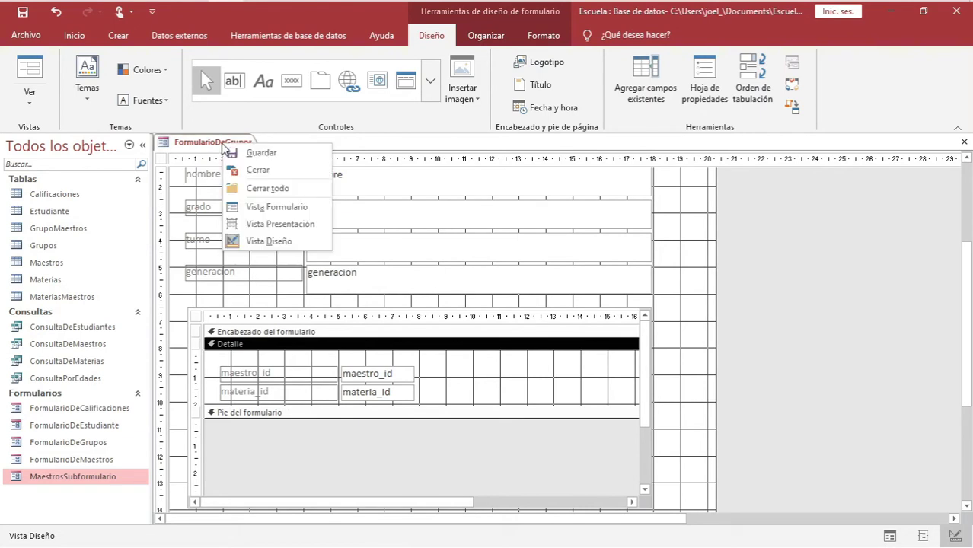
Return to Form view and check the subform's maestro_id and materia_id columns
{"action": "left_click", "coordinate": [268, 206]}
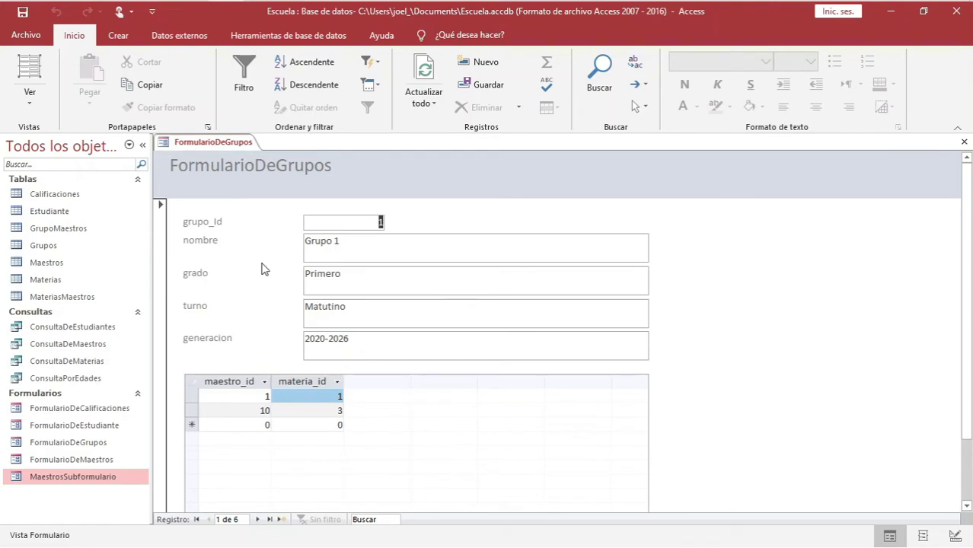
{"action": "left_click", "coordinate": [340, 255]}
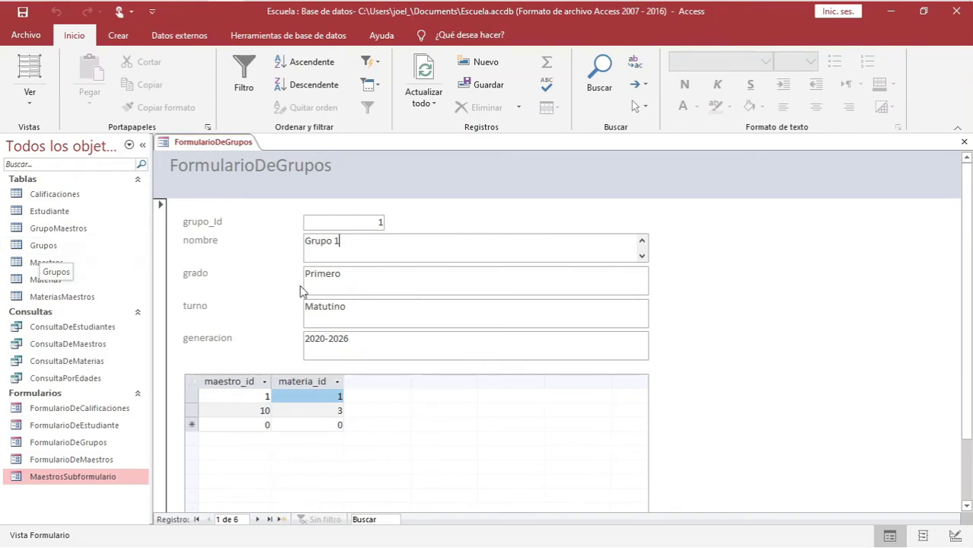
{"action": "left_click", "coordinate": [241, 382]}
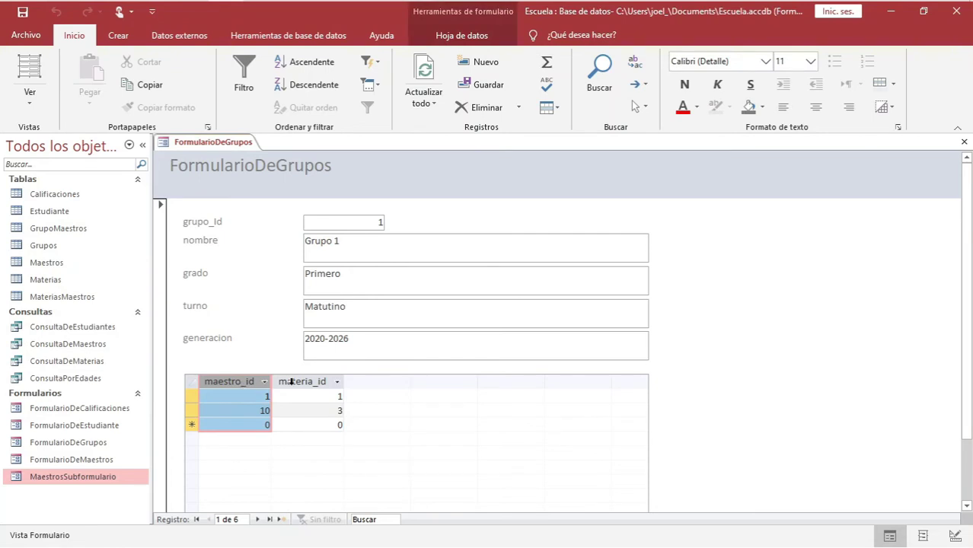
{"action": "left_click", "coordinate": [294, 382]}
{"action": "left_click", "coordinate": [250, 381]}
{"action": "left_click", "coordinate": [309, 383]}
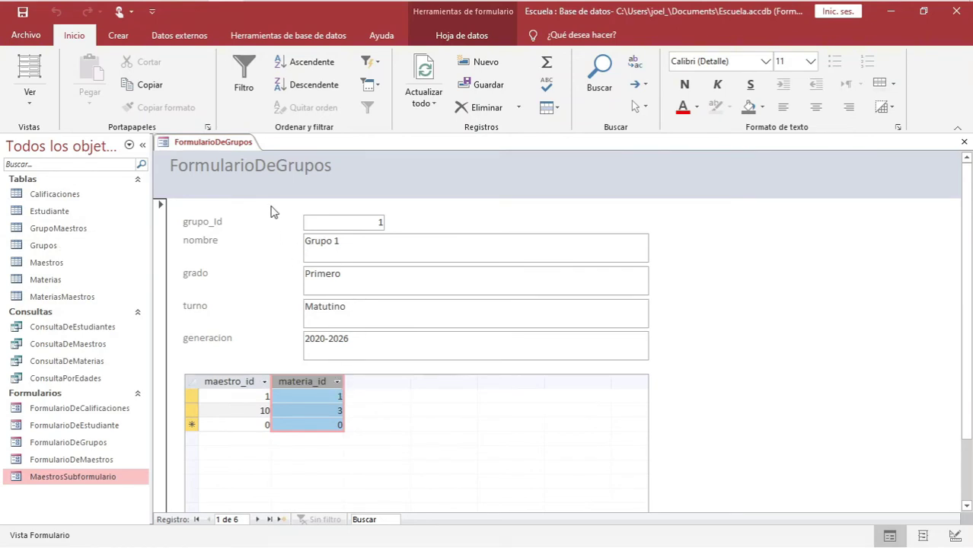
{"action": "left_click", "coordinate": [359, 258]}
{"action": "left_click", "coordinate": [230, 384]}
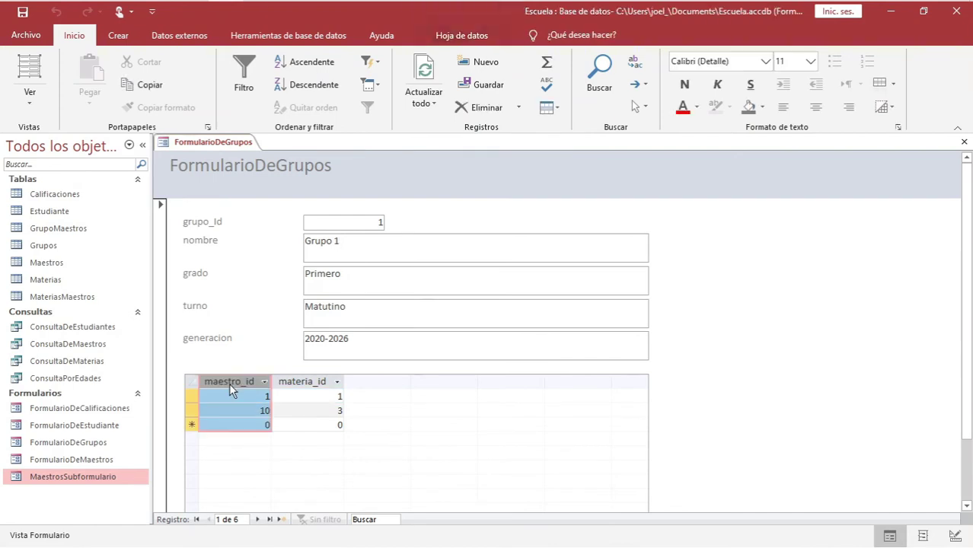
{"action": "left_click", "coordinate": [312, 385]}
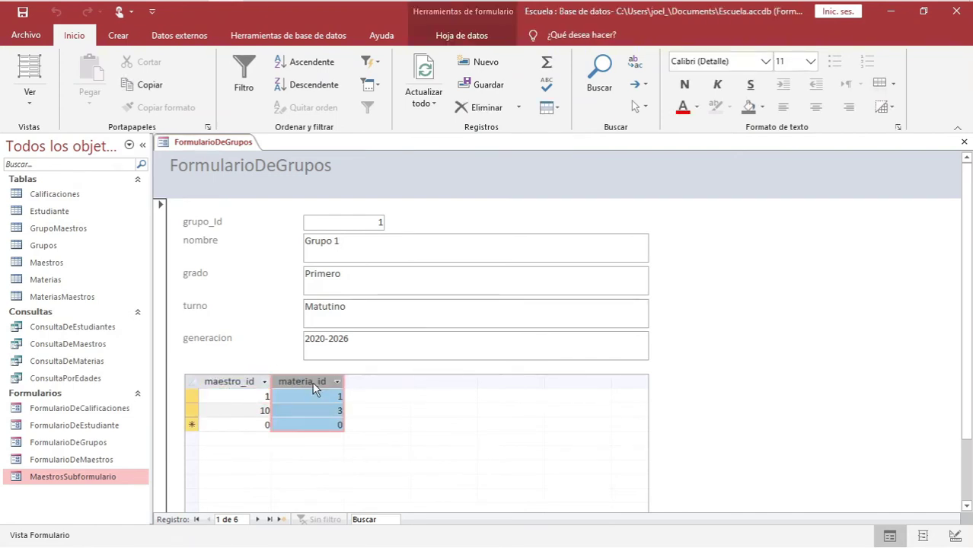
{"action": "left_click", "coordinate": [244, 384]}
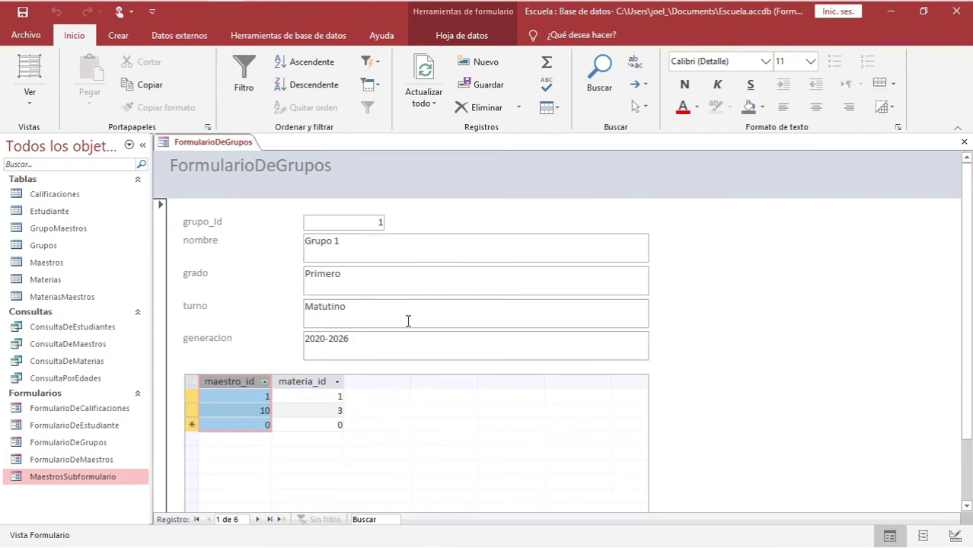
Browse the subform records, including maestro 10 / materia 3, checking both columns
{"action": "left_click", "coordinate": [366, 243]}
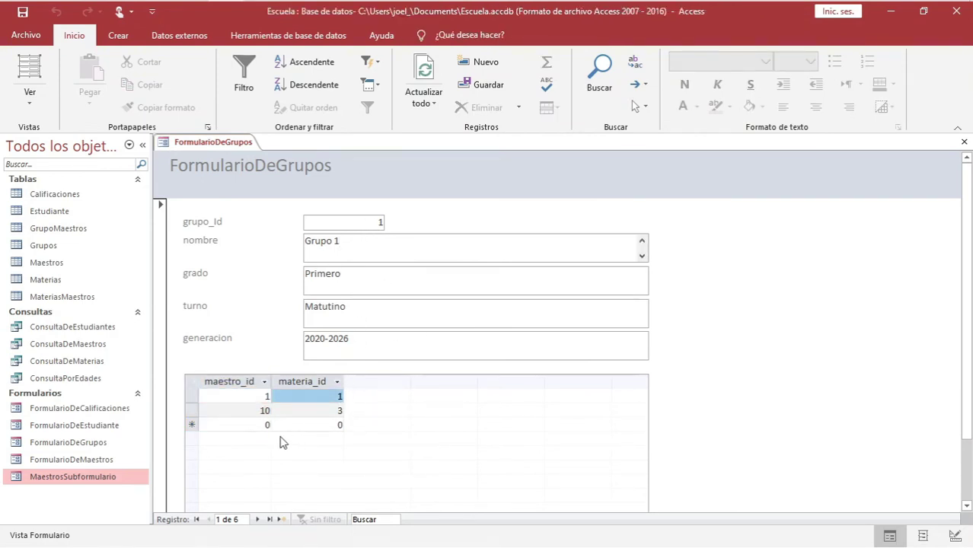
{"action": "left_click", "coordinate": [259, 400]}
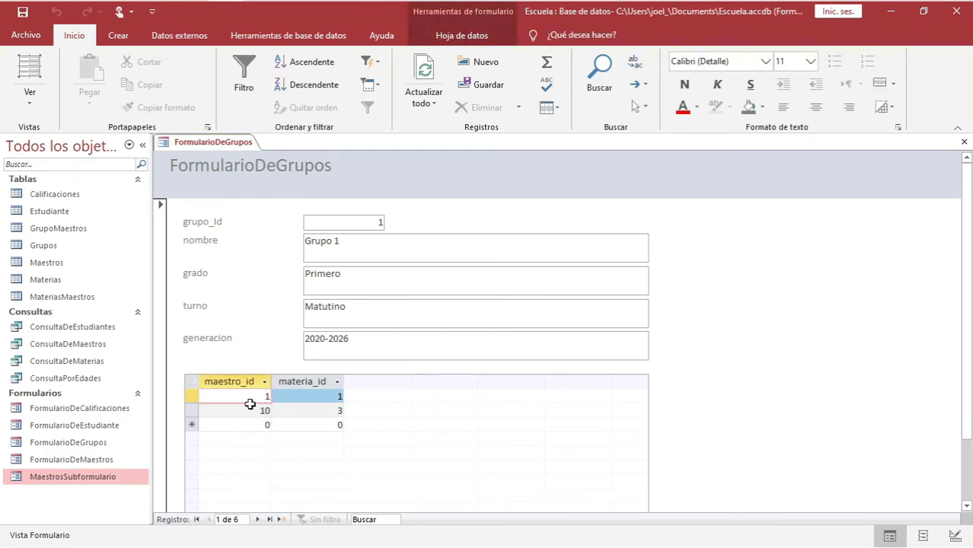
{"action": "left_click", "coordinate": [241, 414]}
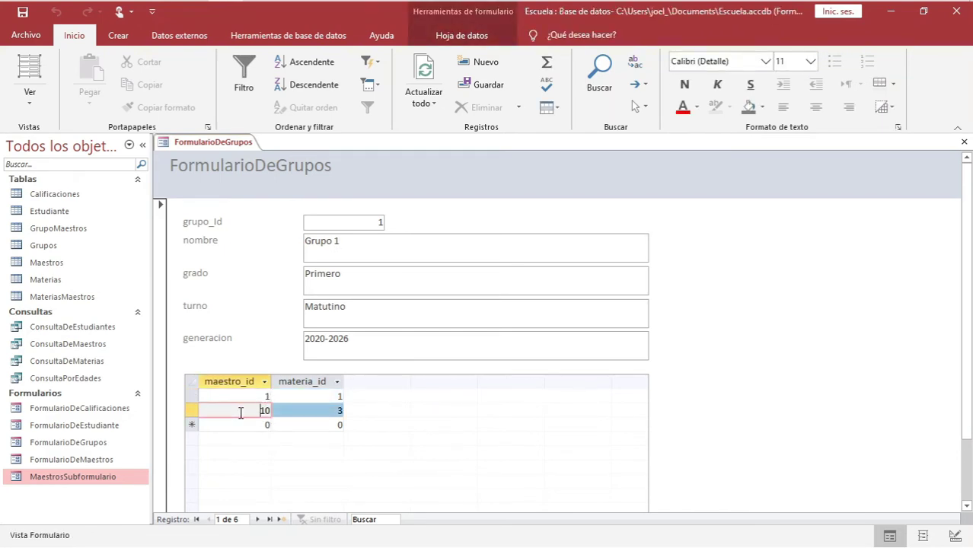
{"action": "left_click", "coordinate": [339, 411]}
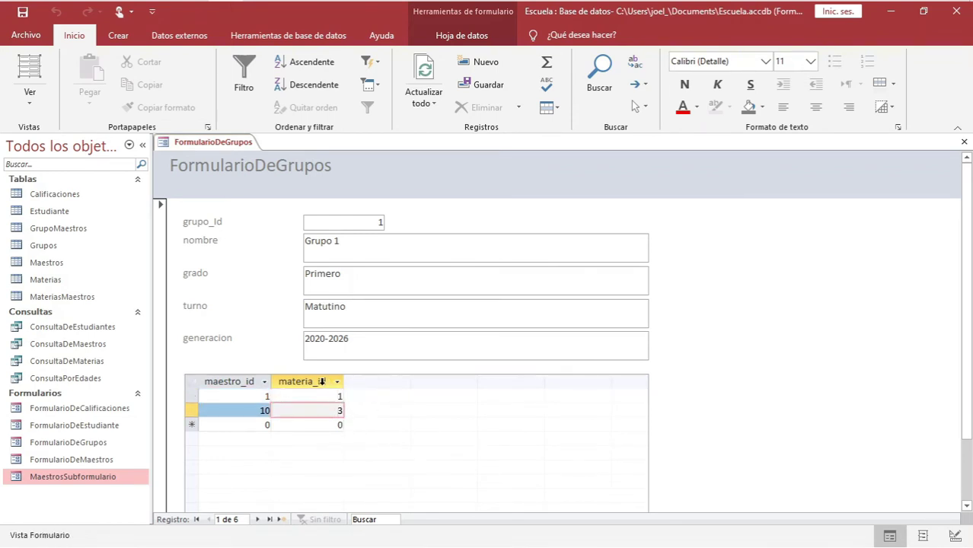
{"action": "left_click", "coordinate": [321, 382]}
{"action": "left_click", "coordinate": [240, 382]}
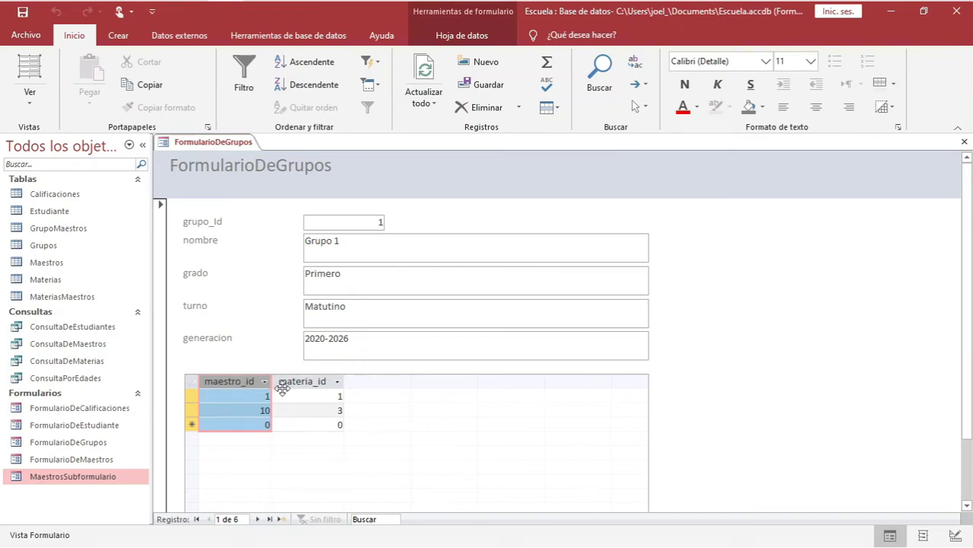
{"action": "left_click", "coordinate": [308, 383]}
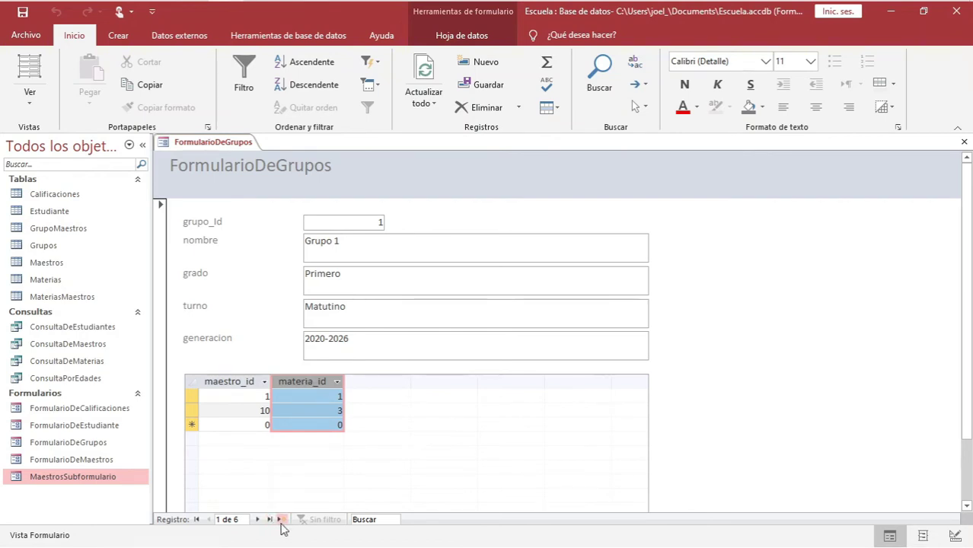
{"action": "left_click", "coordinate": [239, 381]}
{"action": "left_click", "coordinate": [295, 383]}
Close FormularioDeGrupos saving both forms, then bring up MaestrosSubformulario's context menu
{"action": "right_click", "coordinate": [224, 145]}
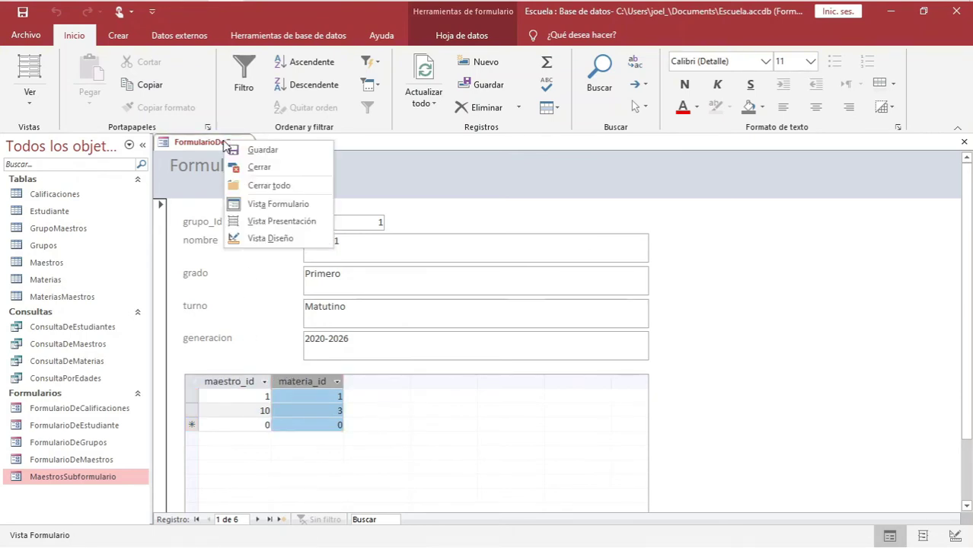
{"action": "left_click", "coordinate": [256, 167]}
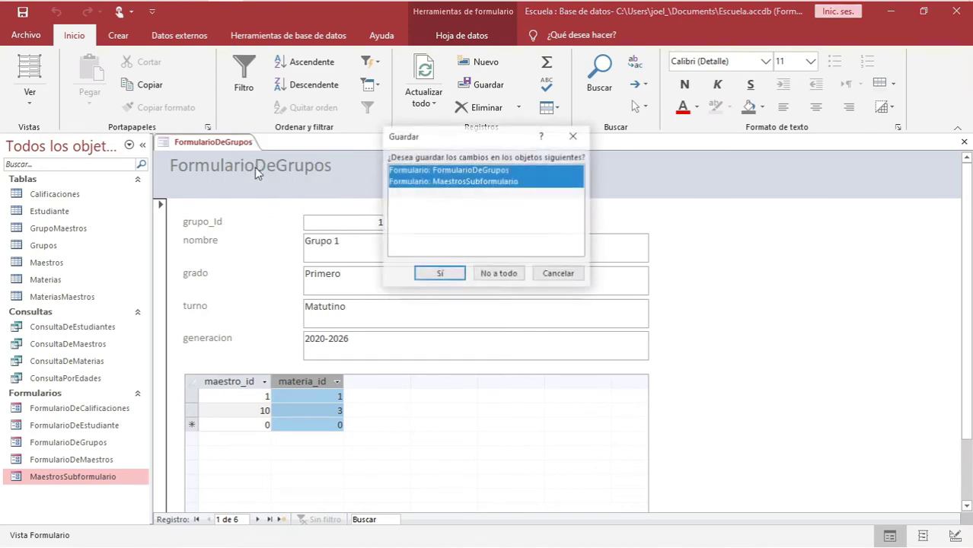
{"action": "left_click", "coordinate": [438, 277]}
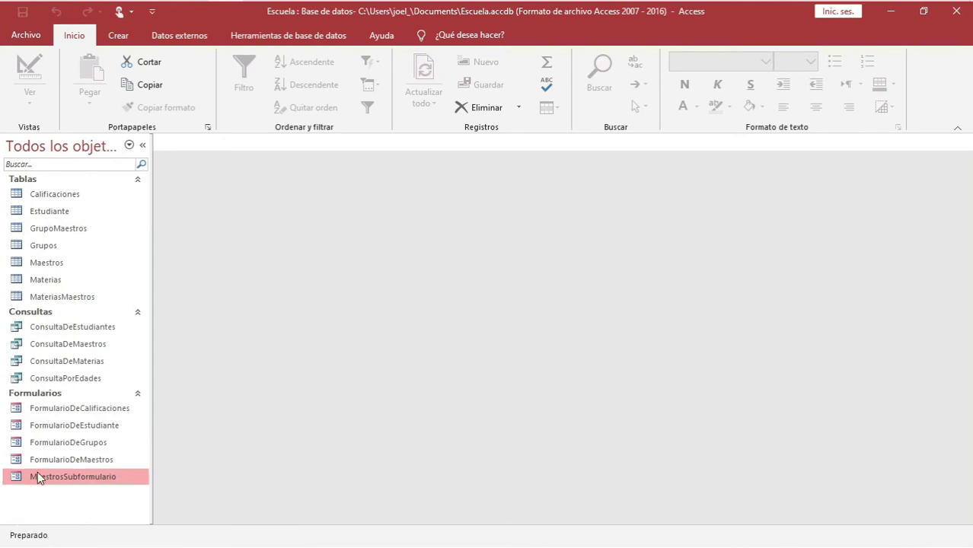
{"action": "right_click", "coordinate": [61, 478]}
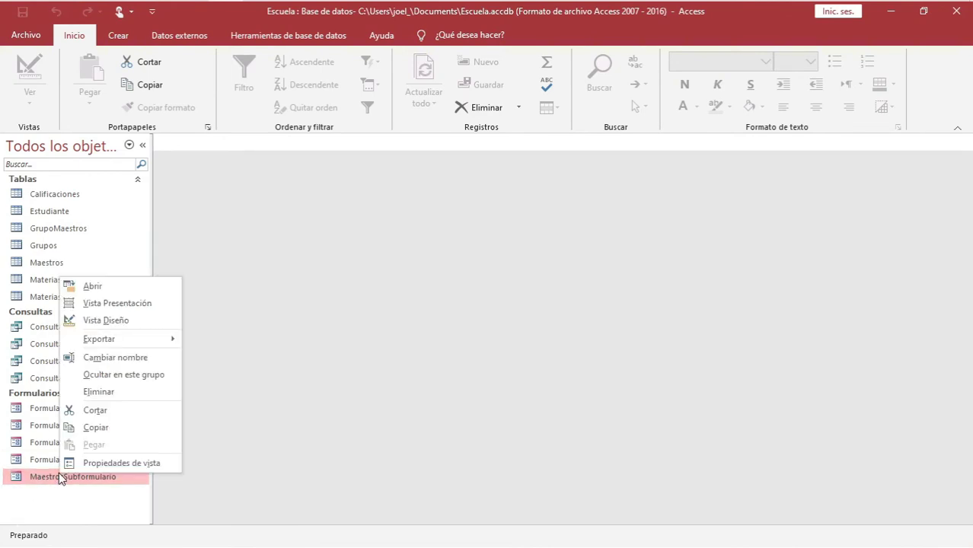
Open MaestrosSubformulario in Design view and select its maestro_id and materia_id text boxes
{"action": "left_click", "coordinate": [114, 320]}
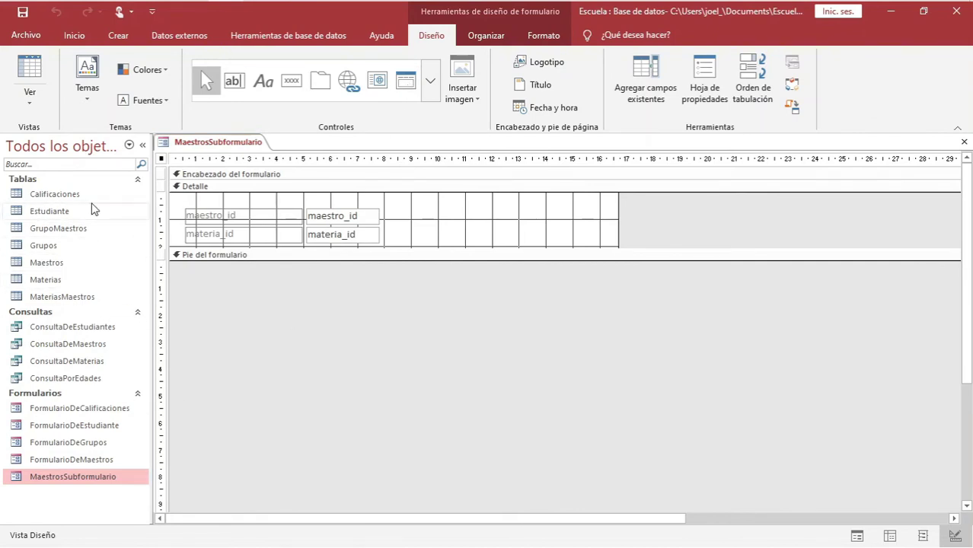
{"action": "left_click", "coordinate": [326, 216]}
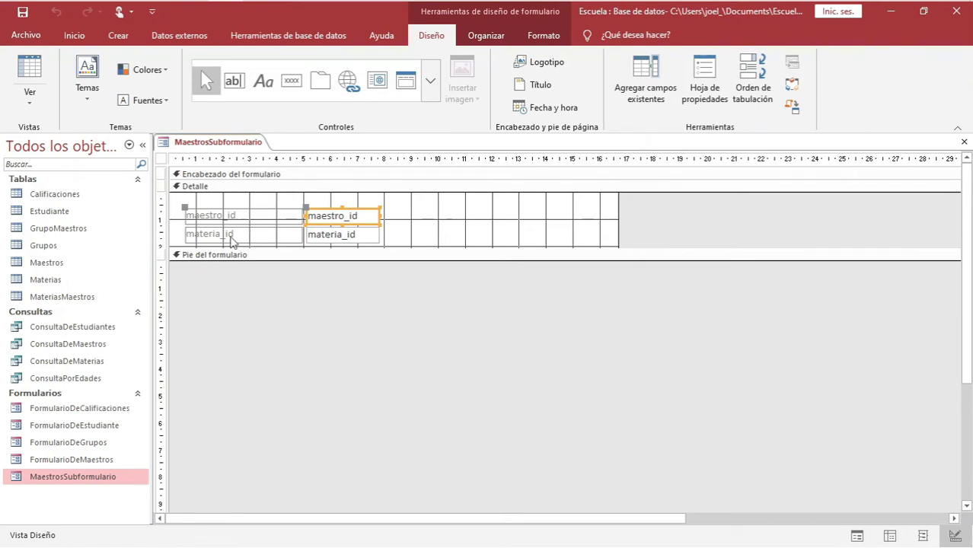
{"action": "left_click", "coordinate": [346, 236]}
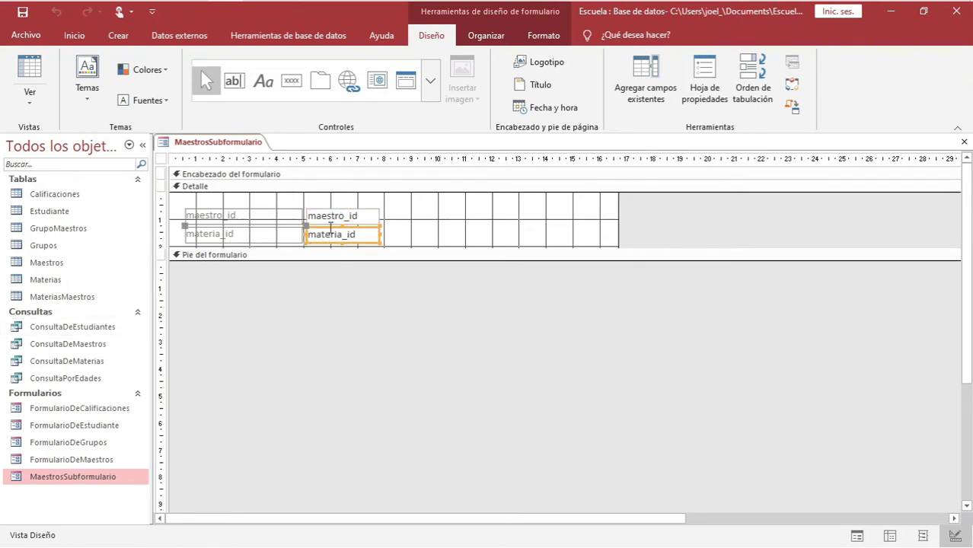
Delete the maestro_id text box and place a combo box in its spot
{"action": "left_click", "coordinate": [332, 216]}
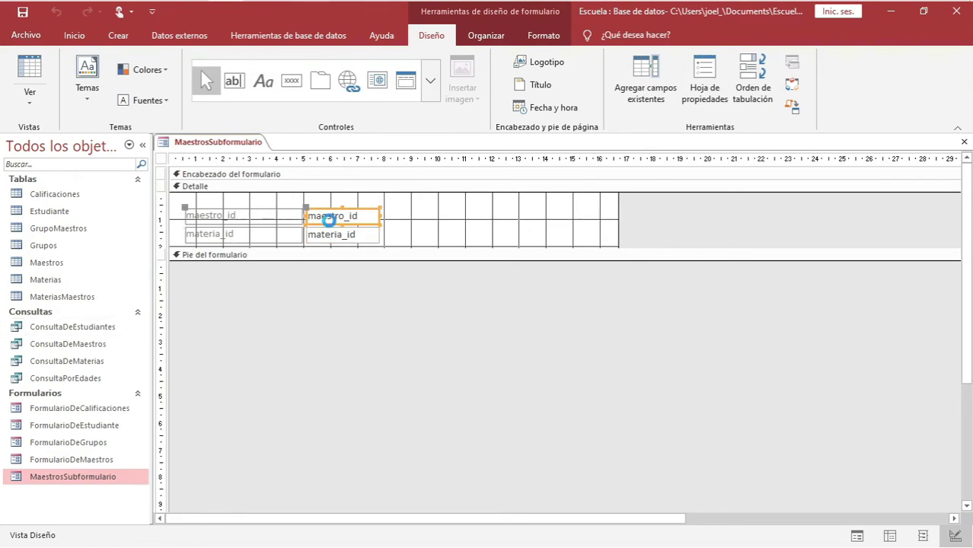
{"action": "key", "text": "Delete"}
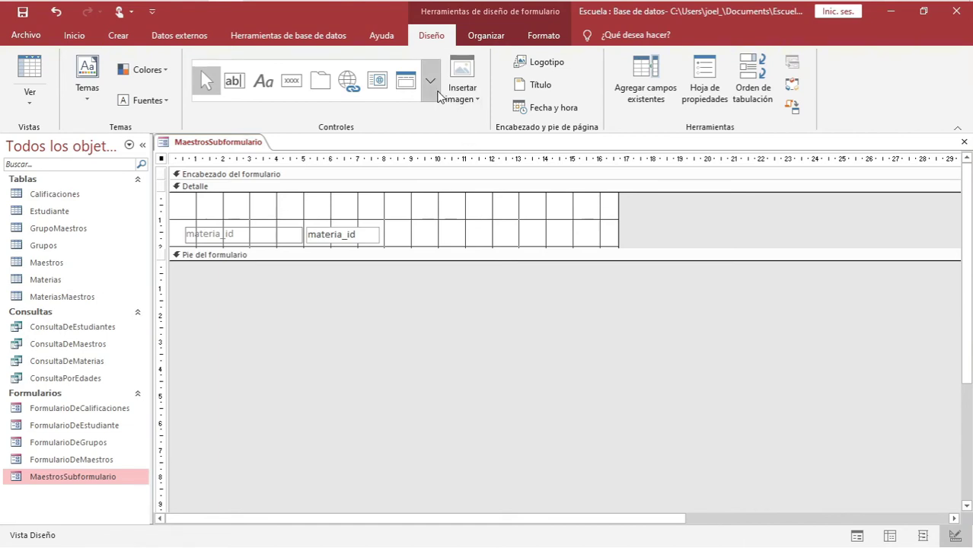
{"action": "left_click", "coordinate": [430, 81]}
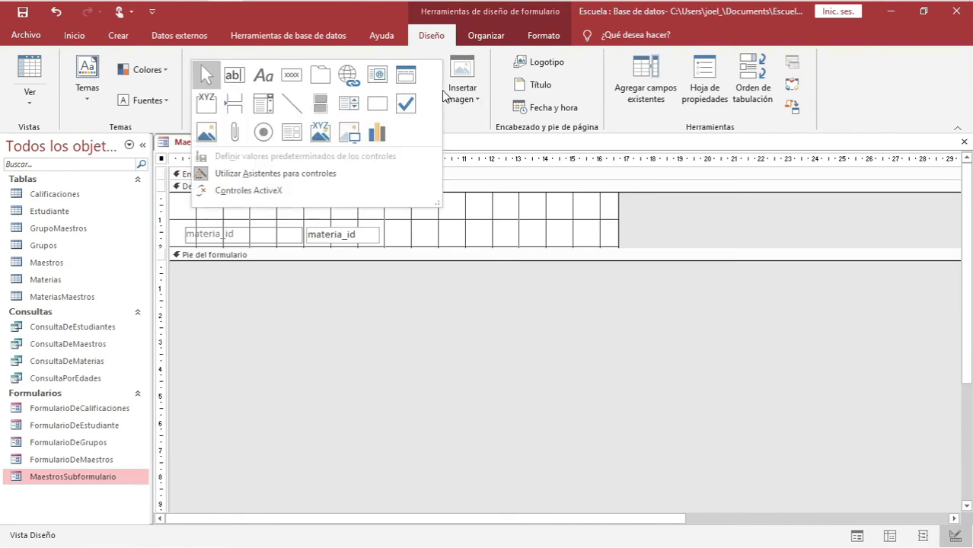
{"action": "left_click", "coordinate": [259, 115]}
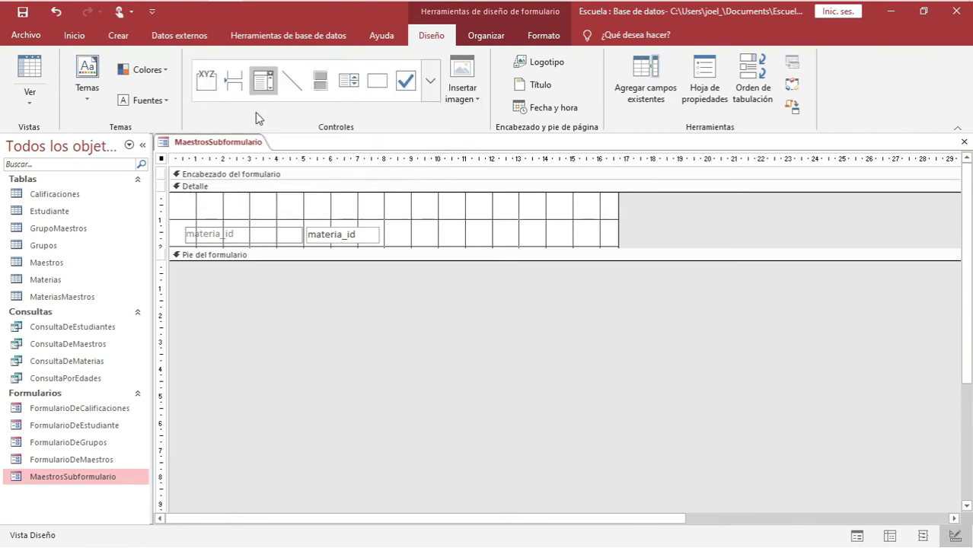
{"action": "left_click", "coordinate": [195, 209]}
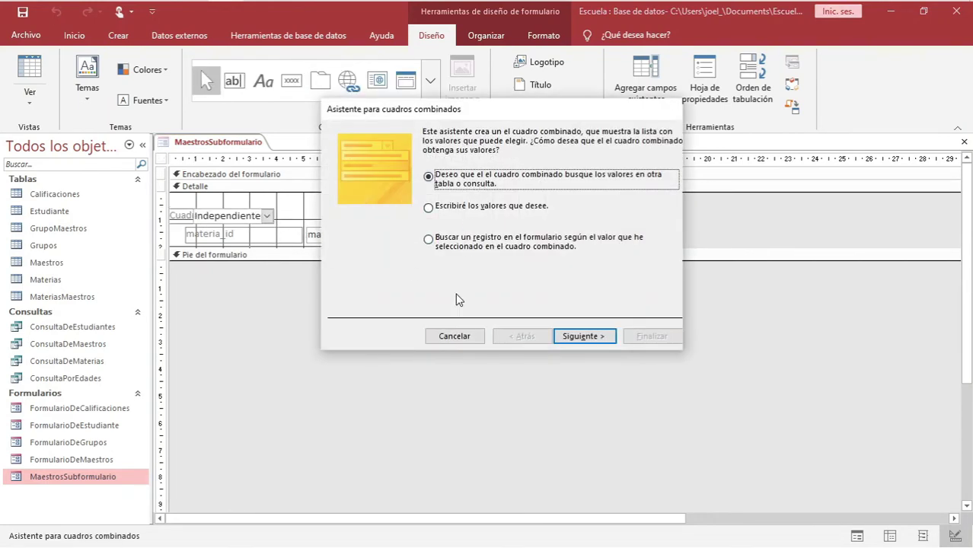
Make the combo box look up nombre, apaterno and amaterno from the Maestros table
{"action": "left_click", "coordinate": [563, 333]}
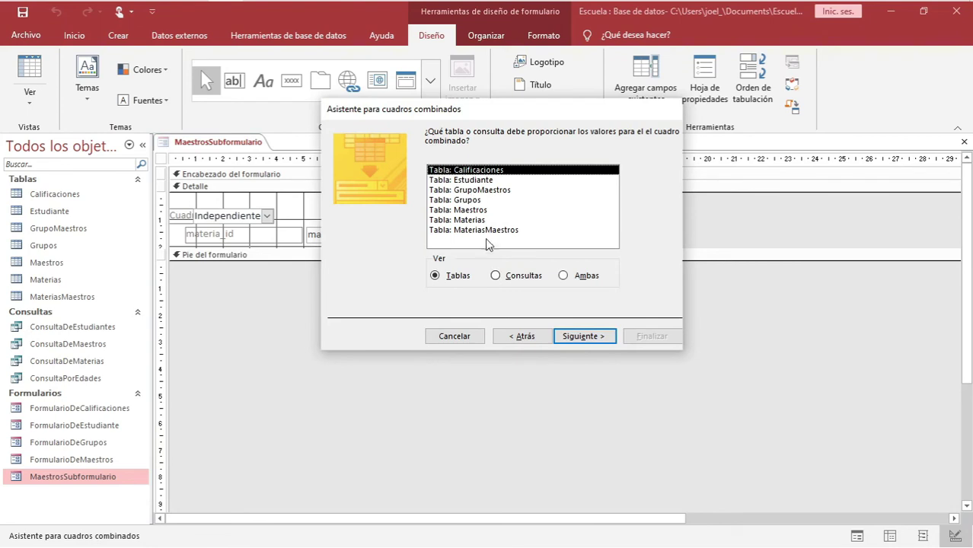
{"action": "left_click", "coordinate": [474, 210]}
{"action": "left_click", "coordinate": [572, 334]}
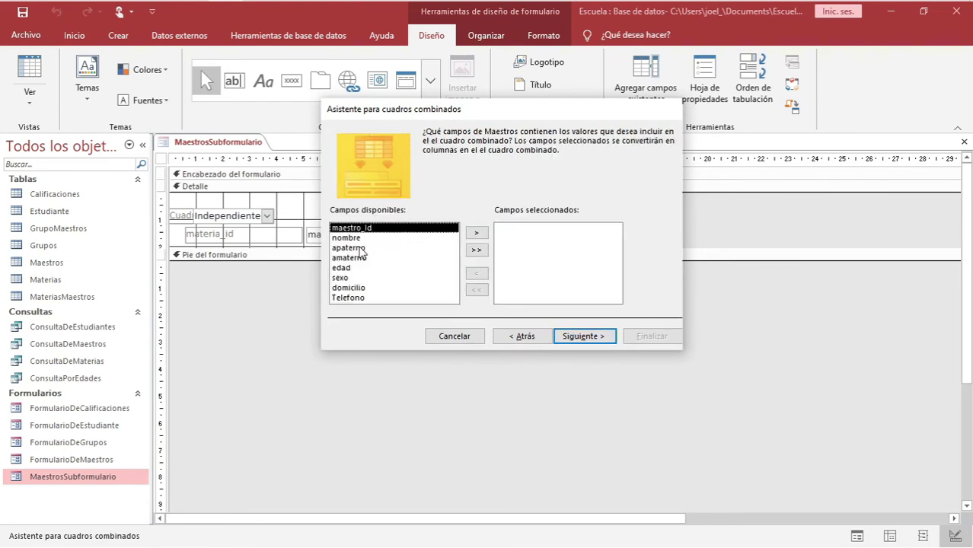
{"action": "left_click", "coordinate": [351, 239]}
{"action": "left_click", "coordinate": [477, 232]}
{"action": "left_click", "coordinate": [476, 232]}
{"action": "left_click", "coordinate": [477, 233]}
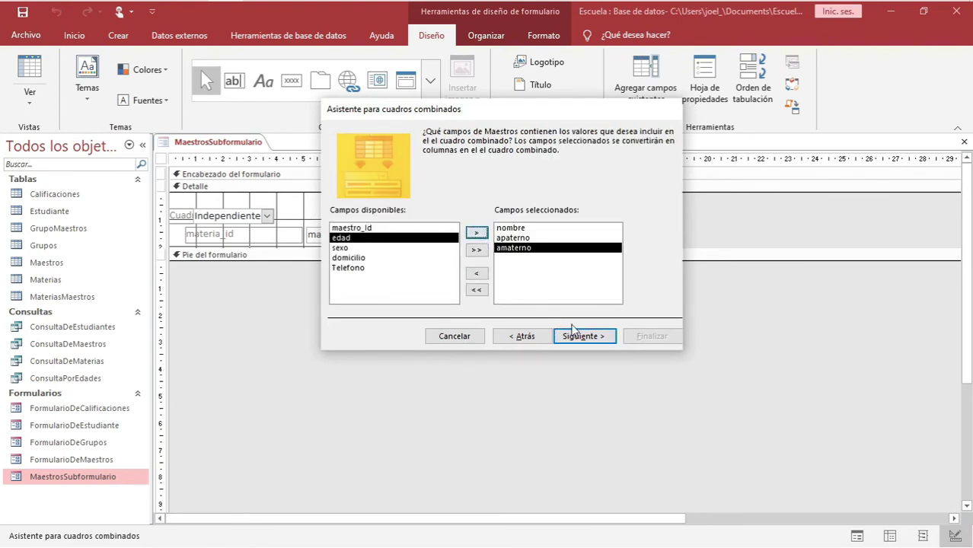
{"action": "left_click", "coordinate": [586, 338]}
{"action": "left_click", "coordinate": [581, 338]}
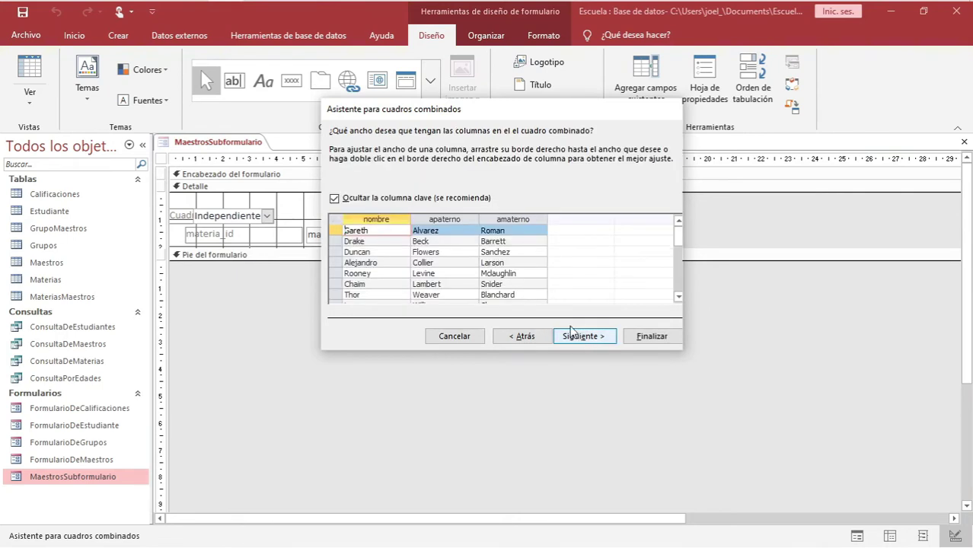
{"action": "left_click", "coordinate": [595, 340]}
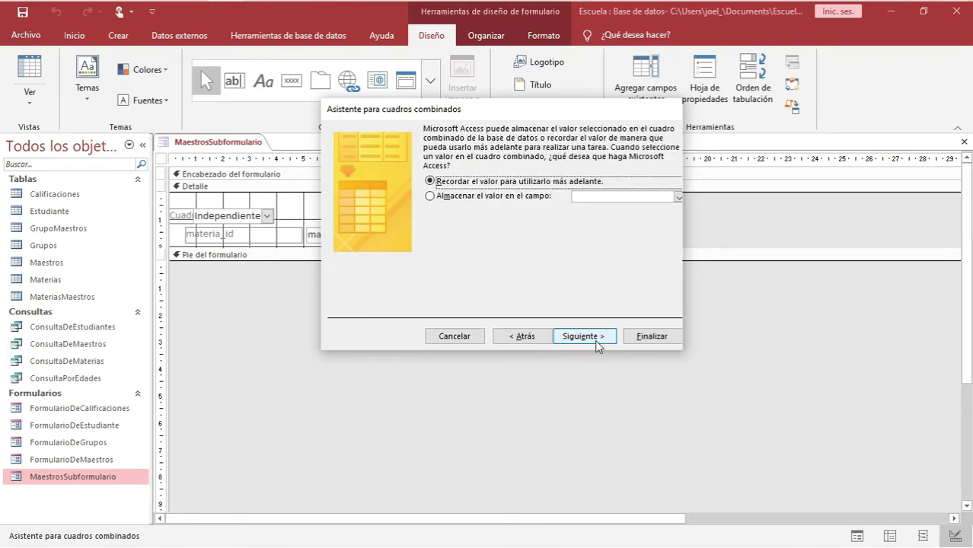
Store the chosen value in maestro_id and label the combo box Maestro
{"action": "left_click", "coordinate": [484, 200]}
{"action": "left_click", "coordinate": [677, 198]}
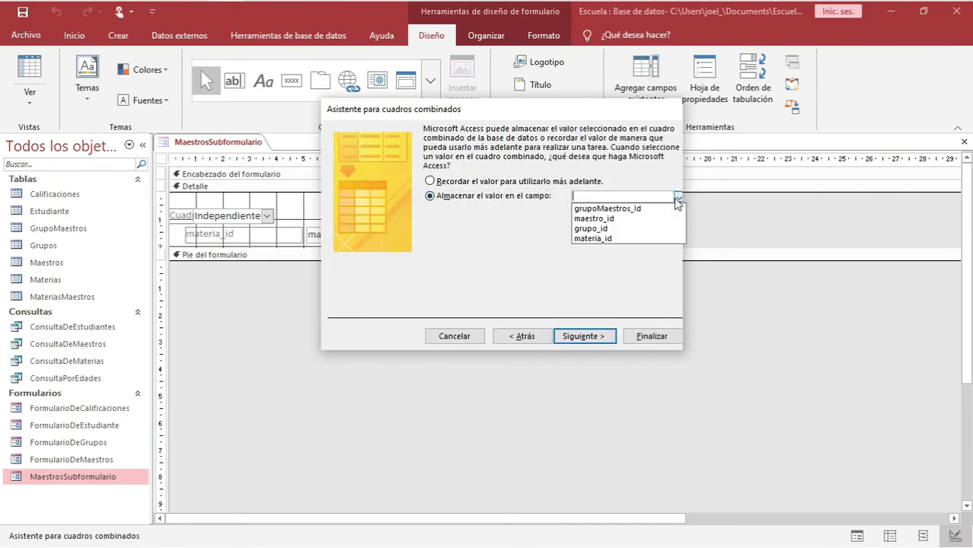
{"action": "left_click", "coordinate": [584, 221]}
{"action": "left_click", "coordinate": [586, 336]}
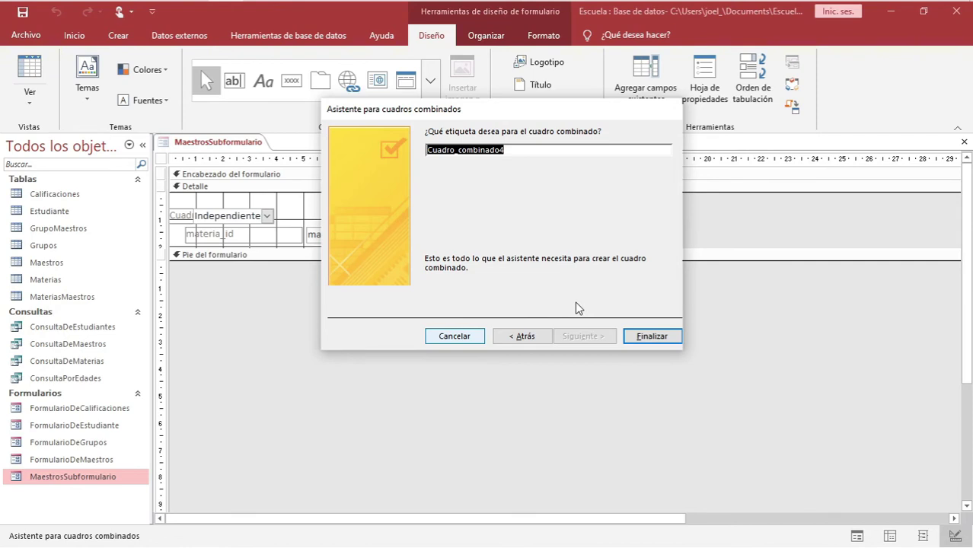
{"action": "type", "text": "Maestro"}
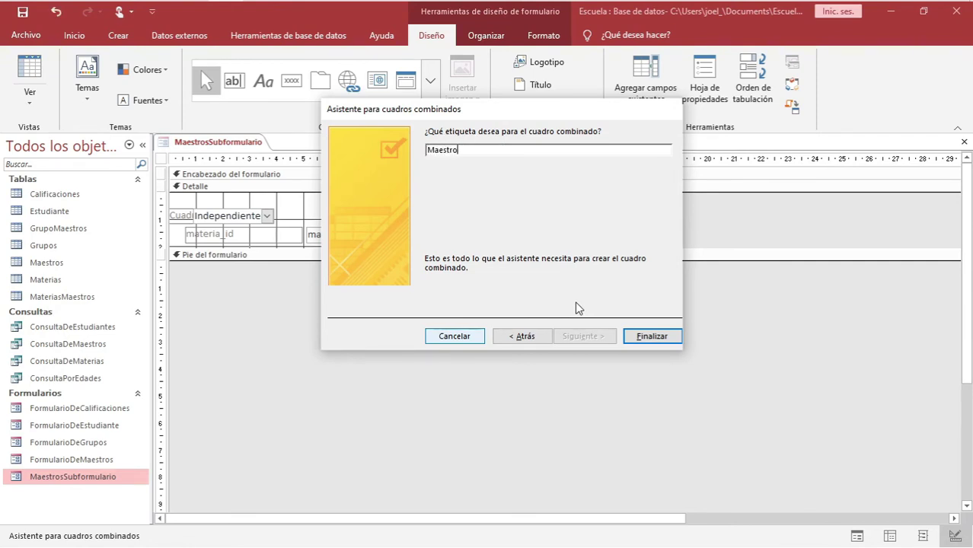
{"action": "key", "text": "Return"}
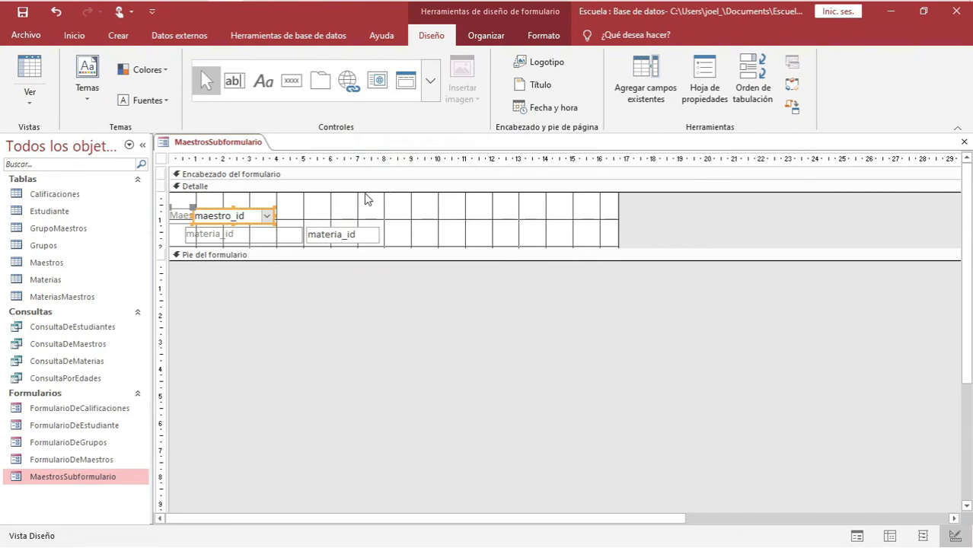
{"action": "left_click", "coordinate": [342, 230]}
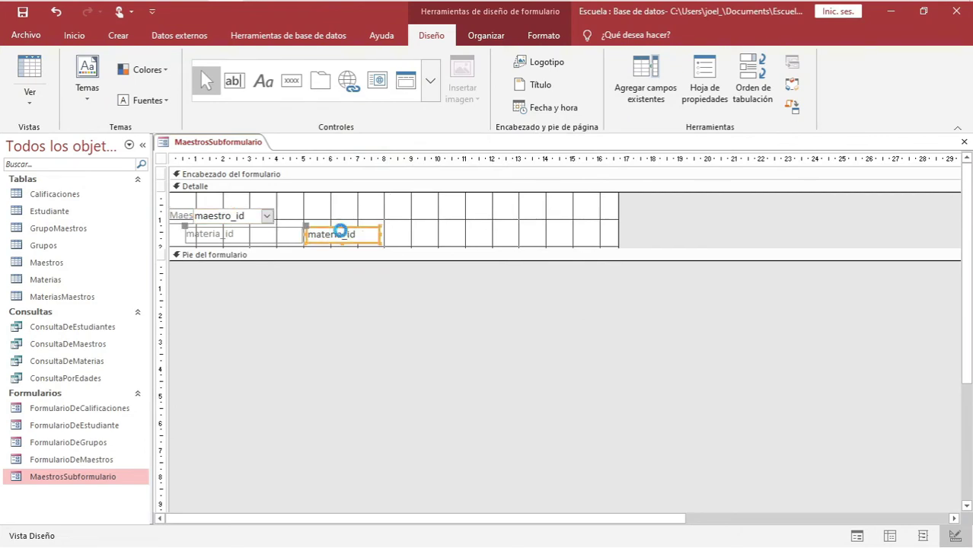
Delete the materia_id text box and place a combo box in its spot
{"action": "key", "text": "Delete"}
{"action": "left_click", "coordinate": [430, 84]}
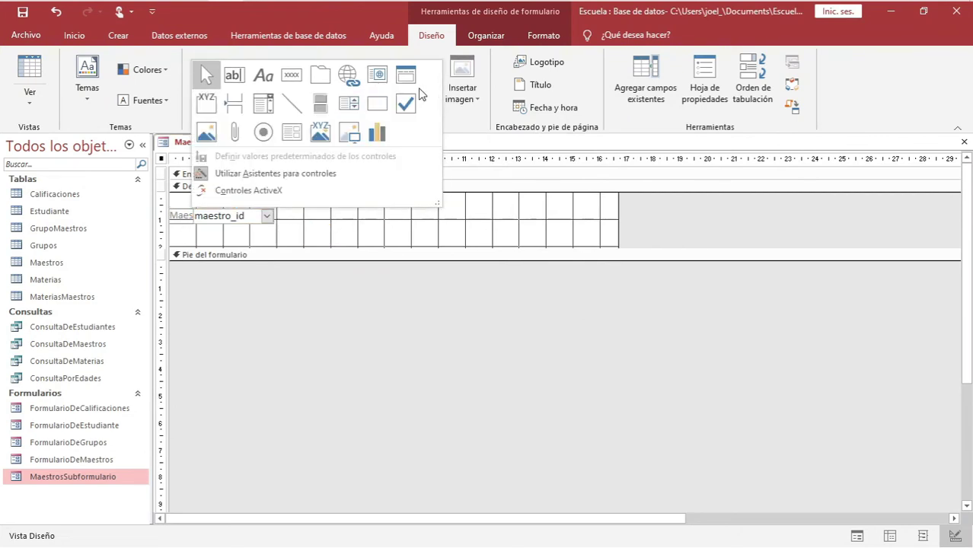
{"action": "left_click", "coordinate": [263, 103]}
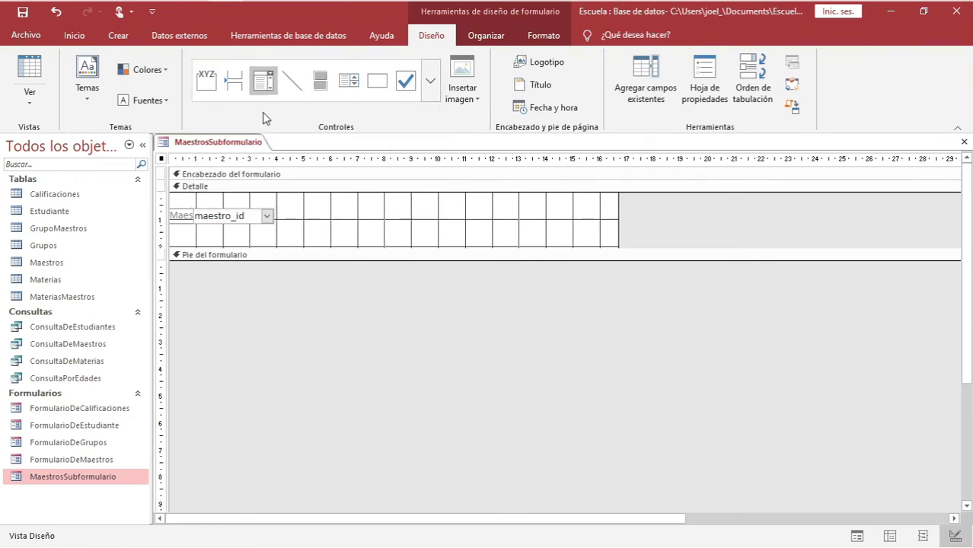
{"action": "left_click", "coordinate": [187, 228]}
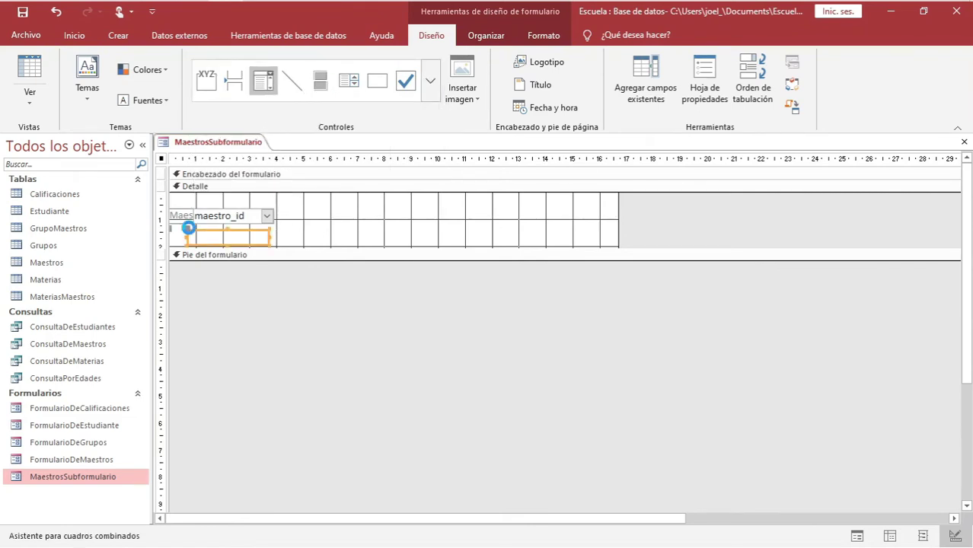
Make the combo box look up nombre from the Materias table
{"action": "left_click", "coordinate": [571, 337]}
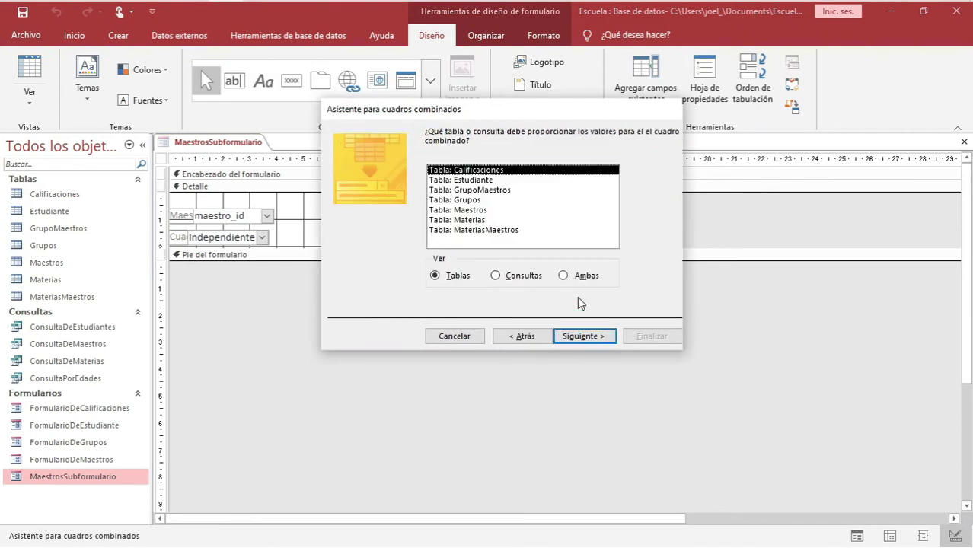
{"action": "left_click", "coordinate": [463, 220]}
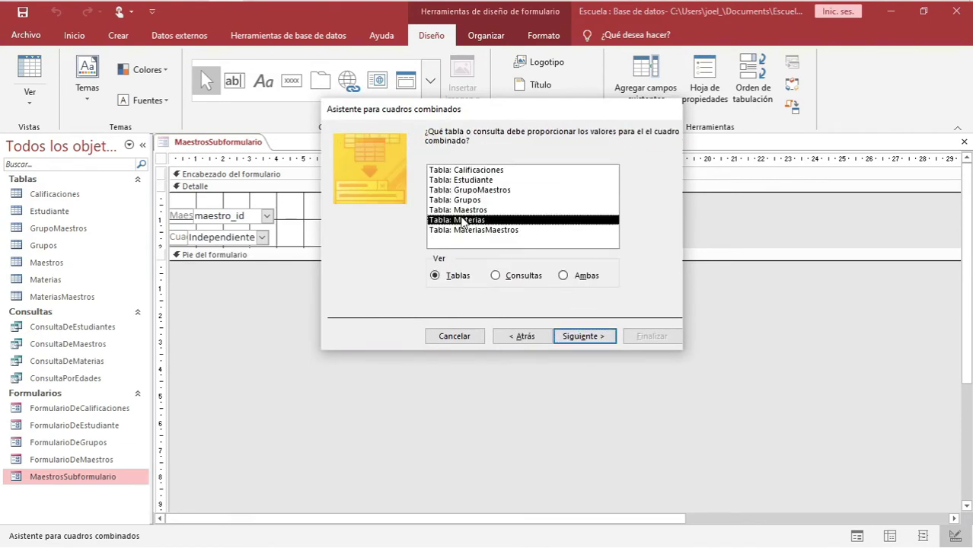
{"action": "left_click", "coordinate": [579, 335]}
{"action": "left_click", "coordinate": [340, 239]}
{"action": "left_click", "coordinate": [475, 233]}
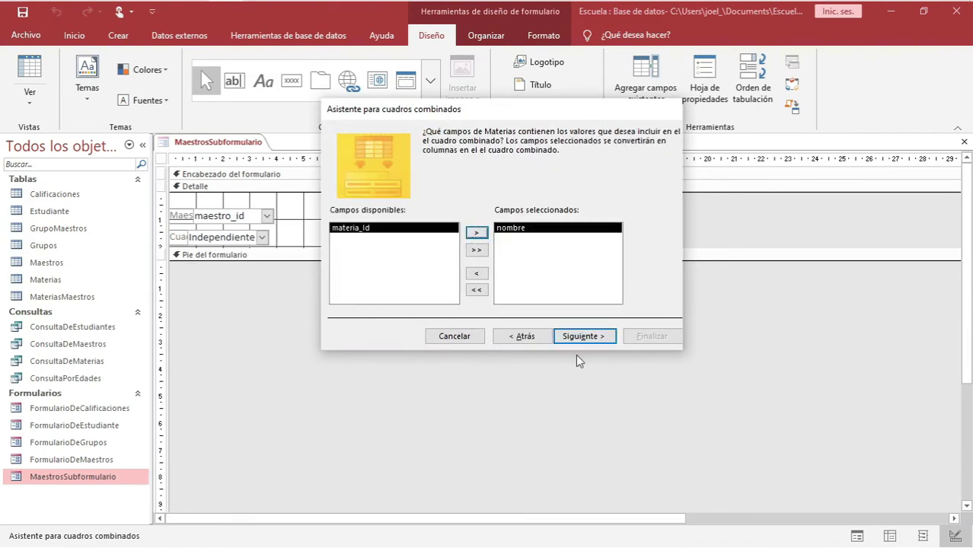
{"action": "left_click", "coordinate": [587, 337]}
{"action": "left_click", "coordinate": [587, 340]}
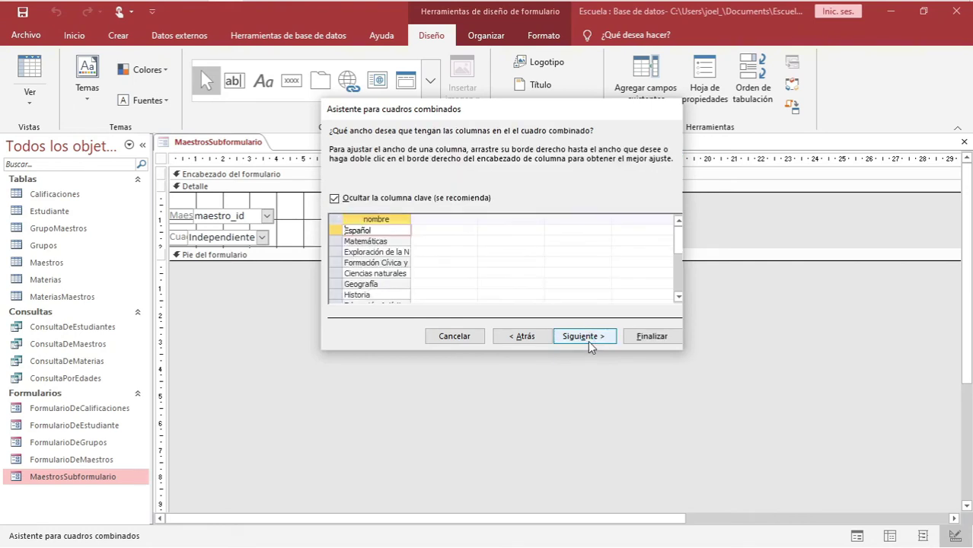
{"action": "left_click", "coordinate": [579, 338]}
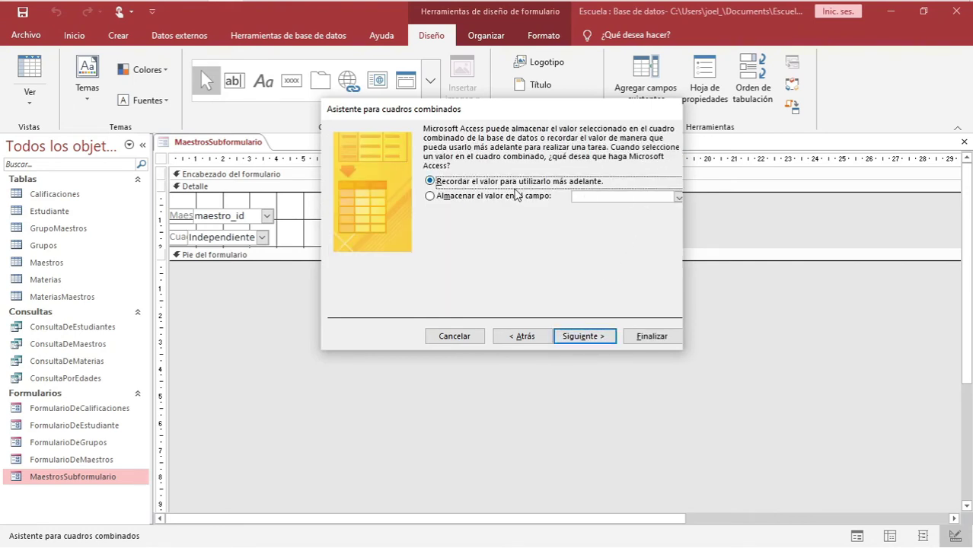
Store the chosen value in materia_id and label the combo box Materia
{"action": "left_click", "coordinate": [515, 196]}
{"action": "left_click", "coordinate": [677, 196]}
{"action": "left_click", "coordinate": [663, 218]}
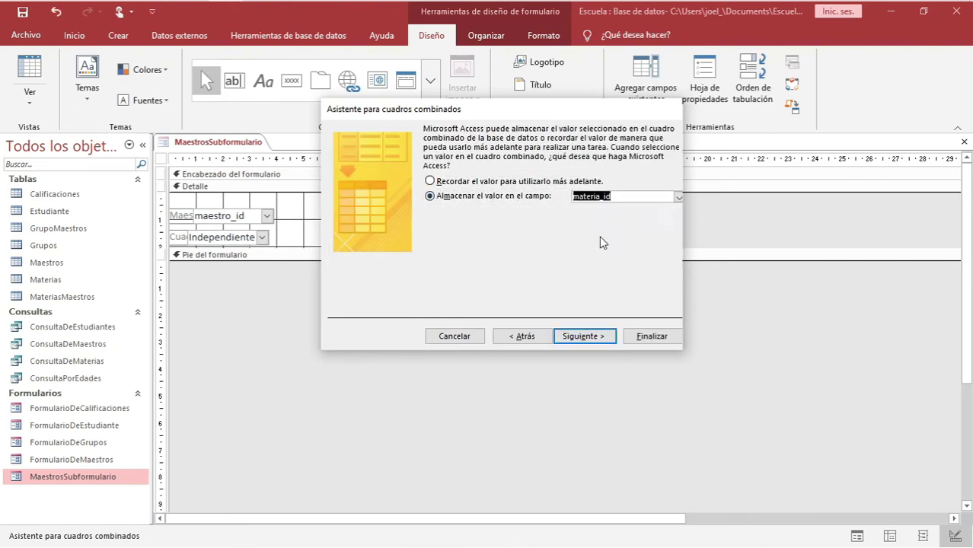
{"action": "left_click", "coordinate": [579, 338]}
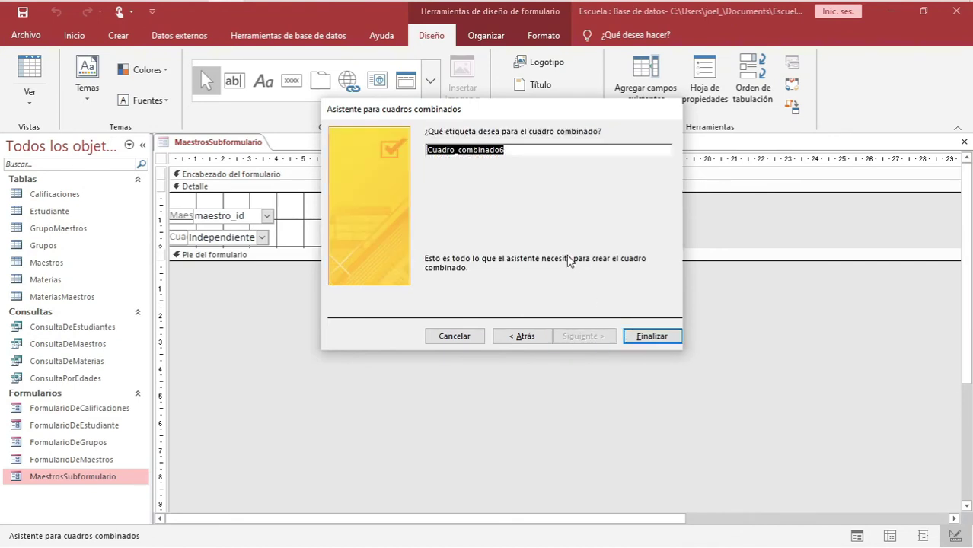
{"action": "type", "text": "Materia"}
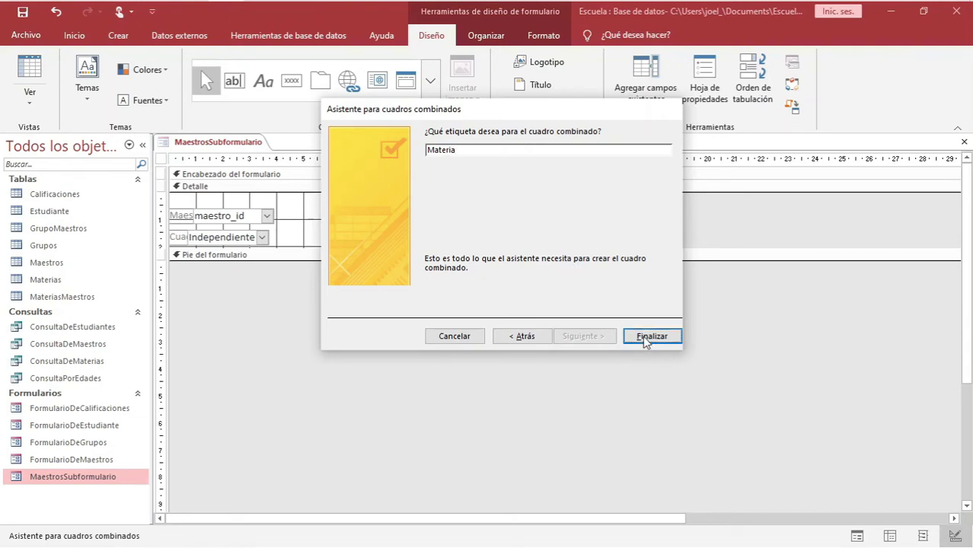
{"action": "left_click", "coordinate": [651, 337]}
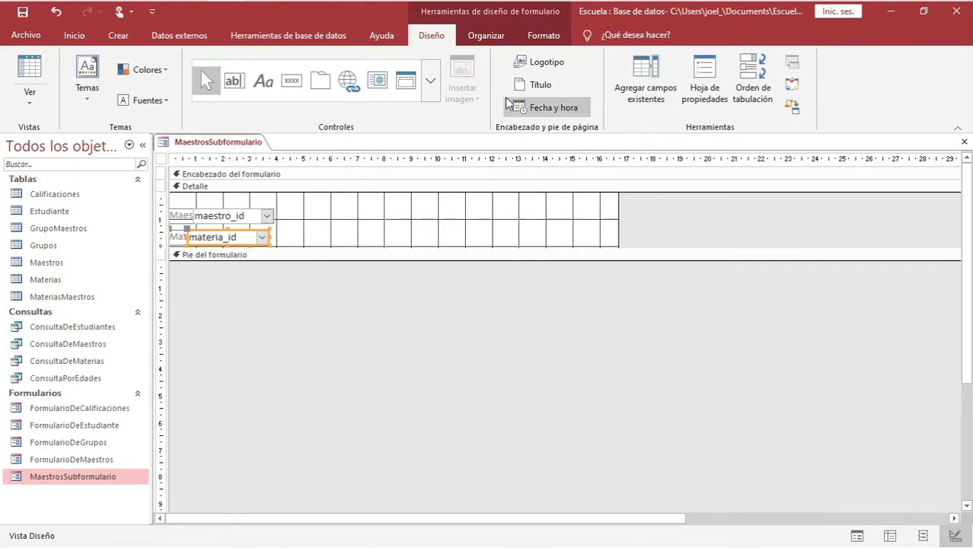
Give the Maestro and Materia rows narrow control margins and a stacked layout
{"action": "left_click", "coordinate": [491, 38]}
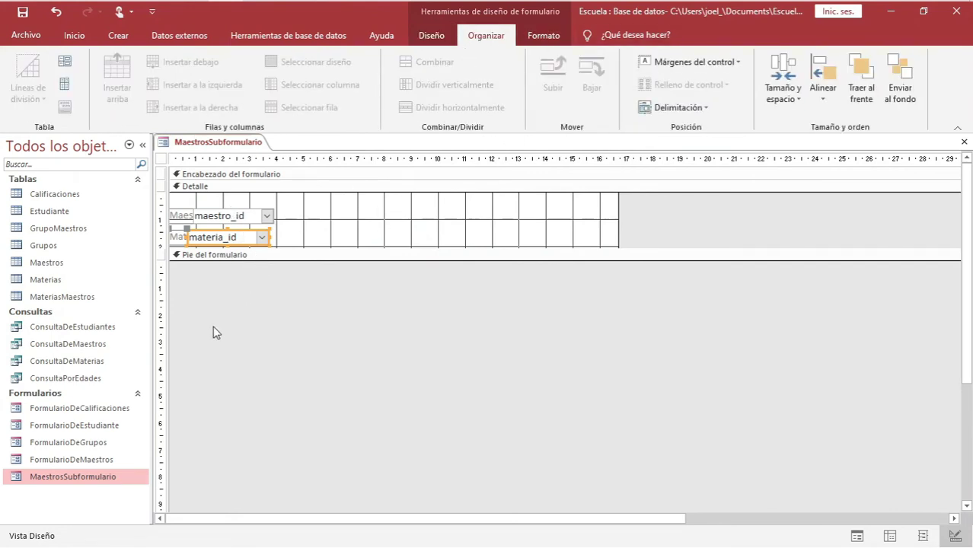
{"action": "left_click", "coordinate": [185, 217]}
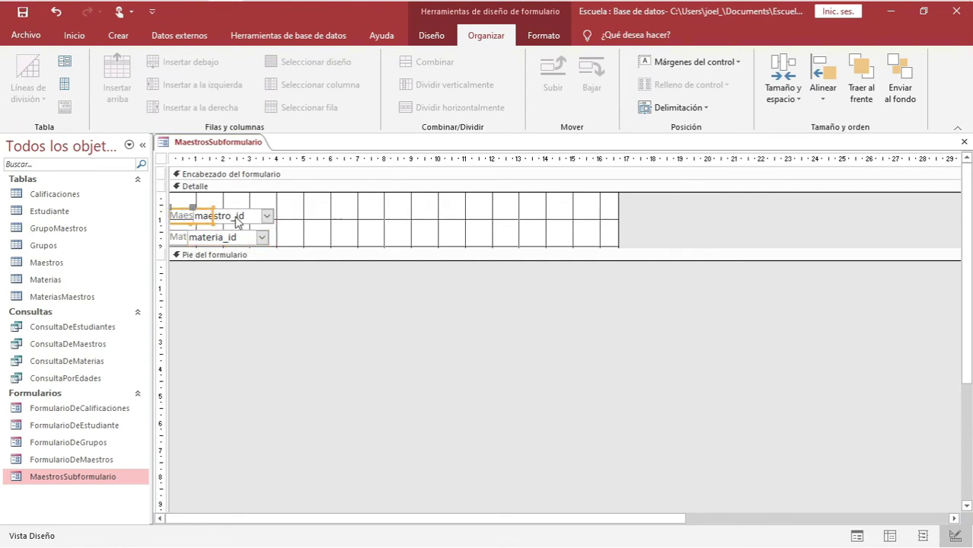
{"action": "left_click", "coordinate": [183, 238], "text": "shift"}
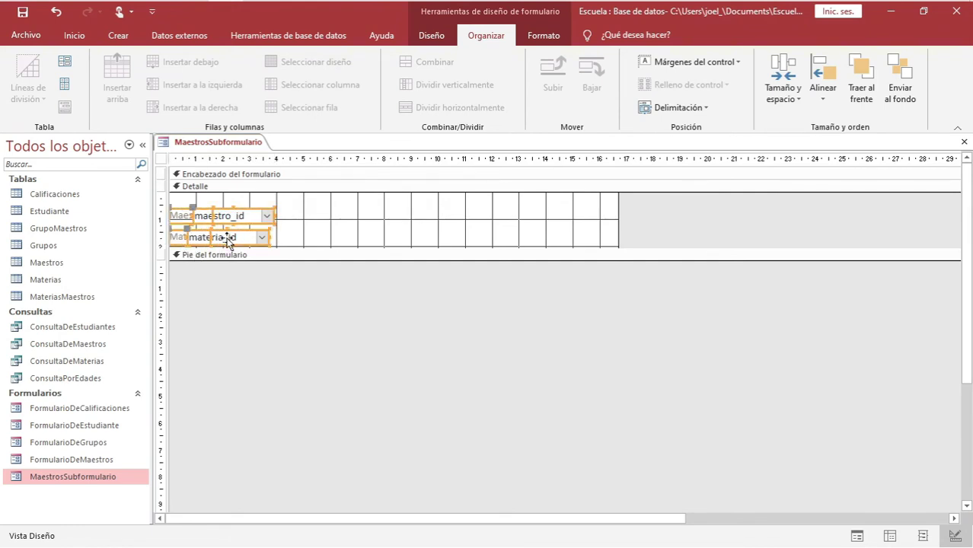
{"action": "left_click", "coordinate": [727, 67]}
{"action": "left_click", "coordinate": [665, 124]}
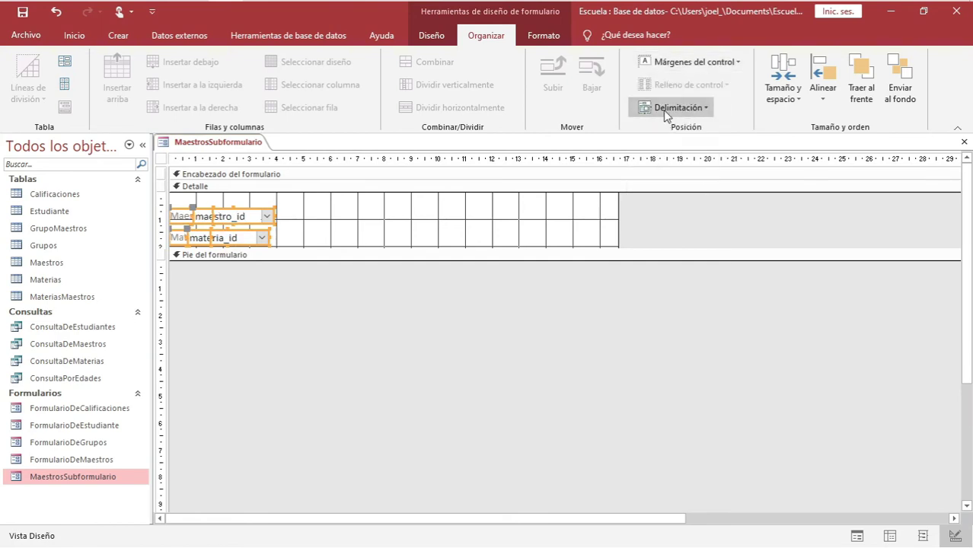
{"action": "left_click", "coordinate": [65, 61]}
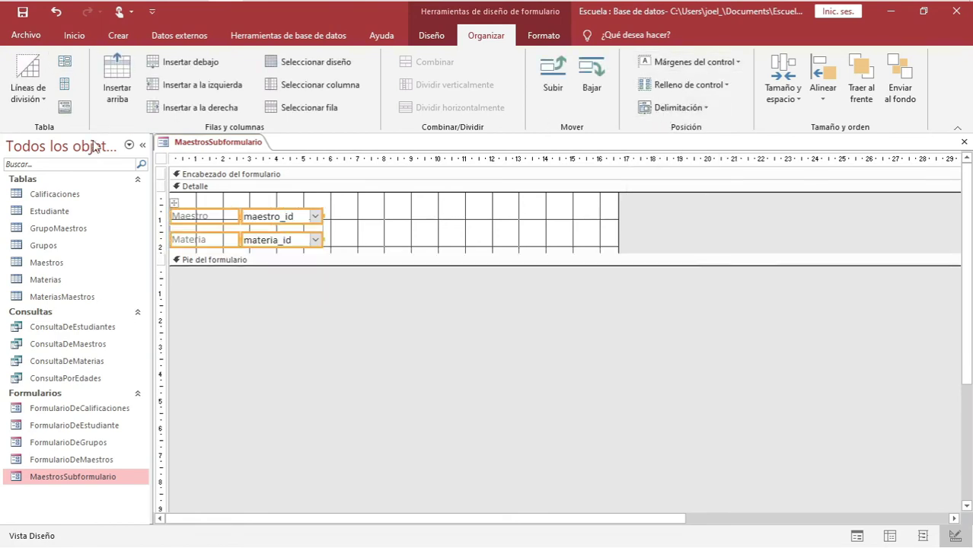
Save the MaestrosSubformulario design
{"action": "left_click", "coordinate": [543, 36]}
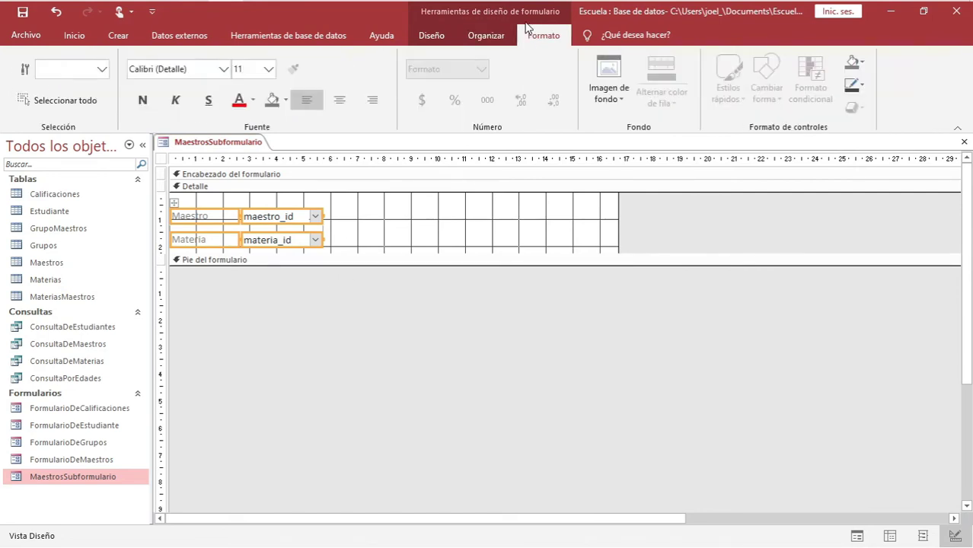
{"action": "left_click", "coordinate": [477, 37]}
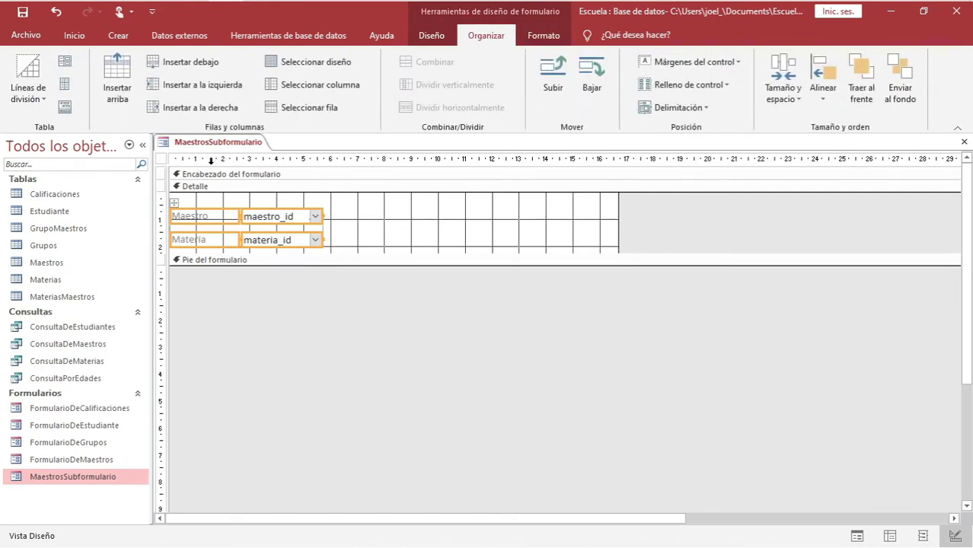
{"action": "right_click", "coordinate": [210, 143]}
{"action": "left_click", "coordinate": [268, 159]}
Try opening FormularioDeGrupos and dismiss the open-subform design-view warning
{"action": "left_click", "coordinate": [70, 445]}
{"action": "double_click", "coordinate": [70, 444]}
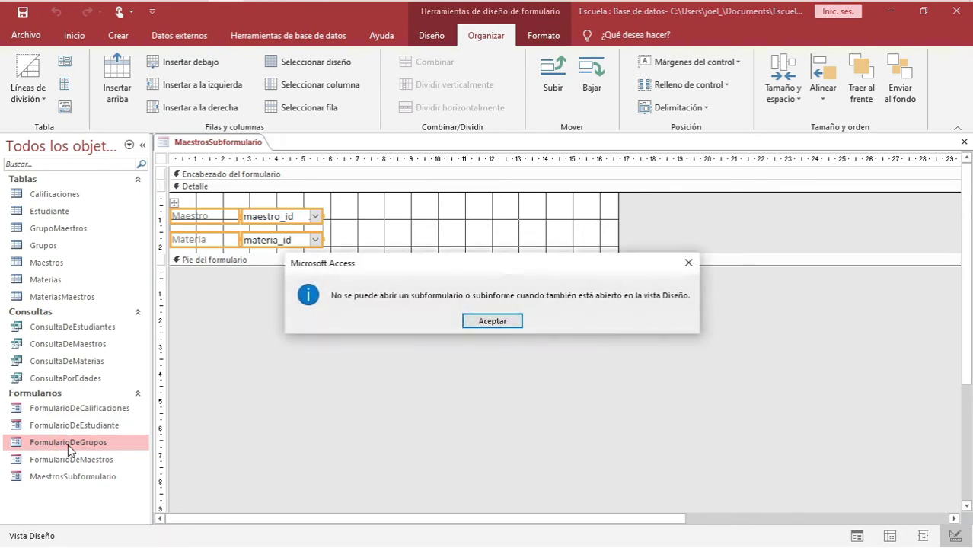
{"action": "left_click", "coordinate": [476, 321]}
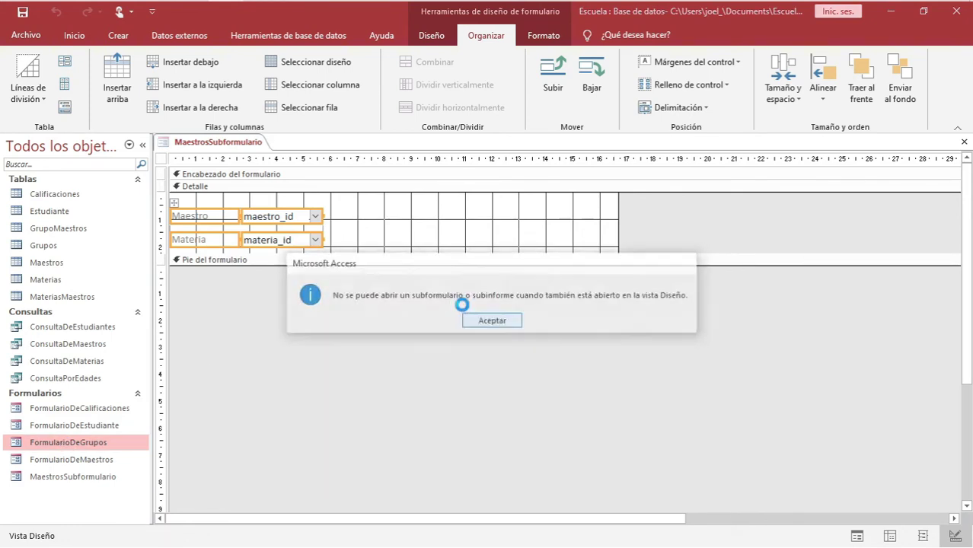
Save and close the MaestrosSubformulario design, then close FormularioDeGrupos
{"action": "left_click", "coordinate": [236, 146]}
{"action": "right_click", "coordinate": [242, 146]}
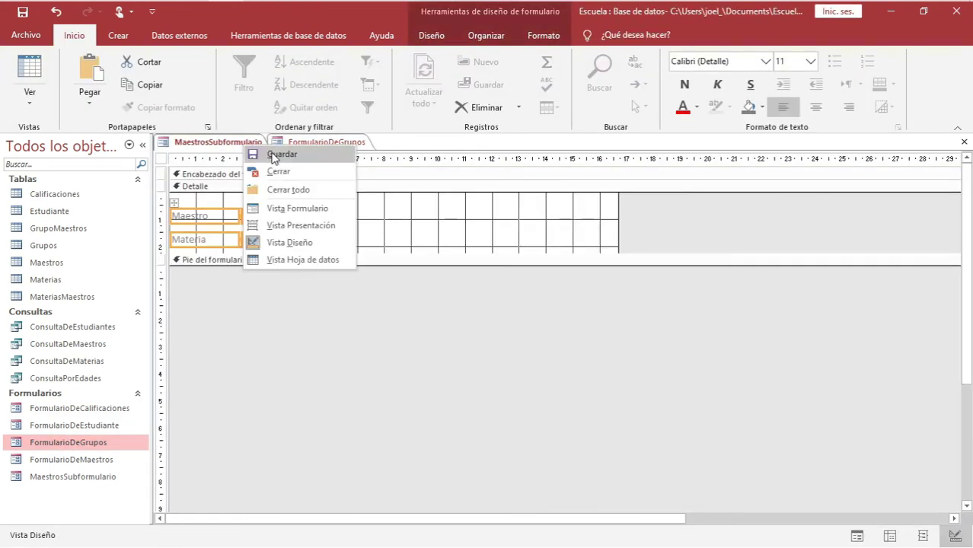
{"action": "left_click", "coordinate": [273, 155]}
{"action": "right_click", "coordinate": [248, 147]}
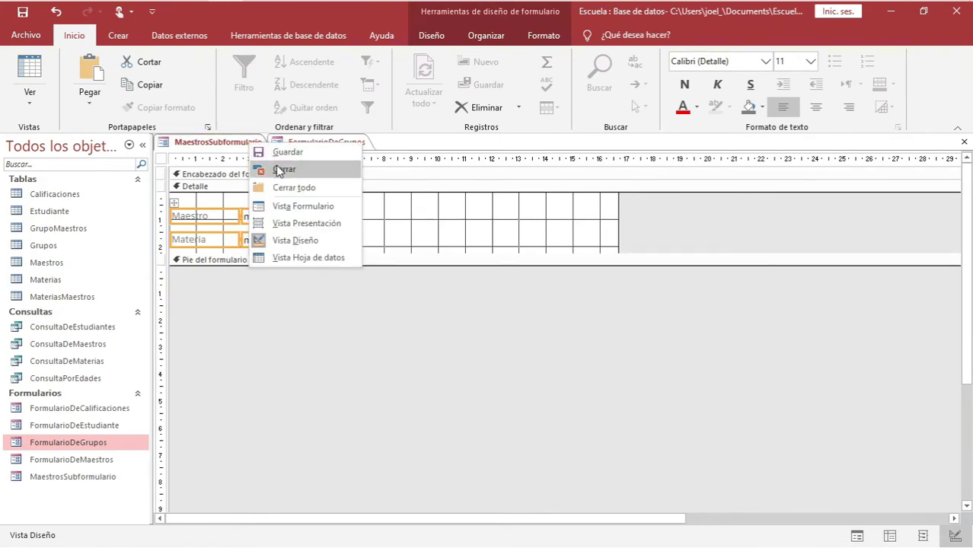
{"action": "left_click", "coordinate": [276, 171]}
{"action": "right_click", "coordinate": [243, 147]}
{"action": "left_click", "coordinate": [271, 171]}
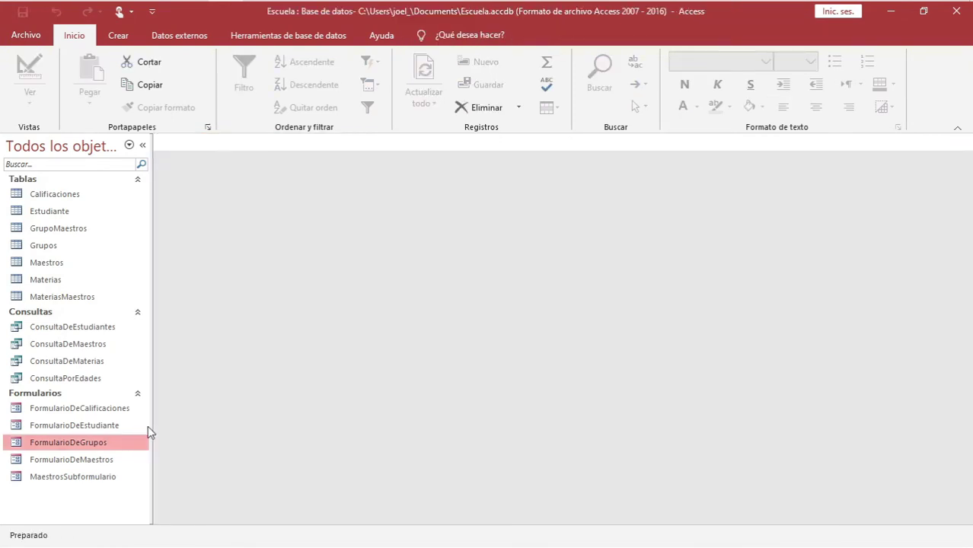
{"action": "left_click", "coordinate": [78, 478]}
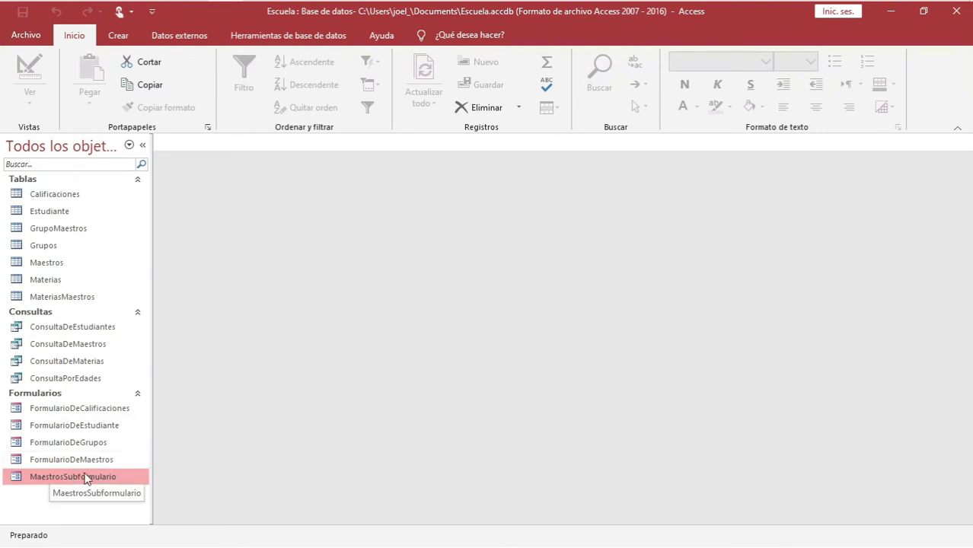
Open FormularioDeGrupos and test the Maestro teacher list and Materia subject list
{"action": "double_click", "coordinate": [85, 447]}
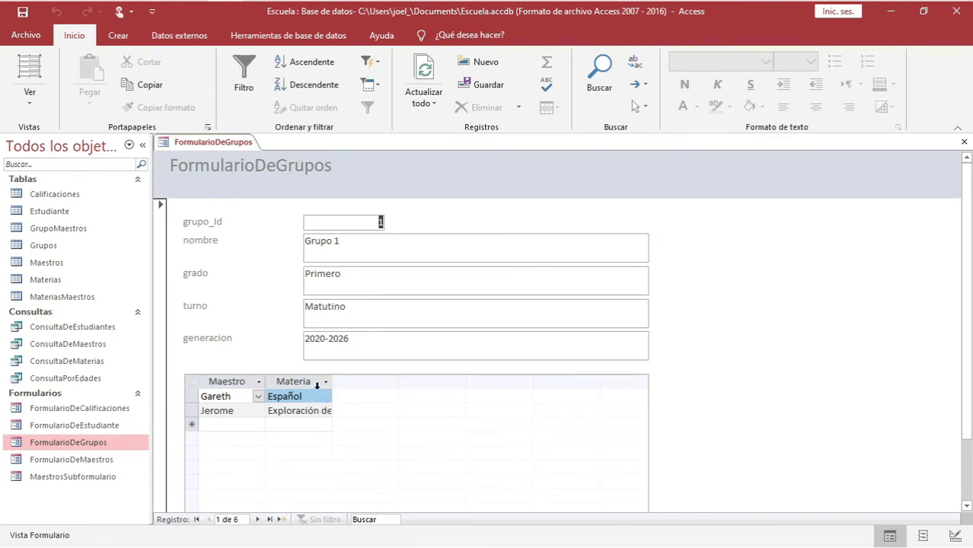
{"action": "left_click", "coordinate": [258, 397]}
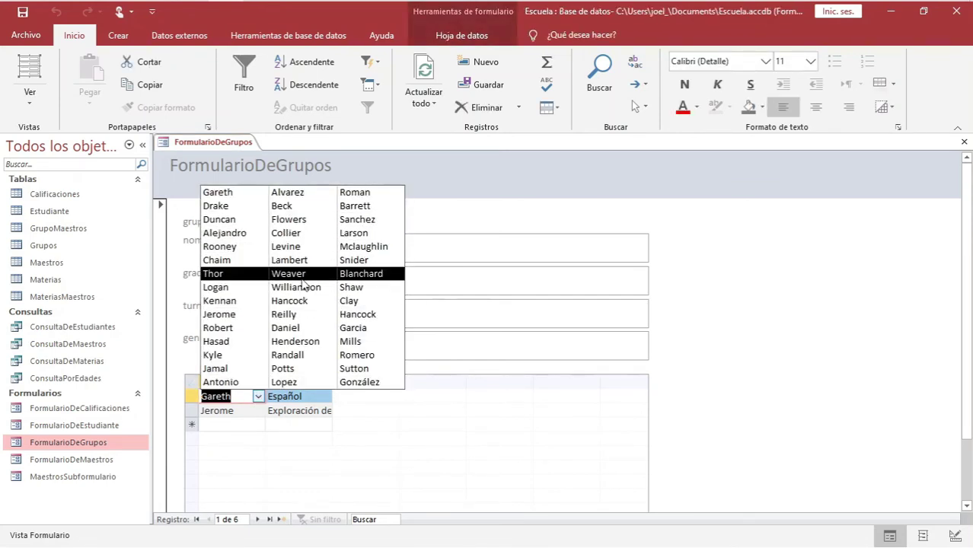
{"action": "left_click", "coordinate": [405, 404]}
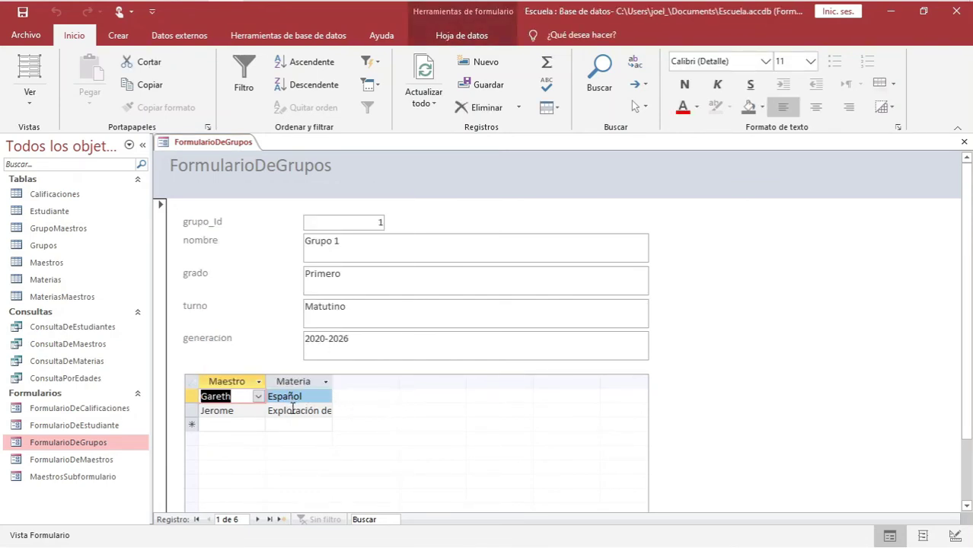
{"action": "left_click", "coordinate": [293, 409]}
{"action": "left_click", "coordinate": [325, 410]}
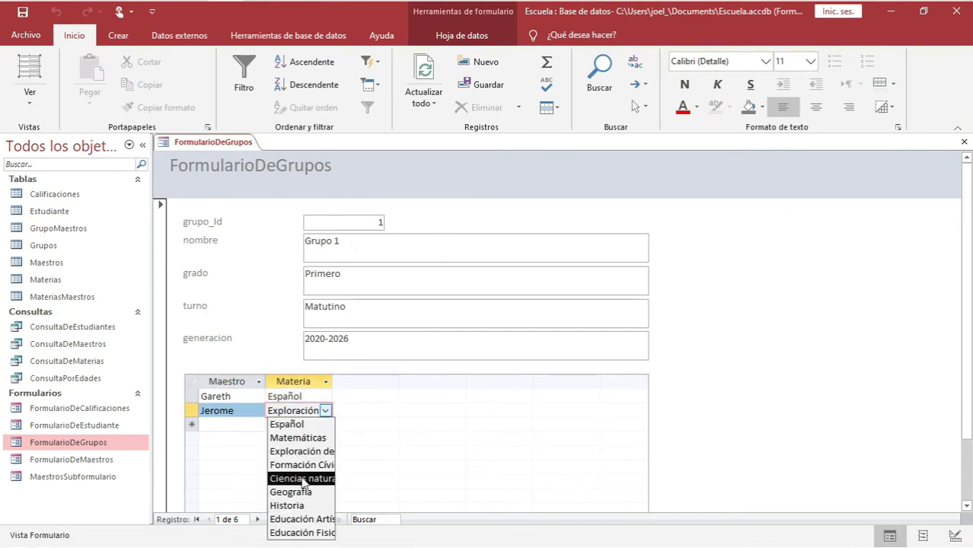
{"action": "left_click", "coordinate": [326, 410]}
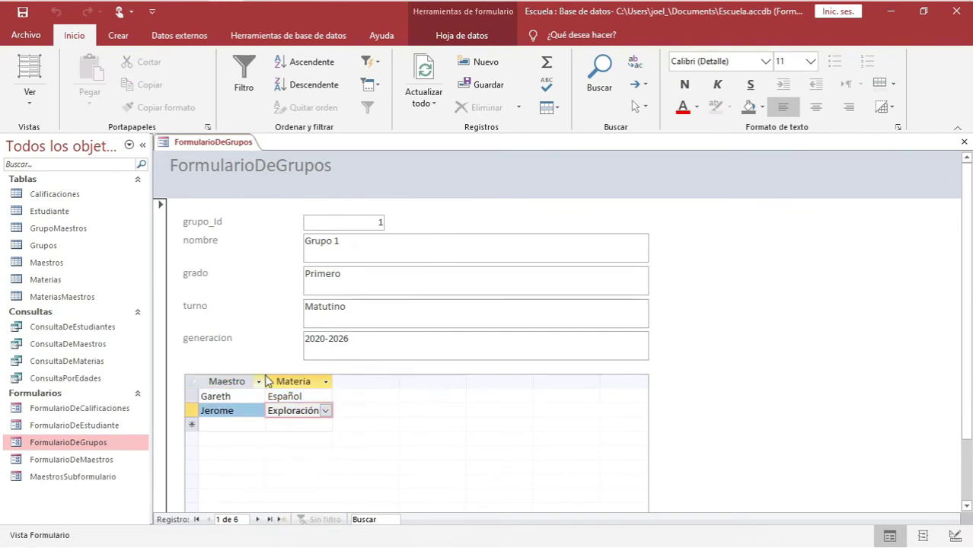
{"action": "left_click", "coordinate": [260, 381]}
{"action": "left_click", "coordinate": [214, 284]}
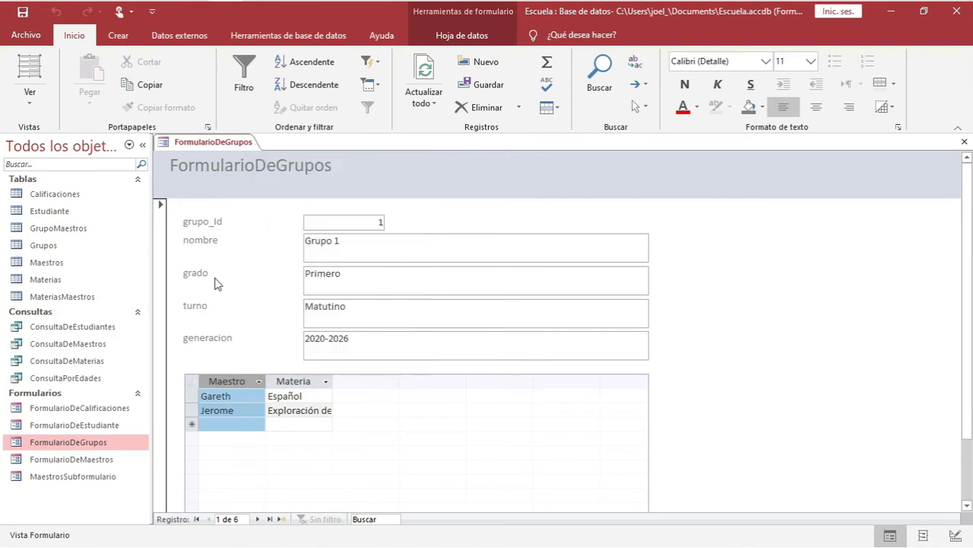
Step through Grupo 1's fields and each subform row's Maestro and Materia entries
{"action": "left_click_drag", "start_coordinate": [352, 242], "coordinate": [295, 242]}
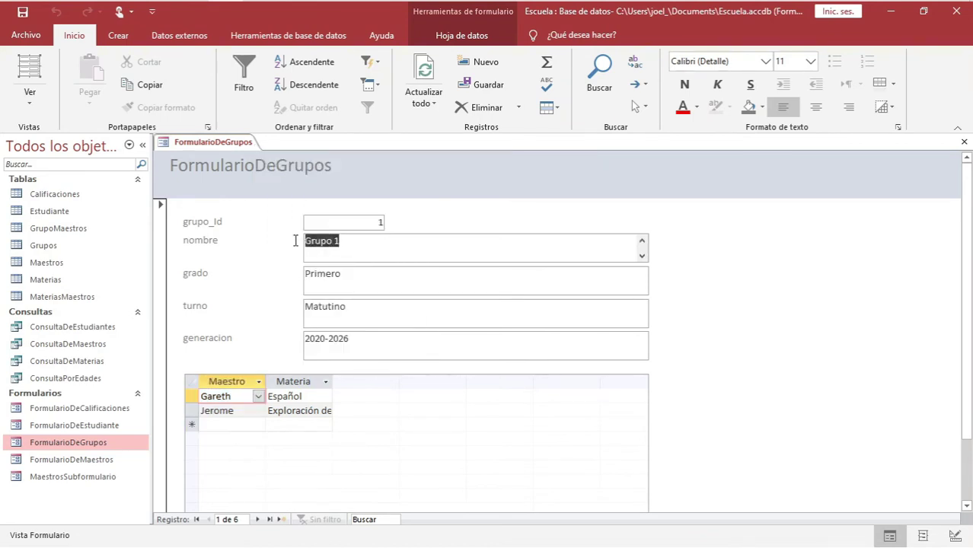
{"action": "left_click", "coordinate": [333, 273]}
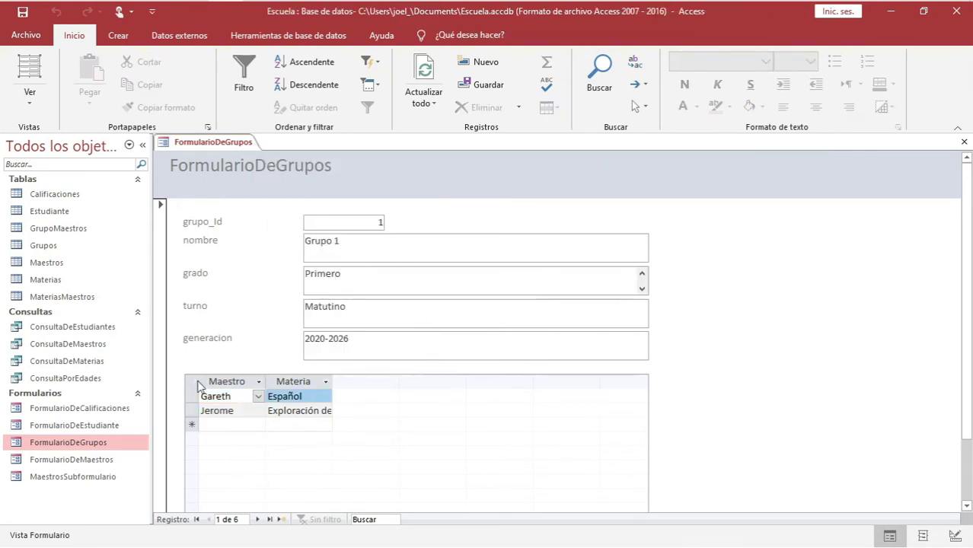
{"action": "left_click", "coordinate": [222, 396]}
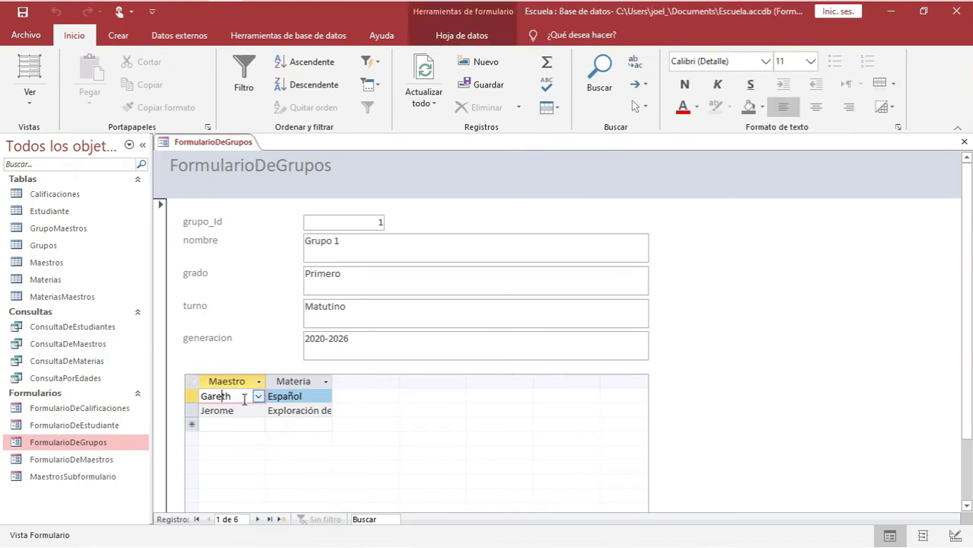
{"action": "left_click", "coordinate": [294, 396]}
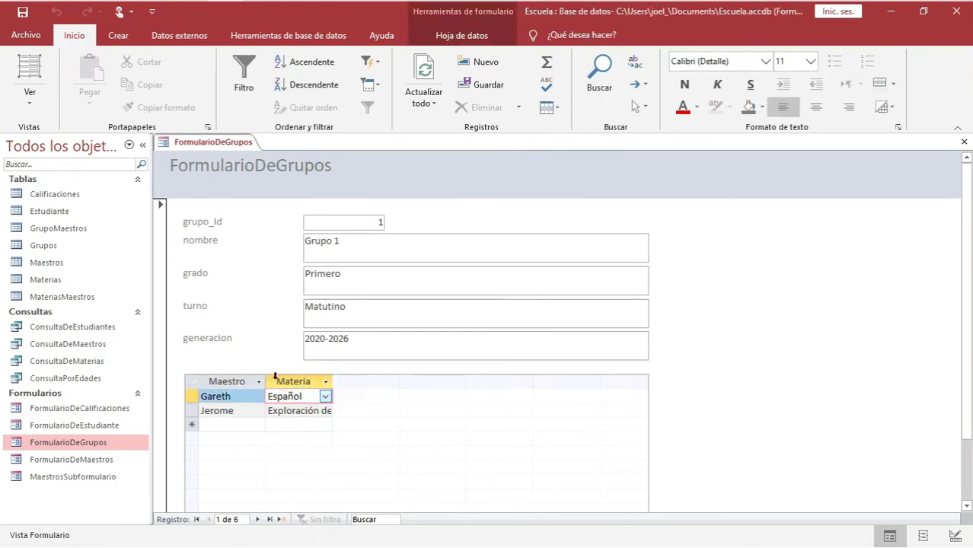
{"action": "left_click", "coordinate": [224, 411]}
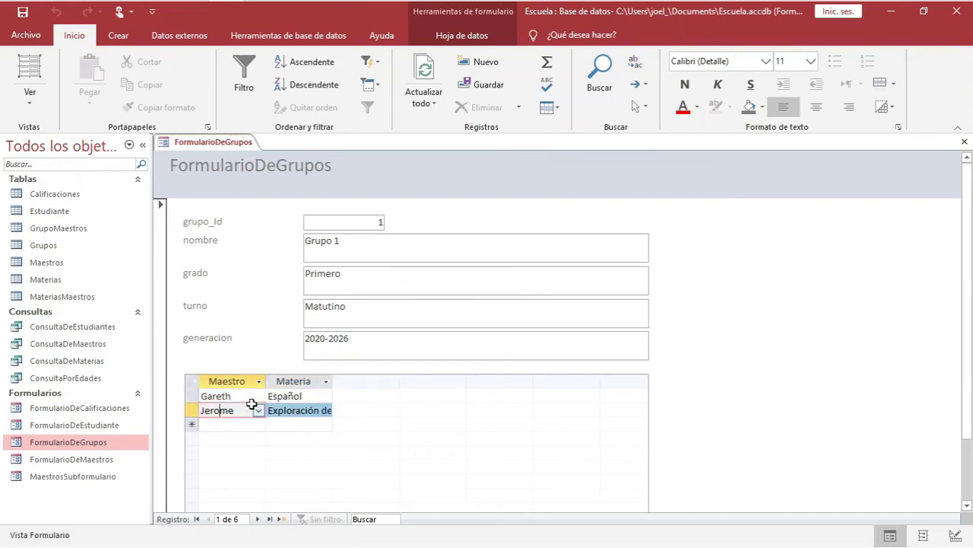
{"action": "left_click", "coordinate": [291, 411]}
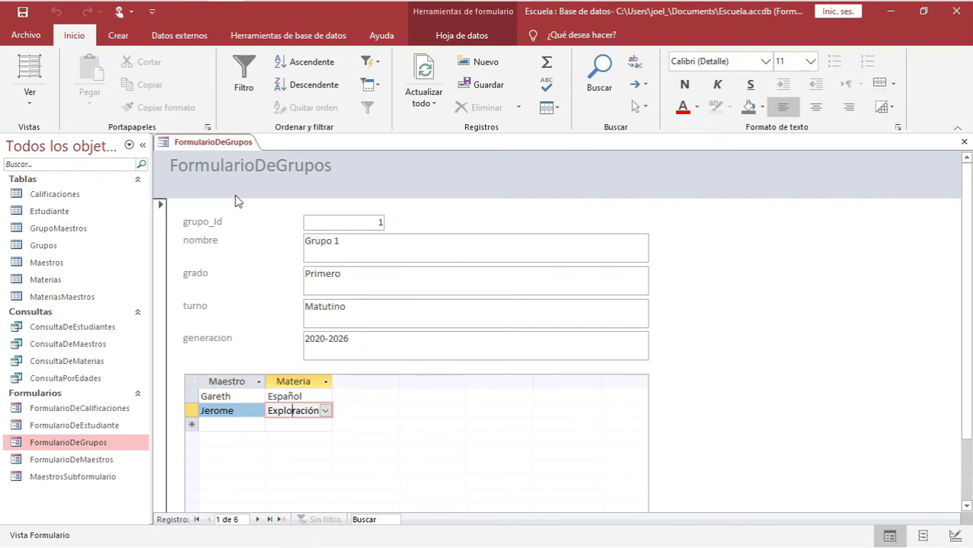
{"action": "right_click", "coordinate": [220, 148]}
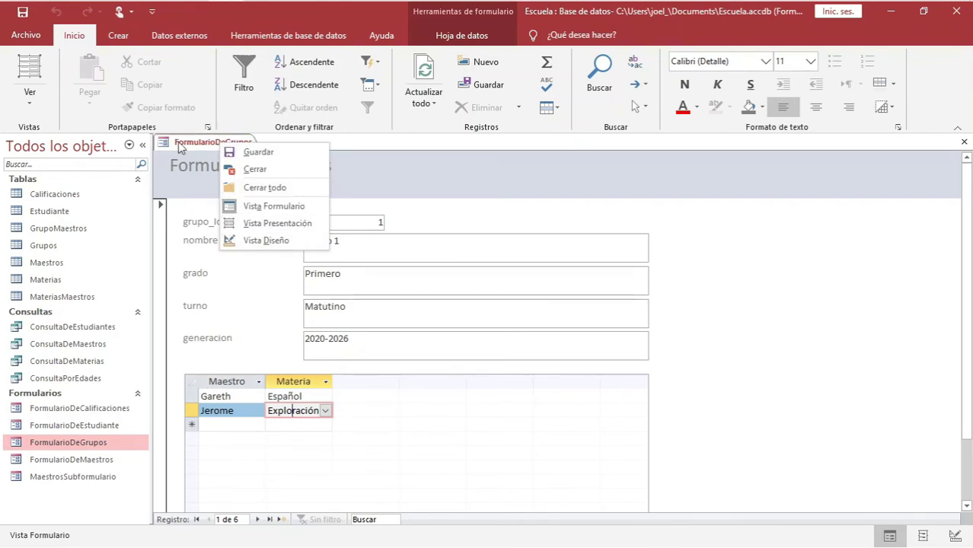
Put FormularioDeGrupos in Design view and show the MaestrosSubformulario subform control's properties in the property sheet
{"action": "left_click", "coordinate": [276, 238]}
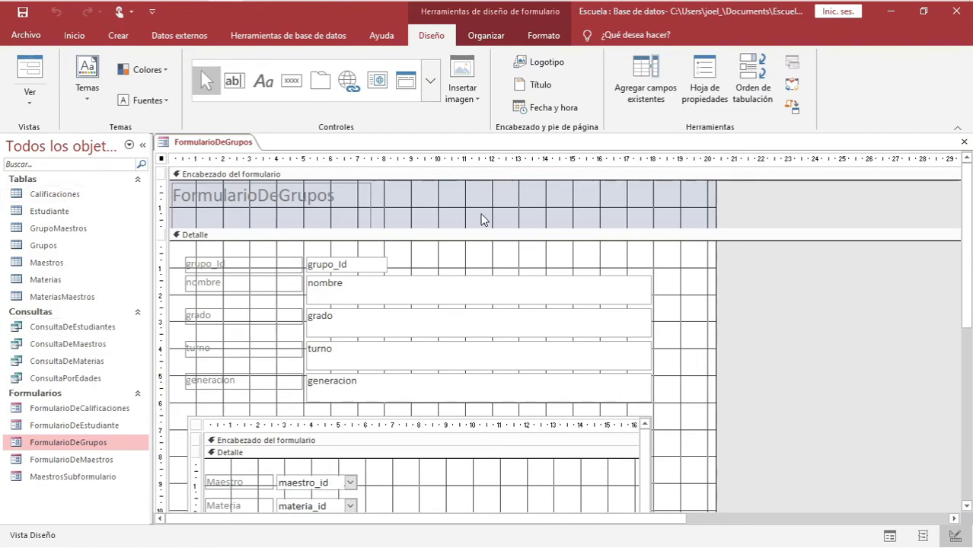
{"action": "left_click", "coordinate": [708, 90]}
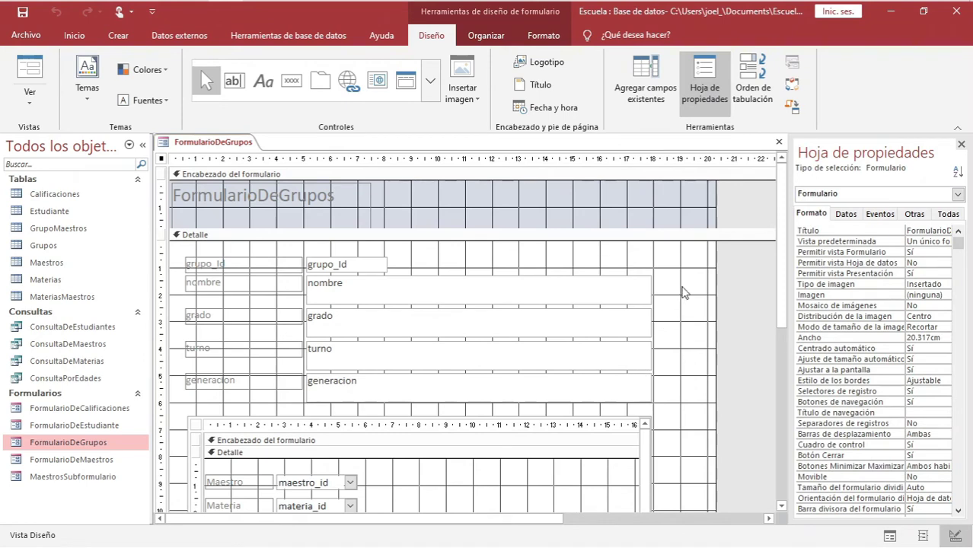
{"action": "left_click", "coordinate": [429, 201]}
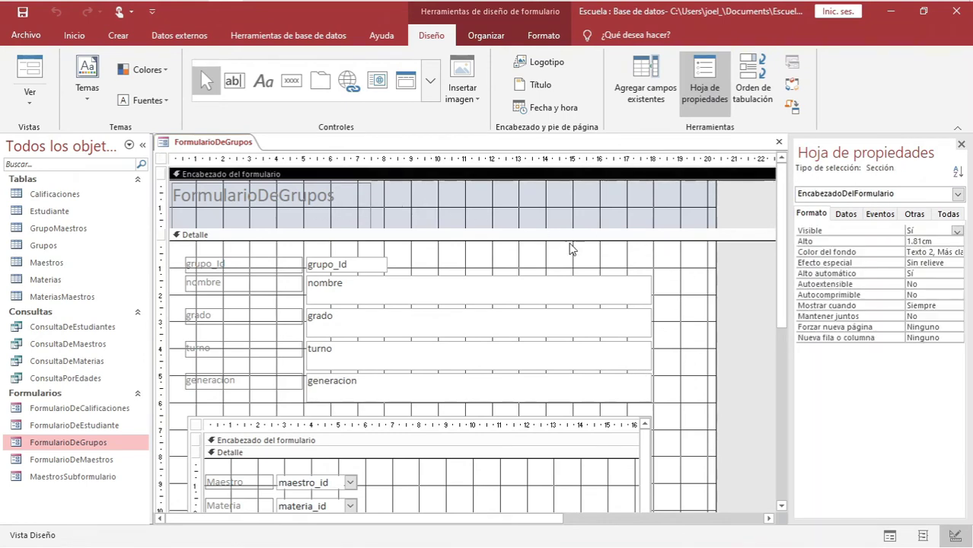
{"action": "scroll", "coordinate": [388, 322], "scroll_direction": "down", "scroll_amount": 9}
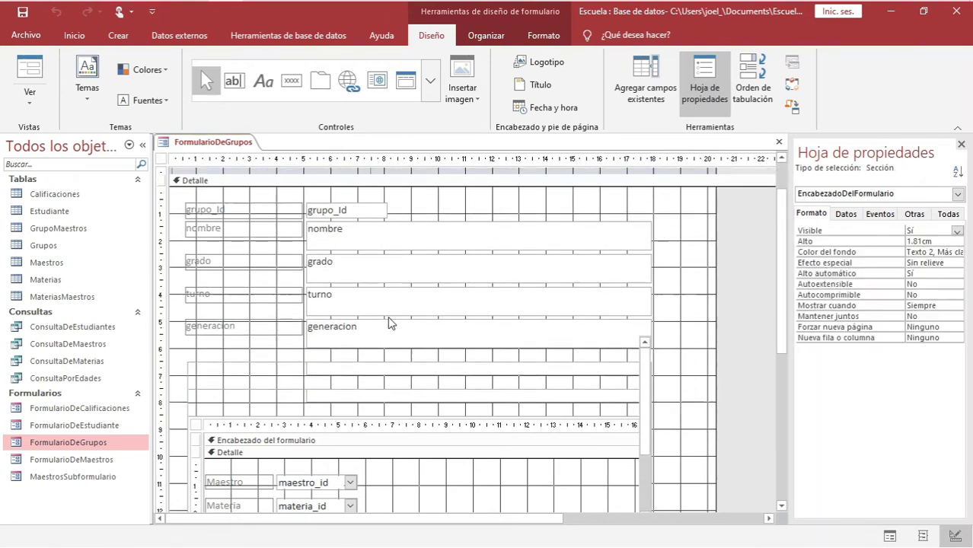
{"action": "scroll", "coordinate": [388, 322], "scroll_direction": "up", "scroll_amount": 9}
{"action": "scroll", "coordinate": [388, 323], "scroll_direction": "down", "scroll_amount": 3}
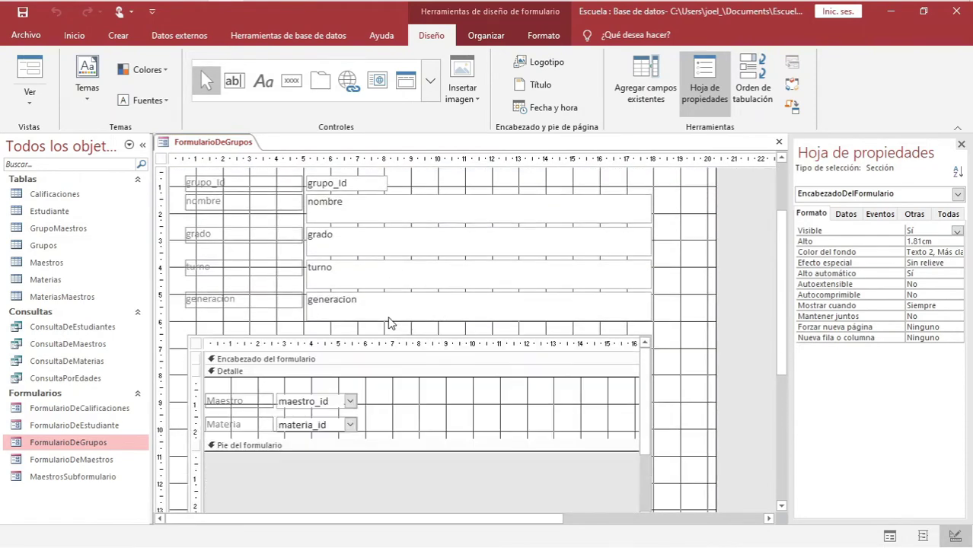
{"action": "scroll", "coordinate": [388, 323], "scroll_direction": "up", "scroll_amount": 1}
{"action": "left_click", "coordinate": [329, 436]}
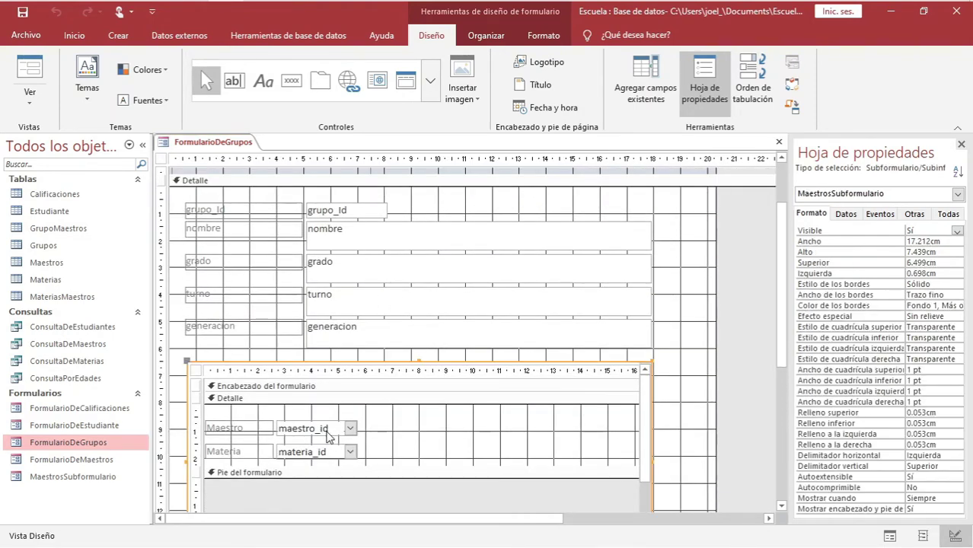
Set the subform's maestro_id and materia_id combo boxes to Ancho 6 and Alto 1
{"action": "left_click", "coordinate": [335, 432]}
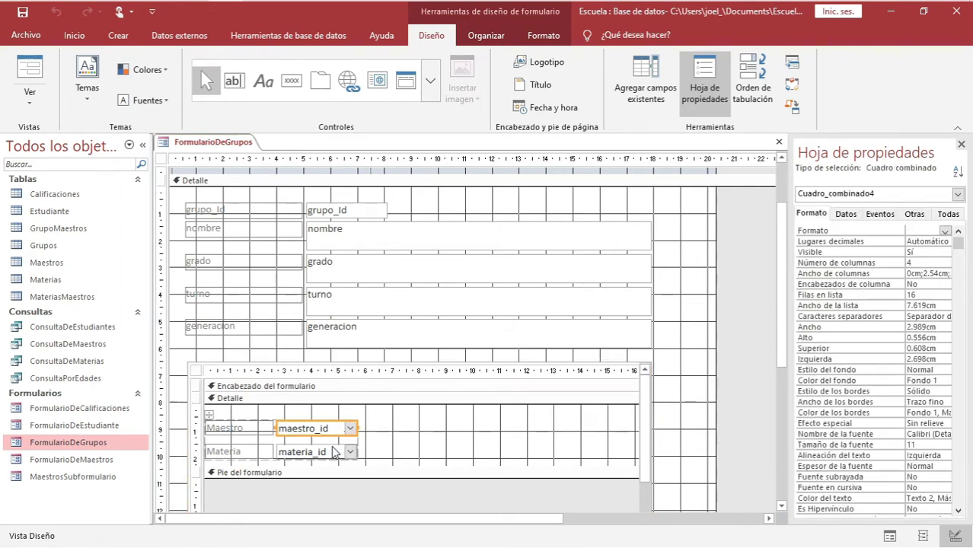
{"action": "left_click", "coordinate": [333, 457], "text": "shift"}
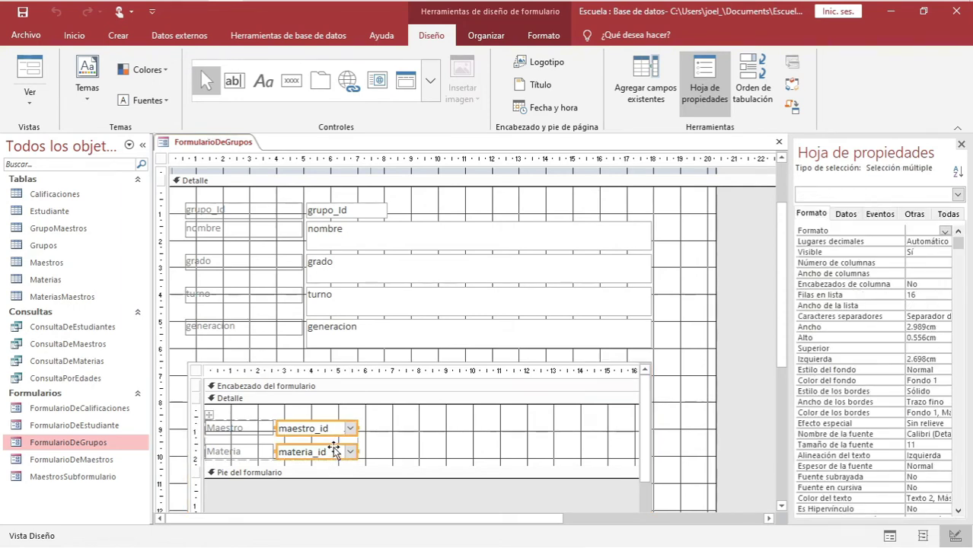
{"action": "left_click", "coordinate": [393, 435]}
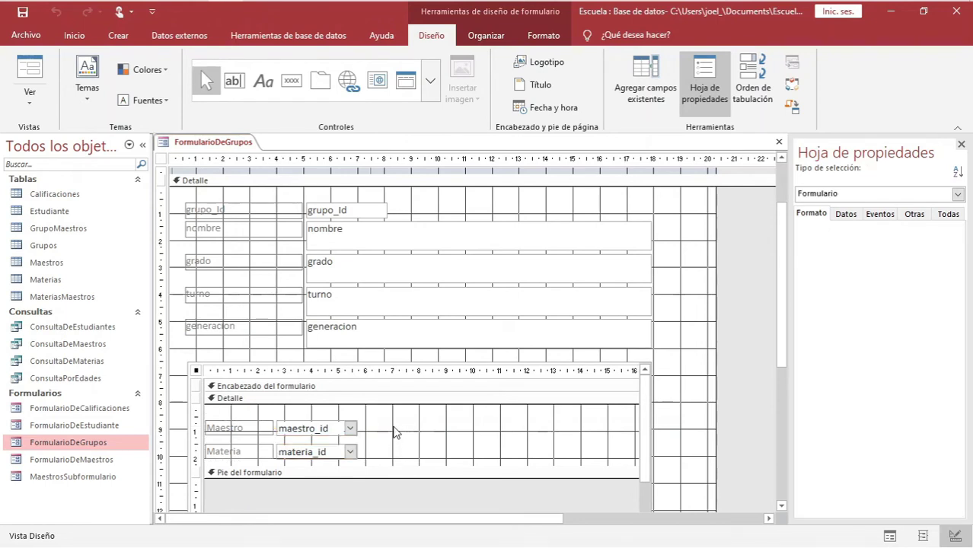
{"action": "left_click", "coordinate": [312, 432]}
{"action": "left_click", "coordinate": [304, 455], "text": "shift"}
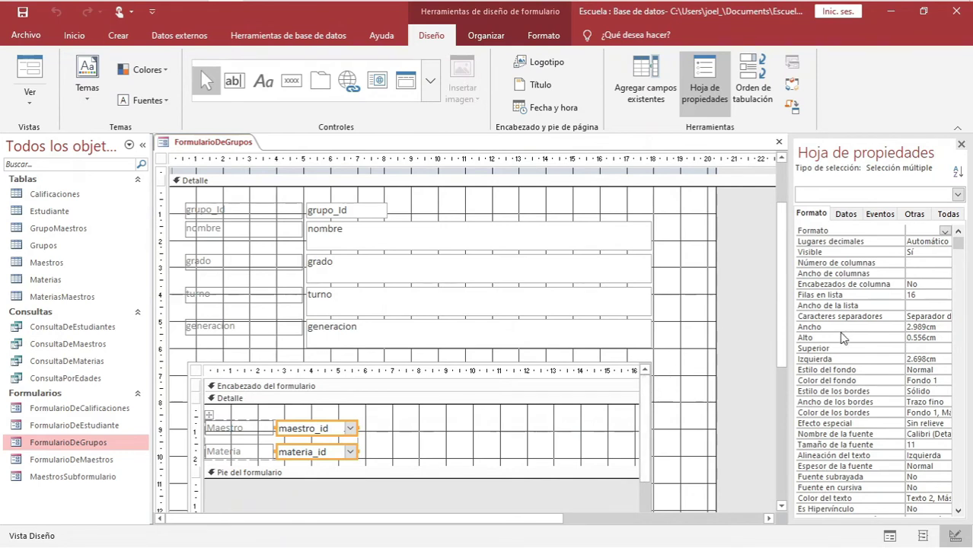
{"action": "double_click", "coordinate": [921, 327]}
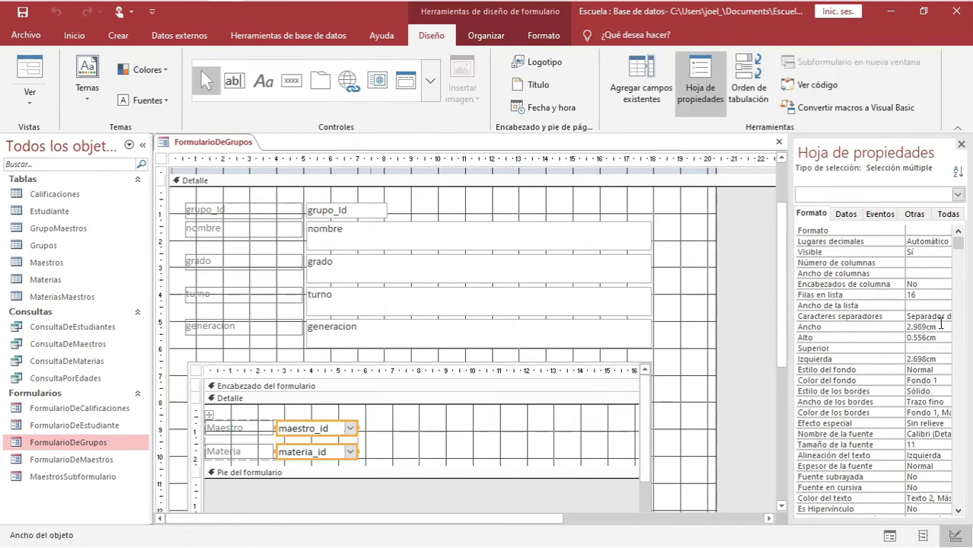
{"action": "left_click_drag", "start_coordinate": [935, 326], "coordinate": [890, 329]}
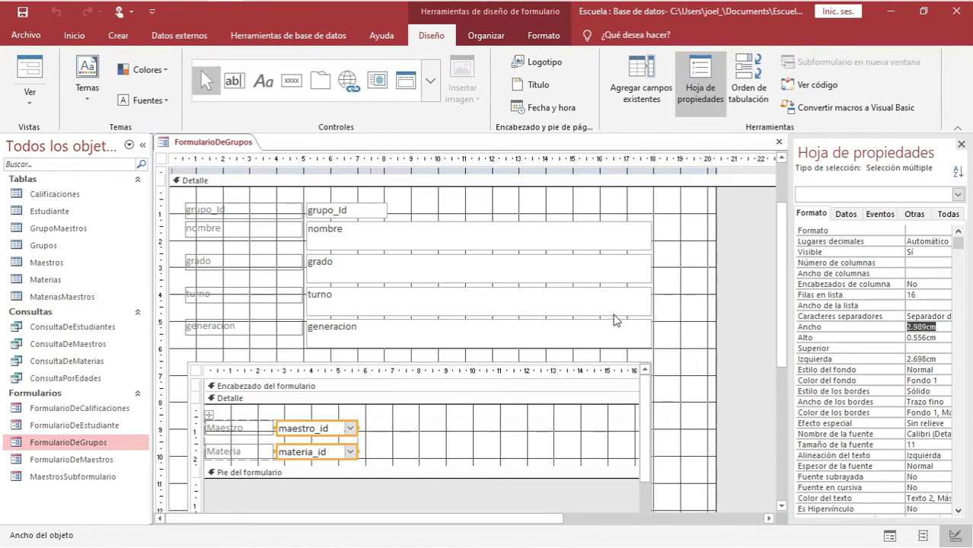
{"action": "type", "text": "6"}
{"action": "key", "text": "Return"}
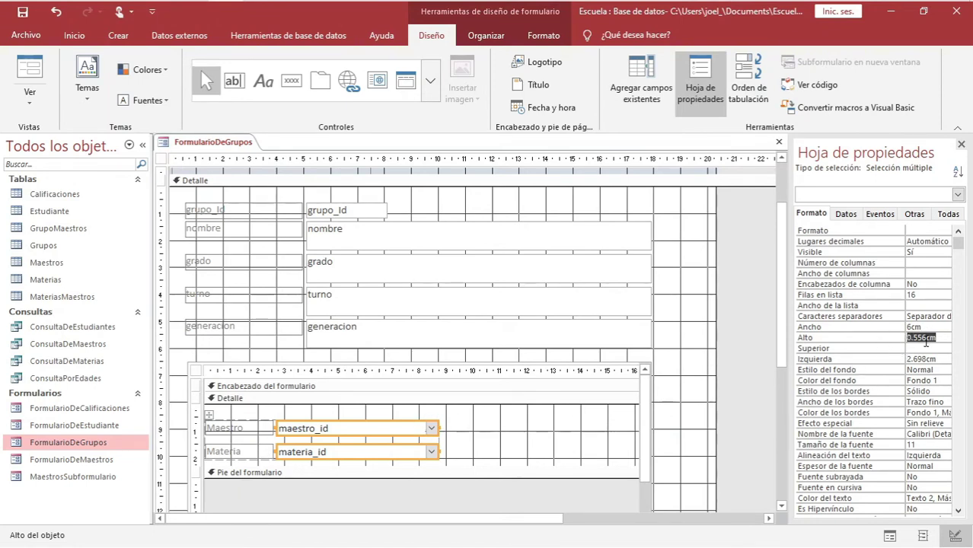
{"action": "type", "text": "1"}
{"action": "key", "text": "Return"}
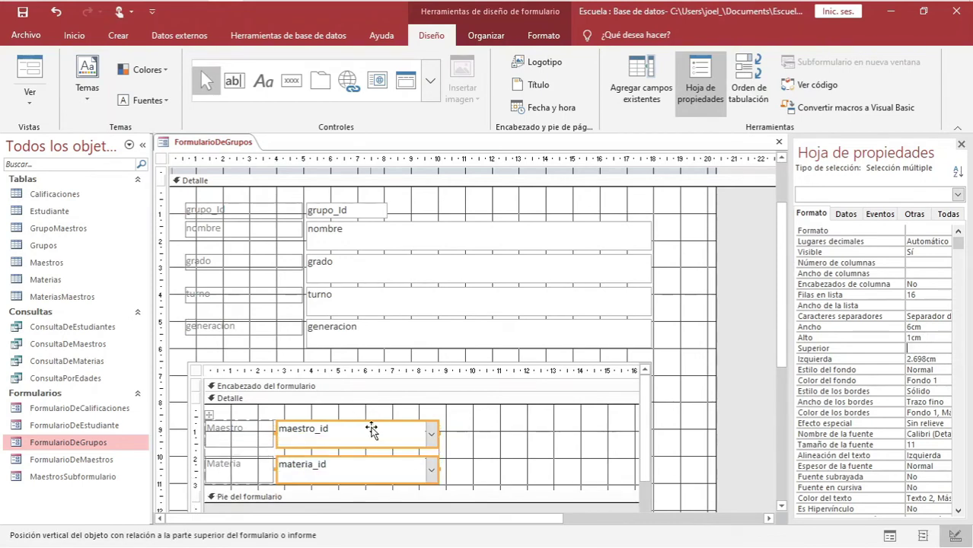
{"action": "left_click", "coordinate": [375, 213]}
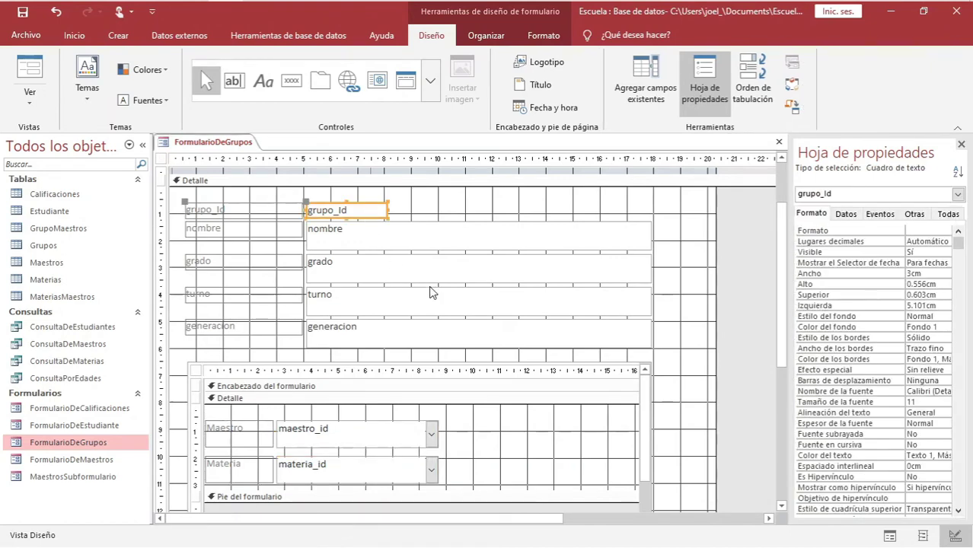
Give the grupo_Id, nombre, grado, turno and generacion text boxes Ancho 10cm and Alto 1cm
{"action": "left_click", "coordinate": [408, 245], "text": "shift"}
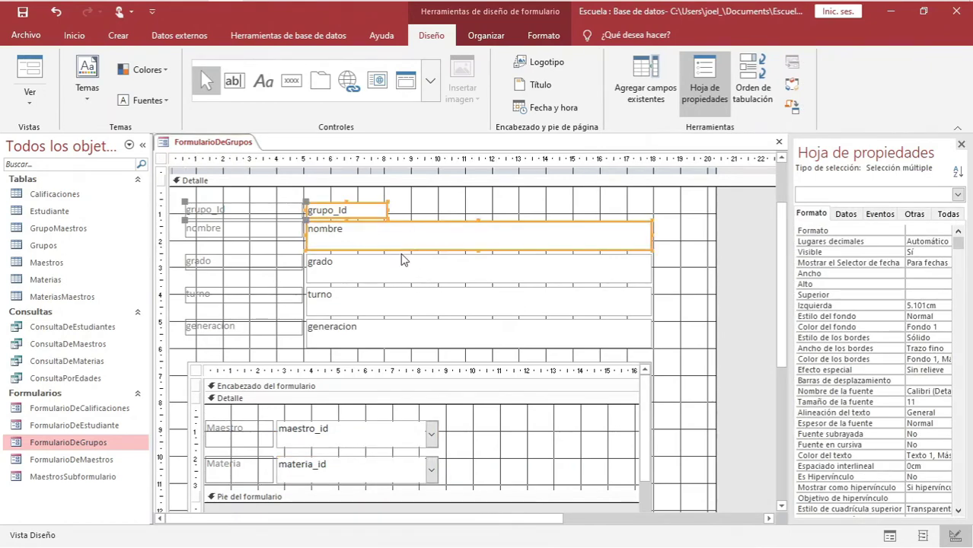
{"action": "left_click", "coordinate": [386, 272], "text": "shift"}
{"action": "left_click", "coordinate": [357, 294], "text": "shift"}
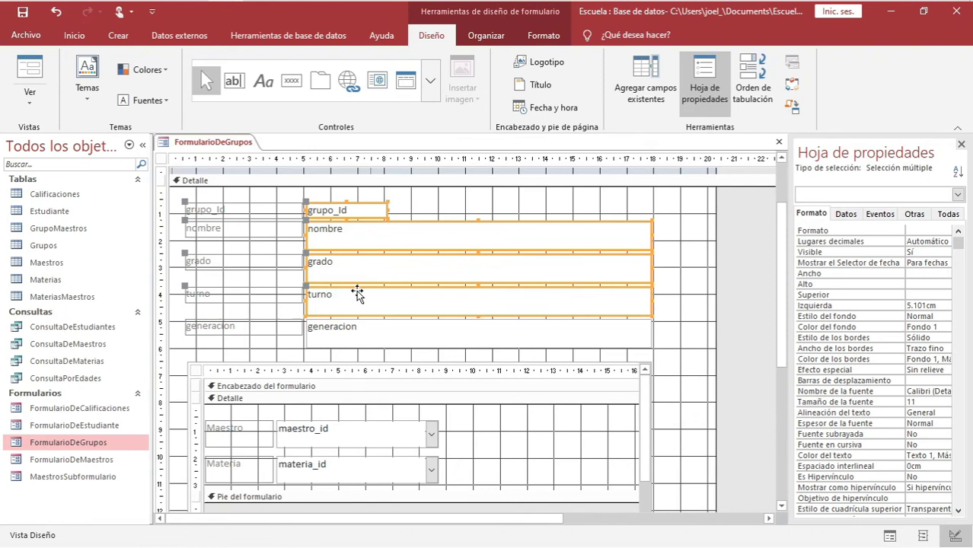
{"action": "left_click", "coordinate": [353, 332], "text": "shift"}
{"action": "left_click", "coordinate": [917, 273]}
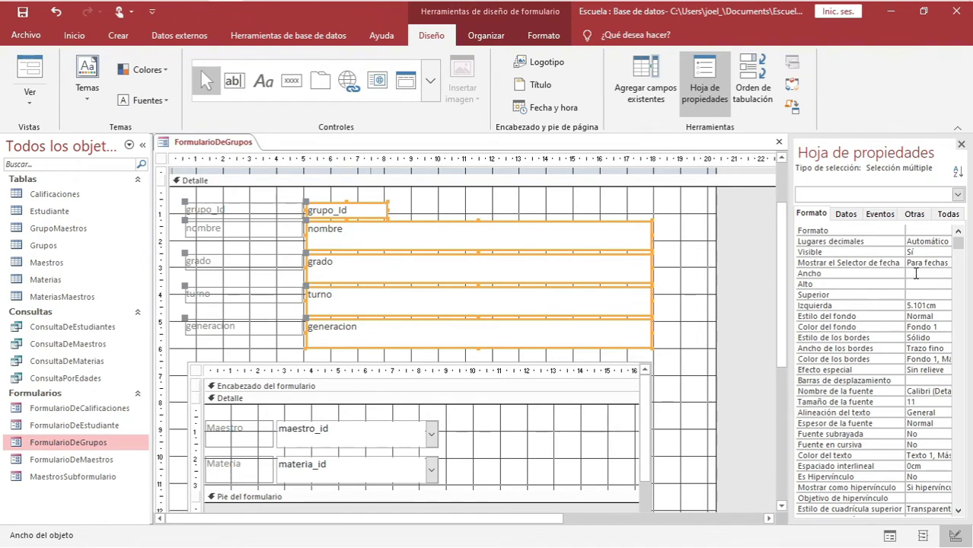
{"action": "key", "text": "Return"}
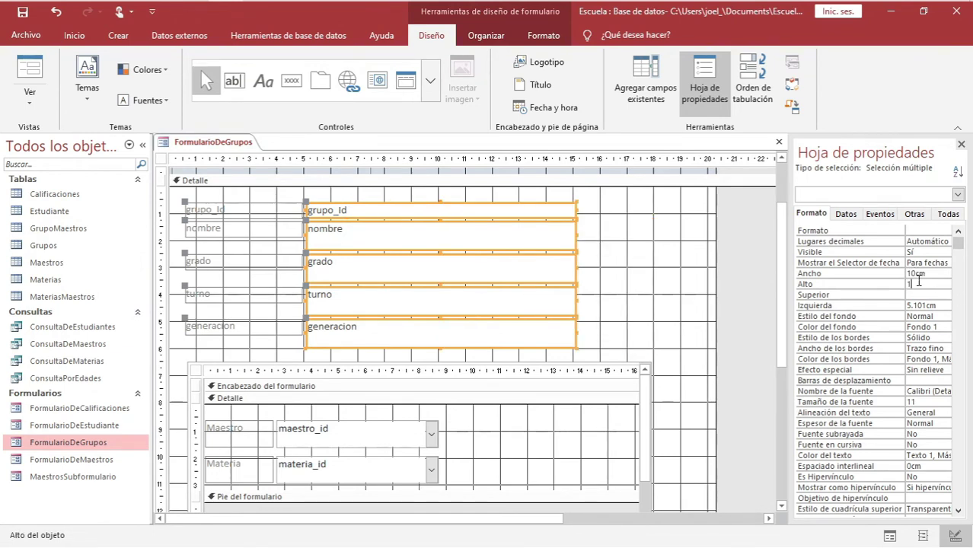
{"action": "key", "text": "Return"}
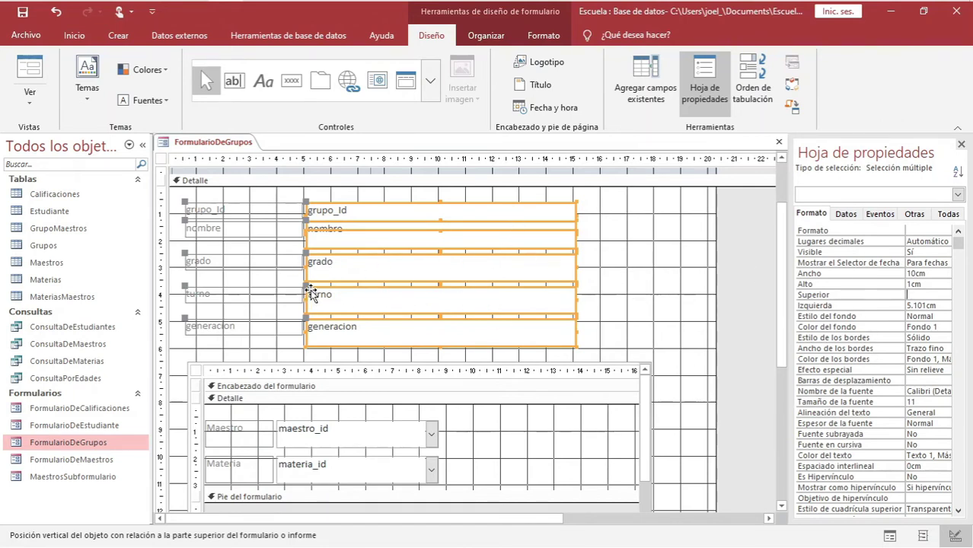
Set the five main-form labels' Tamaño de la fuente to 14
{"action": "left_click", "coordinate": [255, 215]}
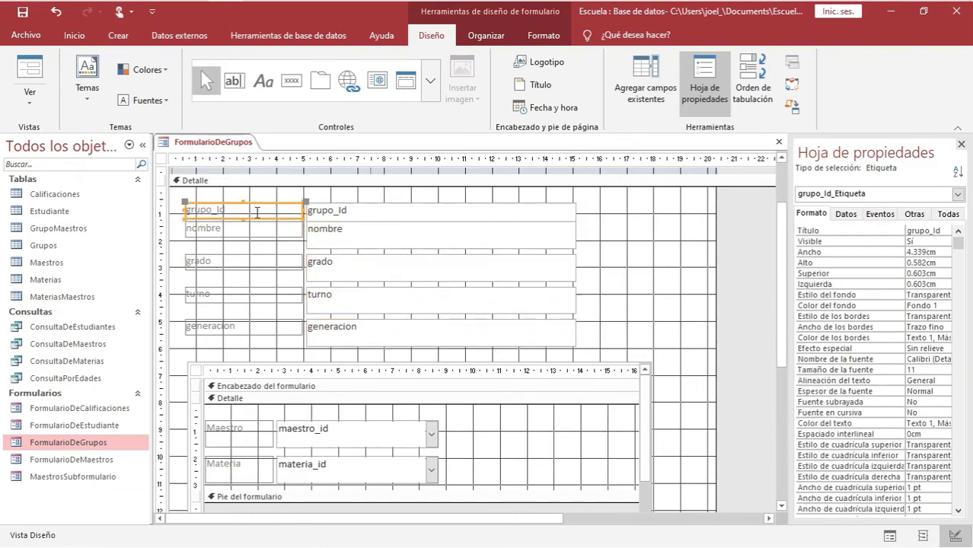
{"action": "left_click", "coordinate": [254, 230], "text": "shift"}
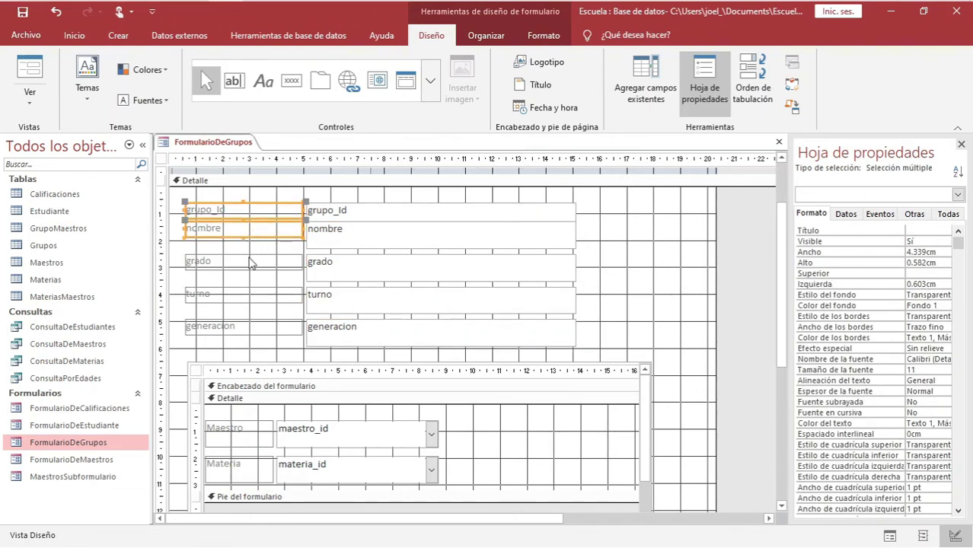
{"action": "left_click", "coordinate": [250, 259], "text": "shift"}
{"action": "left_click", "coordinate": [239, 297], "text": "shift"}
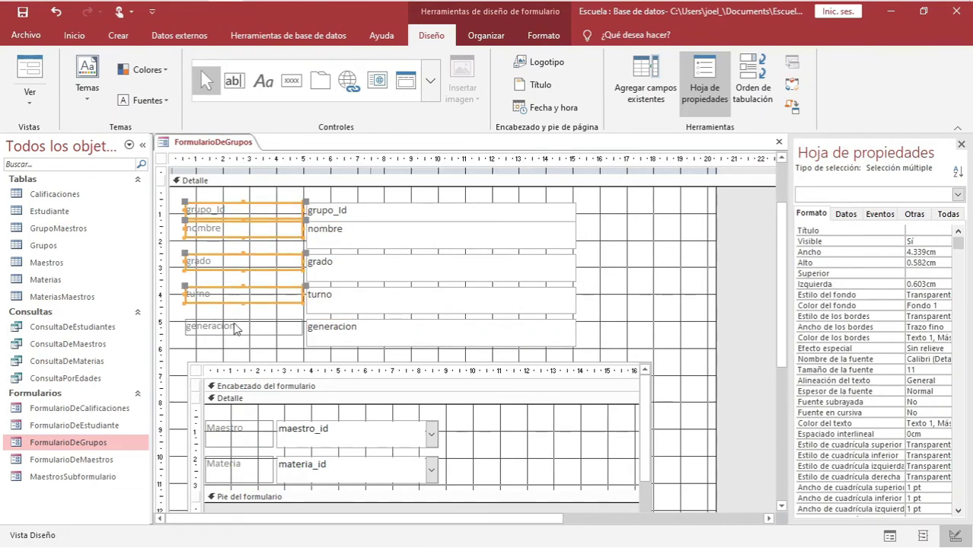
{"action": "left_click", "coordinate": [234, 325], "text": "shift"}
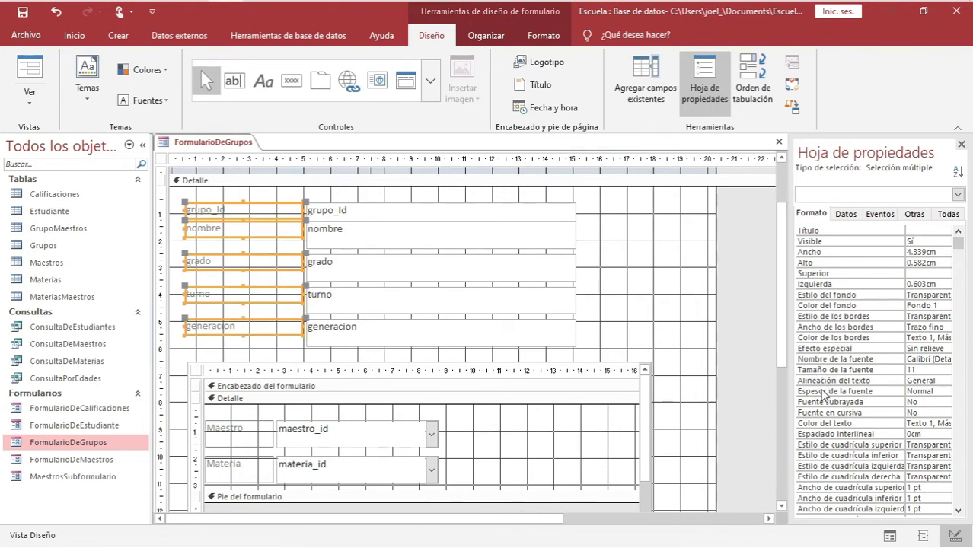
{"action": "double_click", "coordinate": [920, 372]}
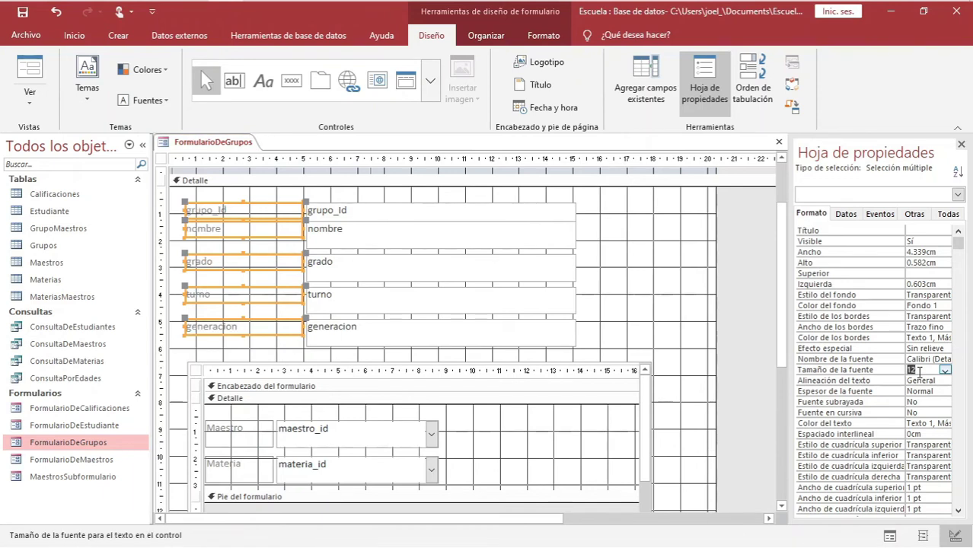
{"action": "left_click", "coordinate": [945, 371]}
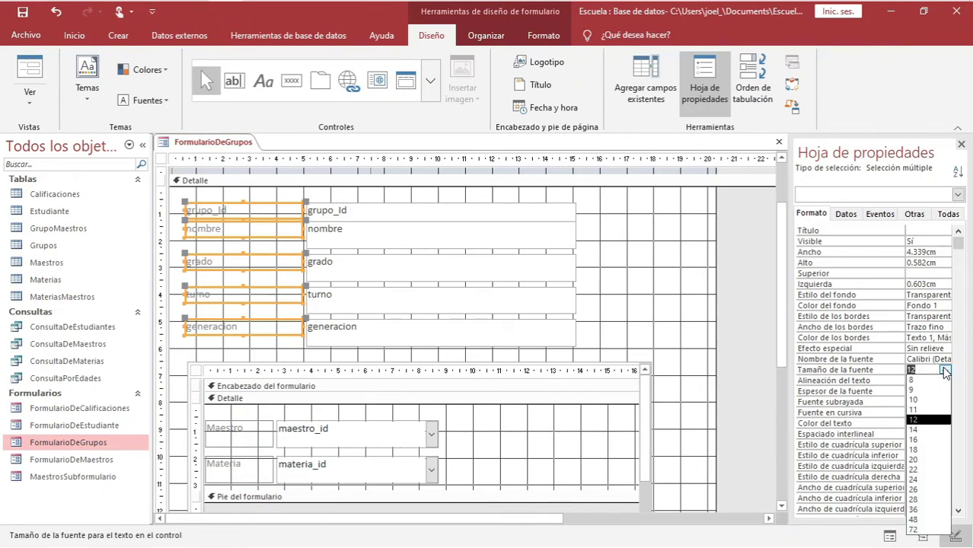
{"action": "left_click", "coordinate": [916, 431]}
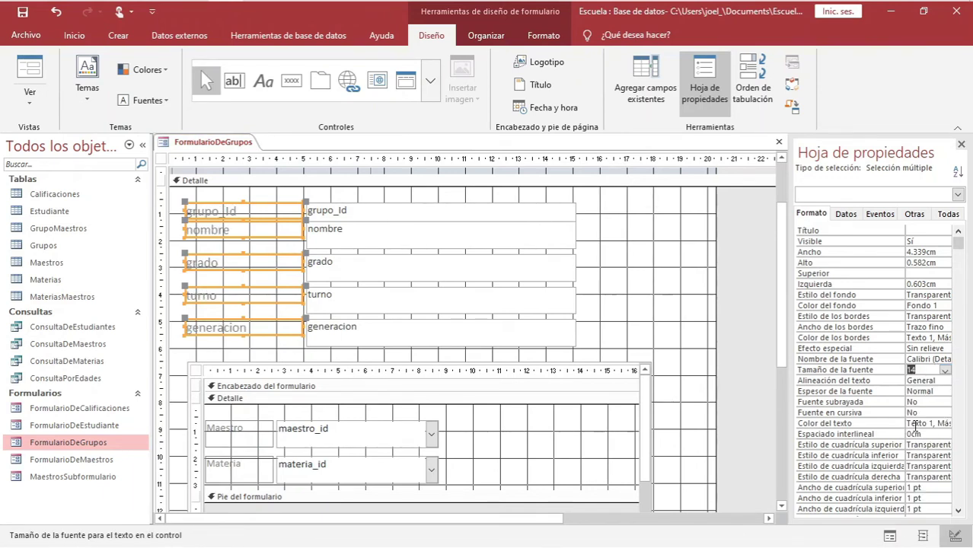
Review the labels' underline, alignment and background settings, then bring up the Color del texto palette
{"action": "left_click", "coordinate": [858, 403]}
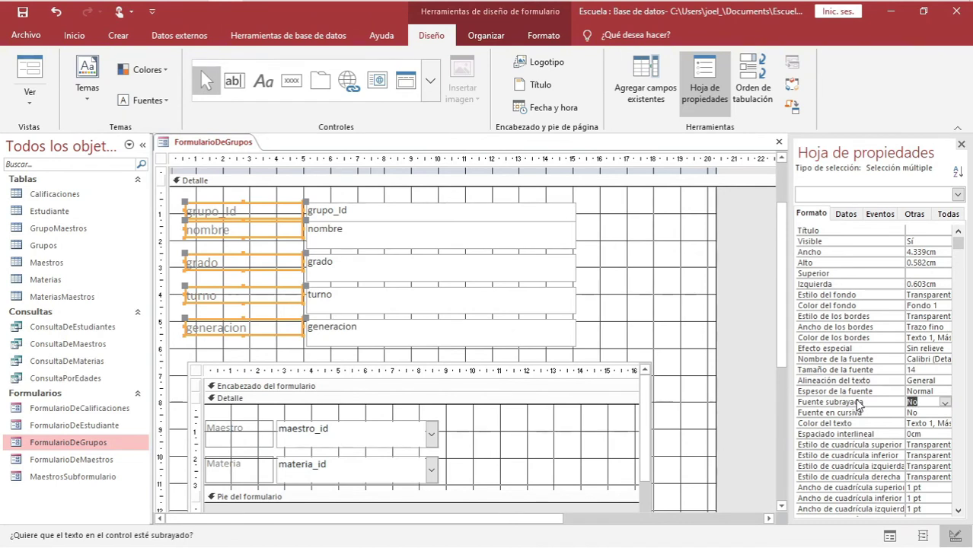
{"action": "left_click", "coordinate": [879, 381]}
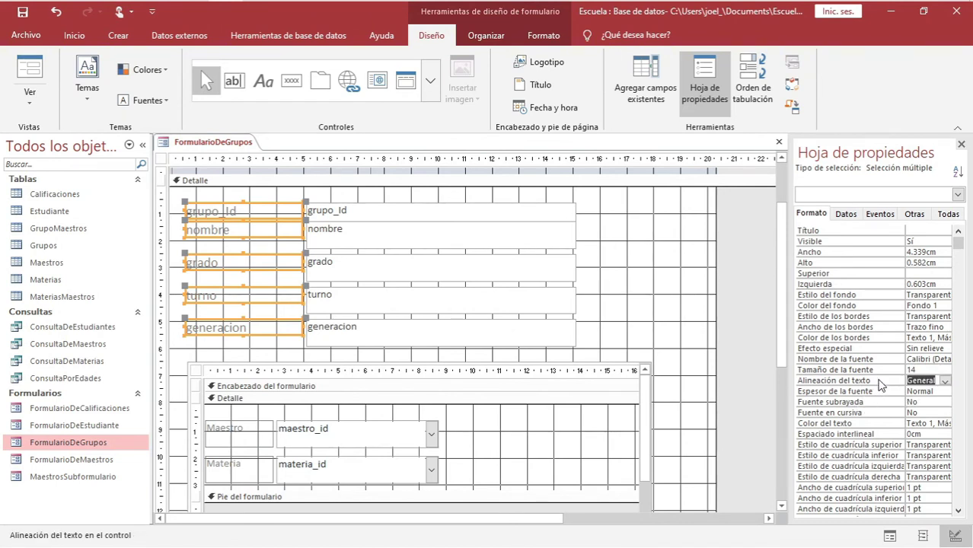
{"action": "left_click", "coordinate": [861, 306]}
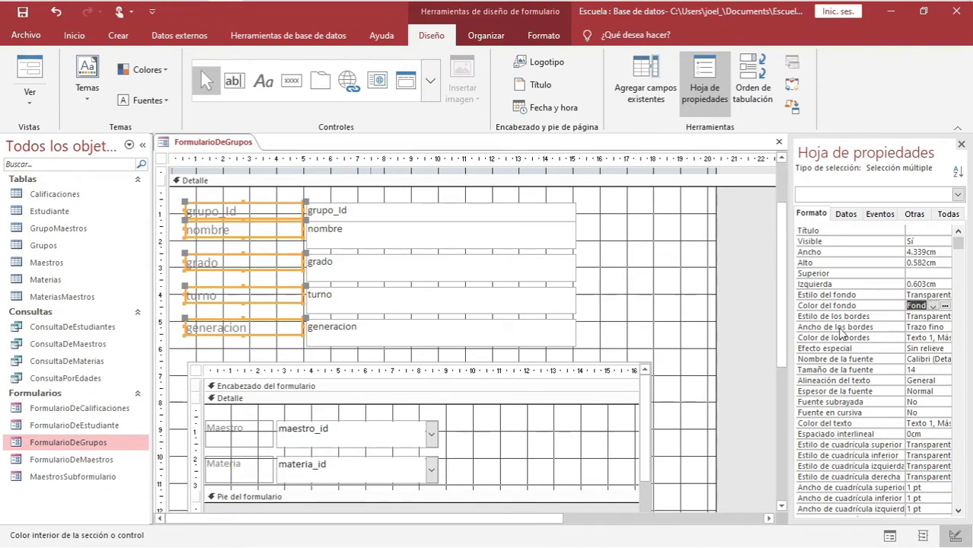
{"action": "left_click", "coordinate": [919, 424]}
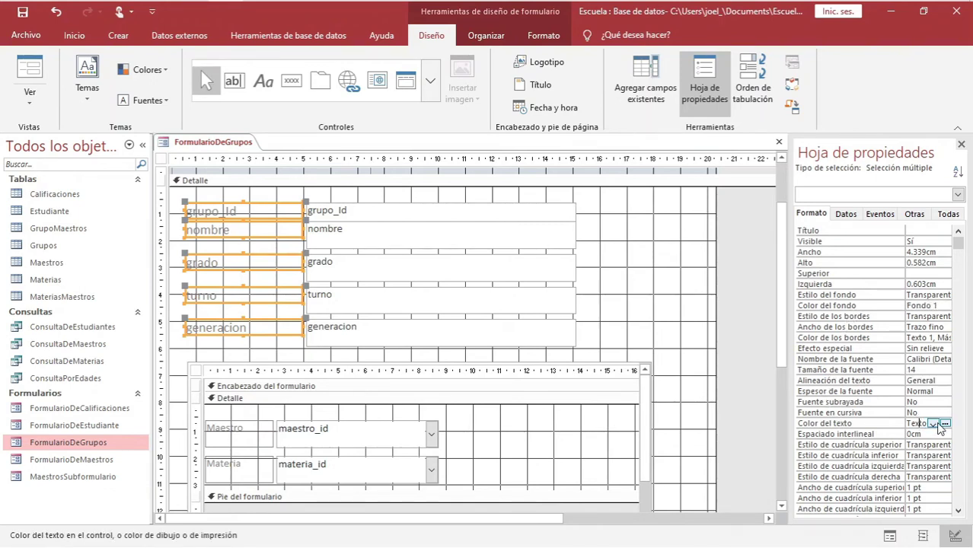
{"action": "left_click", "coordinate": [945, 425]}
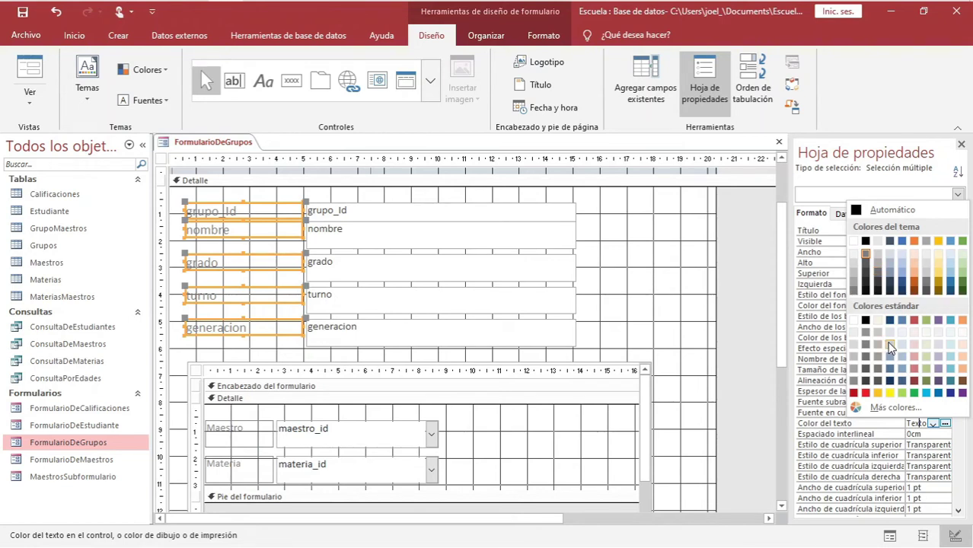
Give the five field labels the light blue Azul, Énfasis 1, Claro 40% text colour
{"action": "left_click", "coordinate": [902, 273]}
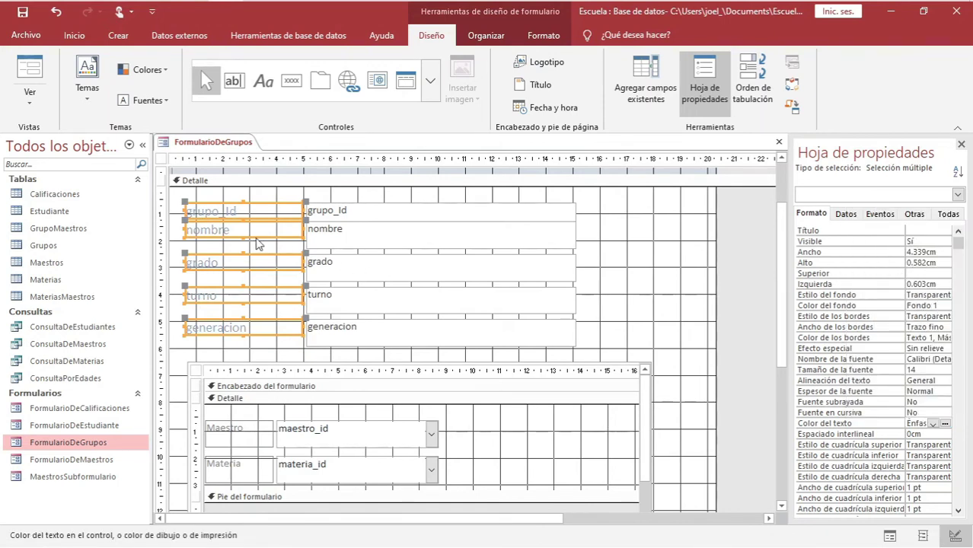
{"action": "scroll", "coordinate": [644, 315], "scroll_direction": "up", "scroll_amount": 1}
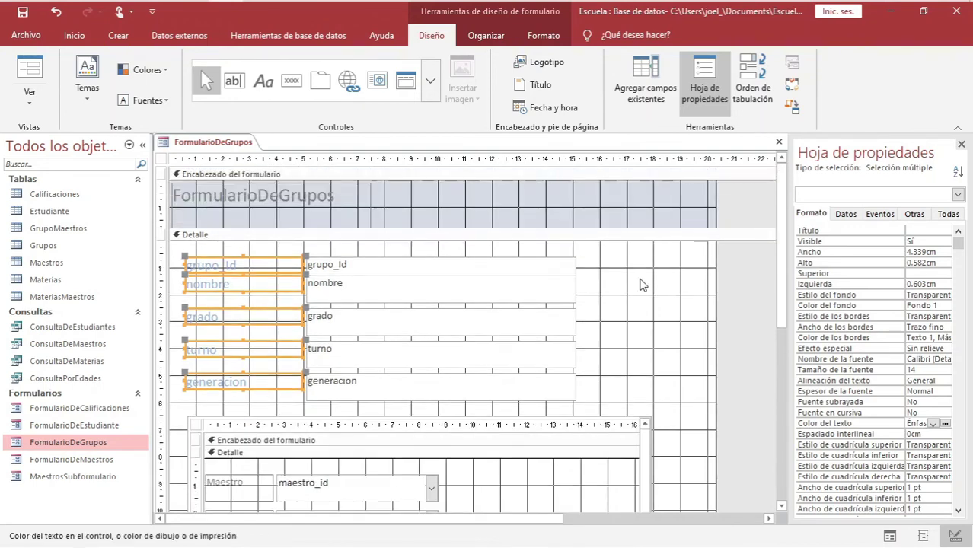
{"action": "scroll", "coordinate": [642, 285], "scroll_direction": "down", "scroll_amount": 1}
{"action": "scroll", "coordinate": [643, 284], "scroll_direction": "up", "scroll_amount": 1}
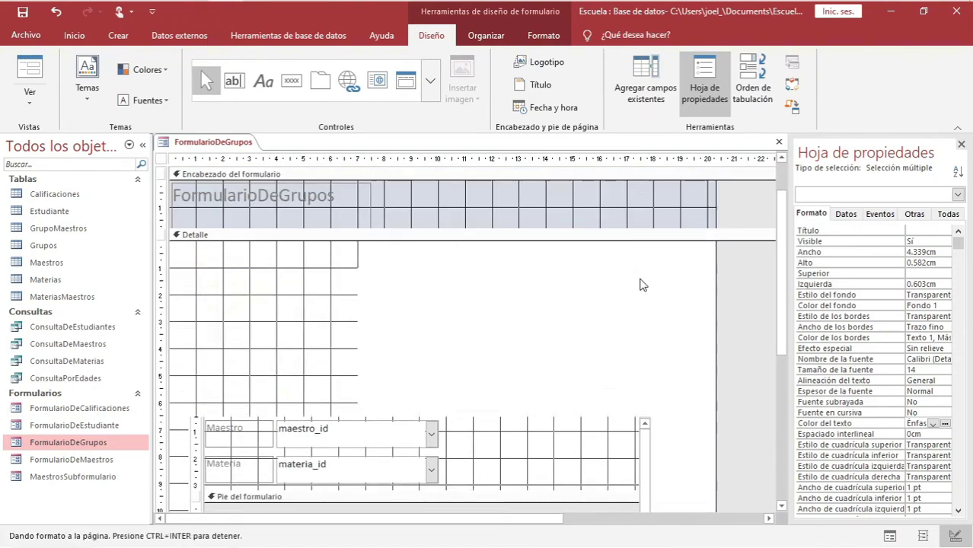
Retitle the header label 'Formulario de Grupos', with a lowercase 'de' and a space before Grupos
{"action": "left_click", "coordinate": [239, 197]}
{"action": "double_click", "coordinate": [252, 196]}
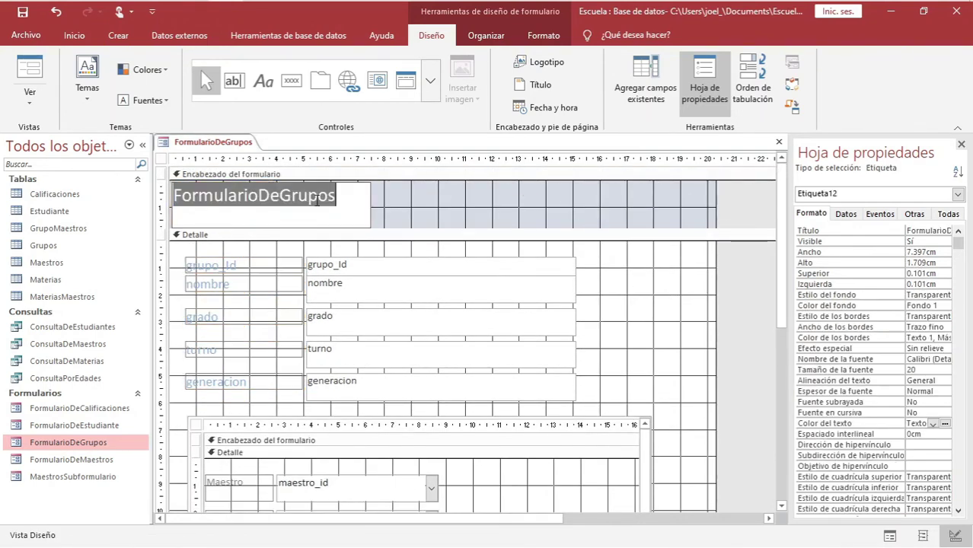
{"action": "left_click", "coordinate": [260, 196]}
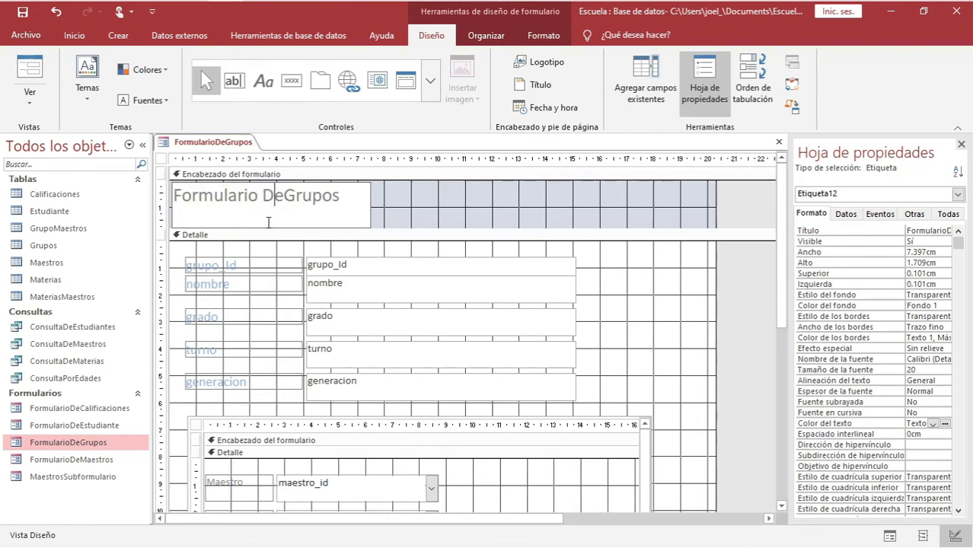
{"action": "key", "text": "BackSpace"}
{"action": "type", "text": "d"}
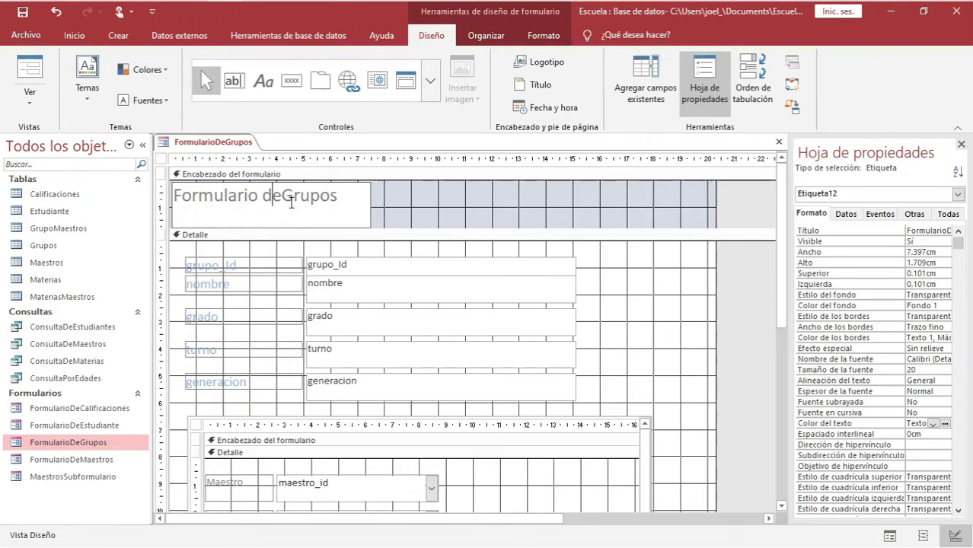
{"action": "key", "text": "Right"}
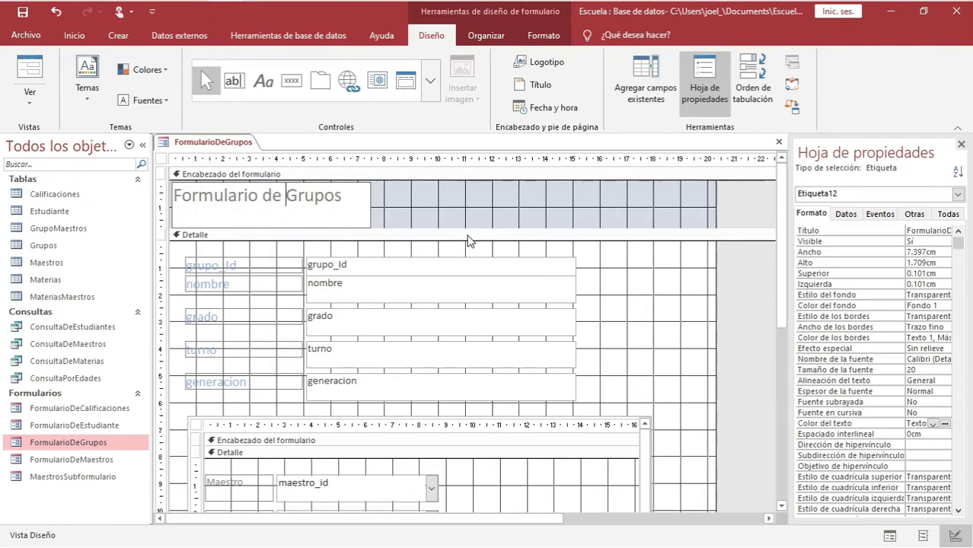
{"action": "left_click", "coordinate": [467, 237]}
{"action": "left_click", "coordinate": [420, 201]}
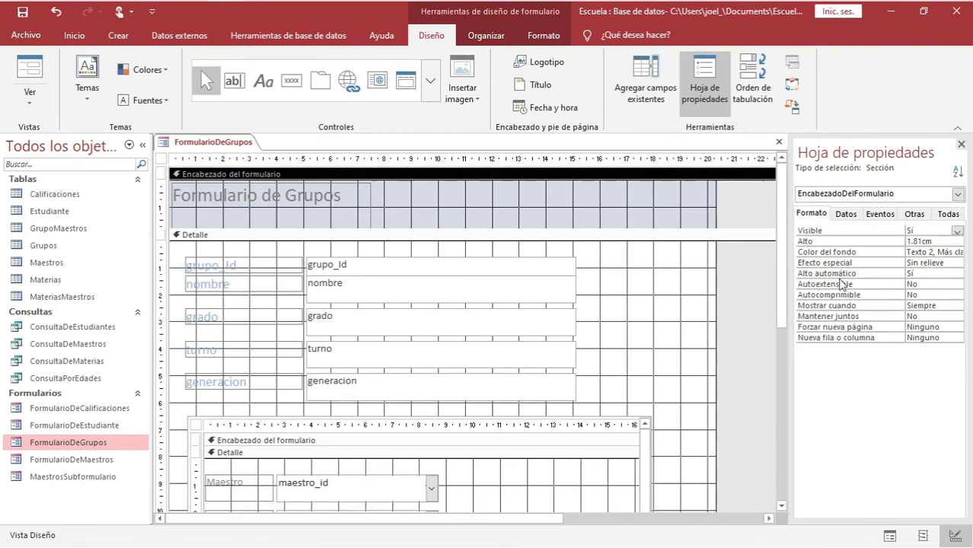
Give the Encabezado del formulario a light theme background colour
{"action": "left_click", "coordinate": [957, 252]}
{"action": "left_click", "coordinate": [957, 253]}
{"action": "left_click", "coordinate": [957, 252]}
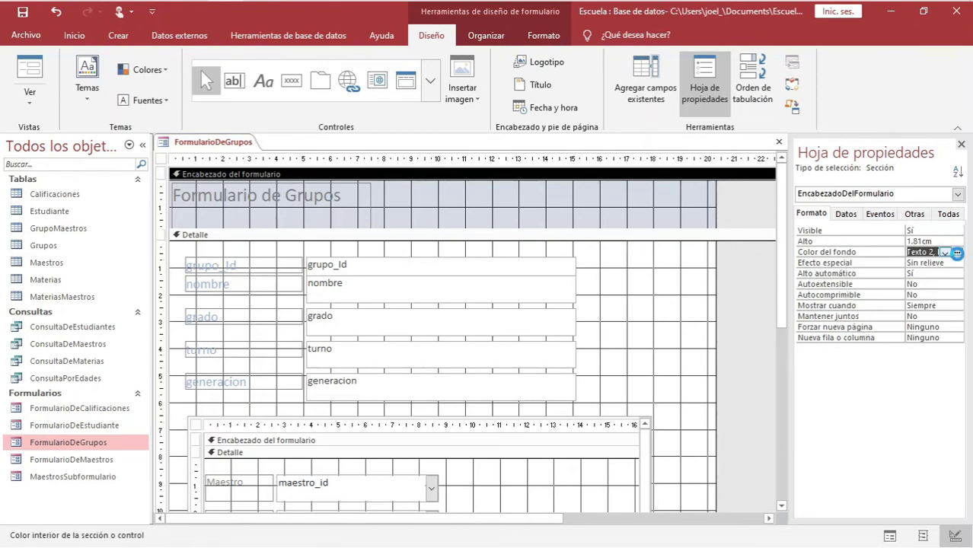
{"action": "left_click", "coordinate": [957, 253]}
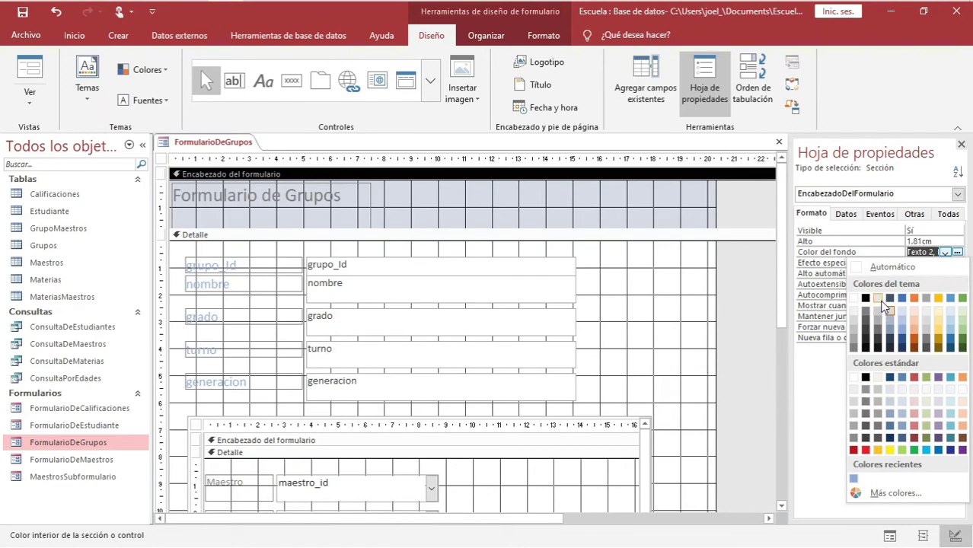
{"action": "left_click", "coordinate": [881, 310]}
{"action": "left_click", "coordinate": [680, 281]}
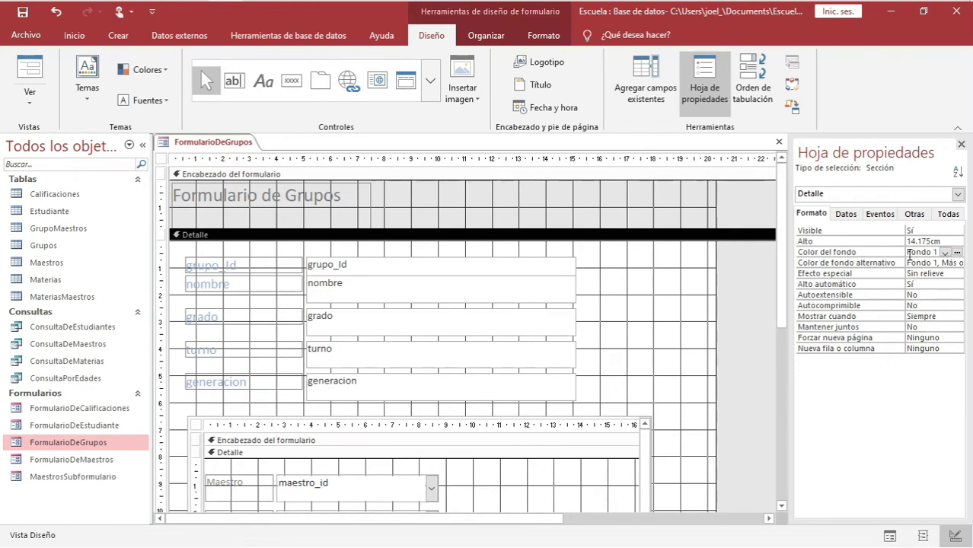
Set the Detalle section's Color del fondo to grey Fondo 2
{"action": "left_click", "coordinate": [957, 253]}
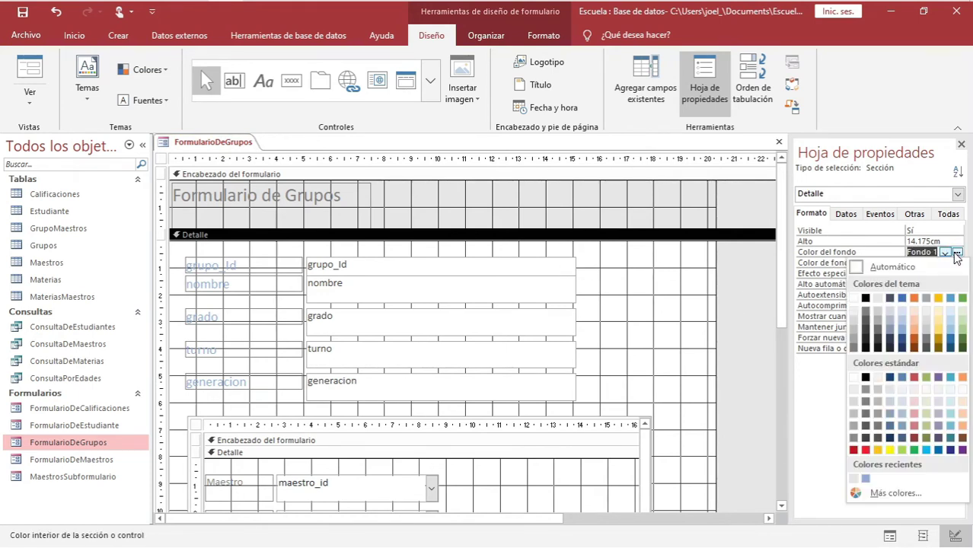
{"action": "left_click", "coordinate": [877, 311]}
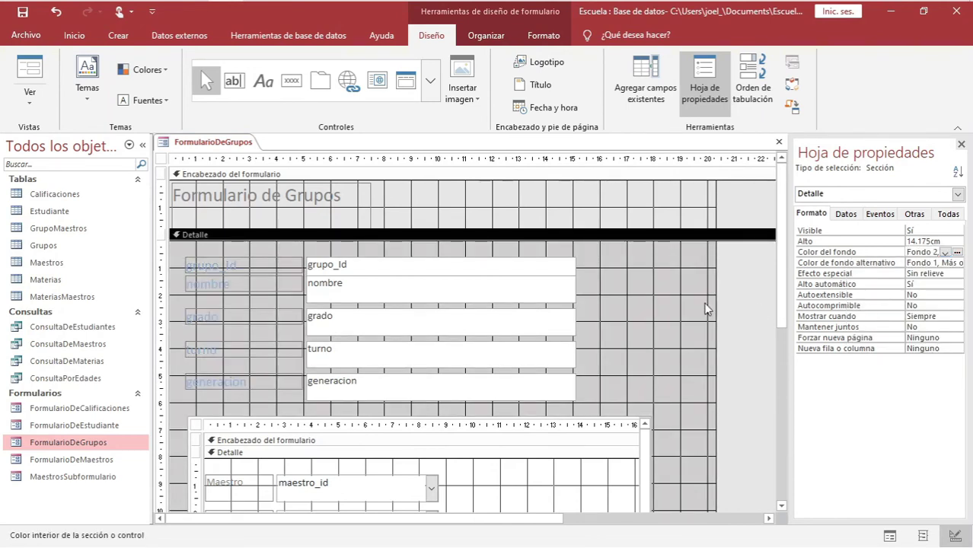
{"action": "left_click", "coordinate": [655, 297]}
{"action": "left_click", "coordinate": [629, 300]}
{"action": "scroll", "coordinate": [629, 300], "scroll_direction": "down", "scroll_amount": 1}
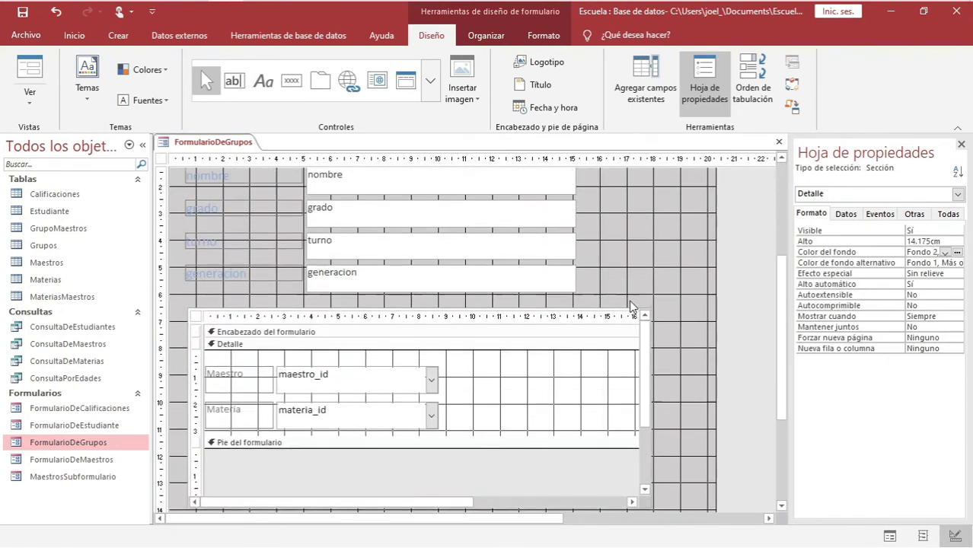
{"action": "scroll", "coordinate": [630, 306], "scroll_direction": "down", "scroll_amount": 6}
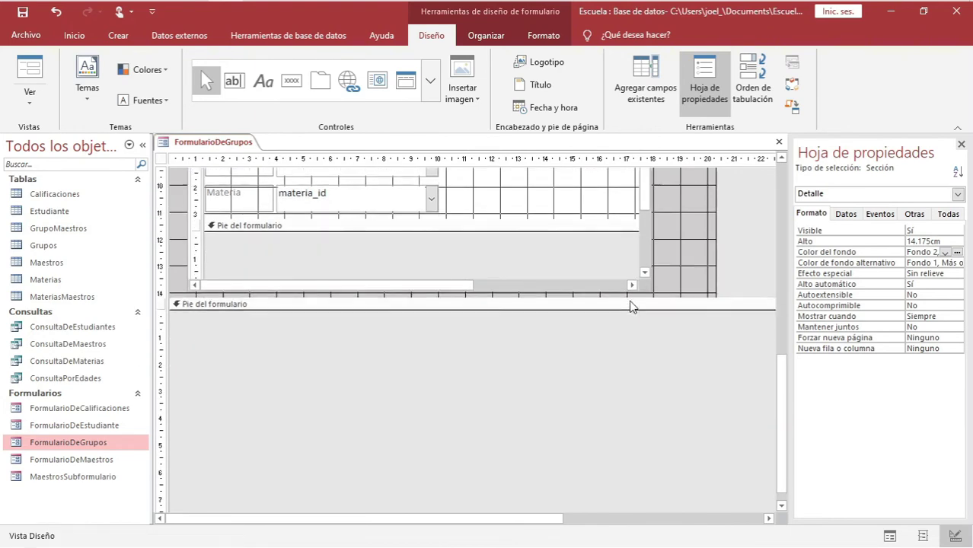
{"action": "scroll", "coordinate": [630, 304], "scroll_direction": "up", "scroll_amount": 8}
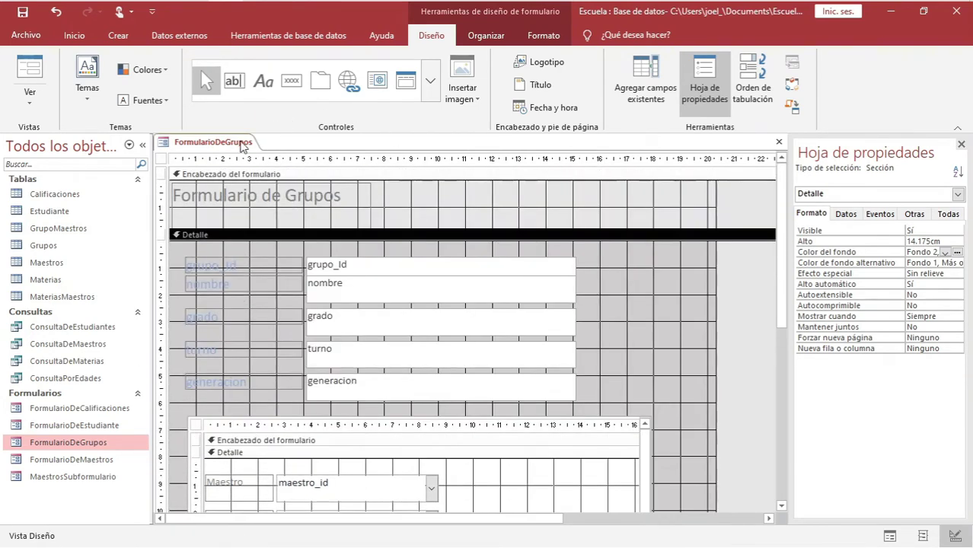
{"action": "right_click", "coordinate": [232, 144]}
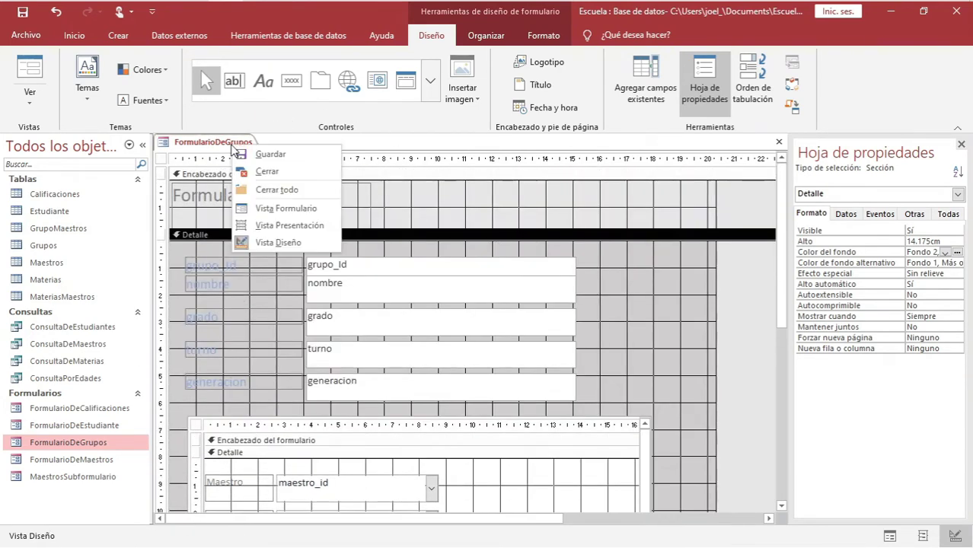
{"action": "left_click", "coordinate": [272, 210]}
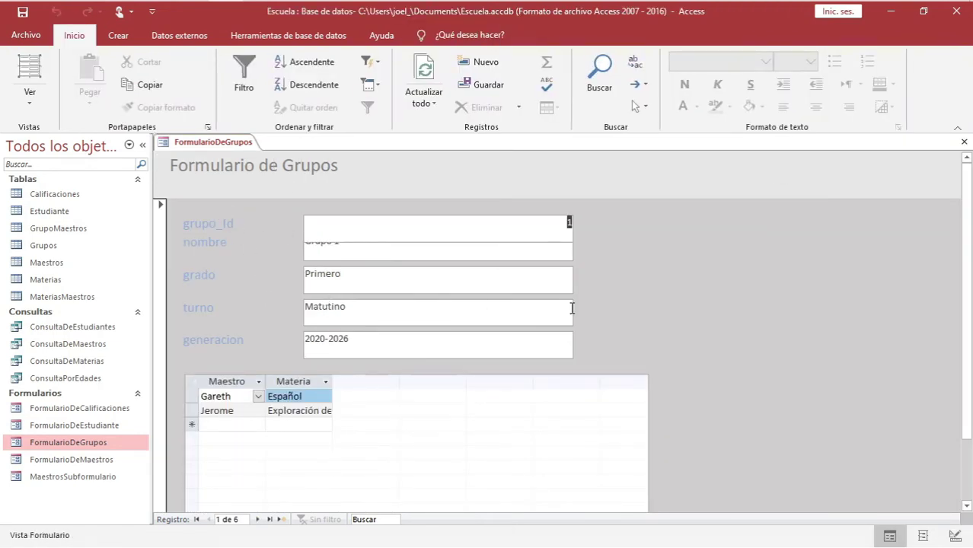
{"action": "scroll", "coordinate": [639, 337], "scroll_direction": "down", "scroll_amount": 2}
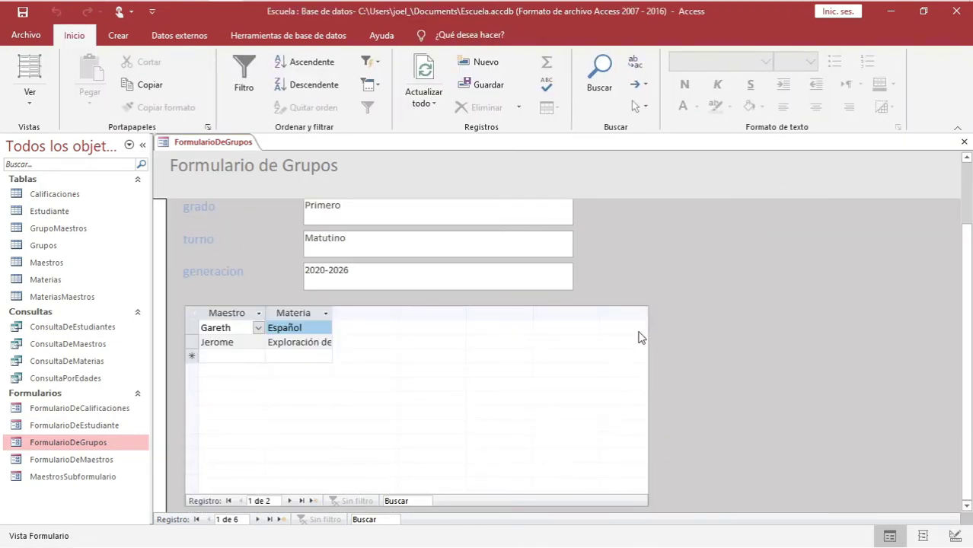
{"action": "scroll", "coordinate": [728, 235], "scroll_direction": "up", "scroll_amount": 2}
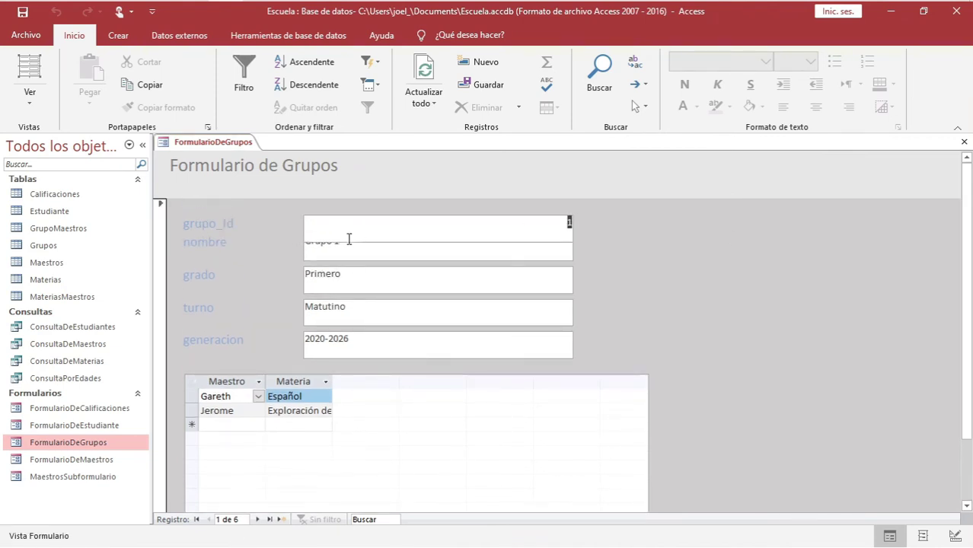
{"action": "right_click", "coordinate": [224, 144]}
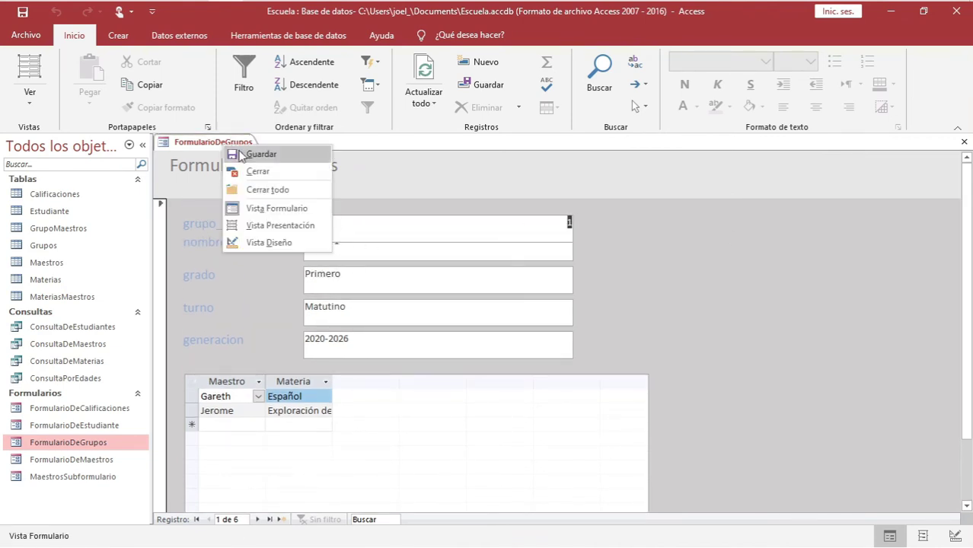
{"action": "left_click", "coordinate": [270, 242]}
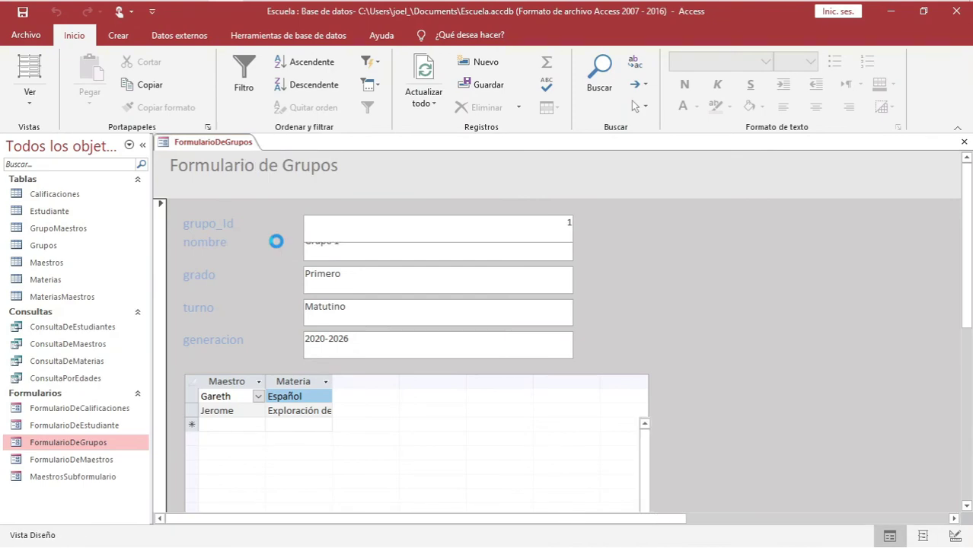
{"action": "scroll", "coordinate": [247, 288], "scroll_direction": "down", "scroll_amount": 1}
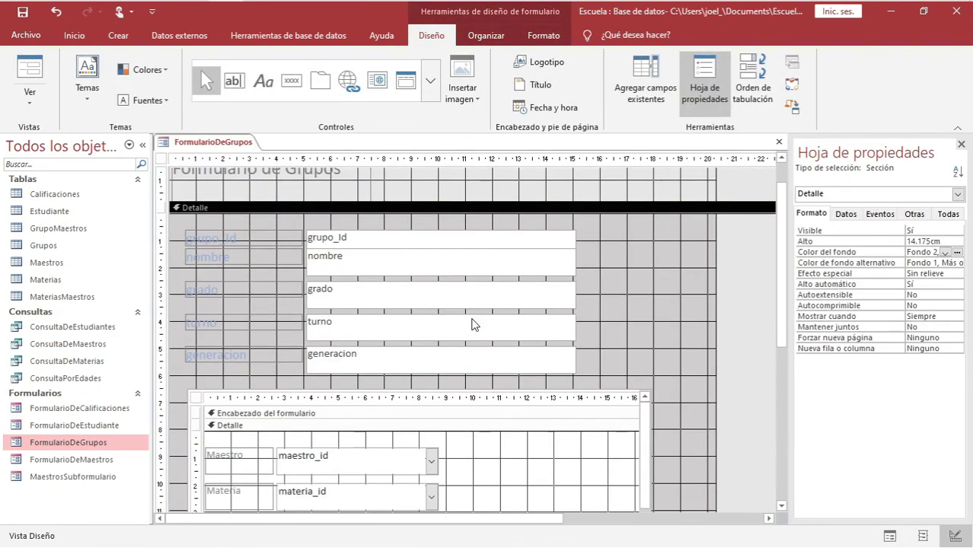
Move the MaestrosSubformulario subform lower on the form, to 7.998 cm
{"action": "scroll", "coordinate": [190, 417], "scroll_direction": "down", "scroll_amount": 2}
{"action": "scroll", "coordinate": [192, 420], "scroll_direction": "down", "scroll_amount": 2}
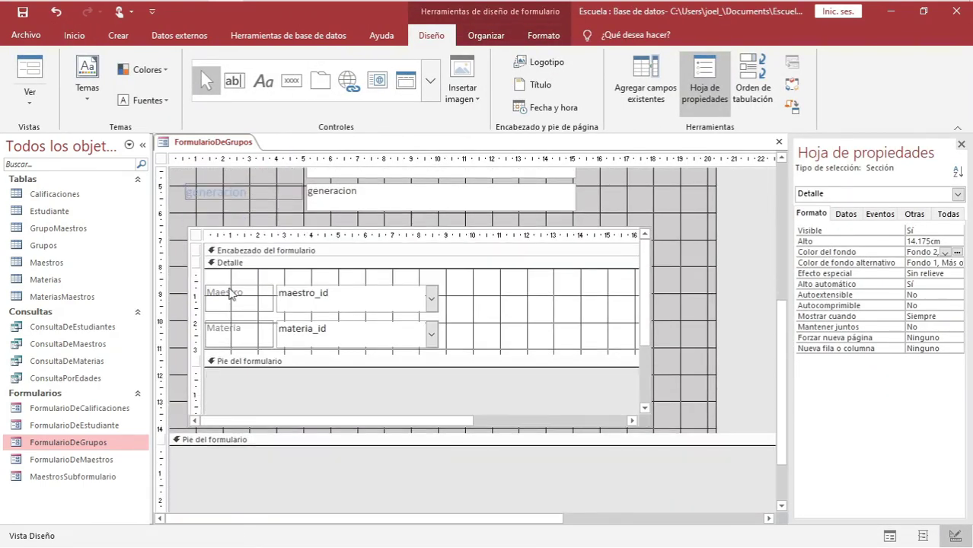
{"action": "left_click", "coordinate": [198, 237]}
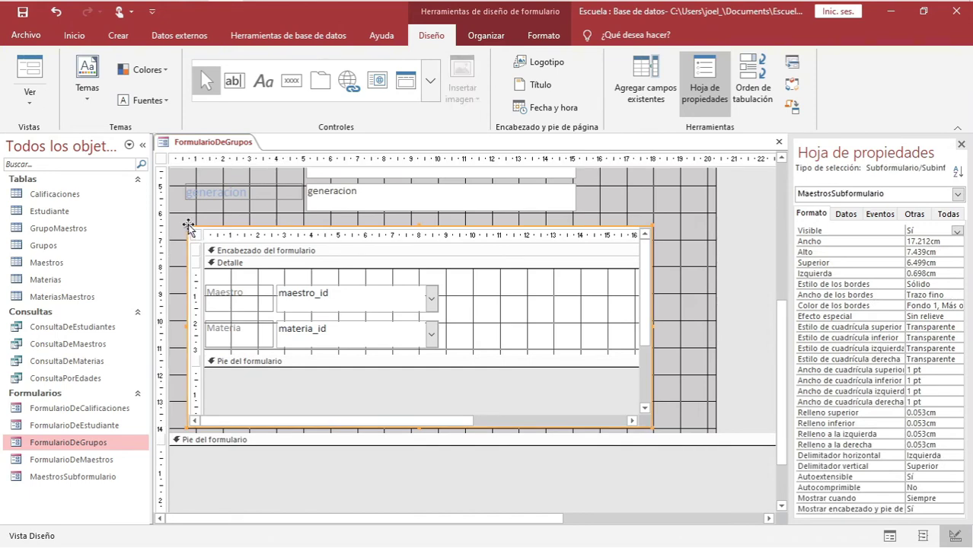
{"action": "left_click_drag", "start_coordinate": [188, 225], "coordinate": [186, 297]}
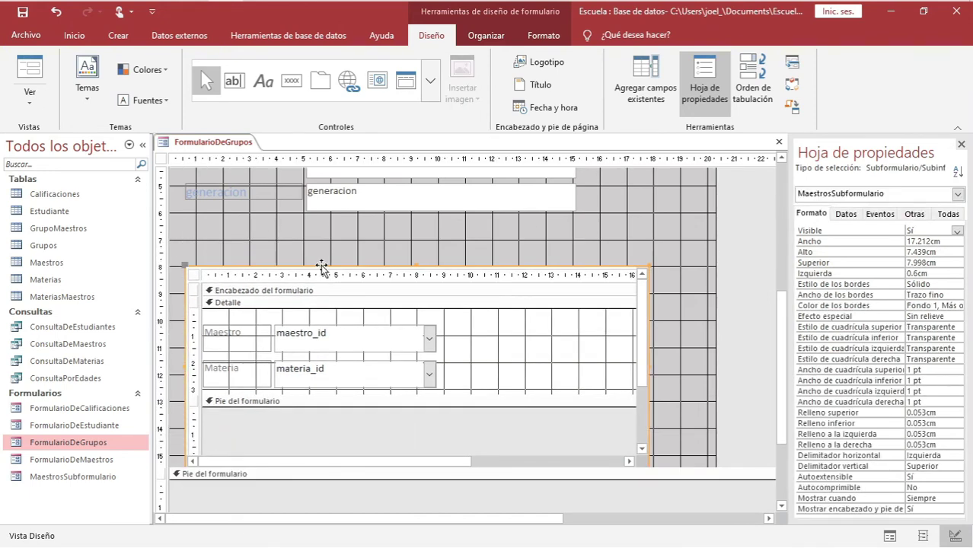
{"action": "scroll", "coordinate": [321, 264], "scroll_direction": "up", "scroll_amount": 5}
Shift the nombre, grado, turno and generacion labels and text boxes slightly down
{"action": "left_click", "coordinate": [265, 241]}
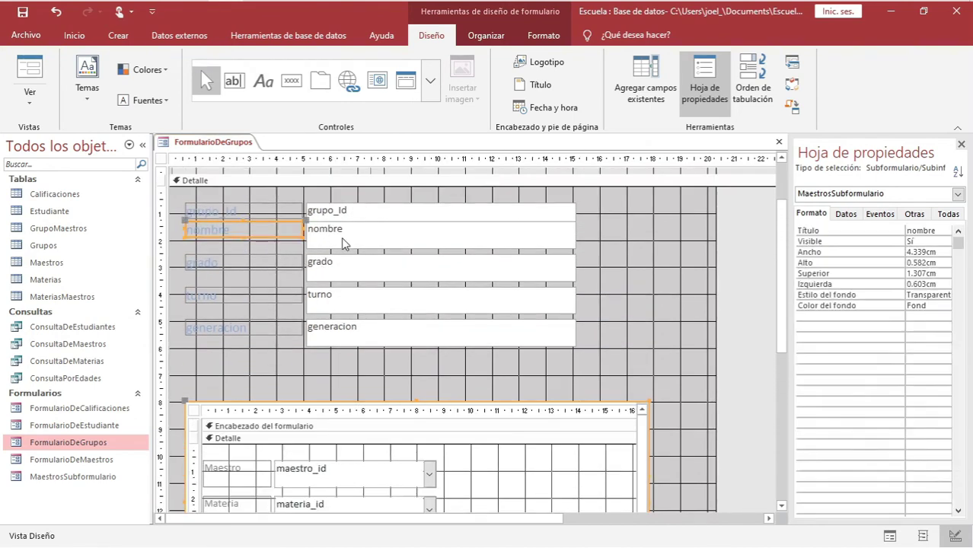
{"action": "left_click", "coordinate": [341, 242], "text": "shift"}
{"action": "left_click", "coordinate": [278, 263], "text": "shift"}
{"action": "left_click", "coordinate": [341, 274], "text": "shift"}
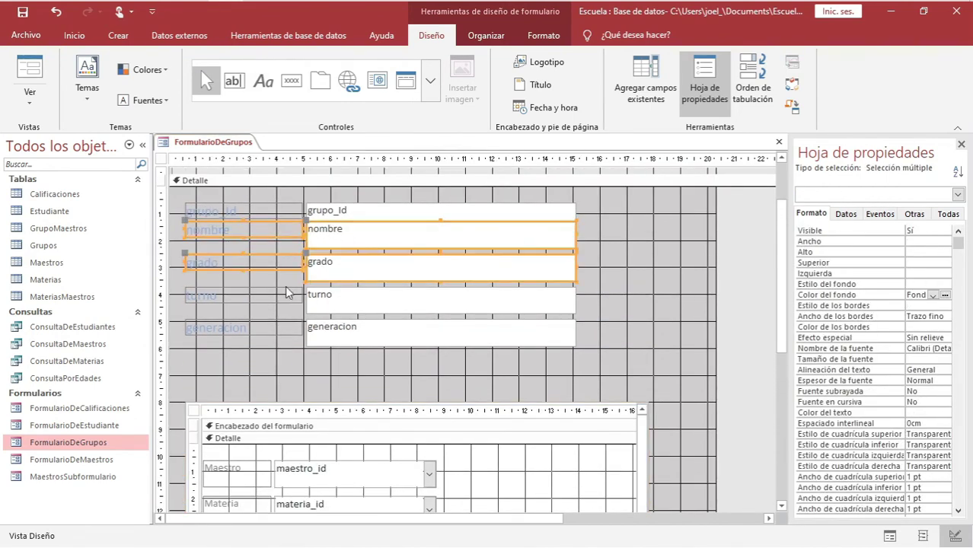
{"action": "left_click", "coordinate": [283, 297], "text": "shift"}
{"action": "left_click", "coordinate": [299, 305], "text": "shift"}
{"action": "left_click", "coordinate": [331, 326], "text": "shift"}
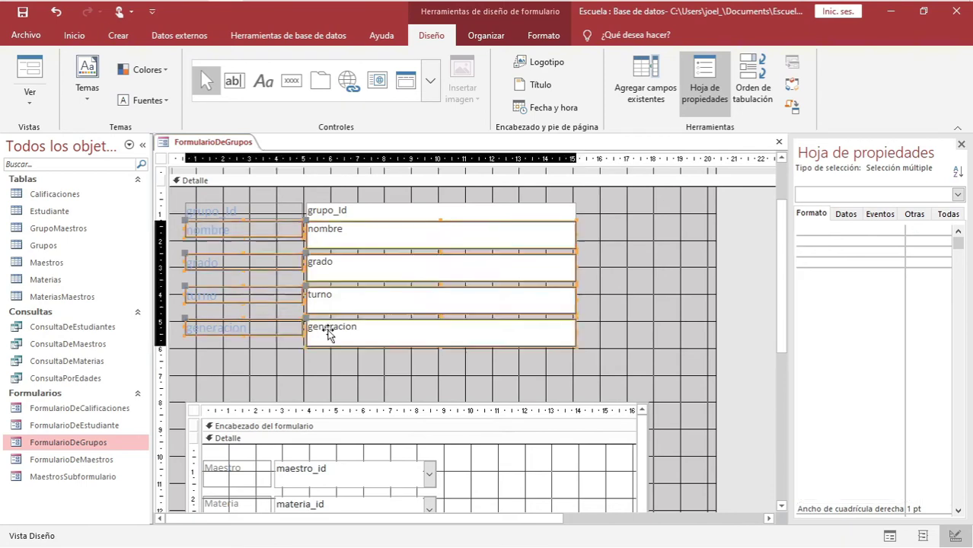
{"action": "left_click_drag", "start_coordinate": [249, 226], "coordinate": [249, 238]}
{"action": "right_click", "coordinate": [227, 143]}
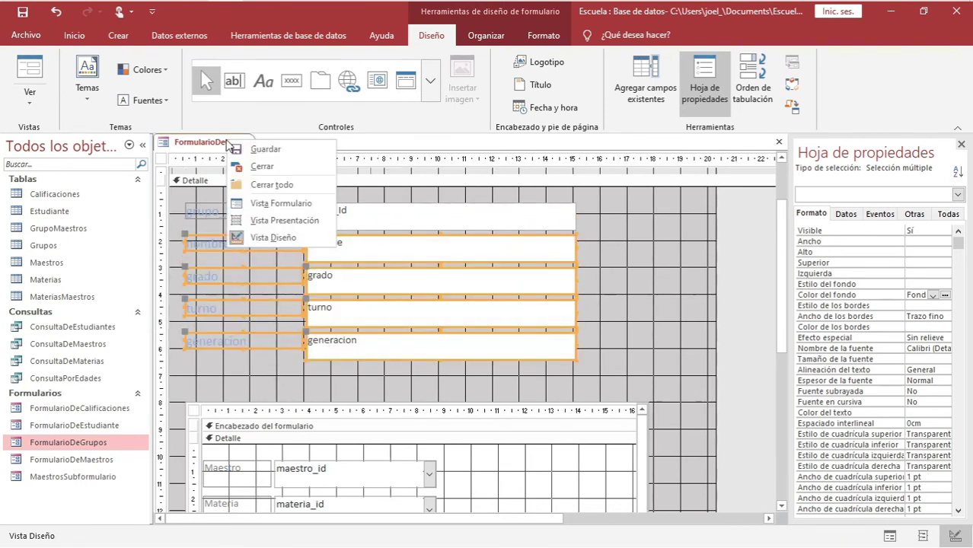
Preview FormularioDeGrupos records in Form view, then return it to Design view
{"action": "left_click", "coordinate": [281, 203]}
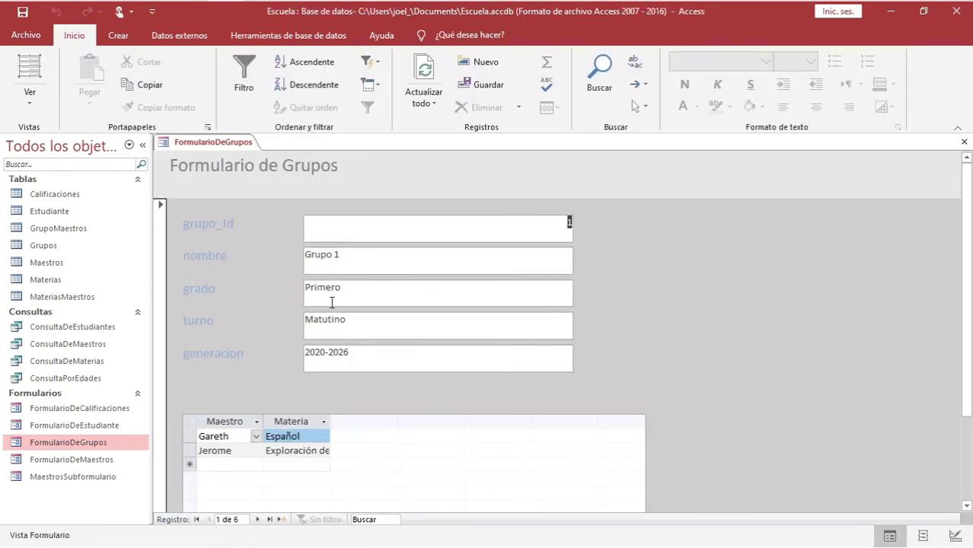
{"action": "scroll", "coordinate": [335, 312], "scroll_direction": "down", "scroll_amount": 3}
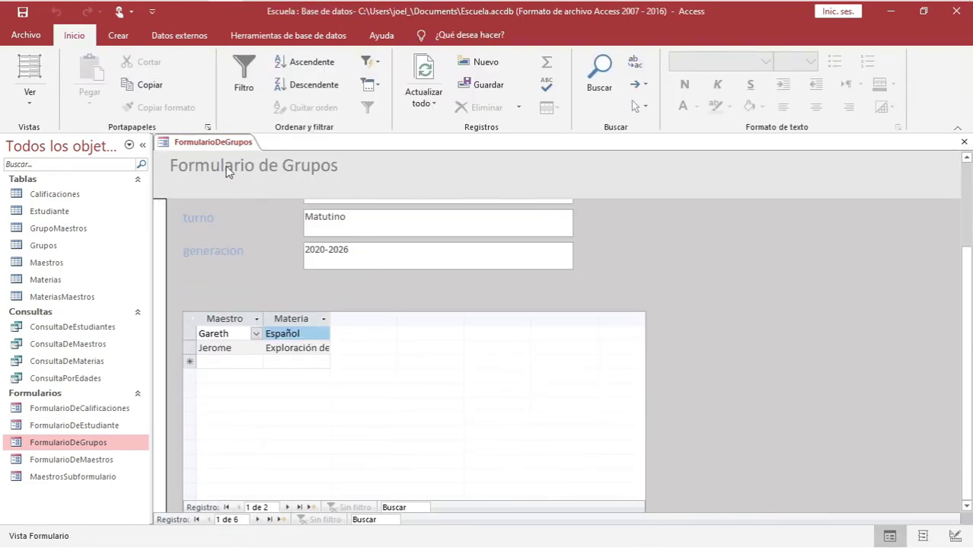
{"action": "right_click", "coordinate": [219, 144]}
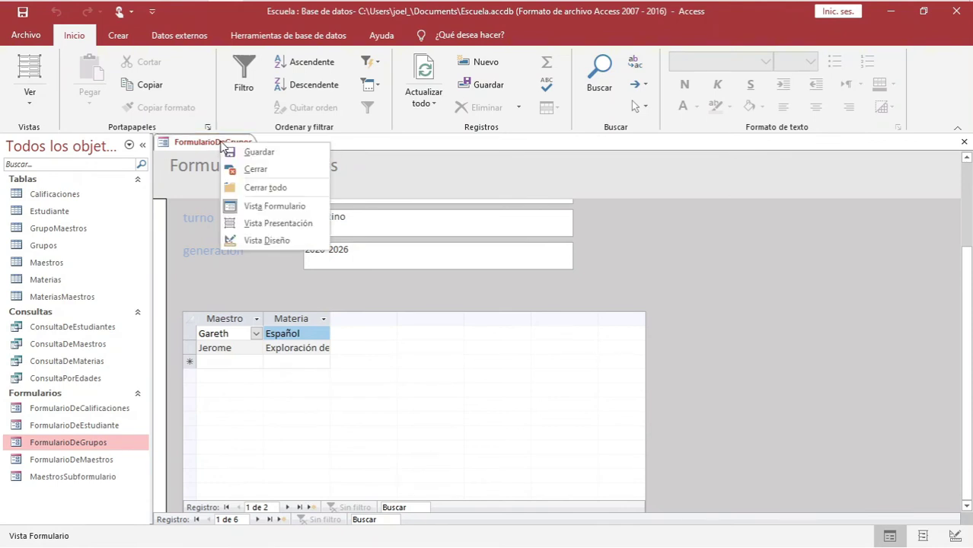
{"action": "left_click", "coordinate": [263, 239]}
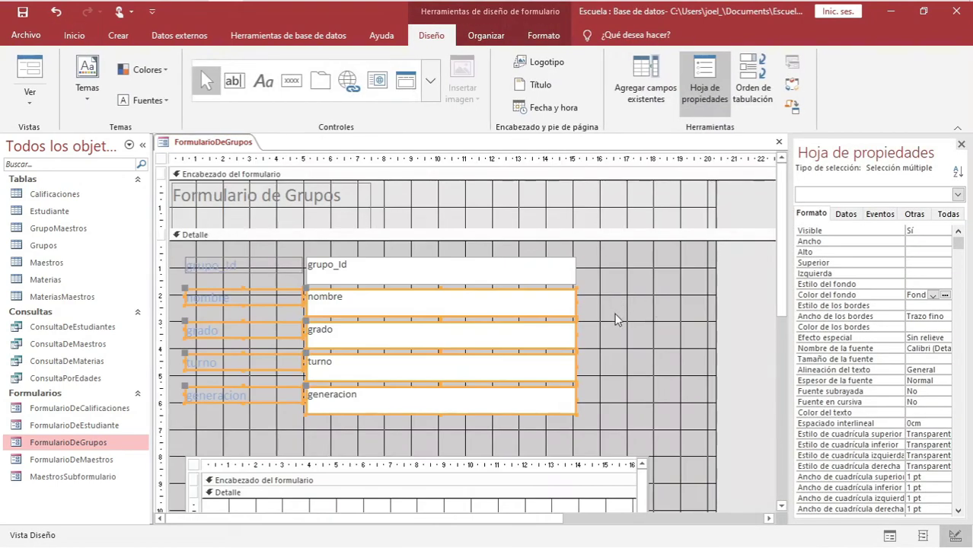
{"action": "left_click", "coordinate": [540, 36]}
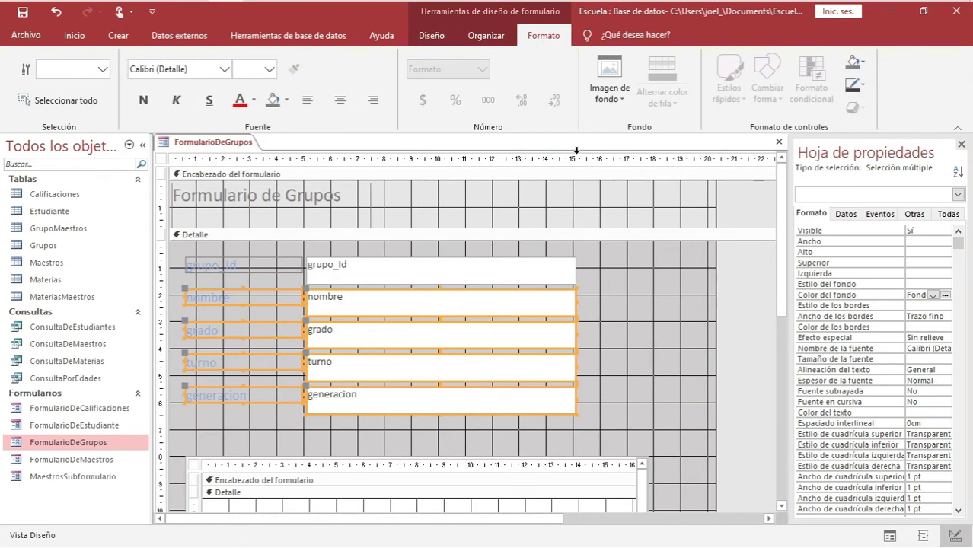
Set the form's background image to escuela from Curso Access 2016\Archivos
{"action": "left_click", "coordinate": [609, 99]}
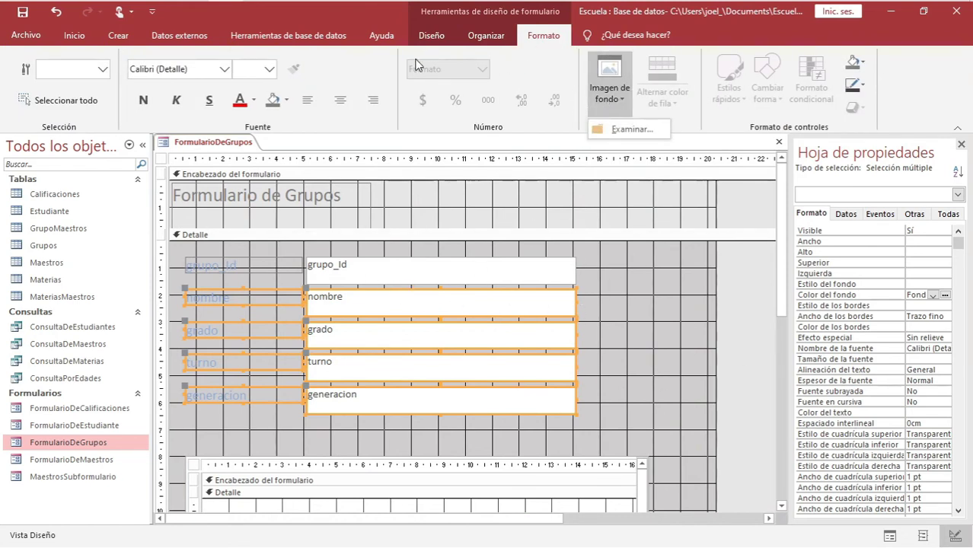
{"action": "left_click", "coordinate": [619, 129]}
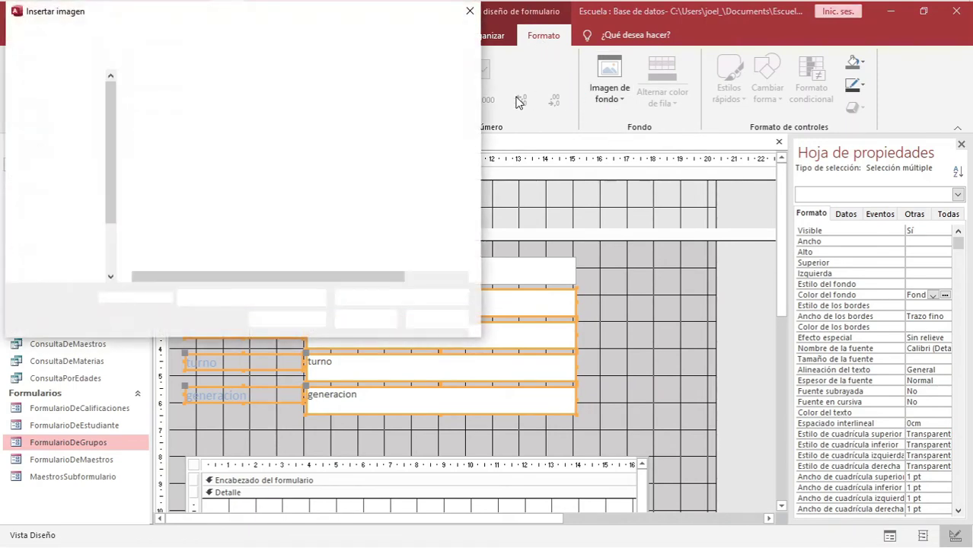
{"action": "double_click", "coordinate": [171, 100]}
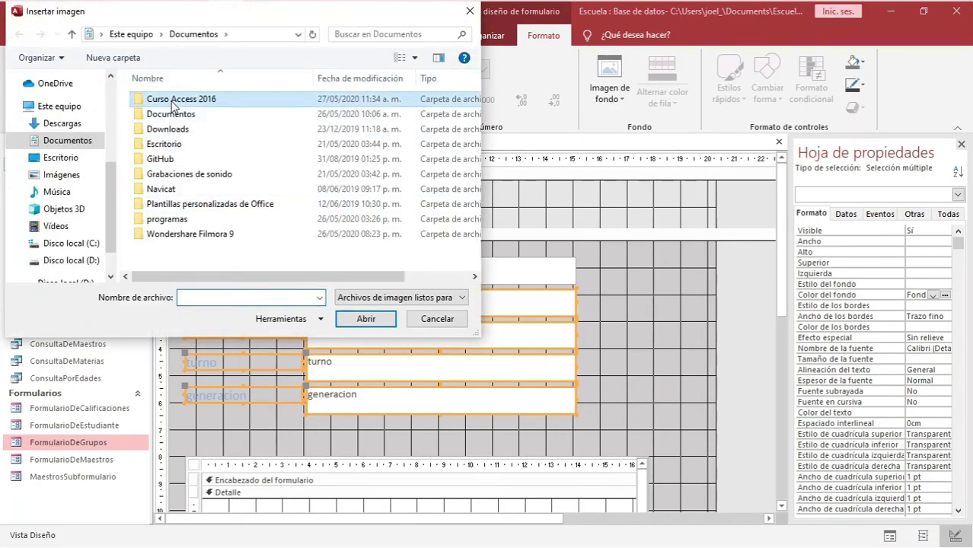
{"action": "double_click", "coordinate": [161, 100]}
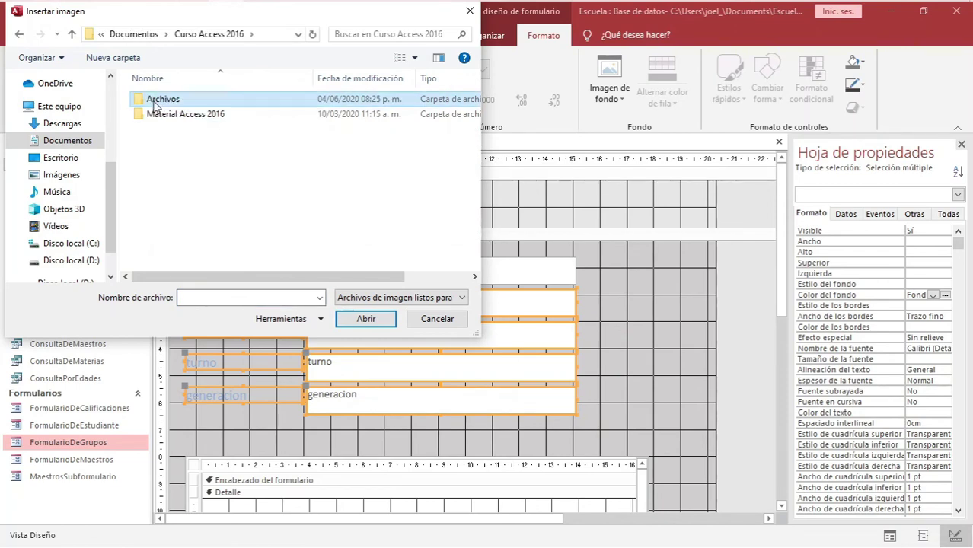
{"action": "left_click", "coordinate": [150, 135]}
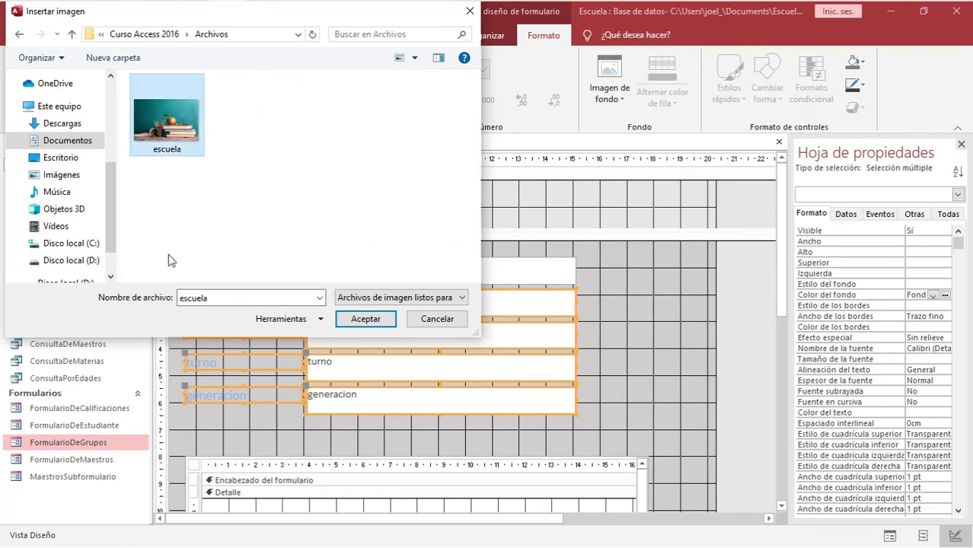
{"action": "left_click", "coordinate": [352, 320]}
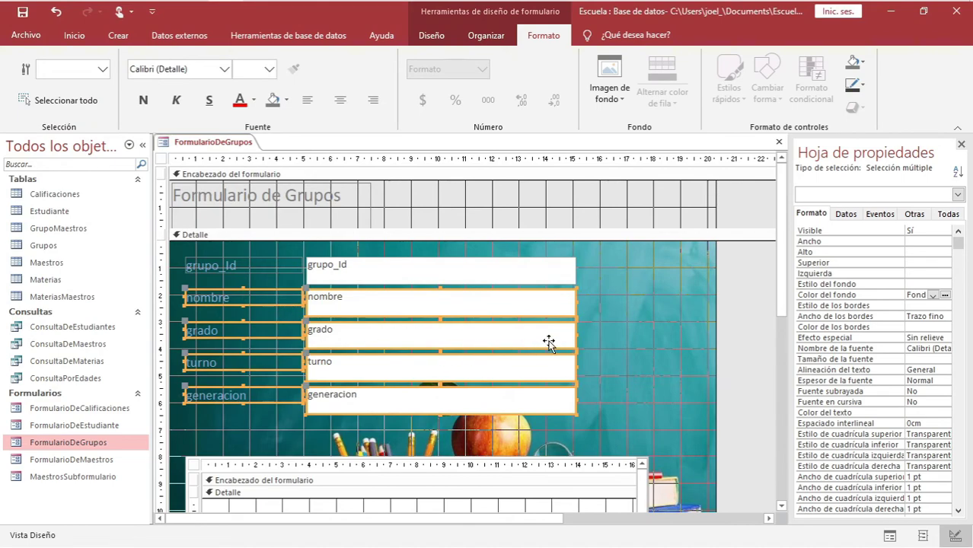
View the form over the escuela background in Form view and go to new blank record 7
{"action": "left_click_drag", "start_coordinate": [781, 270], "coordinate": [798, 234]}
{"action": "right_click", "coordinate": [202, 145]}
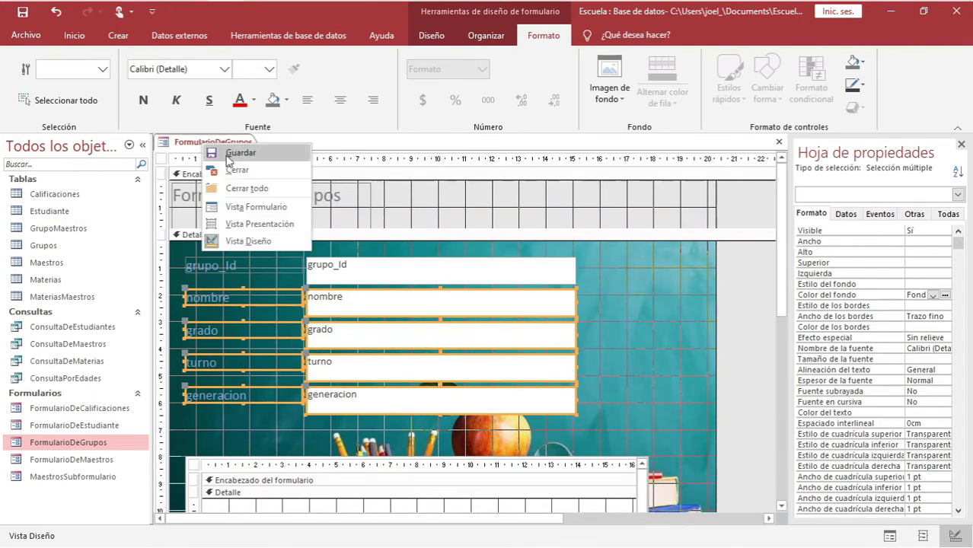
{"action": "left_click", "coordinate": [243, 207]}
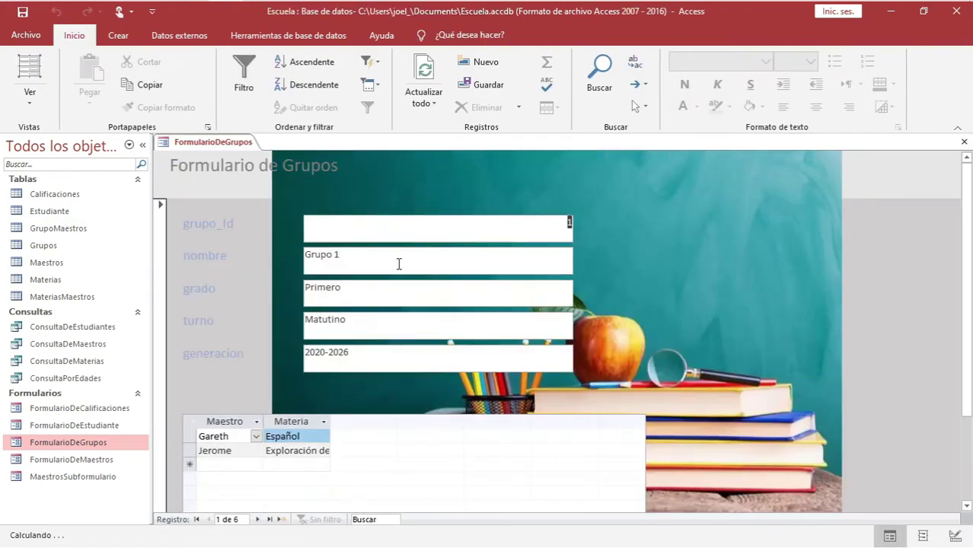
{"action": "scroll", "coordinate": [396, 324], "scroll_direction": "down", "scroll_amount": 3}
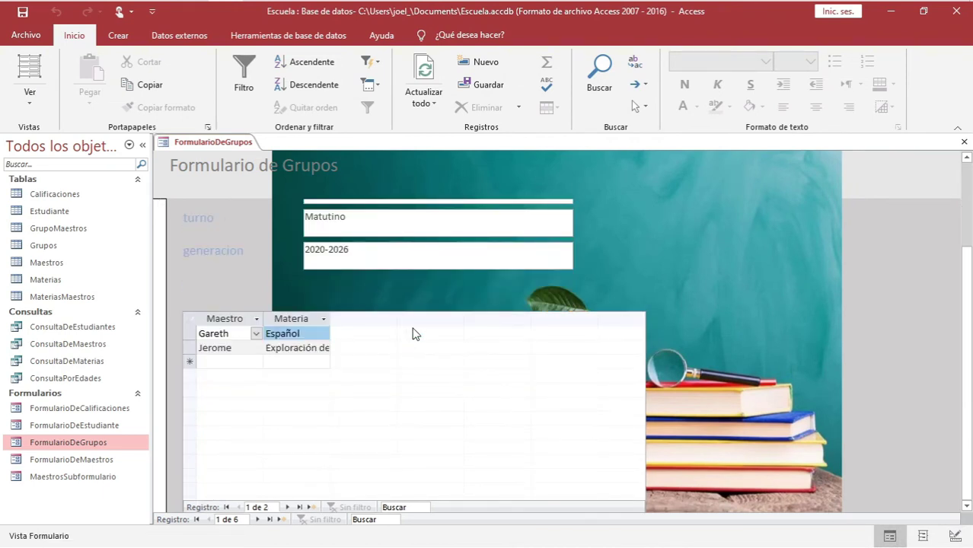
{"action": "left_click_drag", "start_coordinate": [968, 291], "coordinate": [968, 280]}
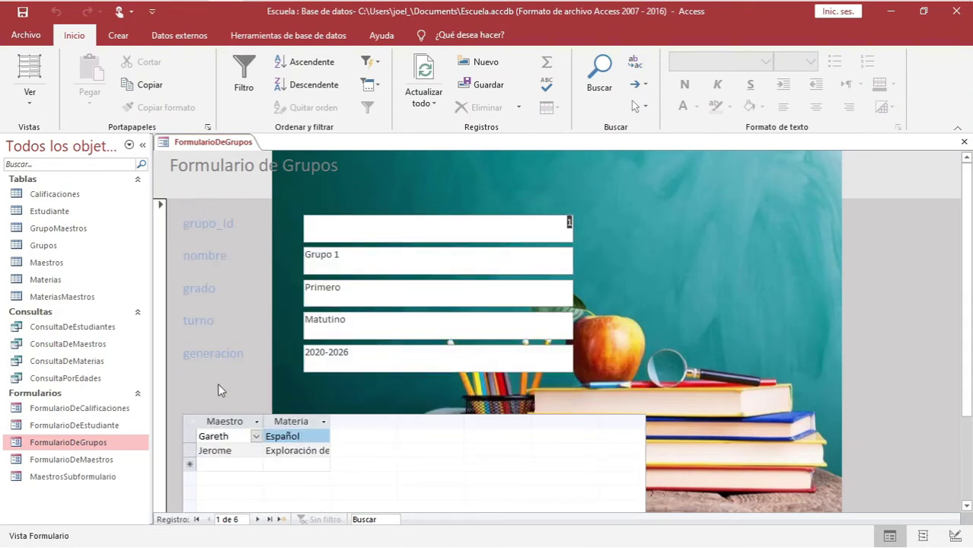
{"action": "left_click", "coordinate": [281, 519]}
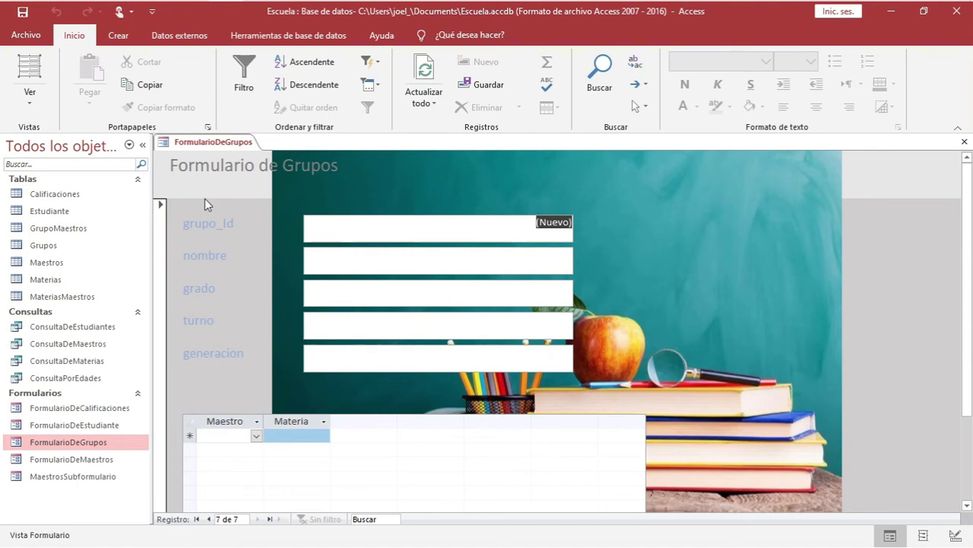
Check the existing groups in the Grupos table, then close it
{"action": "double_click", "coordinate": [45, 251]}
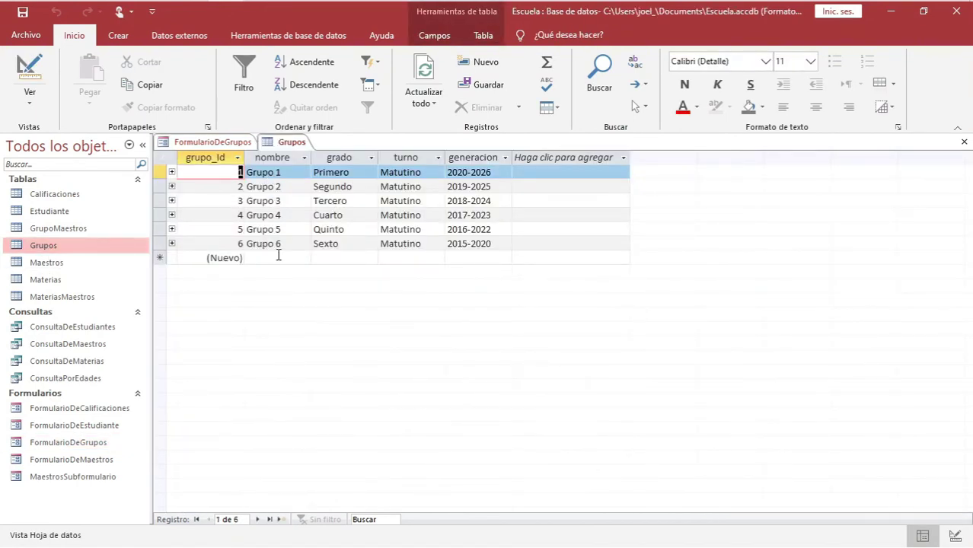
{"action": "right_click", "coordinate": [291, 143]}
{"action": "left_click", "coordinate": [317, 168]}
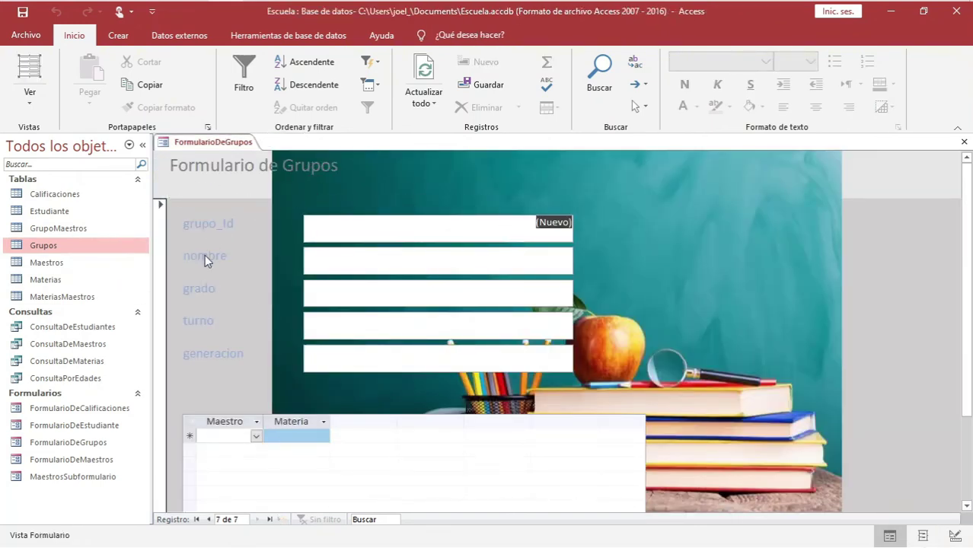
Enter nombre Segundo B, grado Segundo, turno Vespertino and generacion 2015-2020 in the new record
{"action": "left_click", "coordinate": [355, 254]}
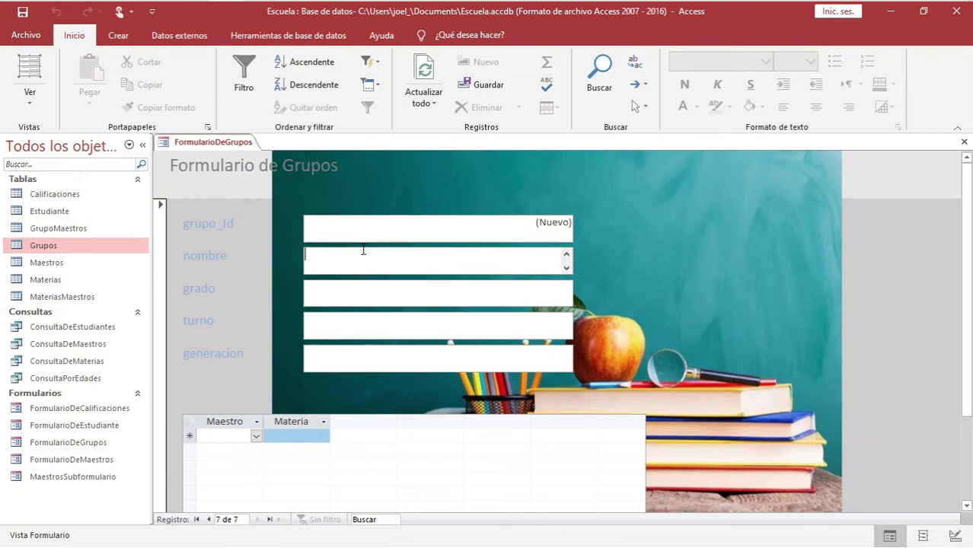
{"action": "type", "text": "Segundo B"}
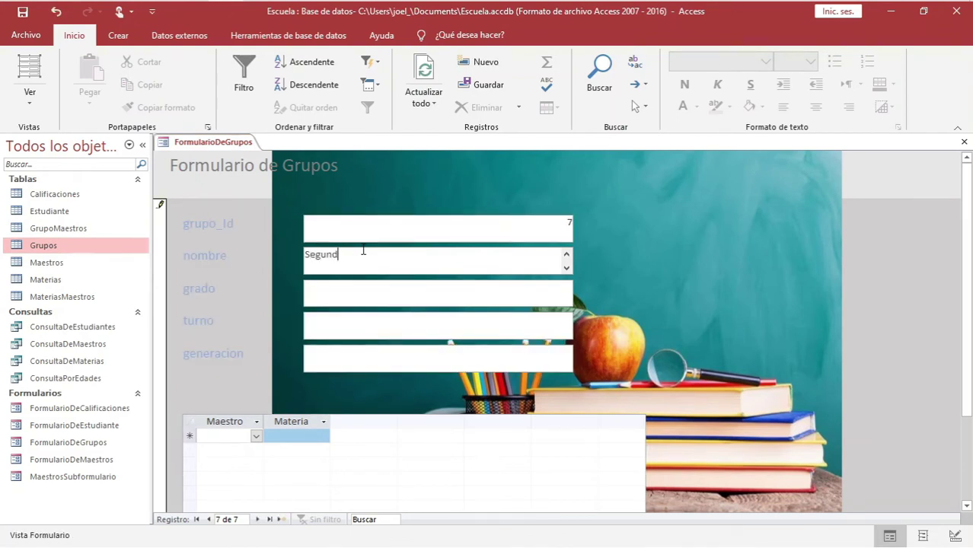
{"action": "left_click", "coordinate": [441, 285]}
{"action": "type", "text": "Segundo"}
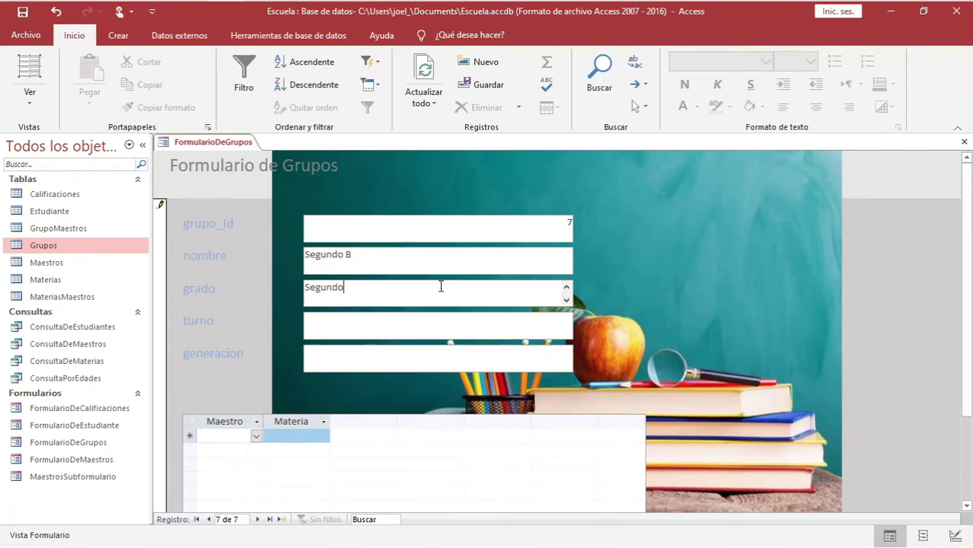
{"action": "left_click", "coordinate": [365, 318]}
{"action": "left_click", "coordinate": [394, 361]}
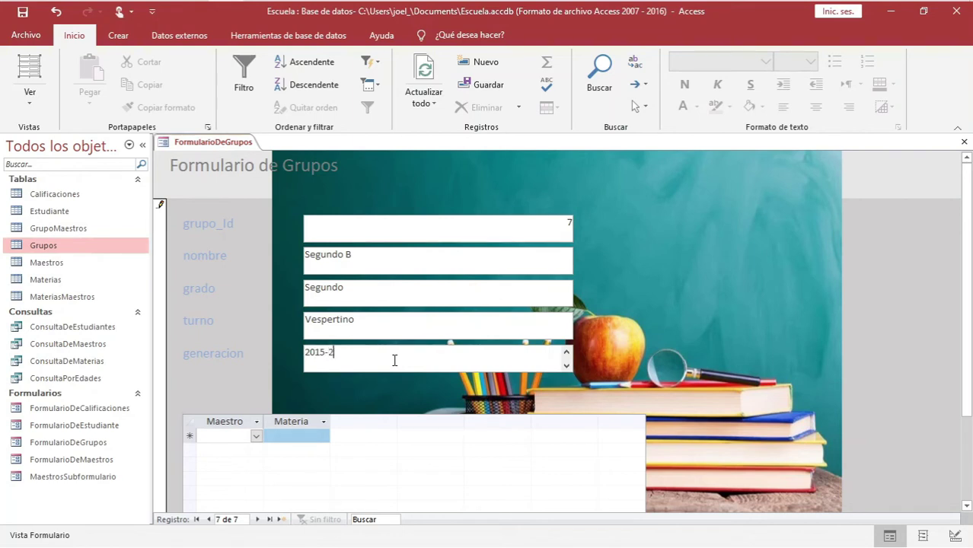
{"action": "left_click", "coordinate": [255, 436]}
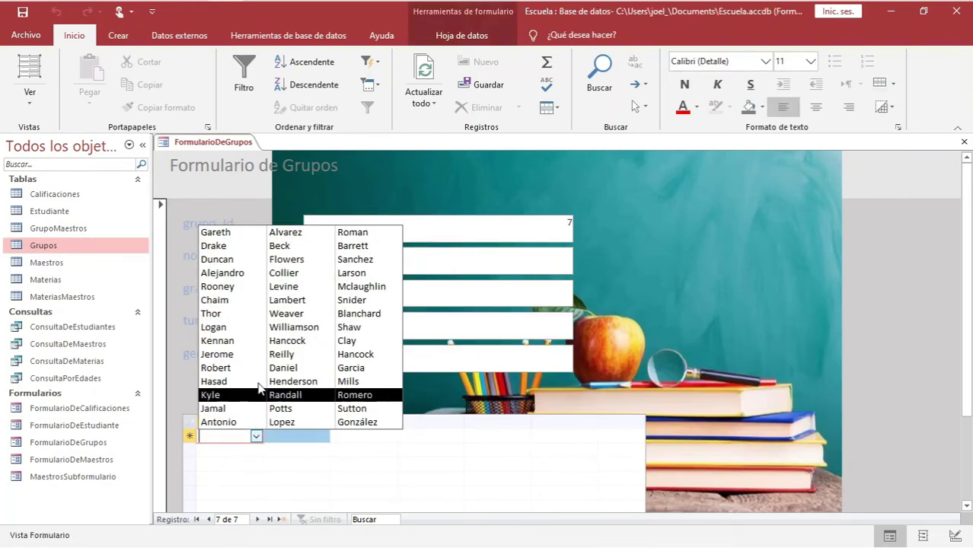
In the subform, assign a teacher to Segundo B with subject Geografía
{"action": "left_click", "coordinate": [241, 327]}
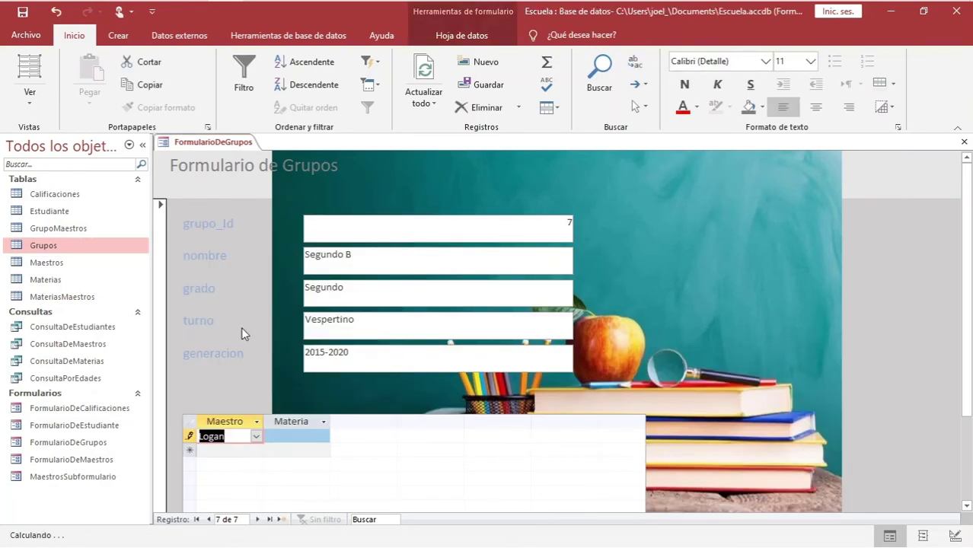
{"action": "left_click", "coordinate": [303, 436]}
{"action": "left_click", "coordinate": [322, 436]}
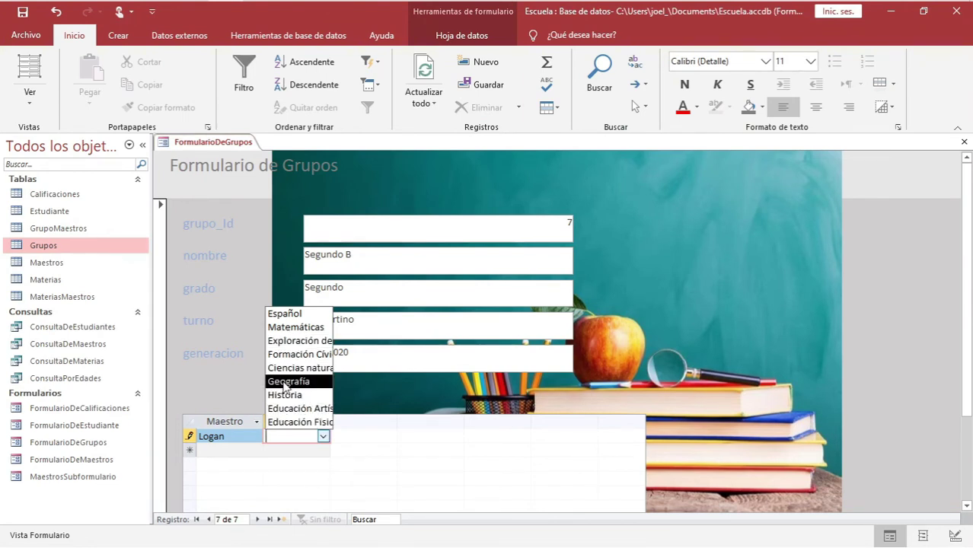
{"action": "left_click", "coordinate": [284, 383]}
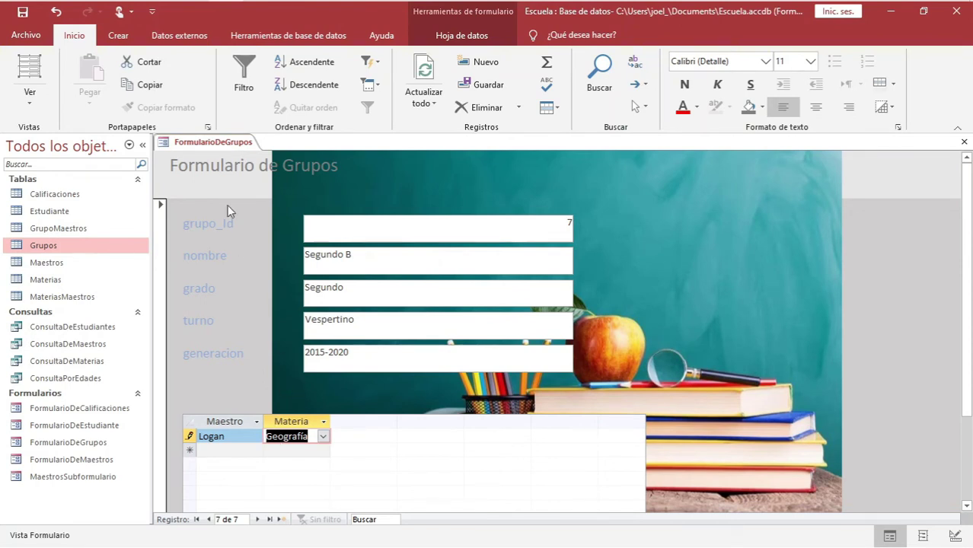
Save the new teacher-subject record and open the Grupos table
{"action": "right_click", "coordinate": [217, 143]}
{"action": "left_click", "coordinate": [253, 151]}
{"action": "double_click", "coordinate": [44, 245]}
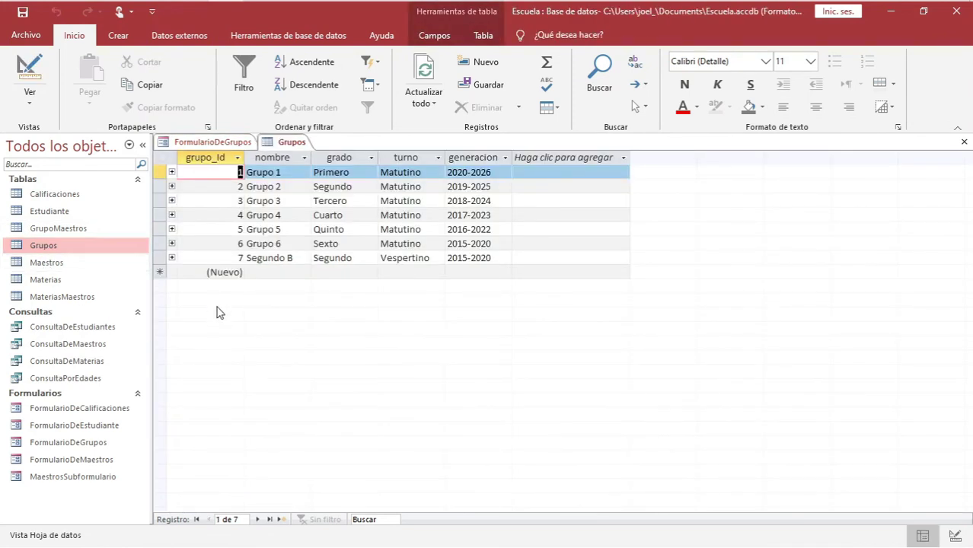
Open the GrupoMaestros table and copy its new record 16
{"action": "left_click", "coordinate": [159, 258]}
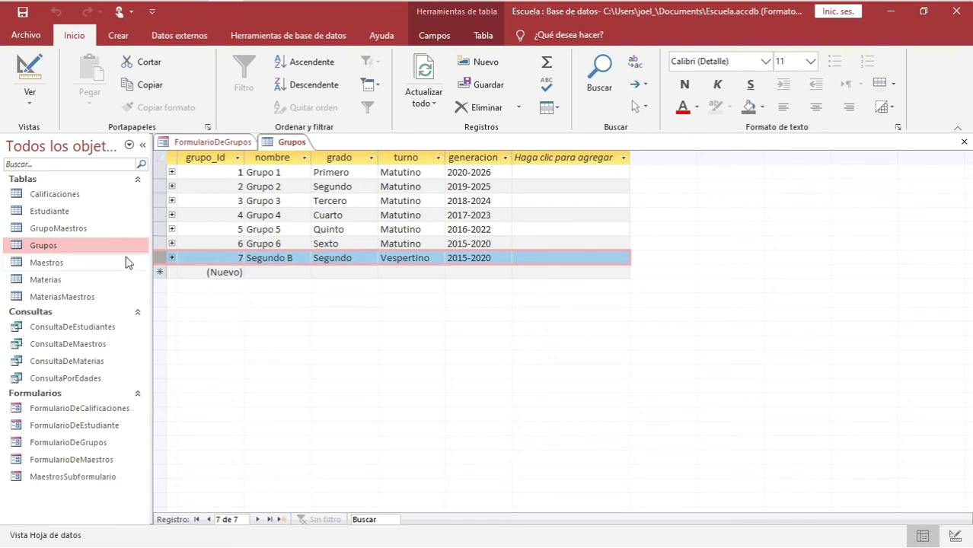
{"action": "double_click", "coordinate": [74, 231]}
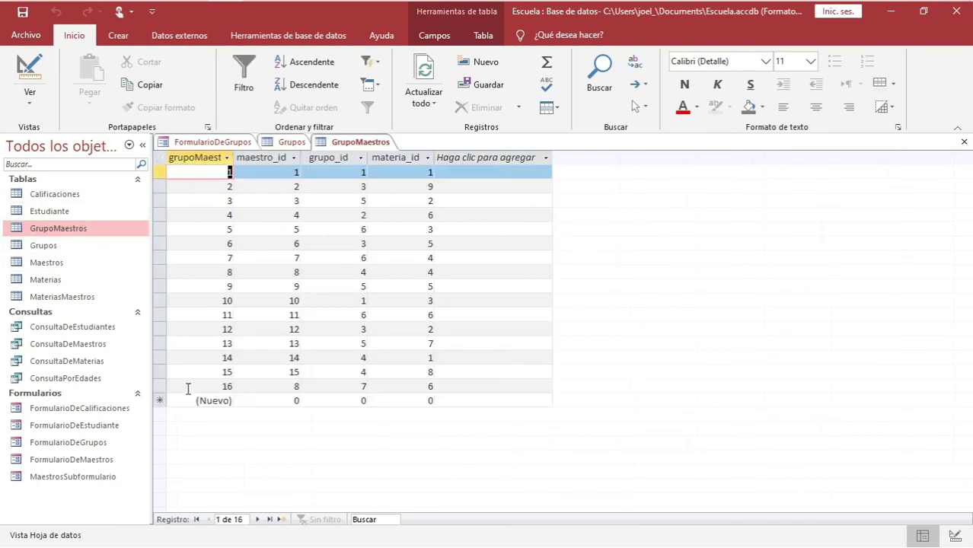
{"action": "left_click", "coordinate": [157, 386]}
{"action": "key", "text": "ctrl+c"}
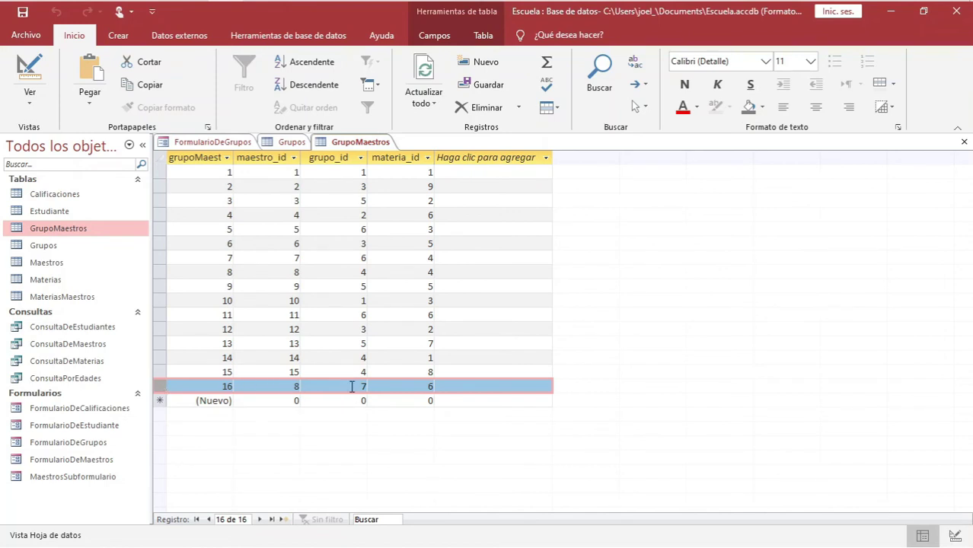
Confirm in the Grupos table that Segundo B has grupo_Id 7
{"action": "left_click", "coordinate": [213, 143]}
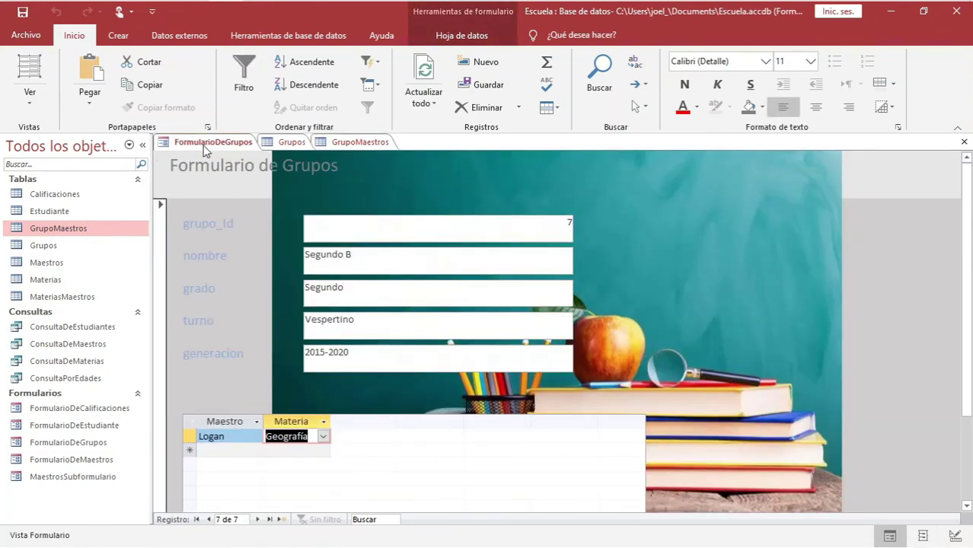
{"action": "left_click", "coordinate": [291, 142]}
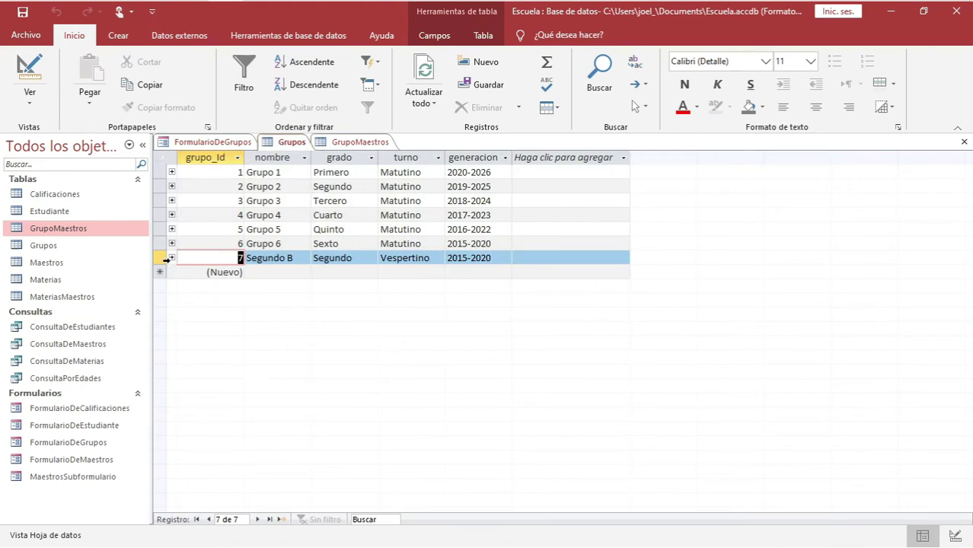
{"action": "left_click", "coordinate": [161, 258]}
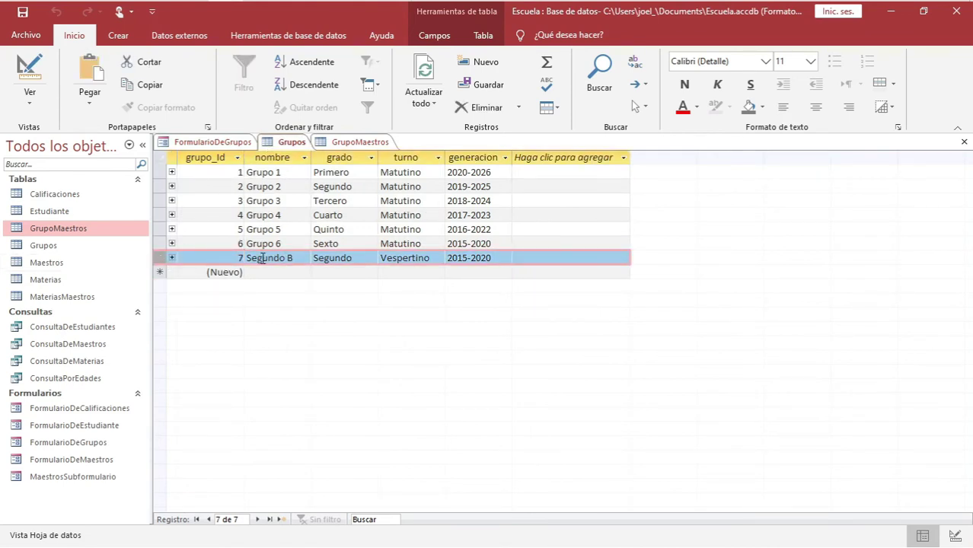
{"action": "double_click", "coordinate": [235, 258]}
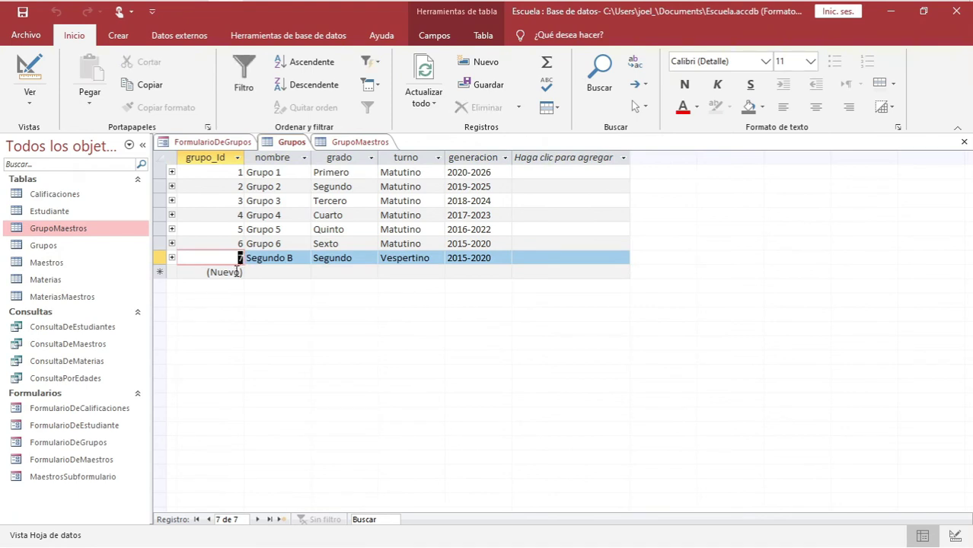
Inspect GrupoMaestros record 16: maestro_id 8, grupo_id 7 and materia_id 6
{"action": "left_click", "coordinate": [352, 142]}
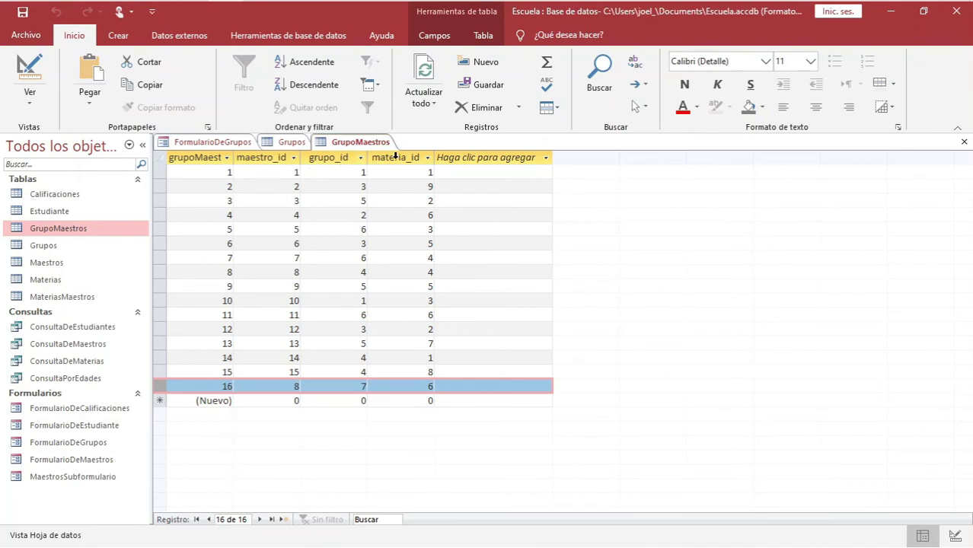
{"action": "left_click", "coordinate": [339, 155]}
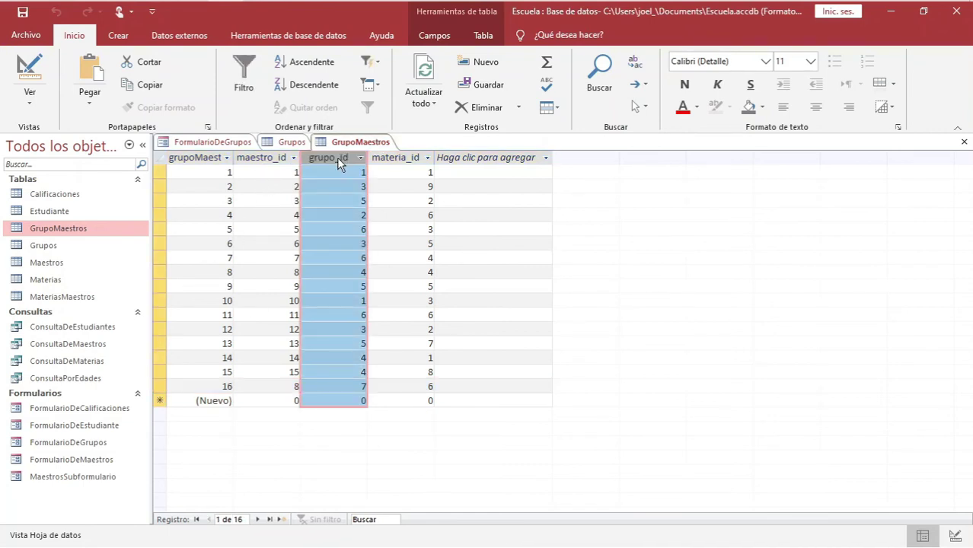
{"action": "double_click", "coordinate": [372, 388]}
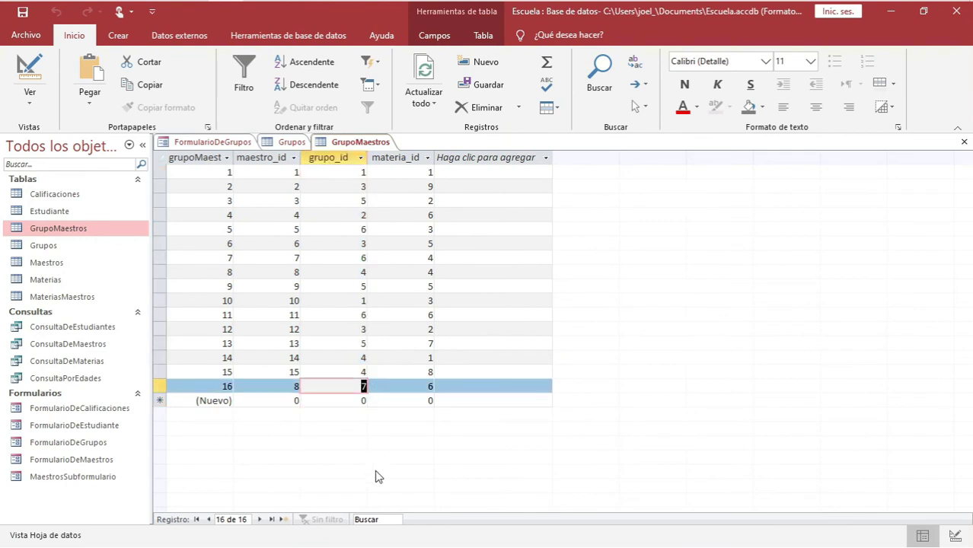
{"action": "left_click", "coordinate": [363, 388]}
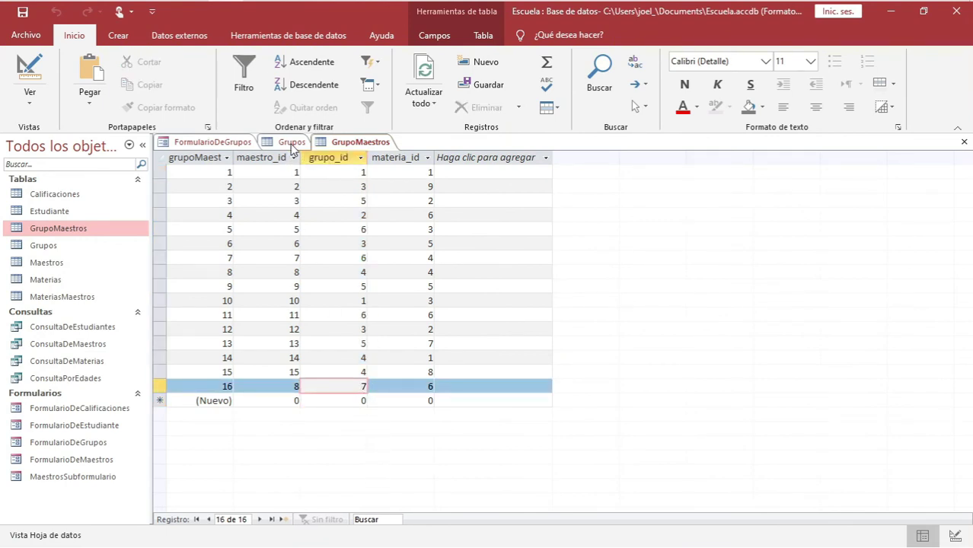
{"action": "left_click", "coordinate": [295, 387]}
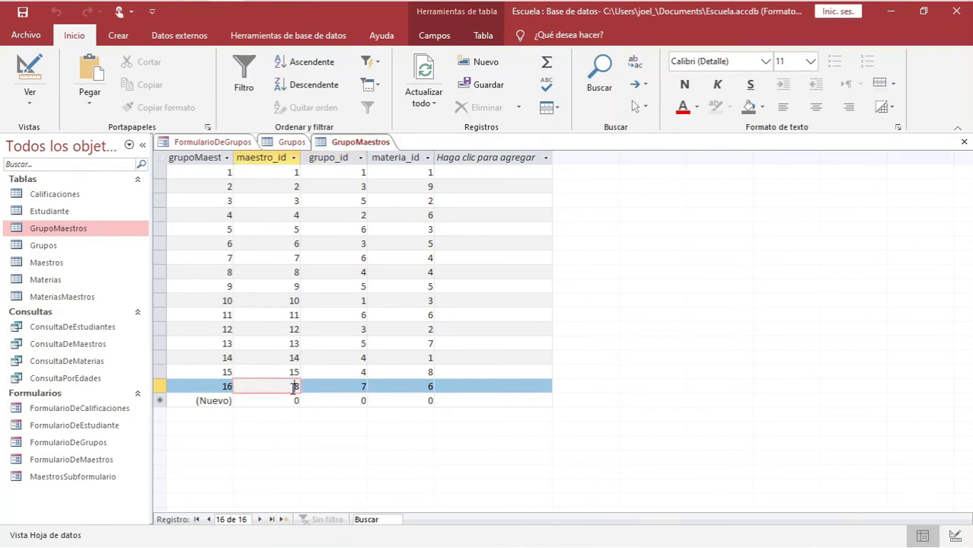
{"action": "left_click", "coordinate": [424, 386]}
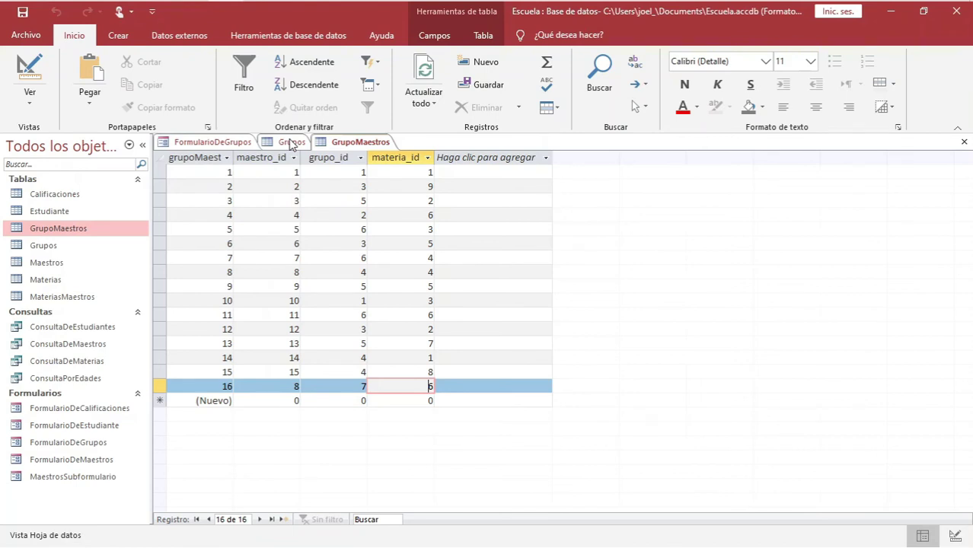
{"action": "left_click", "coordinate": [290, 386]}
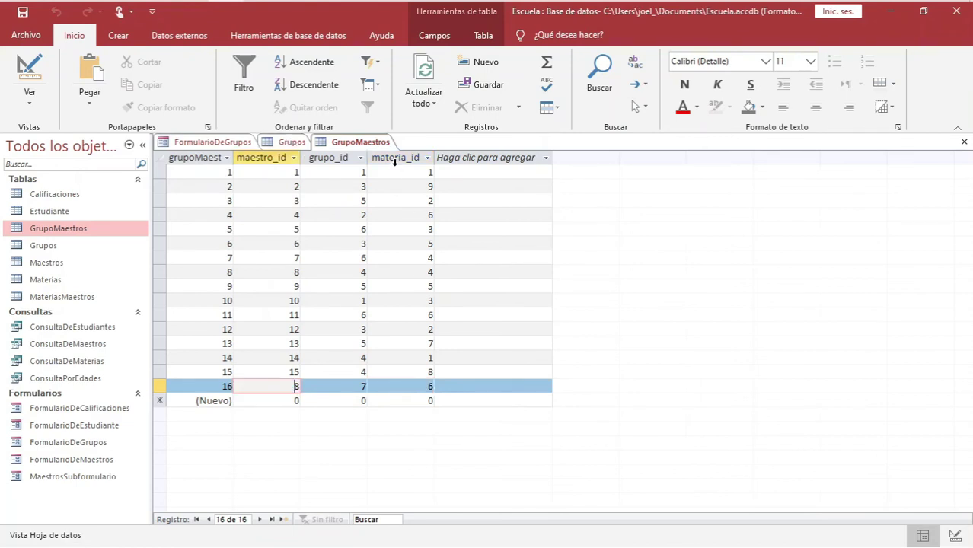
{"action": "left_click", "coordinate": [428, 380]}
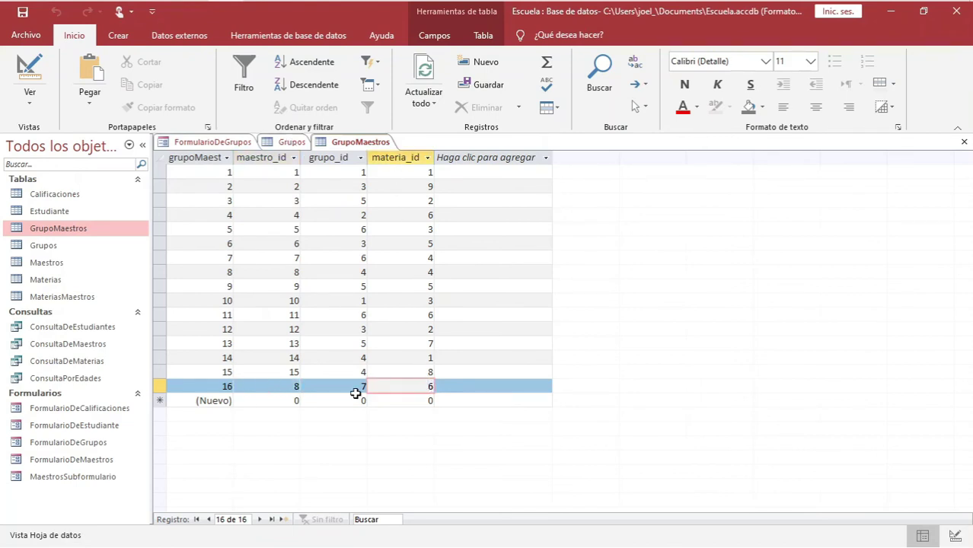
{"action": "left_click_drag", "start_coordinate": [302, 386], "coordinate": [304, 386]}
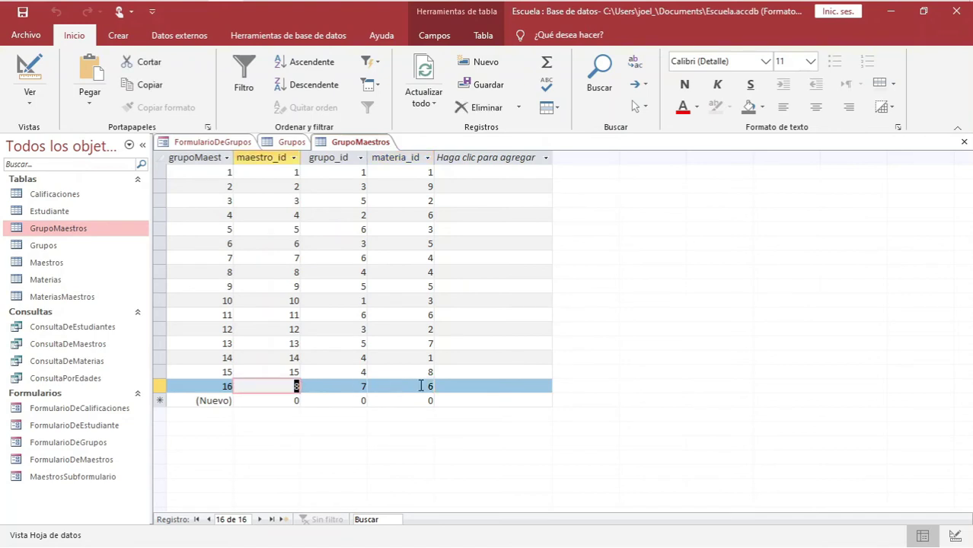
{"action": "left_click_drag", "start_coordinate": [426, 386], "coordinate": [455, 389]}
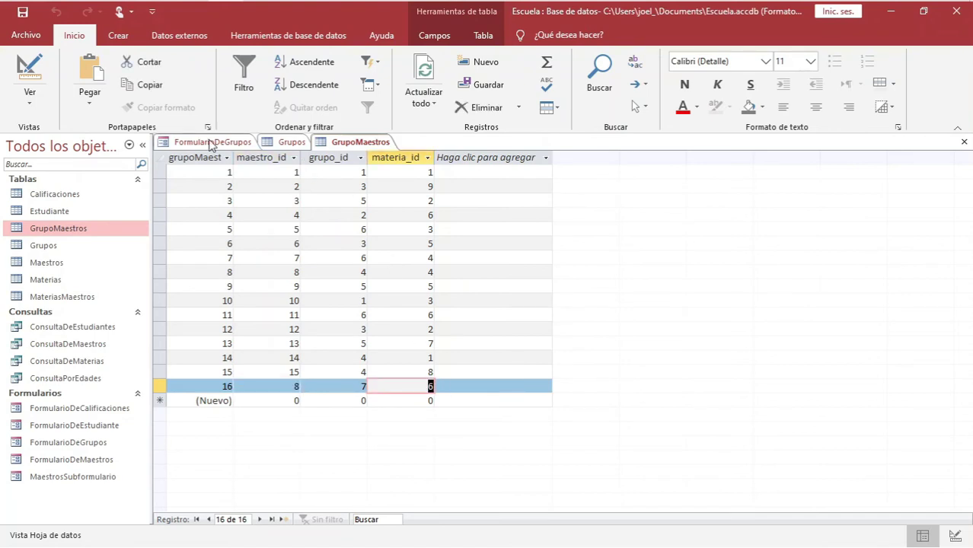
Cross-check the form's teacher entry against record 16 and select the ConsultaDeMaterias query
{"action": "left_click", "coordinate": [213, 143]}
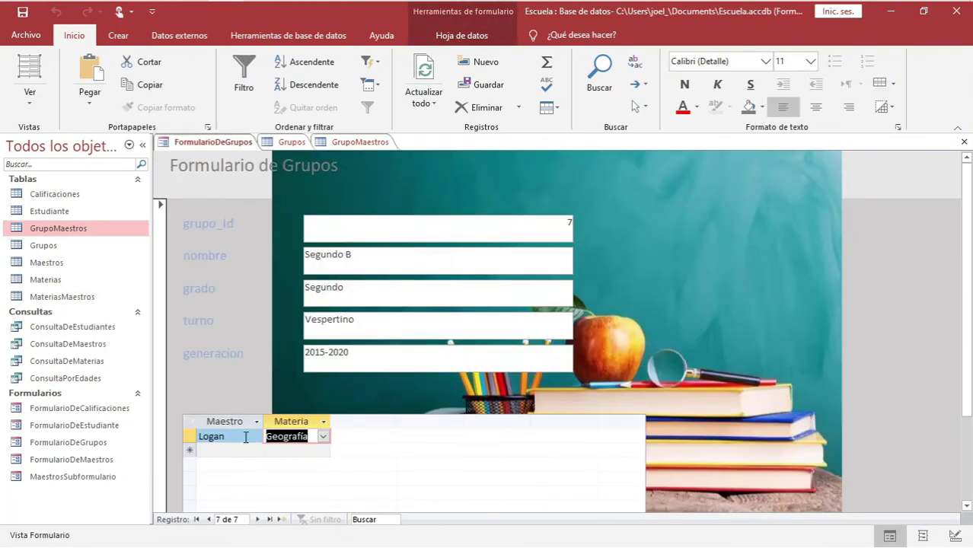
{"action": "left_click", "coordinate": [245, 437]}
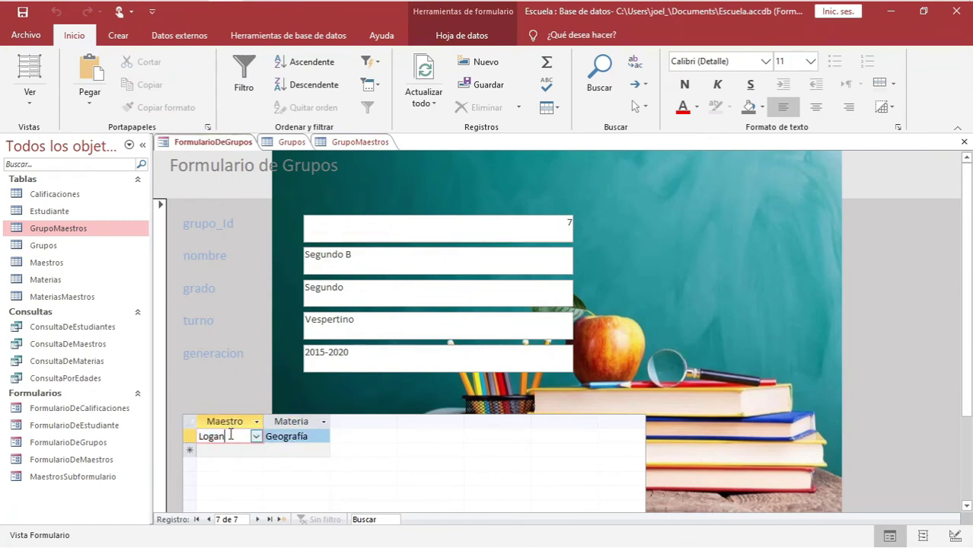
{"action": "left_click", "coordinate": [291, 142]}
{"action": "left_click", "coordinate": [338, 143]}
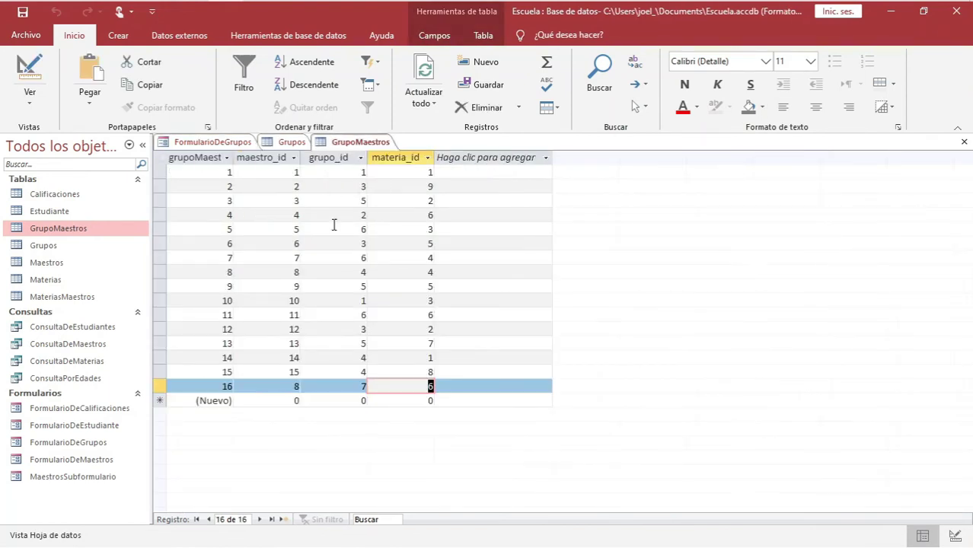
{"action": "left_click", "coordinate": [360, 386]}
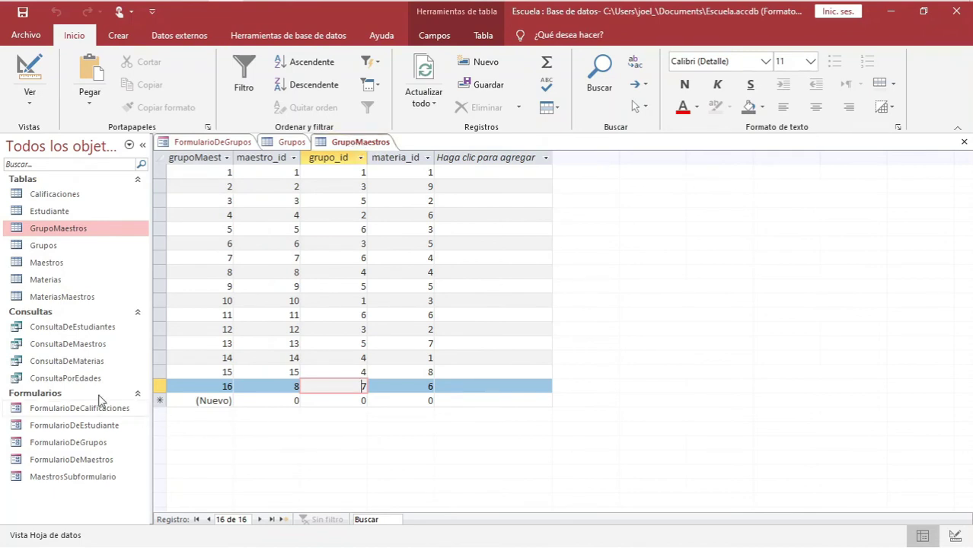
{"action": "left_click", "coordinate": [57, 362]}
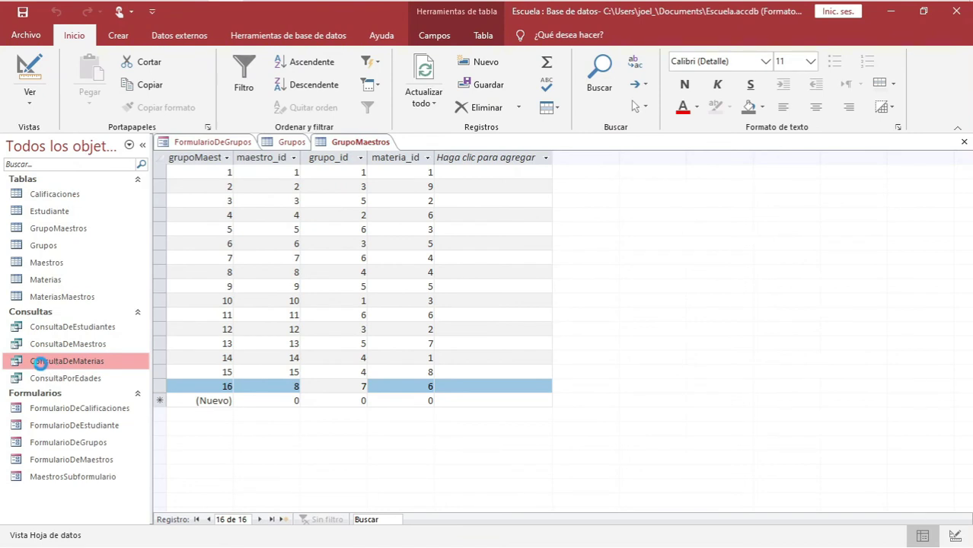
Remove the 'Geografía' criterion from Materias_nombre in ConsultaDeMaterias and run the query
{"action": "double_click", "coordinate": [42, 364]}
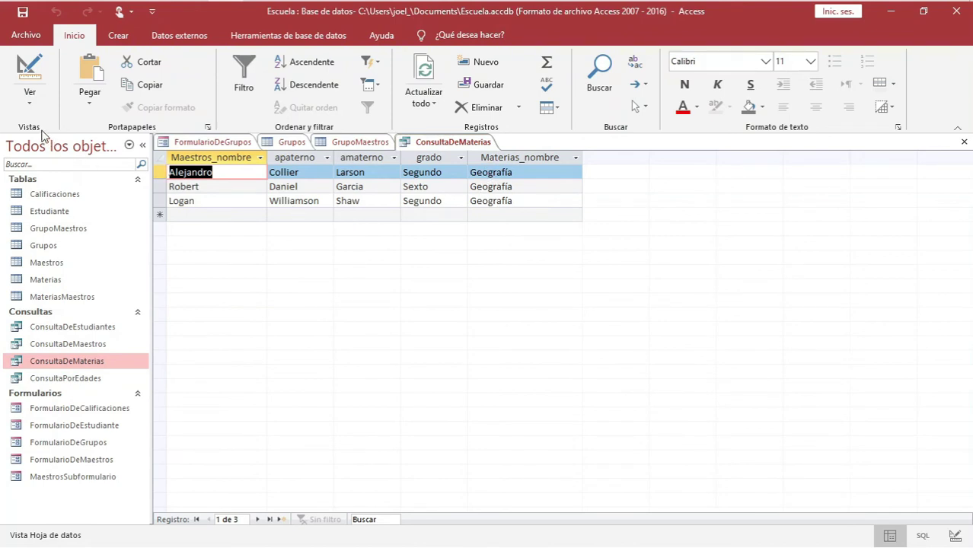
{"action": "left_click", "coordinate": [31, 107]}
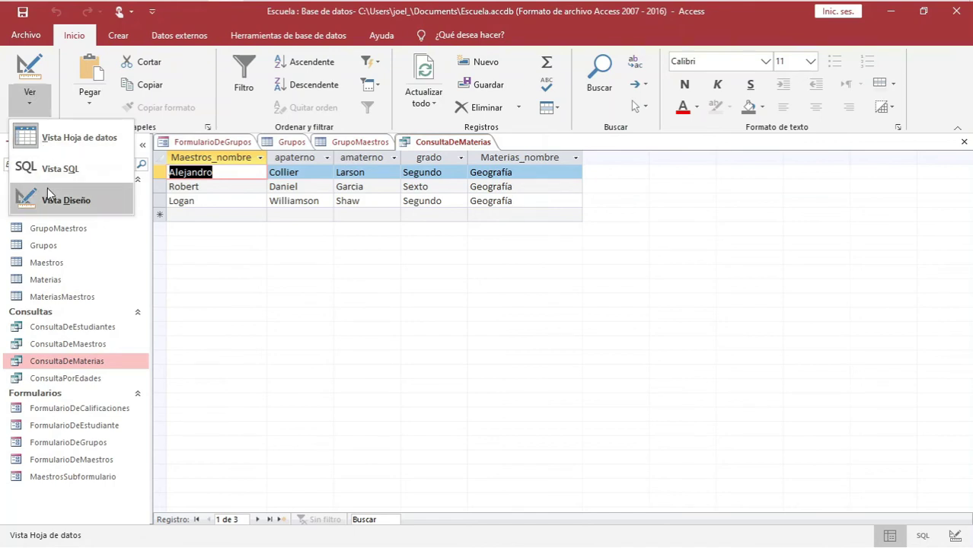
{"action": "left_click", "coordinate": [48, 194]}
{"action": "left_click", "coordinate": [609, 394]}
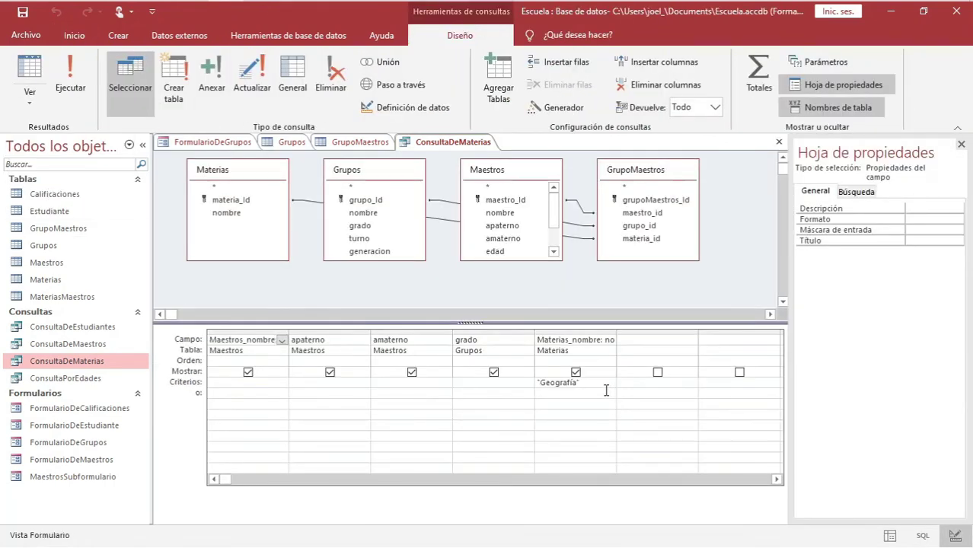
{"action": "left_click_drag", "start_coordinate": [601, 383], "coordinate": [527, 384]}
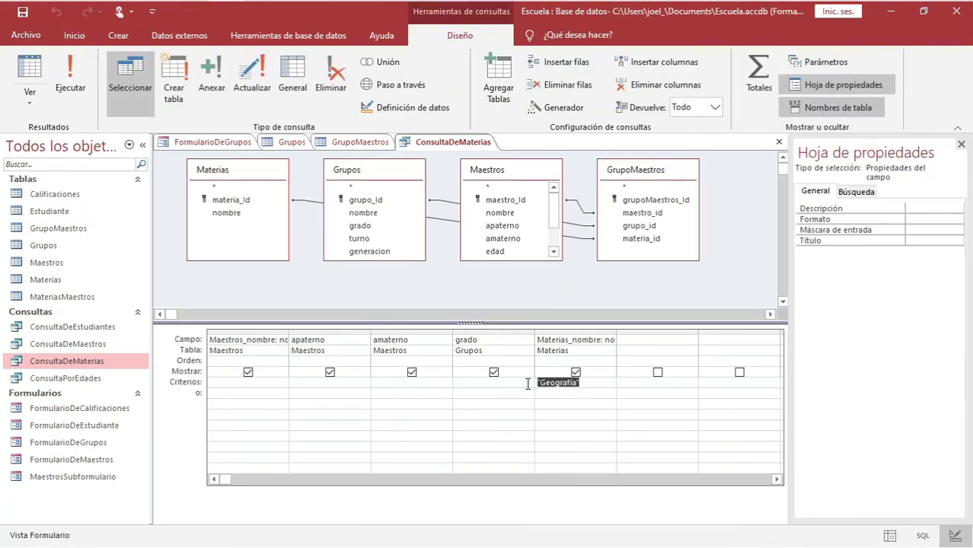
{"action": "key", "text": "Delete"}
{"action": "left_click", "coordinate": [70, 79]}
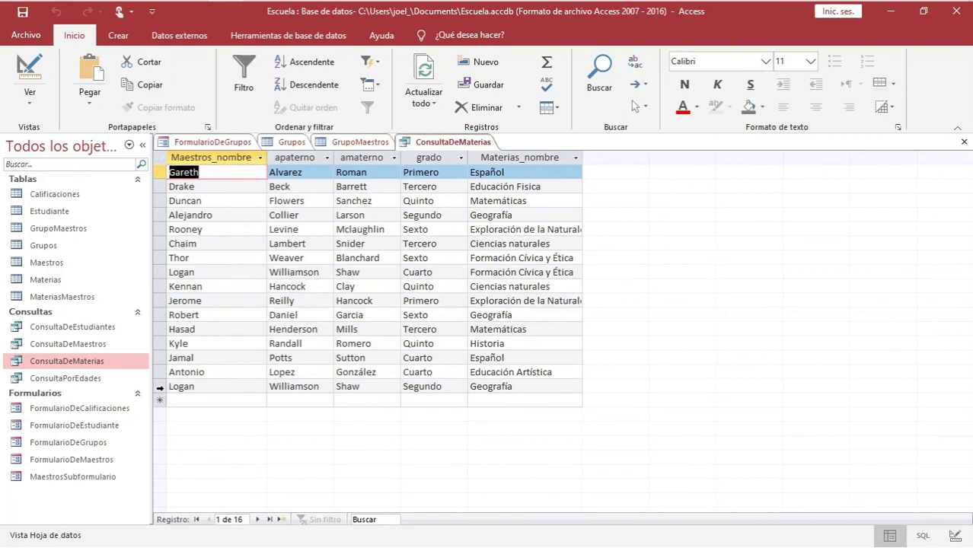
Inspect the last result row, the new teacher's Segundo Geografía record
{"action": "left_click", "coordinate": [160, 388]}
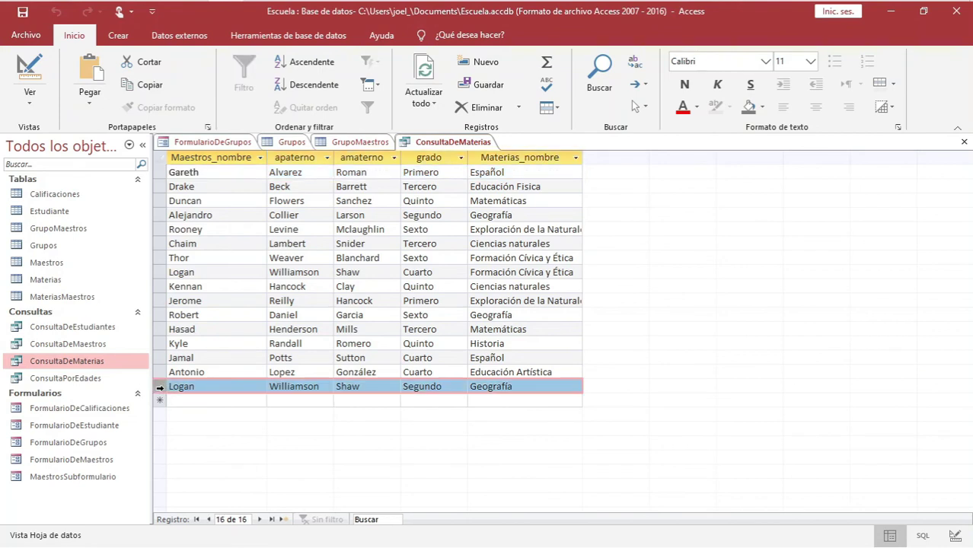
{"action": "left_click", "coordinate": [197, 388]}
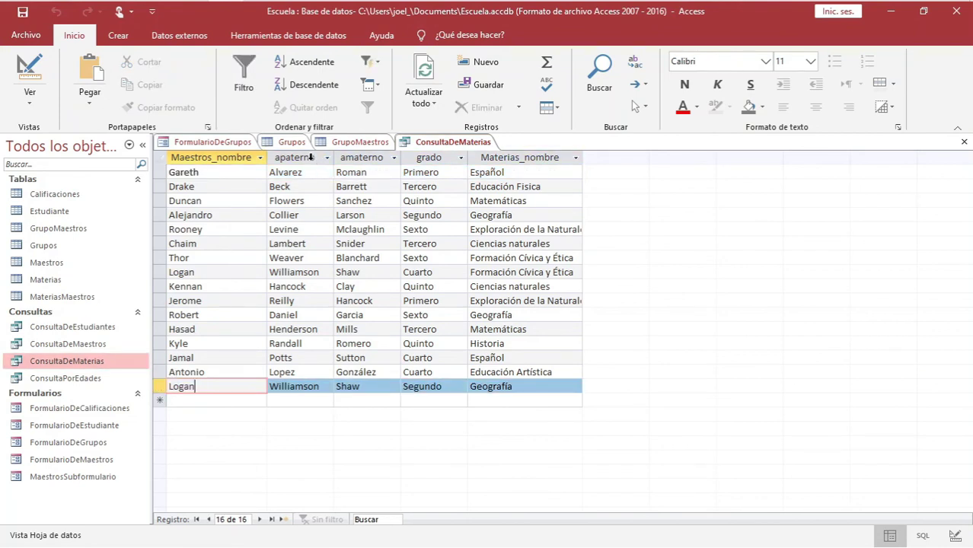
{"action": "left_click", "coordinate": [163, 387]}
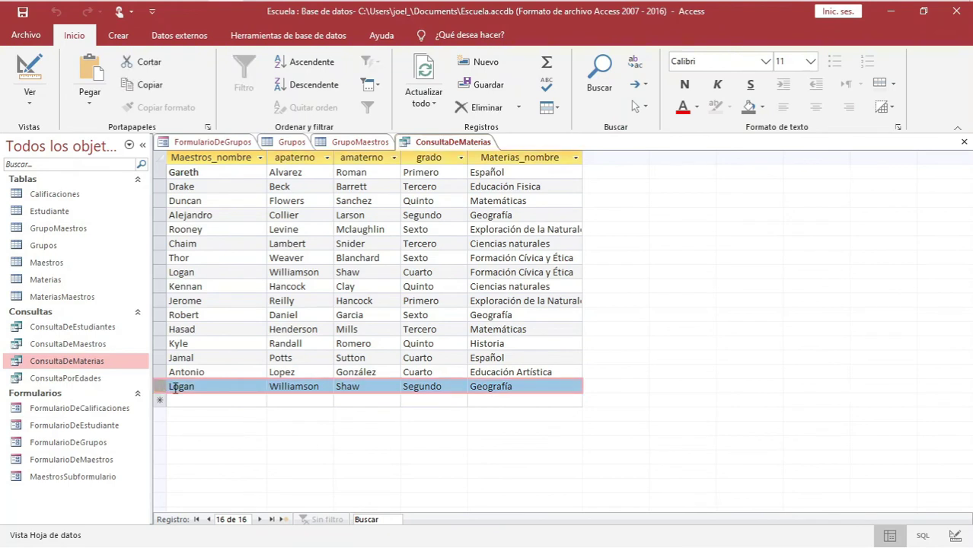
{"action": "left_click", "coordinate": [419, 387]}
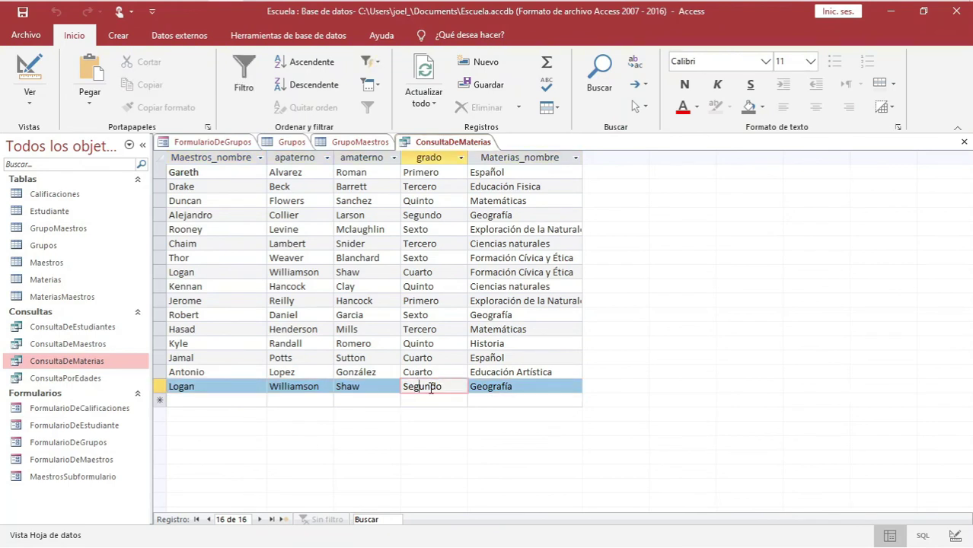
{"action": "left_click_drag", "start_coordinate": [521, 387], "coordinate": [469, 387]}
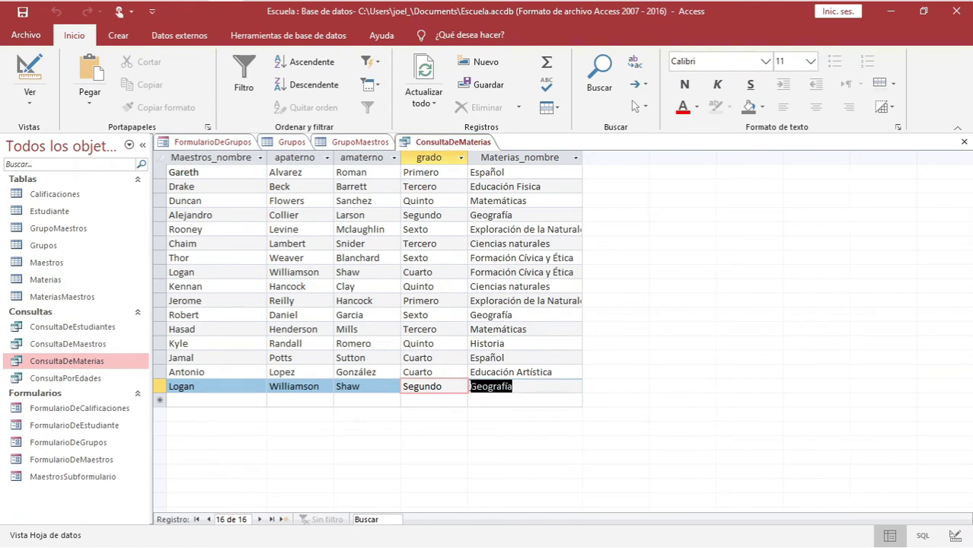
{"action": "left_click", "coordinate": [160, 386]}
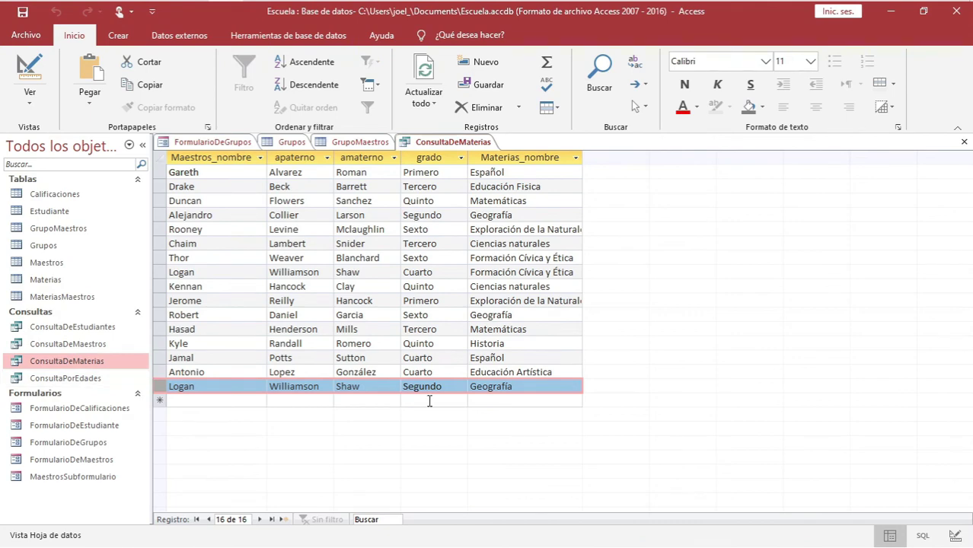
{"action": "left_click", "coordinate": [30, 93]}
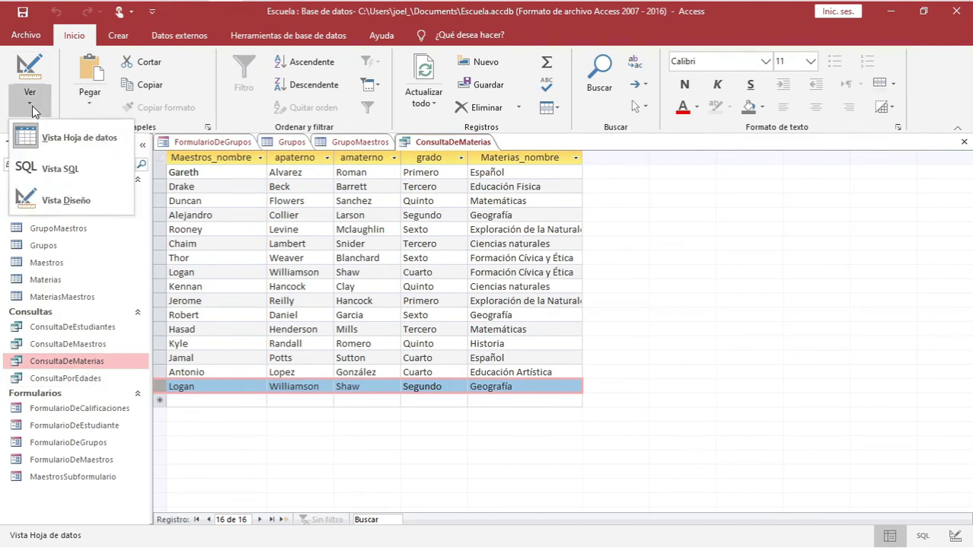
Add the Grupos turno field between grado and Materias_nombre and run the query
{"action": "left_click", "coordinate": [45, 201]}
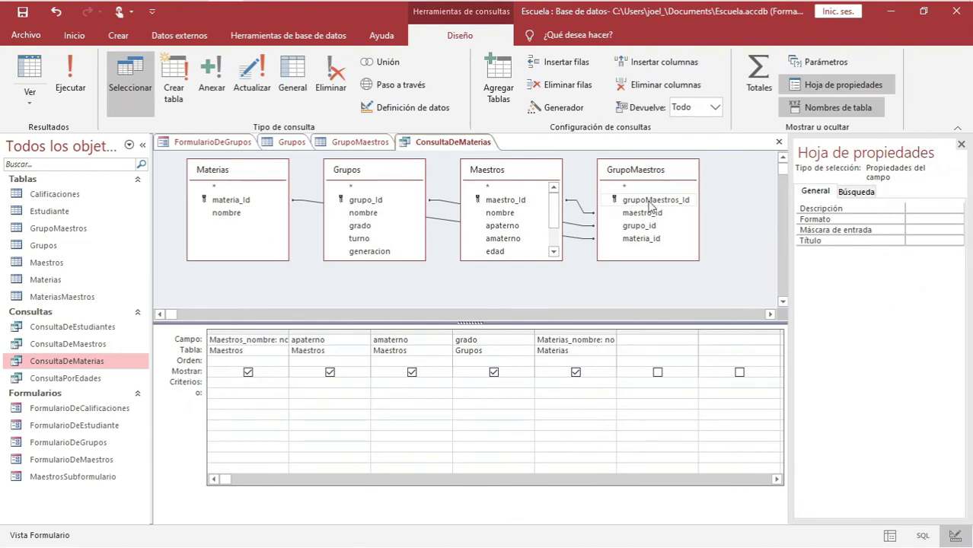
{"action": "double_click", "coordinate": [358, 238]}
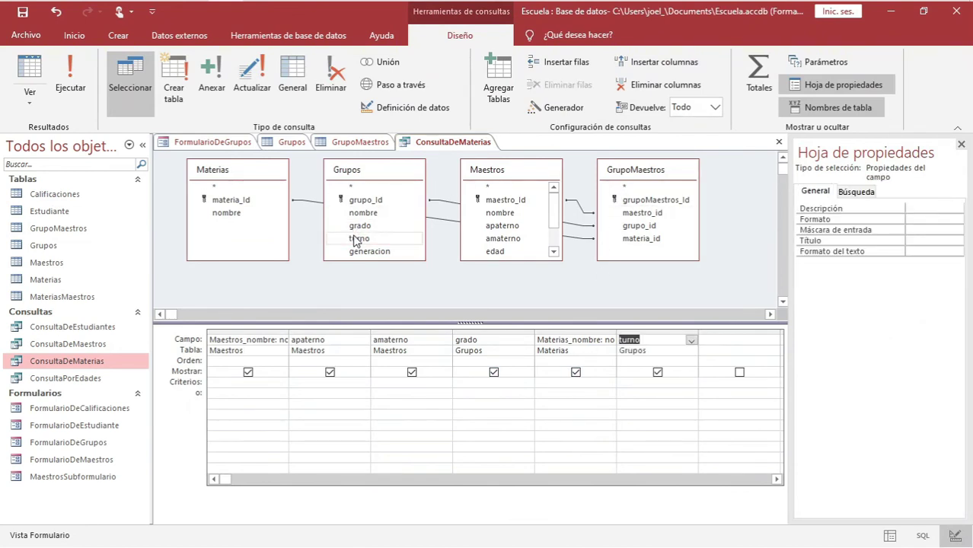
{"action": "left_click", "coordinate": [650, 333]}
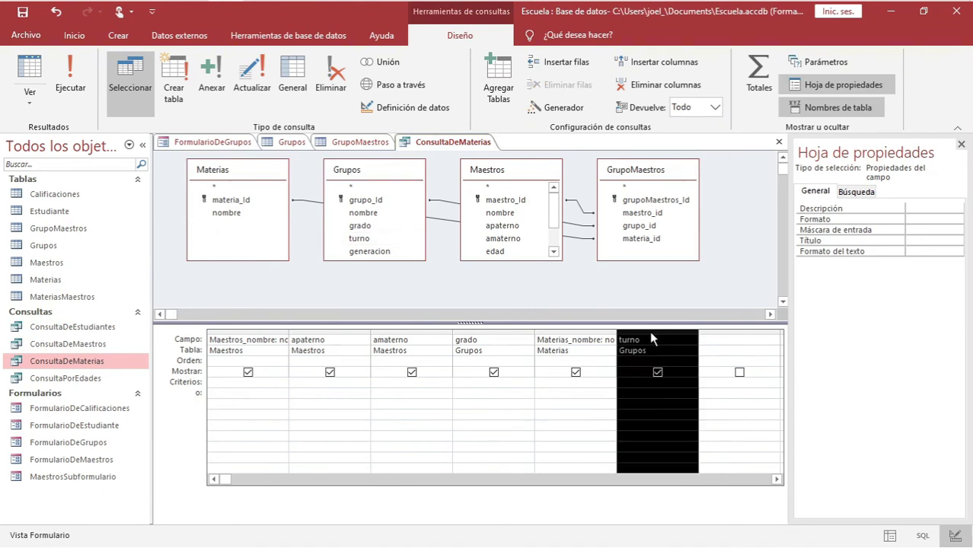
{"action": "left_click_drag", "start_coordinate": [649, 330], "coordinate": [565, 334]}
{"action": "left_click", "coordinate": [487, 339]}
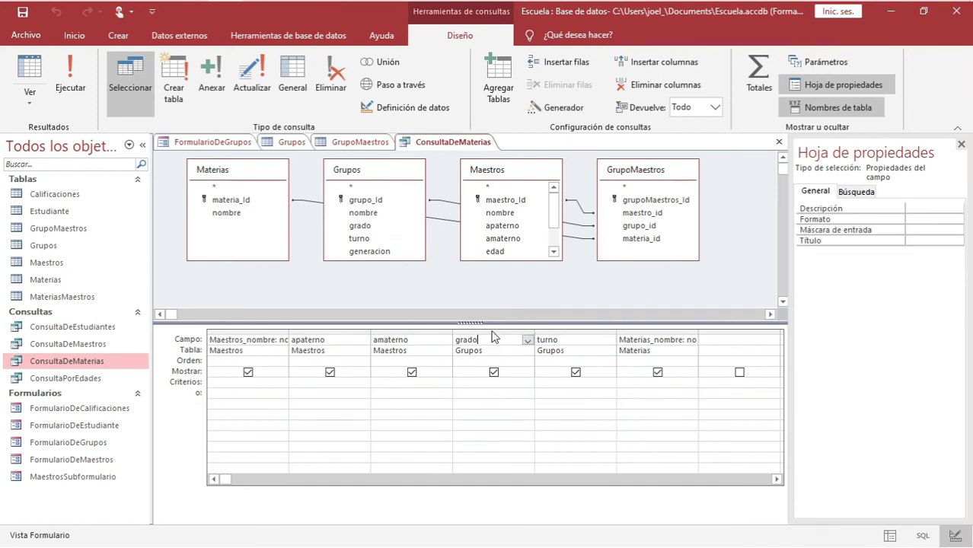
{"action": "left_click", "coordinate": [493, 333]}
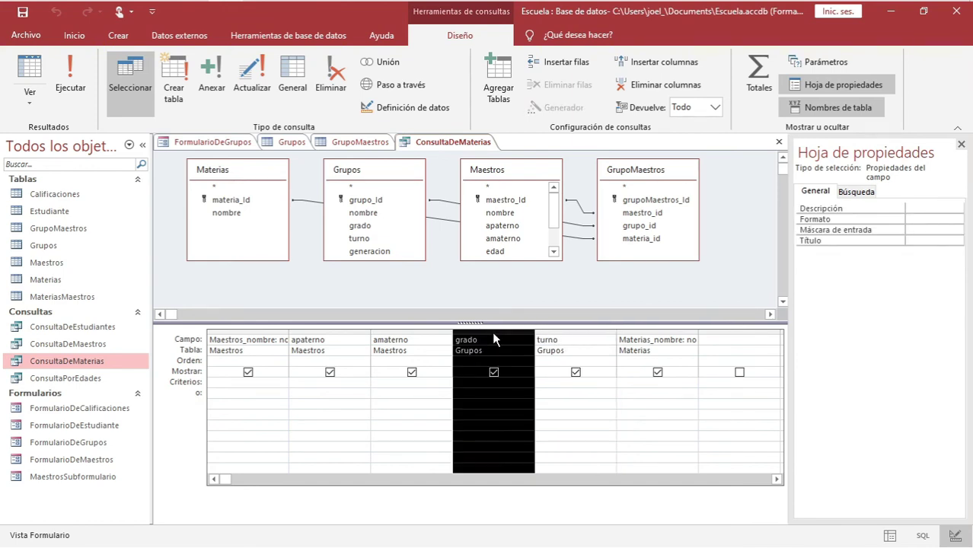
{"action": "left_click", "coordinate": [542, 336]}
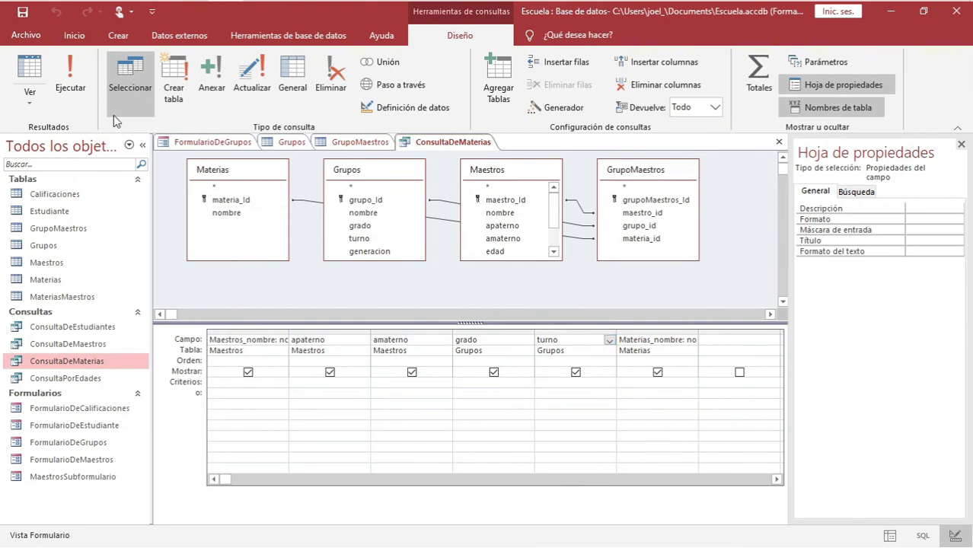
{"action": "left_click", "coordinate": [68, 84]}
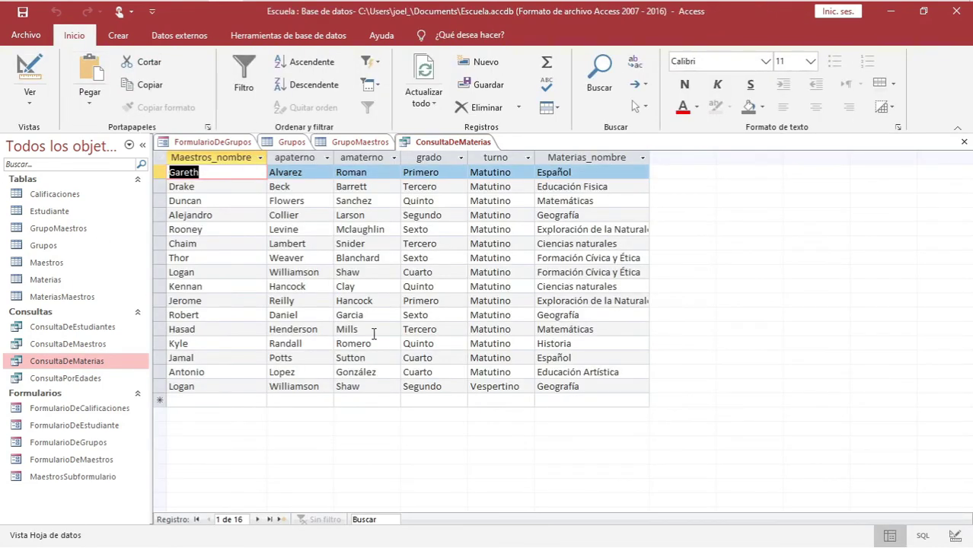
Check the last row's Vespertino turno and Geografía cells, then return to the Formulario de Grupos form
{"action": "left_click", "coordinate": [159, 386]}
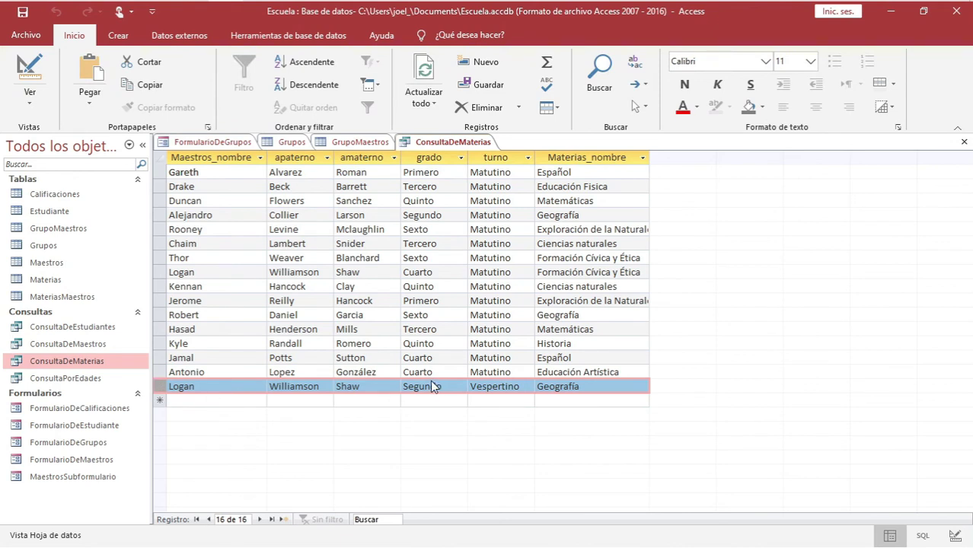
{"action": "left_click", "coordinate": [491, 388]}
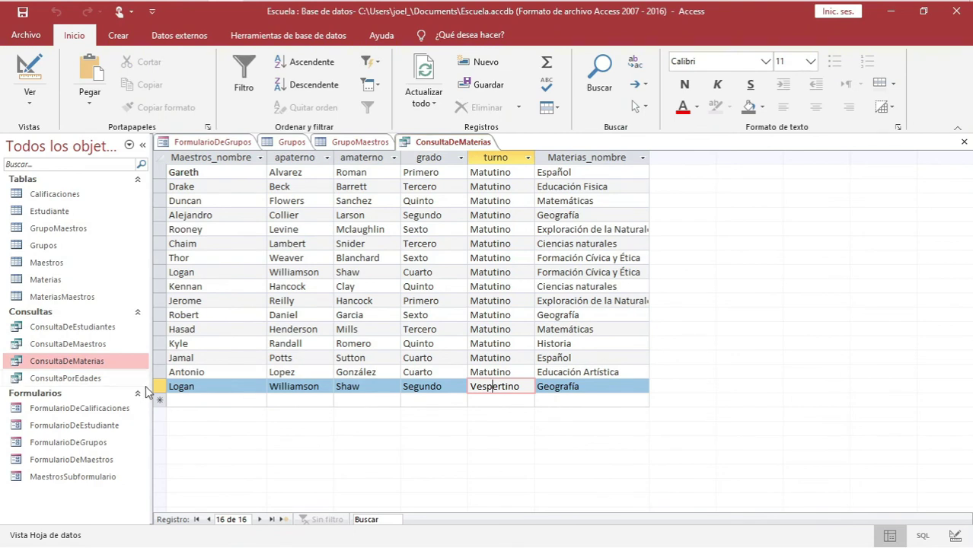
{"action": "left_click", "coordinate": [585, 386]}
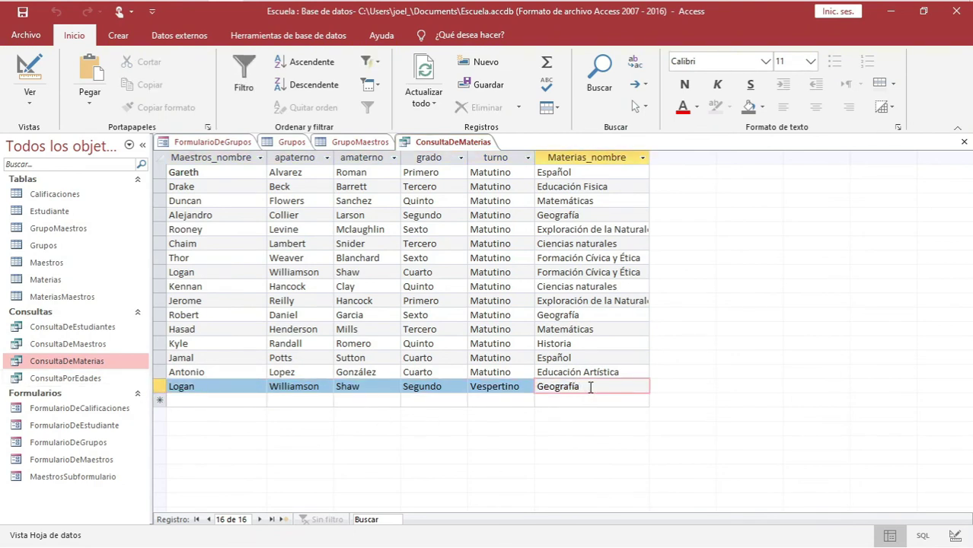
{"action": "left_click", "coordinate": [211, 145]}
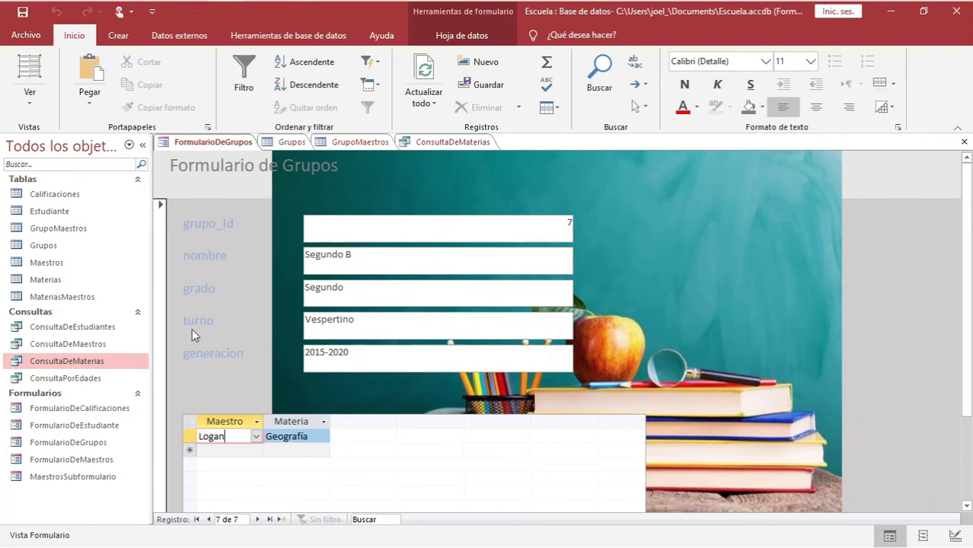
{"action": "left_click", "coordinate": [67, 231]}
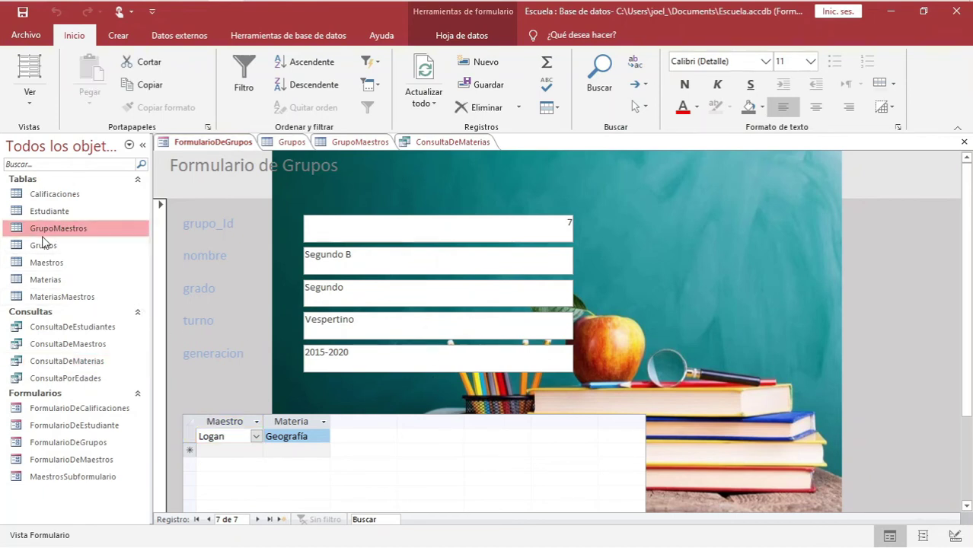
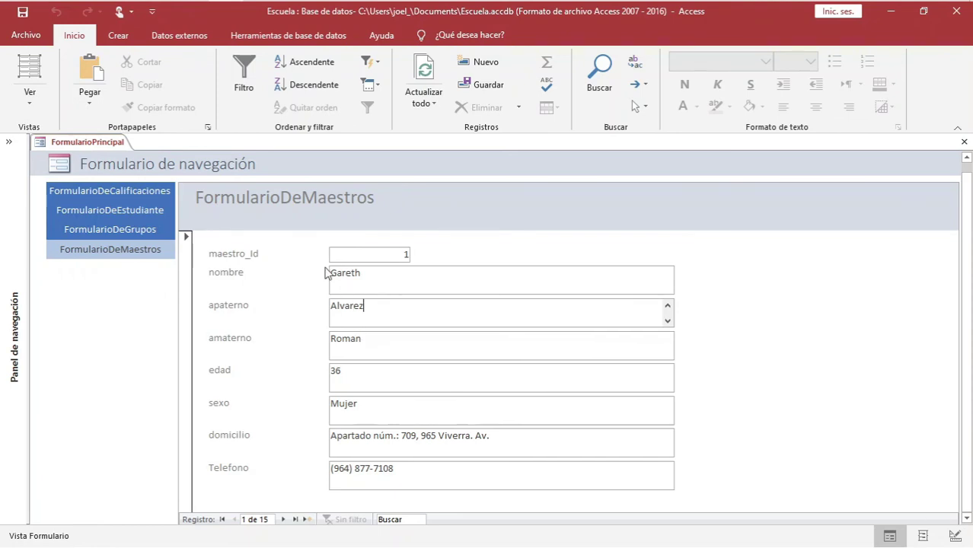
Start a blank new teacher record, 16 of 16, in FormularioDeMaestros
{"action": "left_click", "coordinate": [307, 519]}
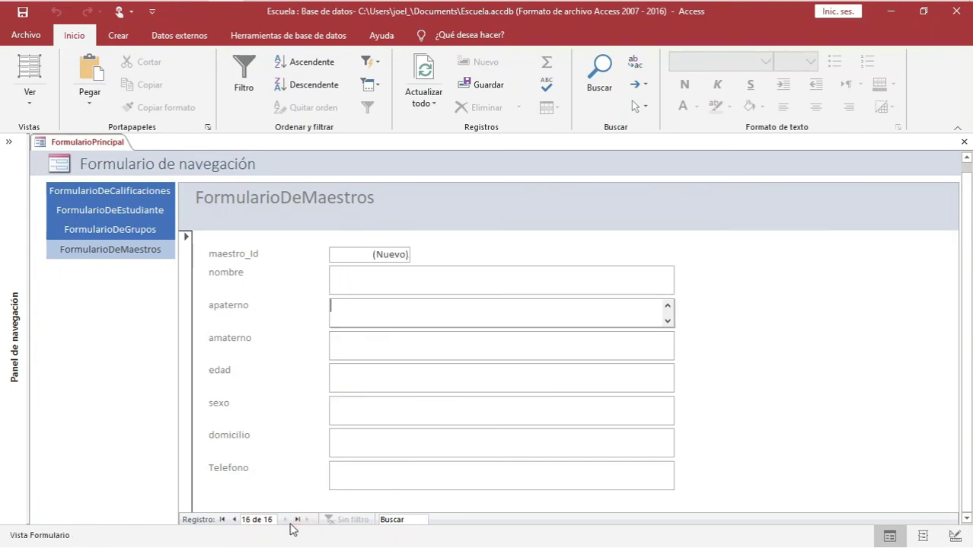
Enter the teacher's name, surnames, age 35, sex Masculino, address and phone, and save record 16
{"action": "left_click", "coordinate": [361, 281]}
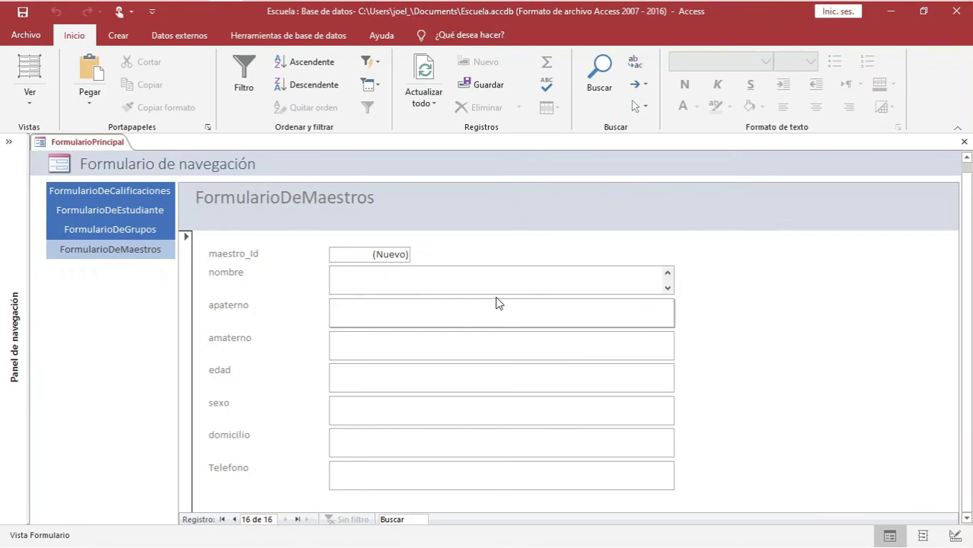
{"action": "type", "text": "Fernando"}
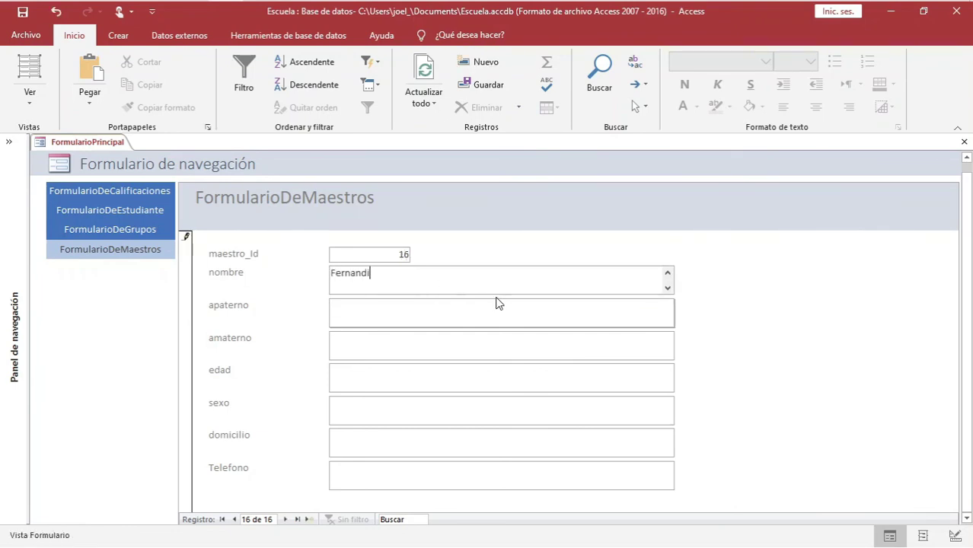
{"action": "left_click", "coordinate": [495, 303]}
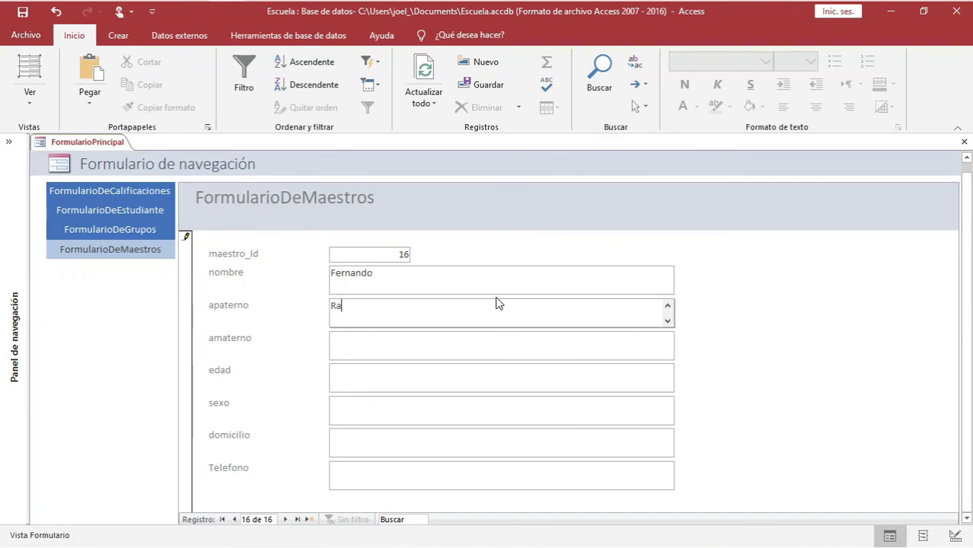
{"action": "key", "text": "Tab"}
{"action": "type", "text": "lO"}
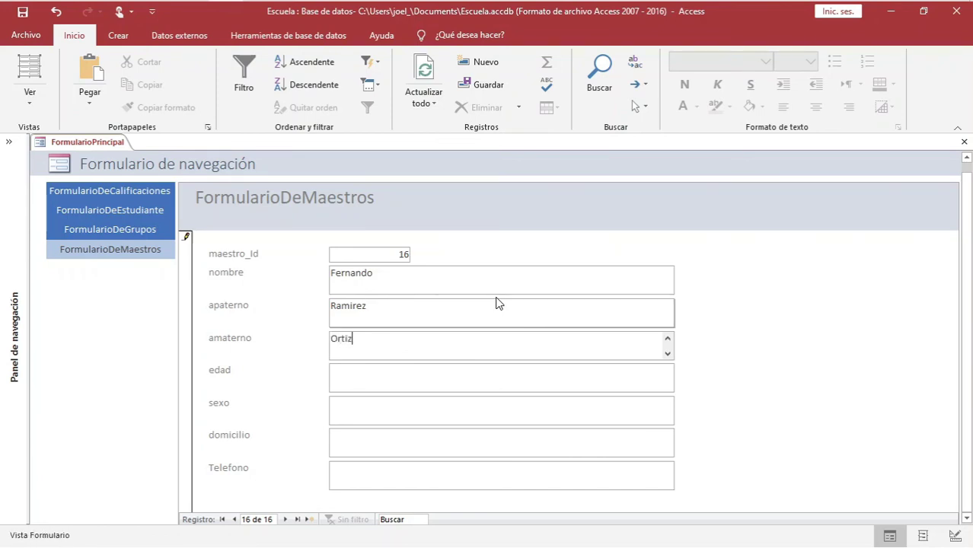
{"action": "left_click", "coordinate": [444, 371]}
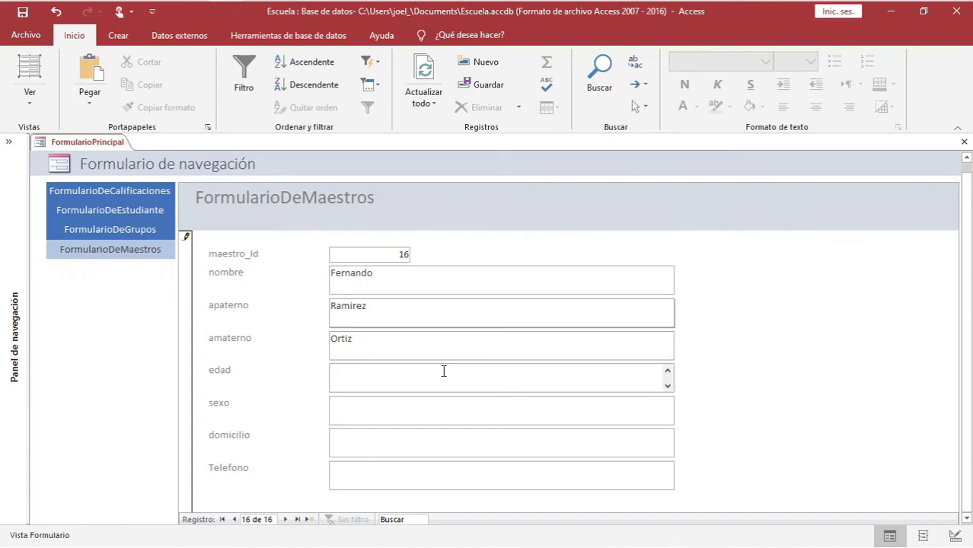
{"action": "left_click", "coordinate": [427, 413]}
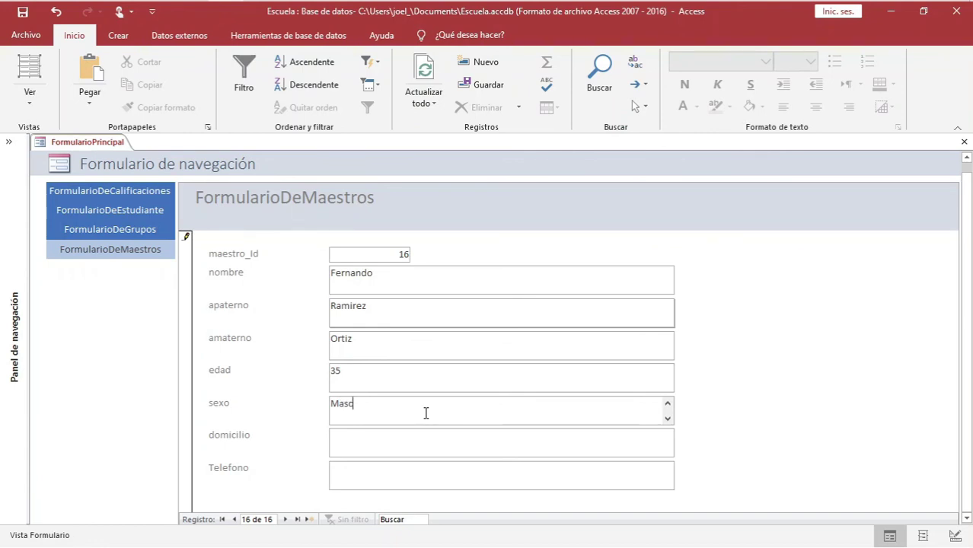
{"action": "left_click", "coordinate": [415, 445]}
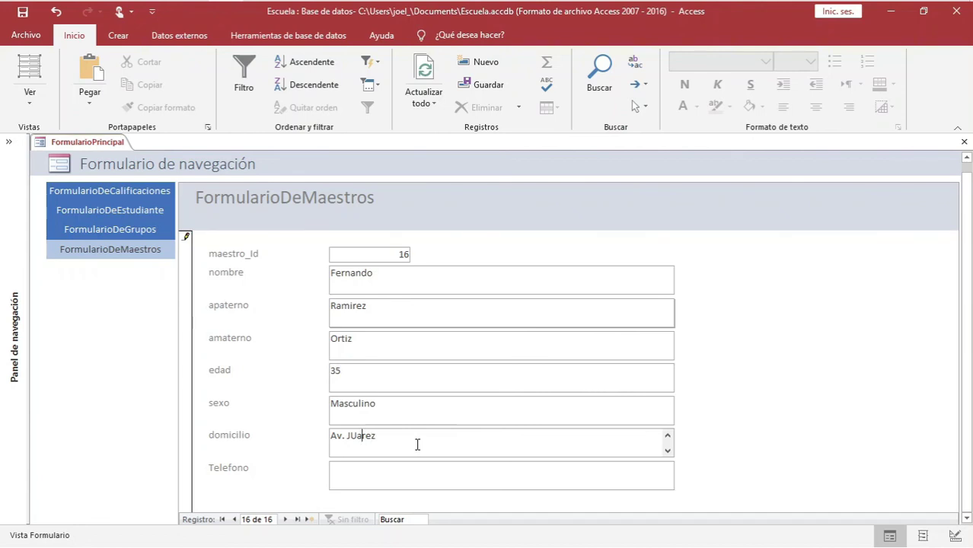
{"action": "key", "text": "BackSpace"}
{"action": "left_click", "coordinate": [409, 469]}
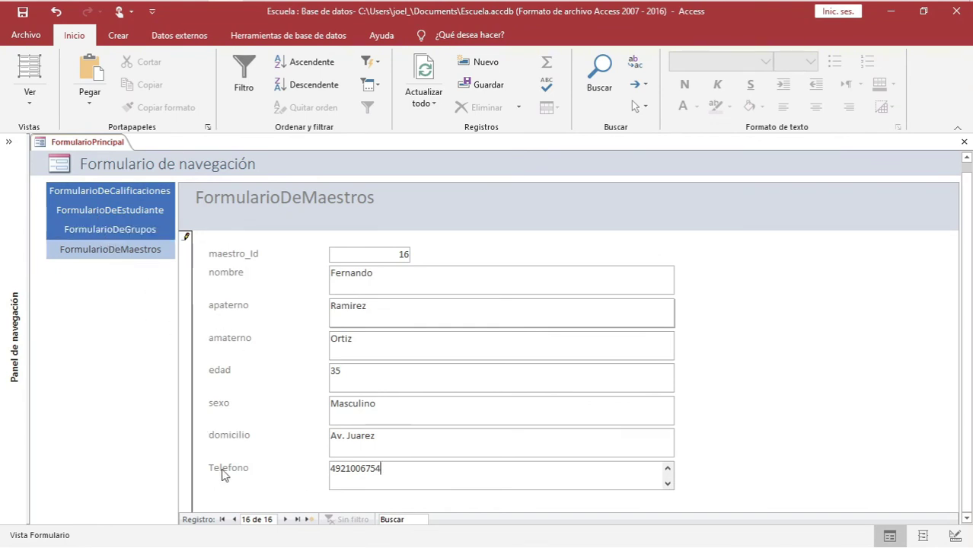
{"action": "left_click", "coordinate": [234, 520]}
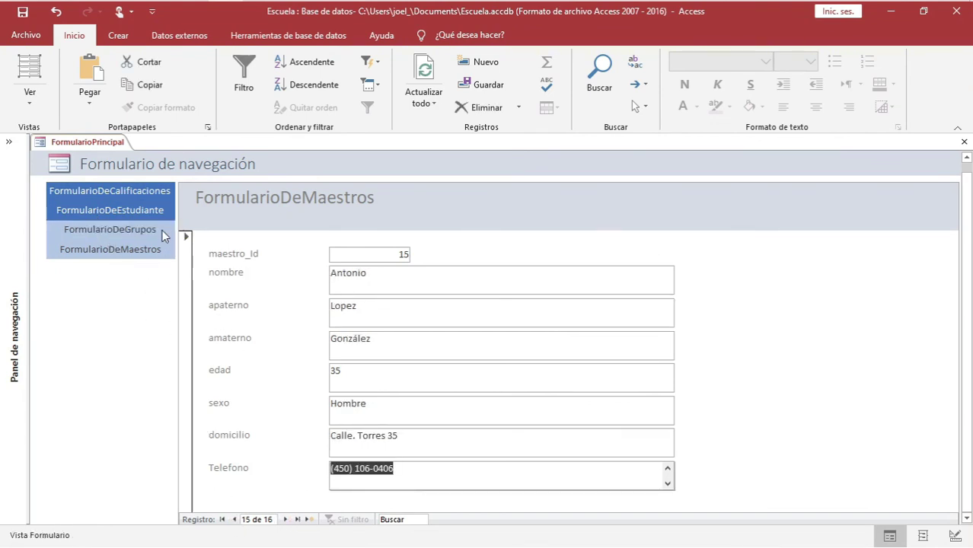
Save FormularioPrincipal and start a new group record, 8 of 8, in FormularioDeGrupos
{"action": "right_click", "coordinate": [81, 144]}
{"action": "left_click", "coordinate": [112, 151]}
{"action": "left_click", "coordinate": [111, 230]}
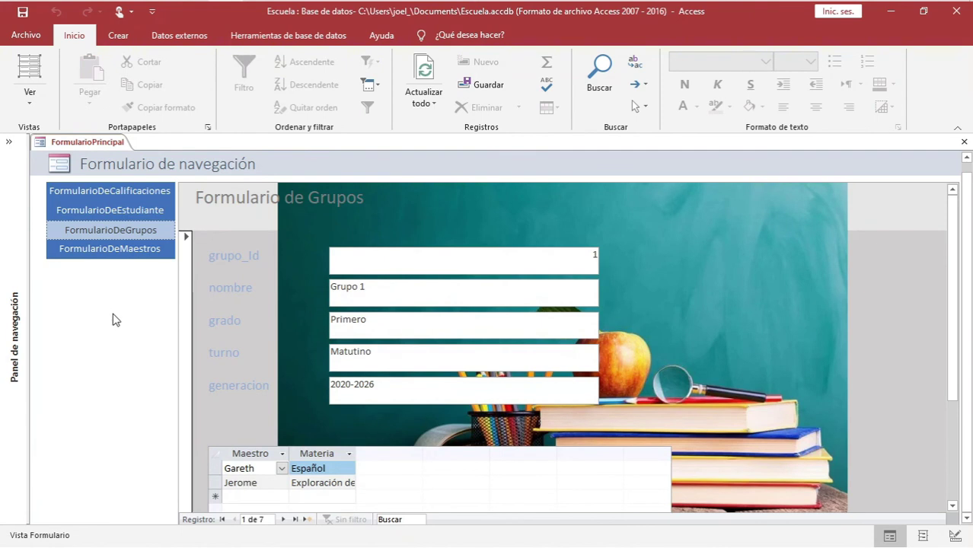
{"action": "left_click", "coordinate": [306, 519]}
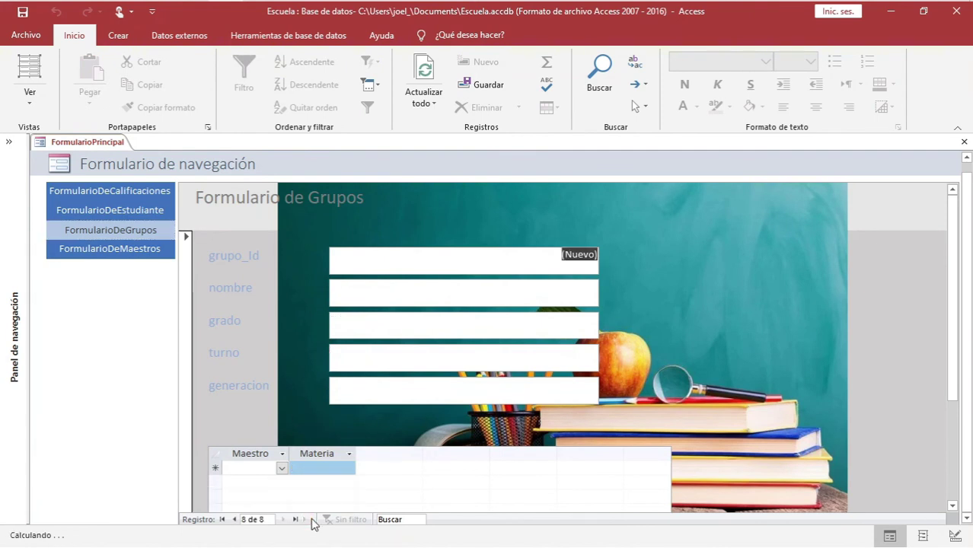
Set the new teacher as the subform's Maestro, clearing related-record warnings, and expand the Navigation Pane
{"action": "left_click", "coordinate": [283, 469]}
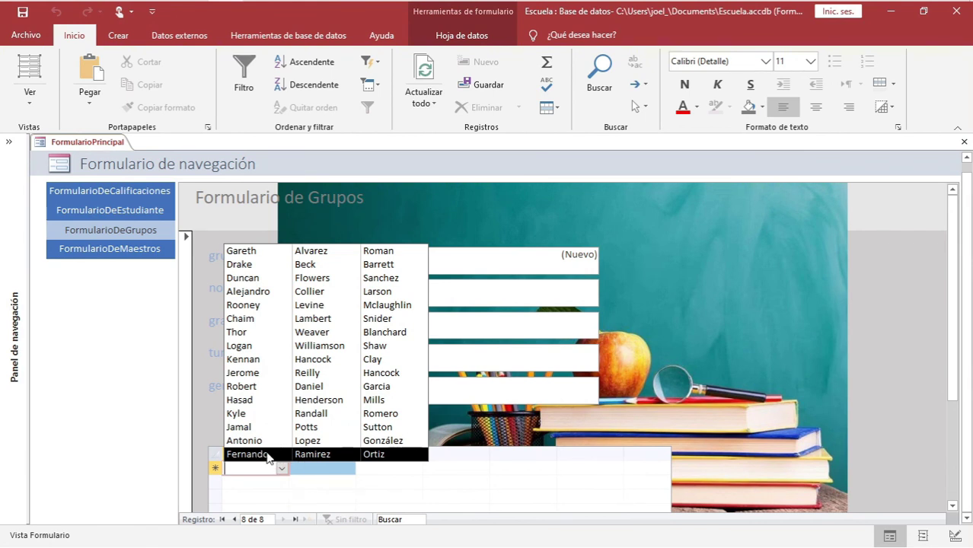
{"action": "left_click", "coordinate": [267, 454]}
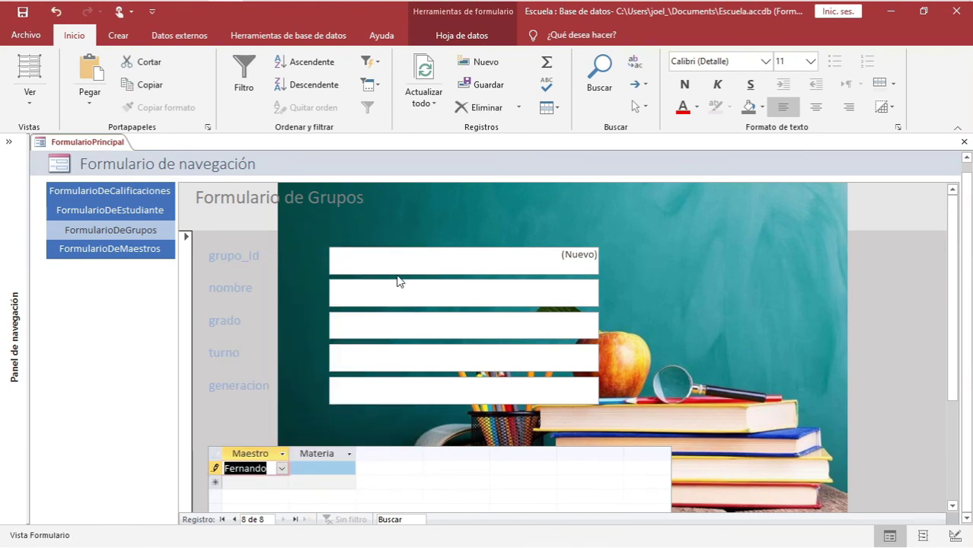
{"action": "left_click", "coordinate": [367, 287]}
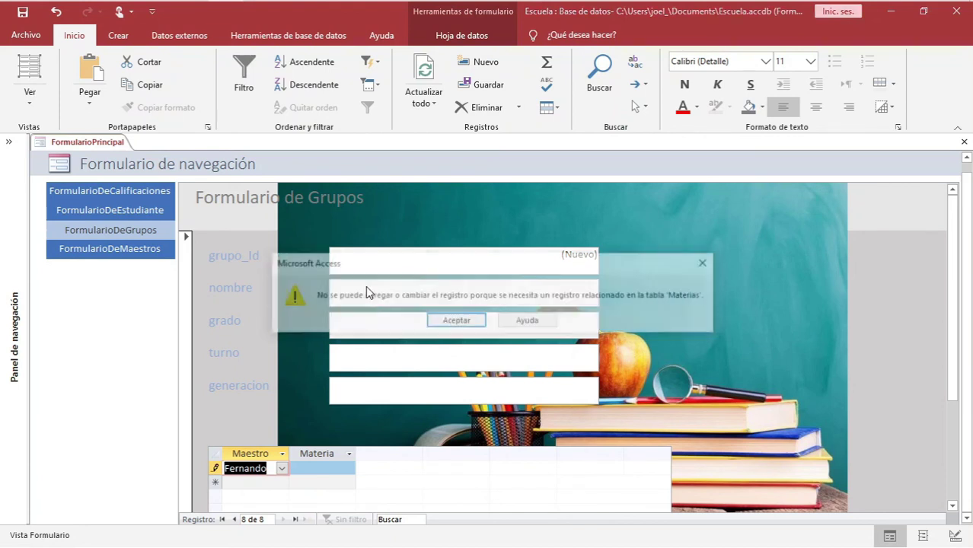
{"action": "left_click", "coordinate": [455, 320]}
{"action": "left_click", "coordinate": [305, 467]}
{"action": "left_click", "coordinate": [349, 468]}
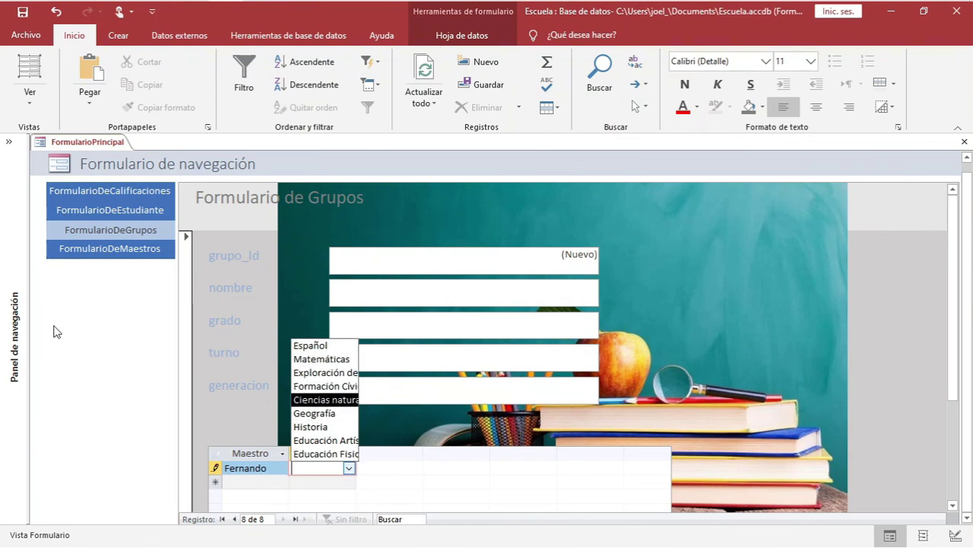
{"action": "left_click", "coordinate": [86, 325]}
{"action": "left_click", "coordinate": [456, 321]}
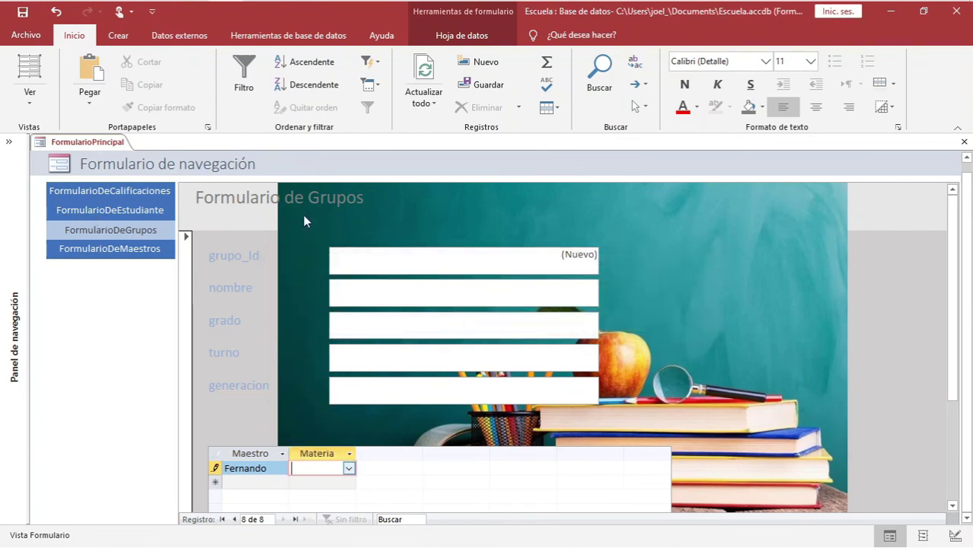
{"action": "right_click", "coordinate": [112, 147]}
{"action": "left_click", "coordinate": [11, 142]}
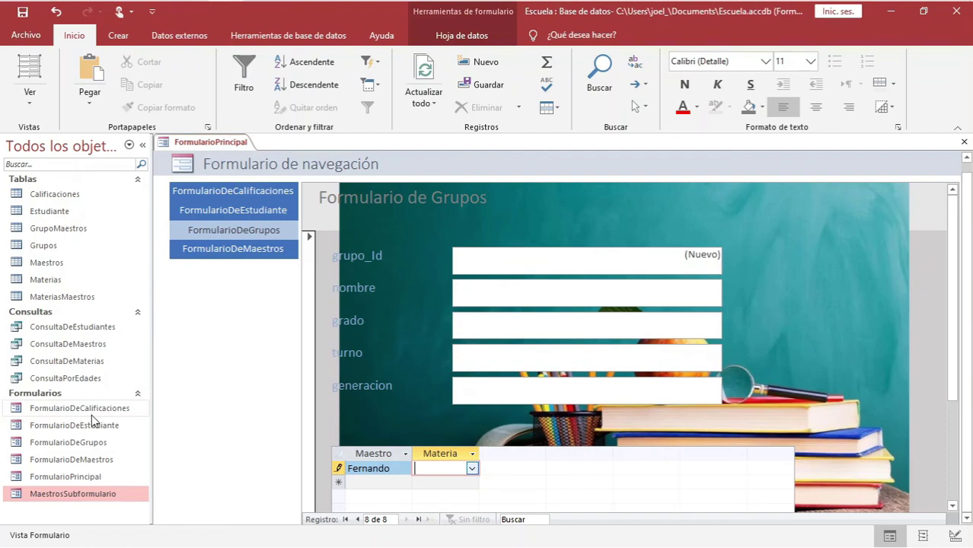
Open the Estudiante table and look over the Grupos, Maestros, Materias and Calificaciones tables
{"action": "left_click", "coordinate": [41, 206]}
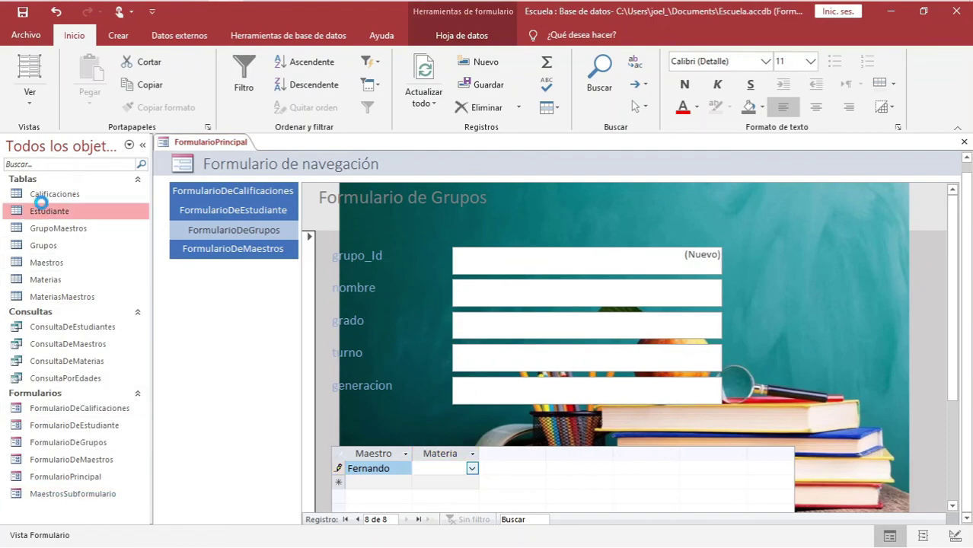
{"action": "double_click", "coordinate": [40, 202]}
{"action": "scroll", "coordinate": [505, 297], "scroll_direction": "down", "scroll_amount": 2}
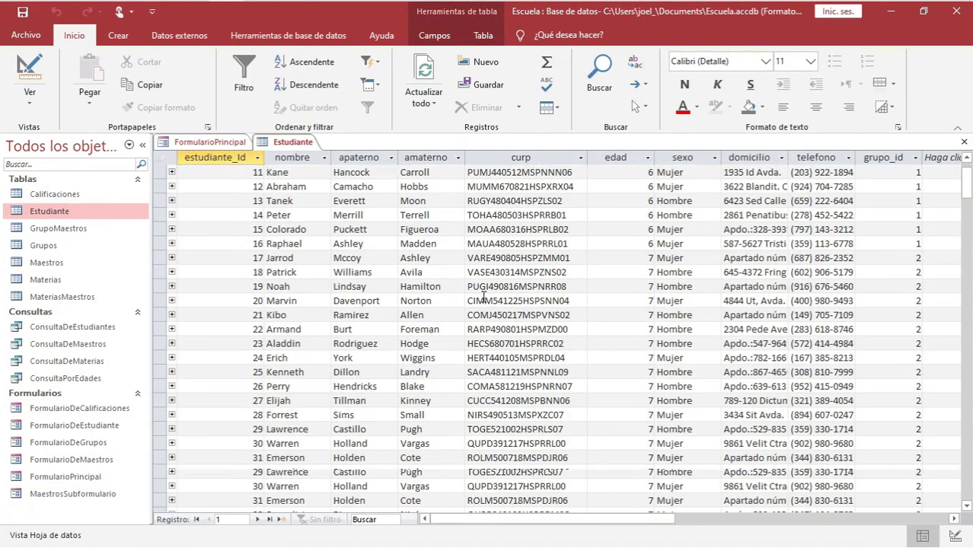
{"action": "scroll", "coordinate": [426, 293], "scroll_direction": "up", "scroll_amount": 2}
{"action": "scroll", "coordinate": [322, 282], "scroll_direction": "down", "scroll_amount": 5}
{"action": "scroll", "coordinate": [284, 278], "scroll_direction": "up", "scroll_amount": 5}
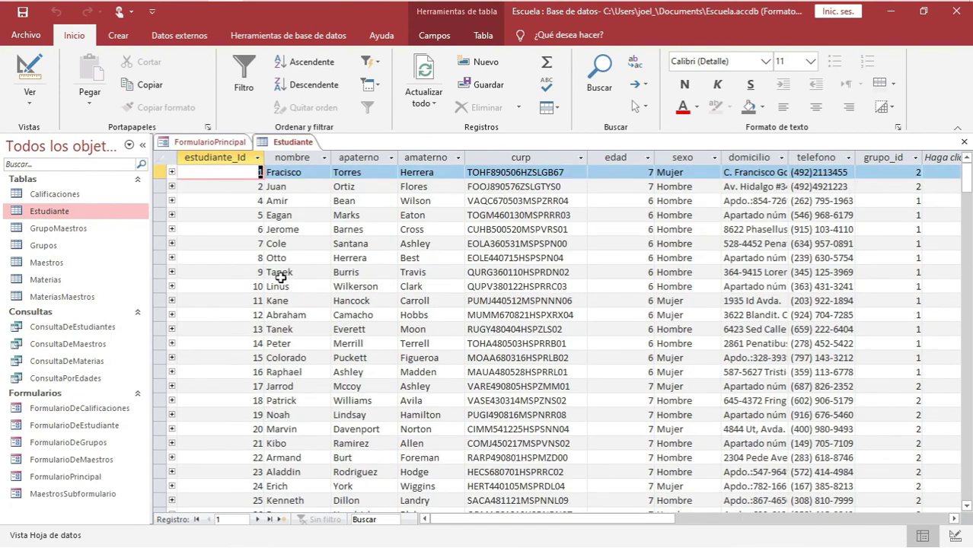
{"action": "left_click", "coordinate": [34, 245]}
{"action": "left_click", "coordinate": [39, 261]}
{"action": "left_click", "coordinate": [46, 276]}
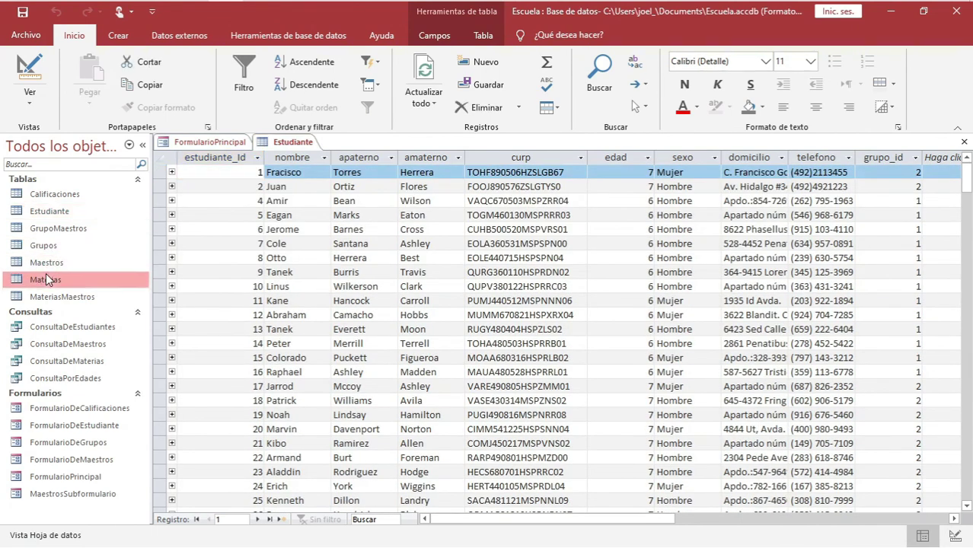
{"action": "left_click", "coordinate": [58, 200]}
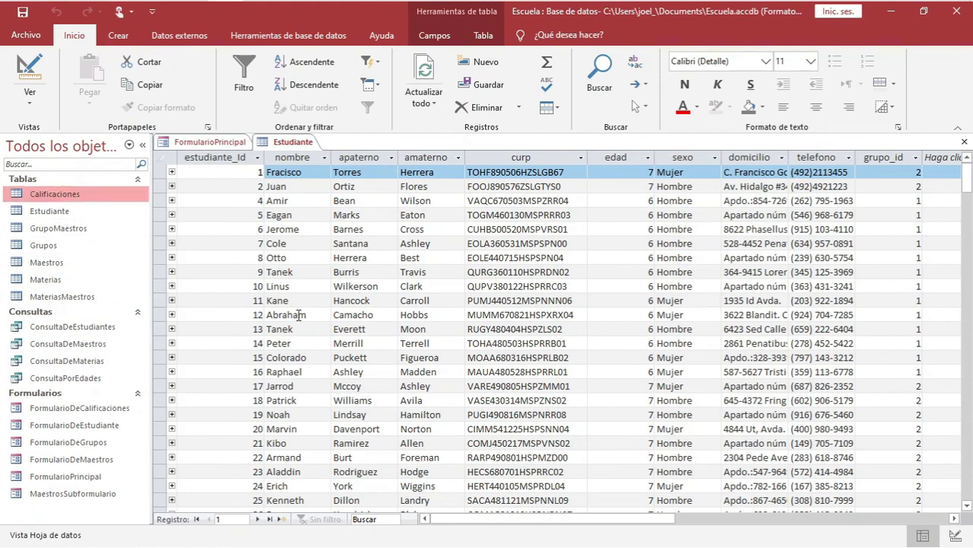
View the table relationships diagram from Database Tools, then close it
{"action": "left_click", "coordinate": [286, 34]}
{"action": "left_click", "coordinate": [223, 76]}
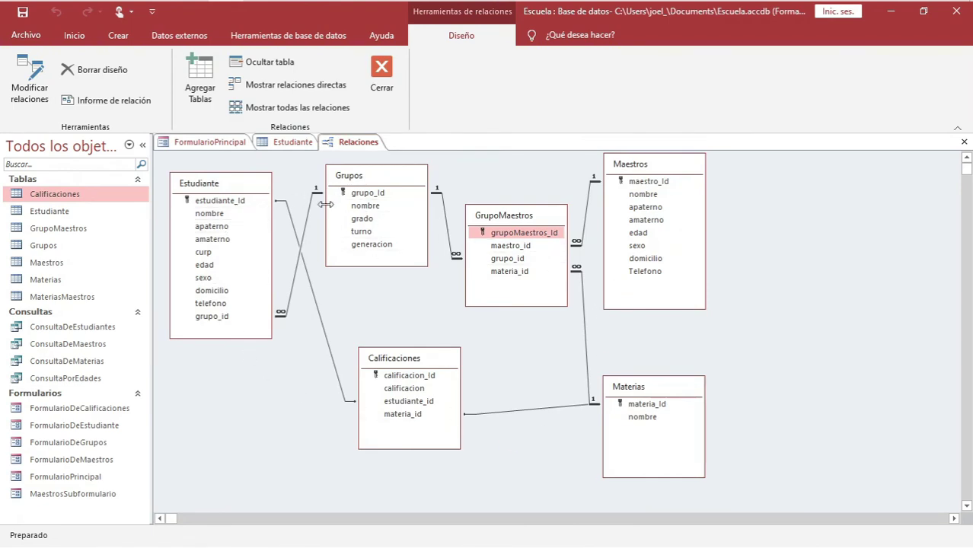
{"action": "left_click", "coordinate": [380, 86]}
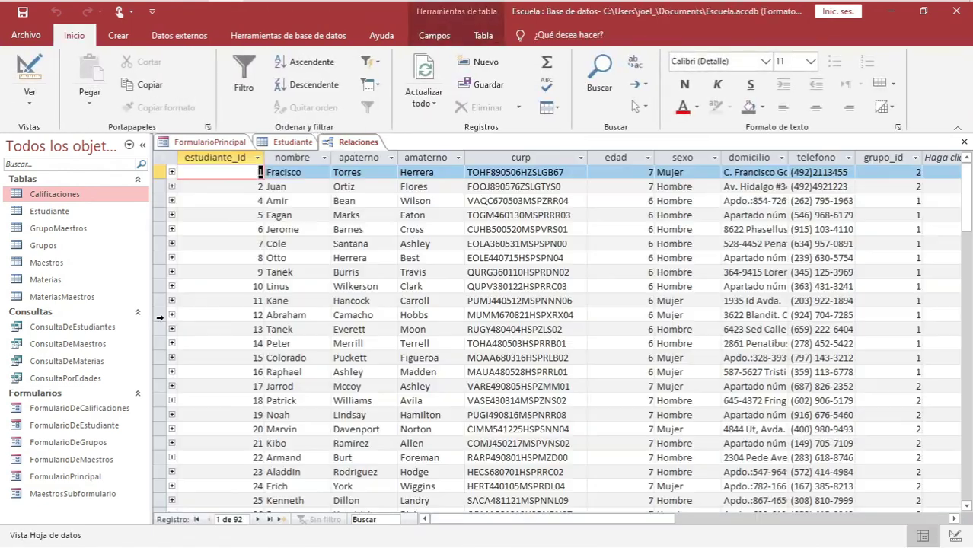
Open the ConsultaDeEstudiantes query results and return to the FormularioPrincipal navigation form
{"action": "double_click", "coordinate": [88, 328]}
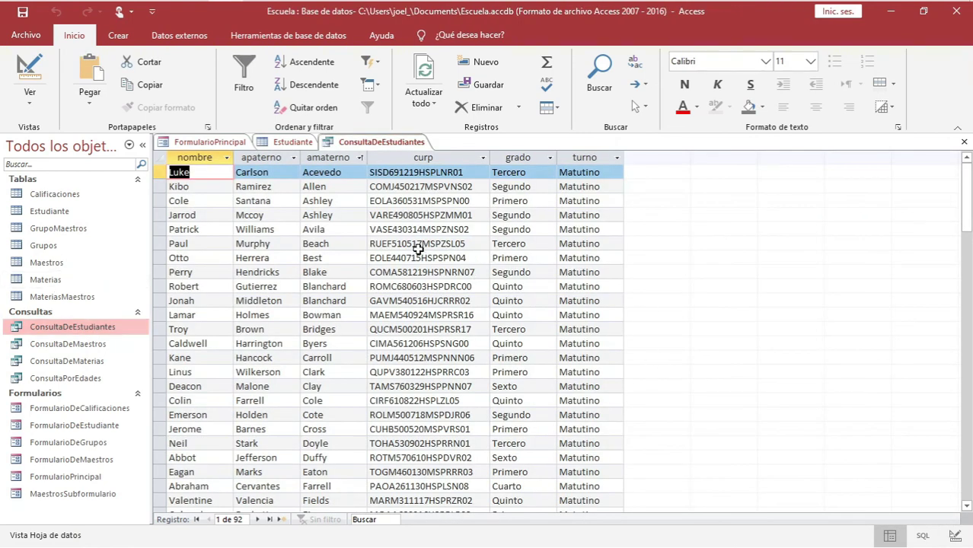
{"action": "left_click", "coordinate": [87, 405]}
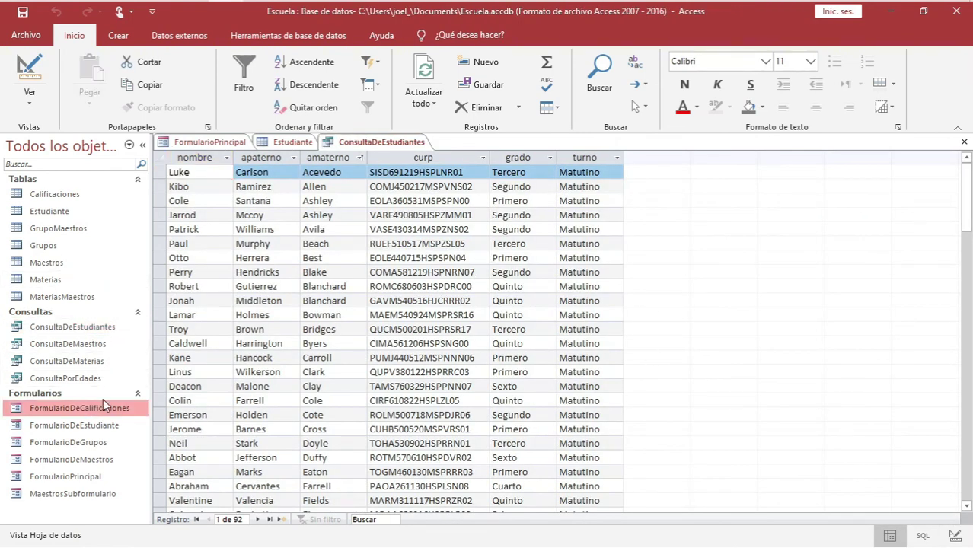
{"action": "left_click", "coordinate": [207, 142]}
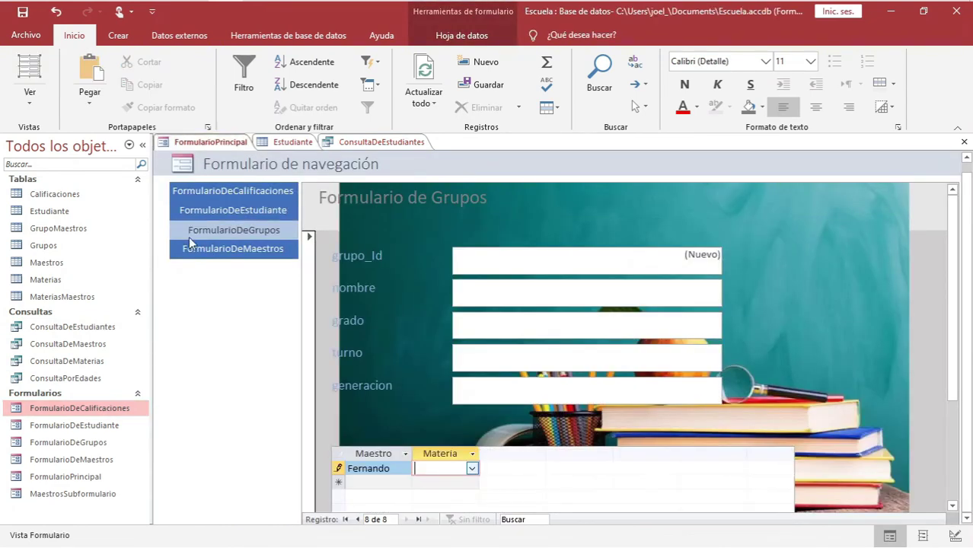
Dismiss the missing Materias errors and pick Educación Artística as the subform row's subject
{"action": "left_click", "coordinate": [205, 192]}
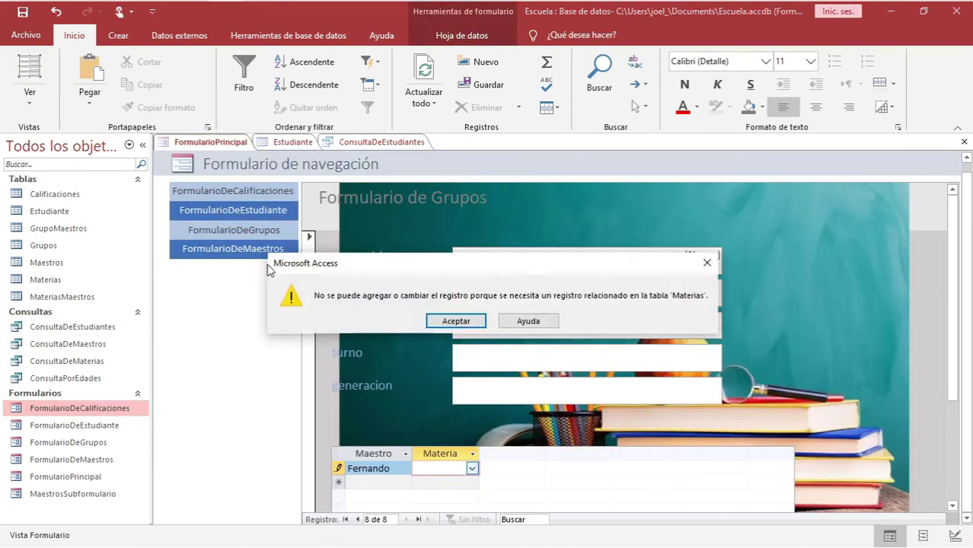
{"action": "left_click", "coordinate": [445, 323]}
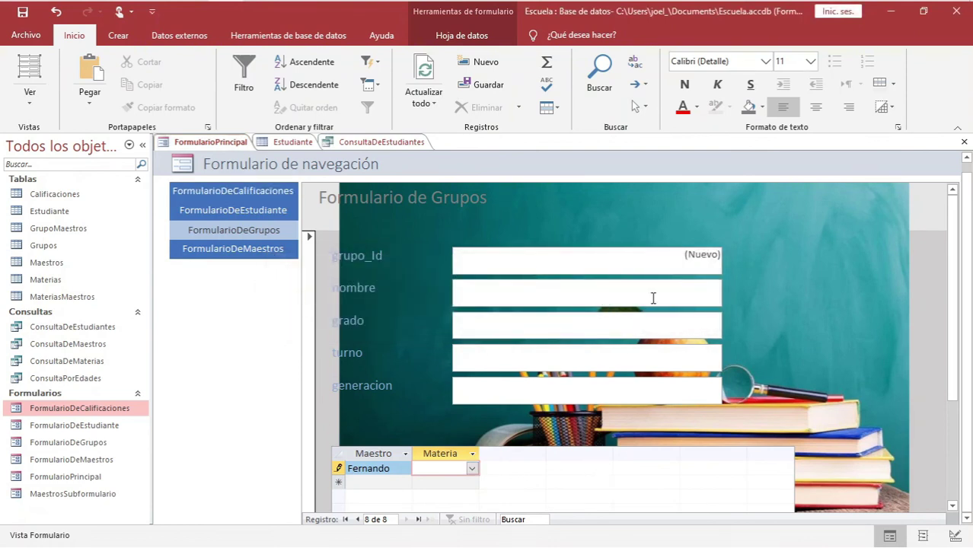
{"action": "left_click", "coordinate": [652, 301]}
{"action": "left_click", "coordinate": [445, 320]}
{"action": "left_click", "coordinate": [472, 468]}
{"action": "left_click", "coordinate": [471, 436]}
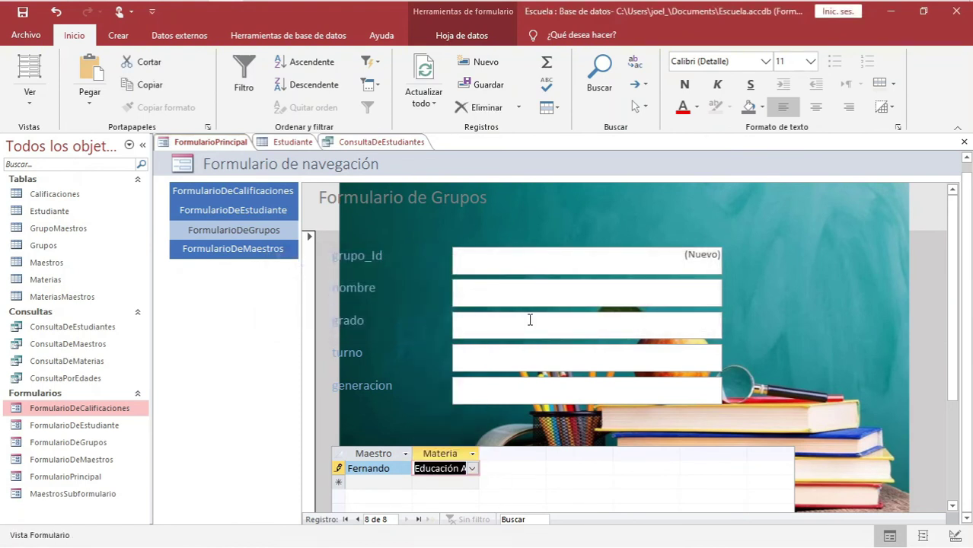
Cycle through the grupos, maestros, estudiante and calificaciones tabs to confirm each form loads
{"action": "left_click", "coordinate": [229, 193]}
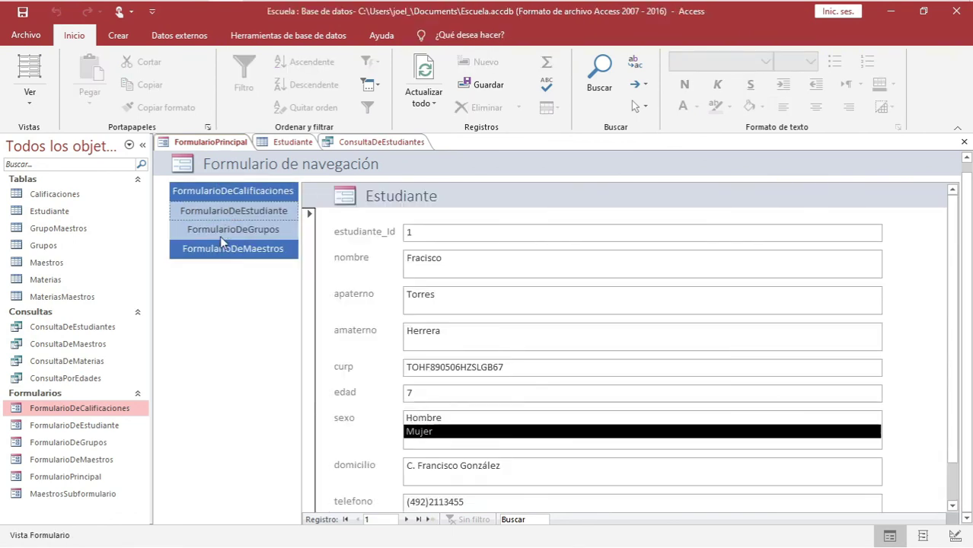
{"action": "left_click", "coordinate": [221, 234]}
{"action": "left_click", "coordinate": [228, 249]}
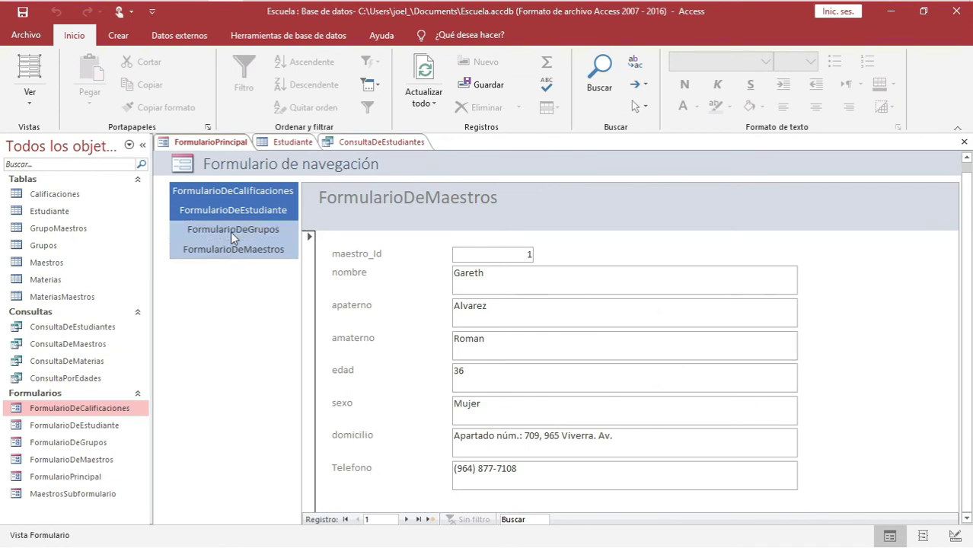
{"action": "left_click", "coordinate": [231, 231]}
{"action": "left_click", "coordinate": [232, 211]}
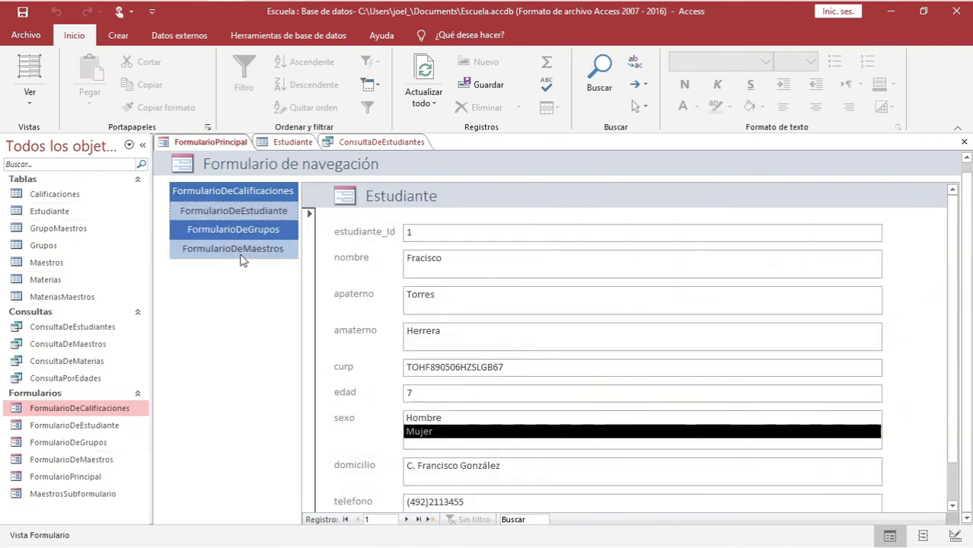
{"action": "left_click", "coordinate": [255, 191]}
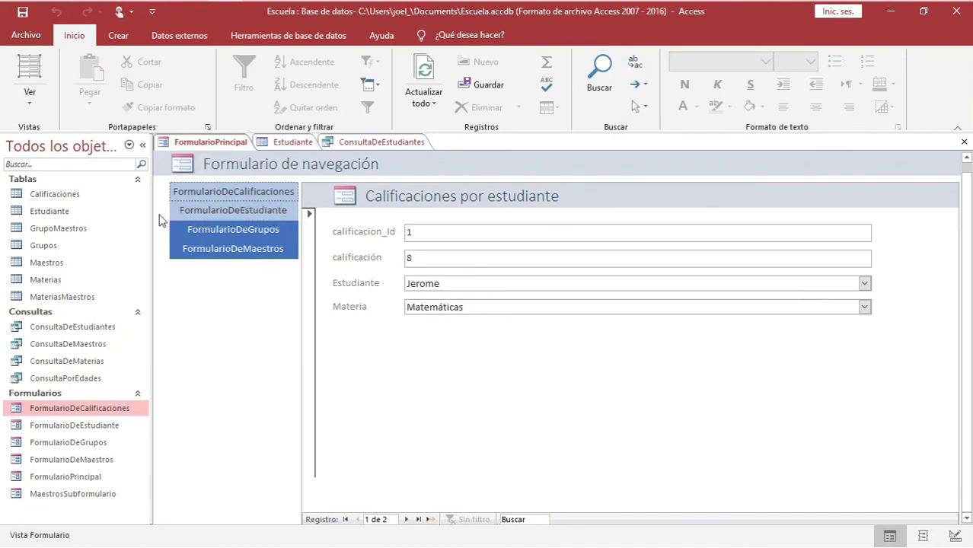
{"action": "left_click", "coordinate": [63, 197]}
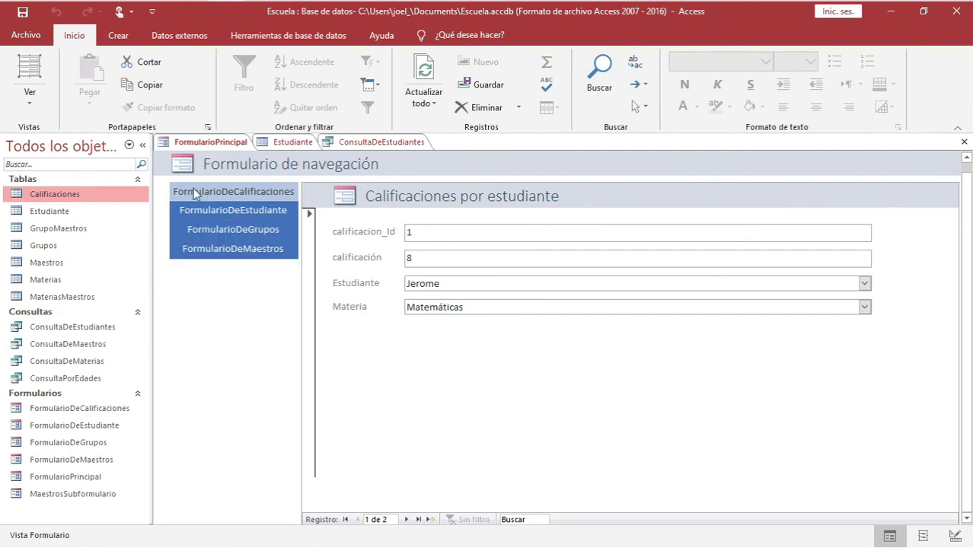
Recheck every tab, finishing on FormularioDeGrupos showing Grupo 1, Primero, Matutino, 2020-2026
{"action": "left_click", "coordinate": [239, 231]}
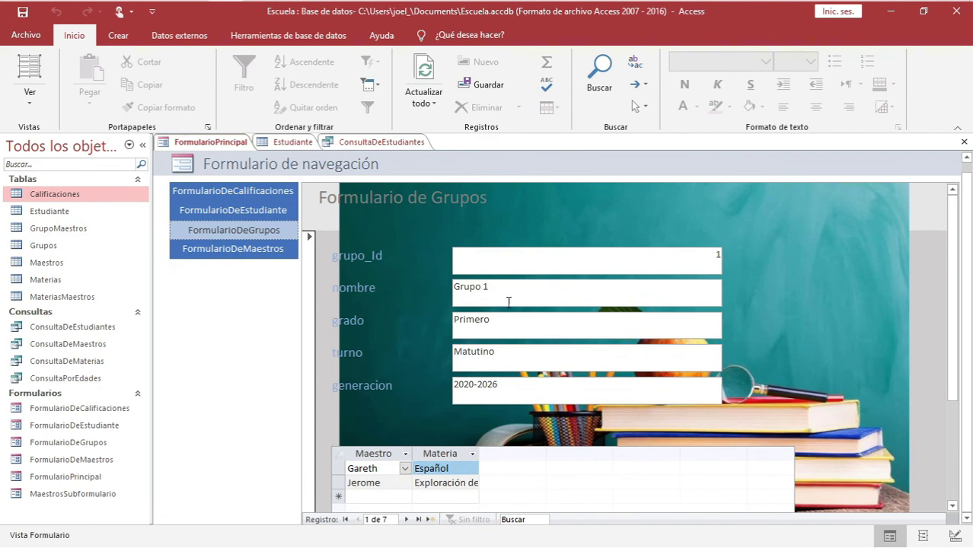
{"action": "left_click", "coordinate": [248, 213]}
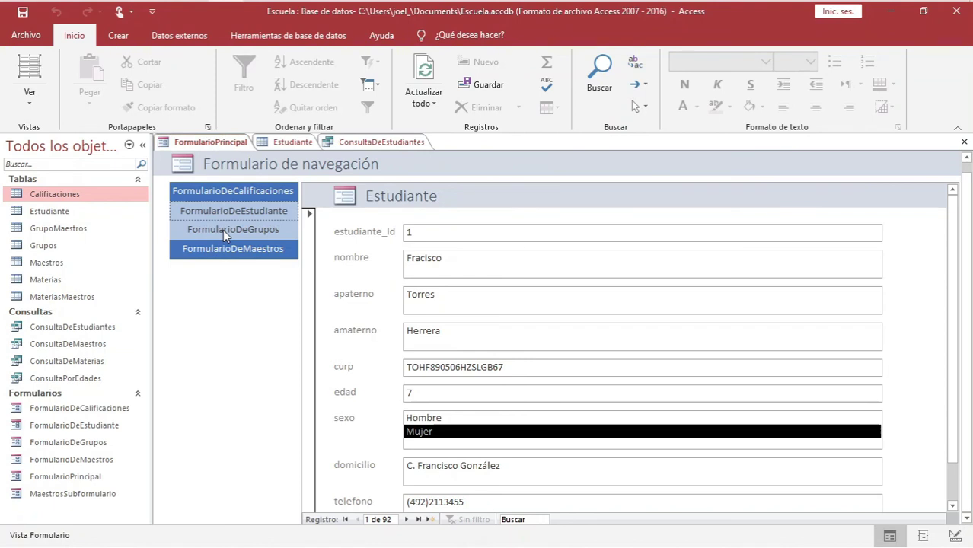
{"action": "left_click", "coordinate": [219, 191]}
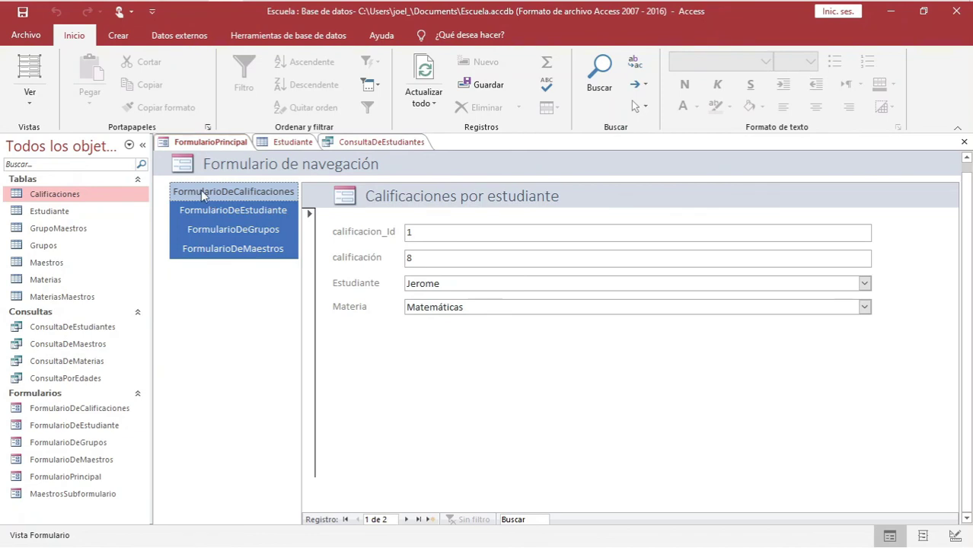
{"action": "left_click", "coordinate": [211, 250]}
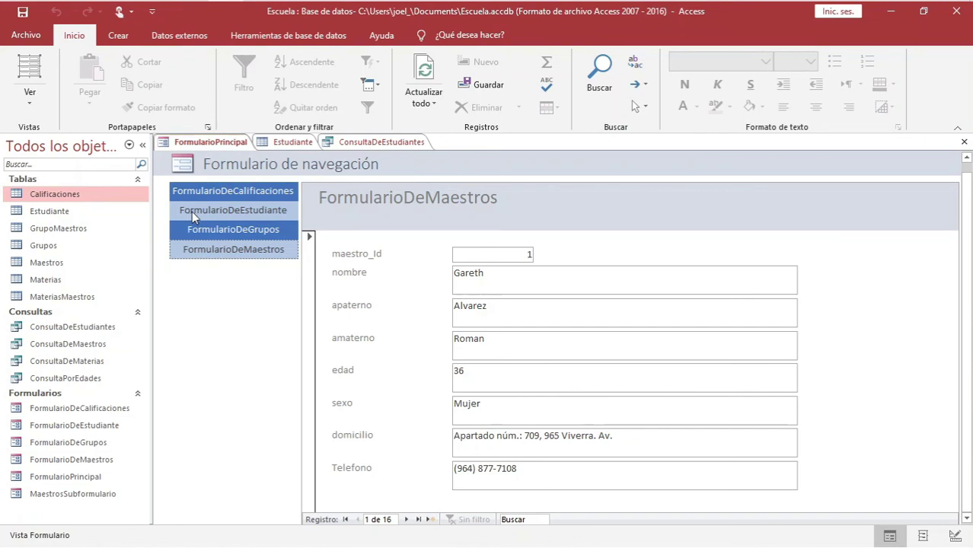
{"action": "left_click", "coordinate": [191, 212]}
{"action": "left_click", "coordinate": [191, 229]}
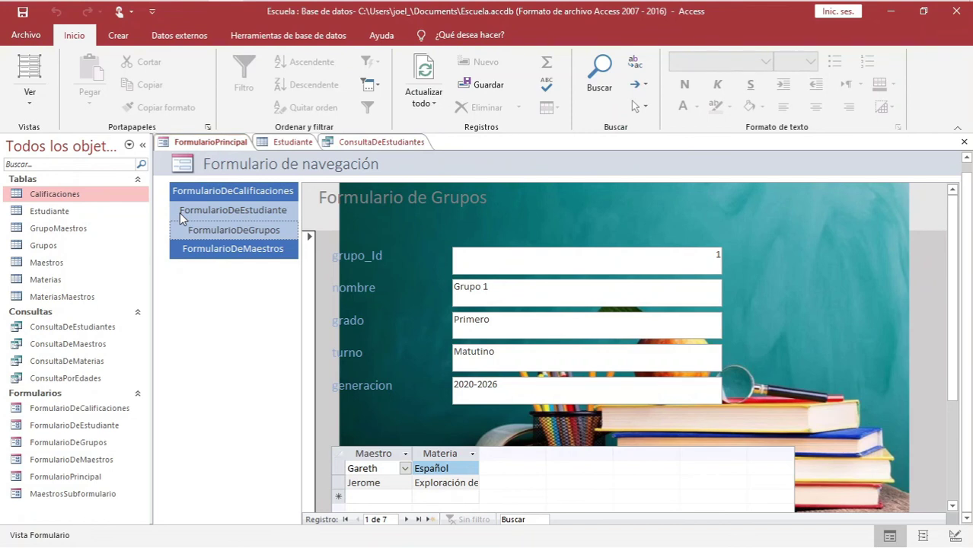
{"action": "key", "text": "alt+Tab"}
{"action": "key", "text": "alt+Tab"}
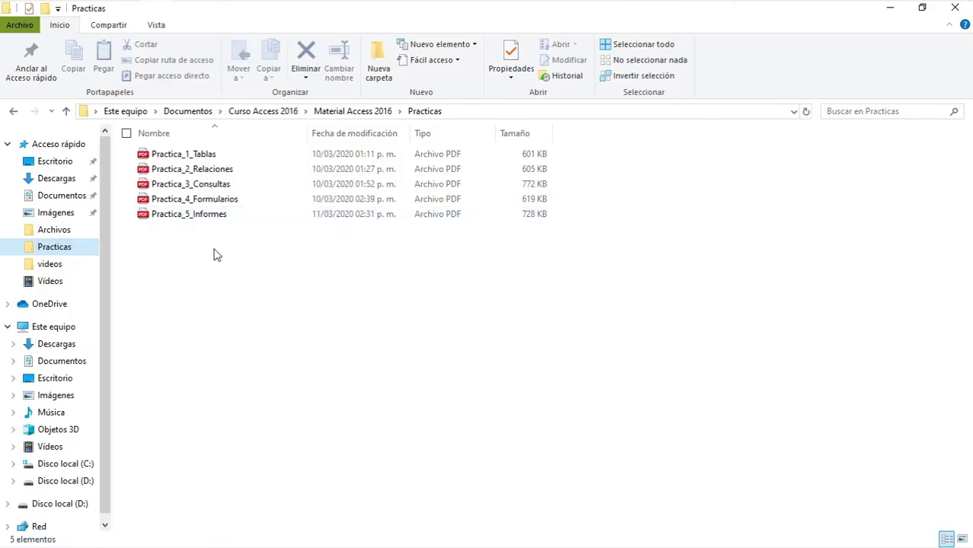
Open Practica_4_Formularios.pdf from the Practicas folder to view the FORMULARIOS exercises
{"action": "double_click", "coordinate": [223, 201]}
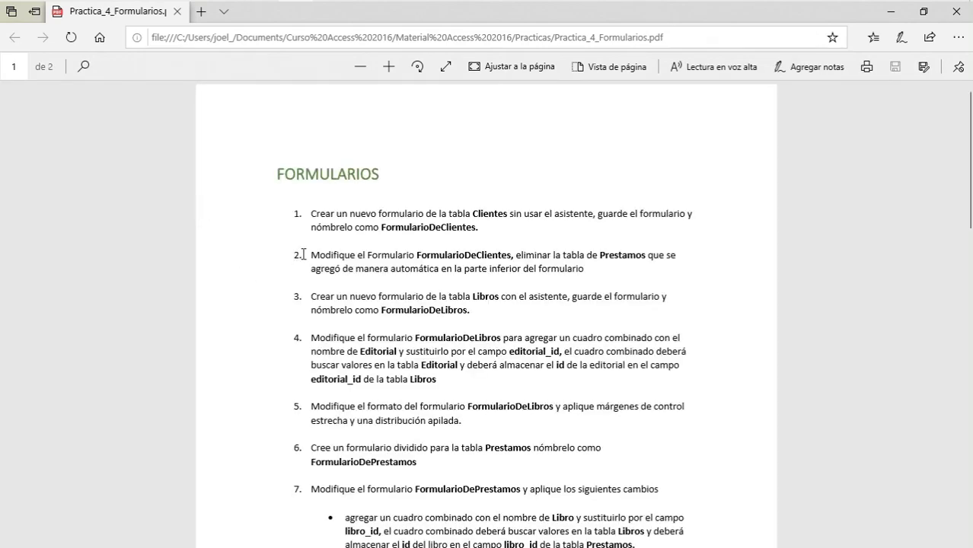
{"action": "scroll", "coordinate": [328, 254], "scroll_direction": "down", "scroll_amount": 15}
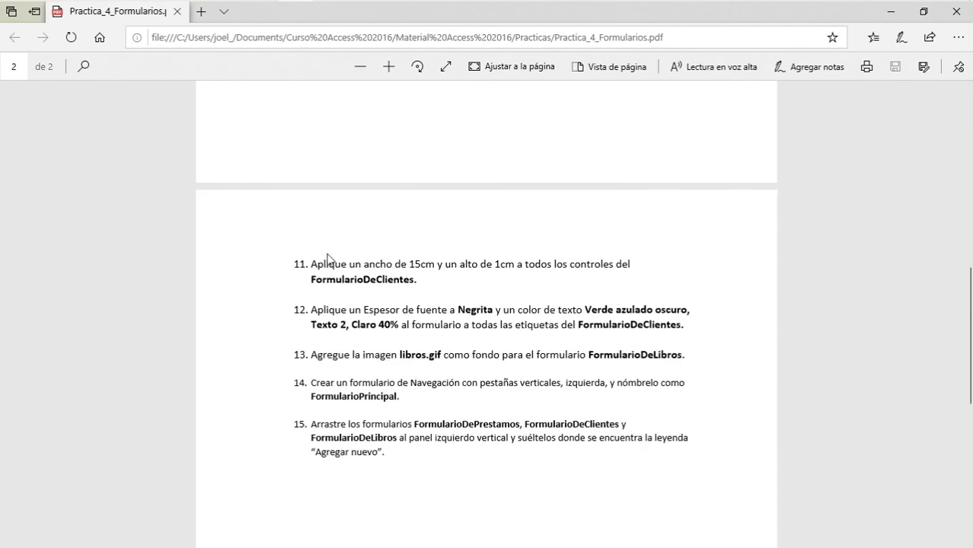
{"action": "scroll", "coordinate": [328, 259], "scroll_direction": "down", "scroll_amount": 2}
{"action": "scroll", "coordinate": [328, 260], "scroll_direction": "up", "scroll_amount": 15}
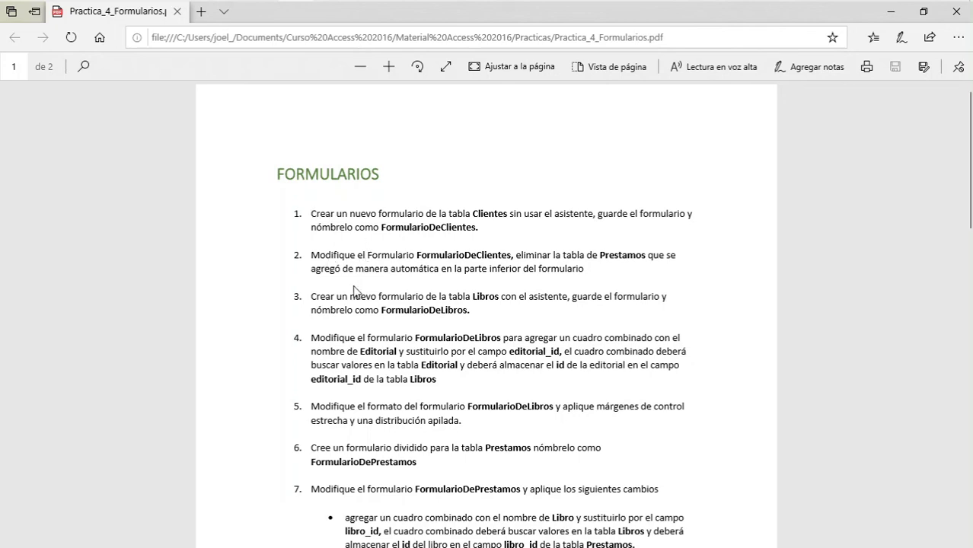
{"action": "scroll", "coordinate": [354, 289], "scroll_direction": "down", "scroll_amount": 2}
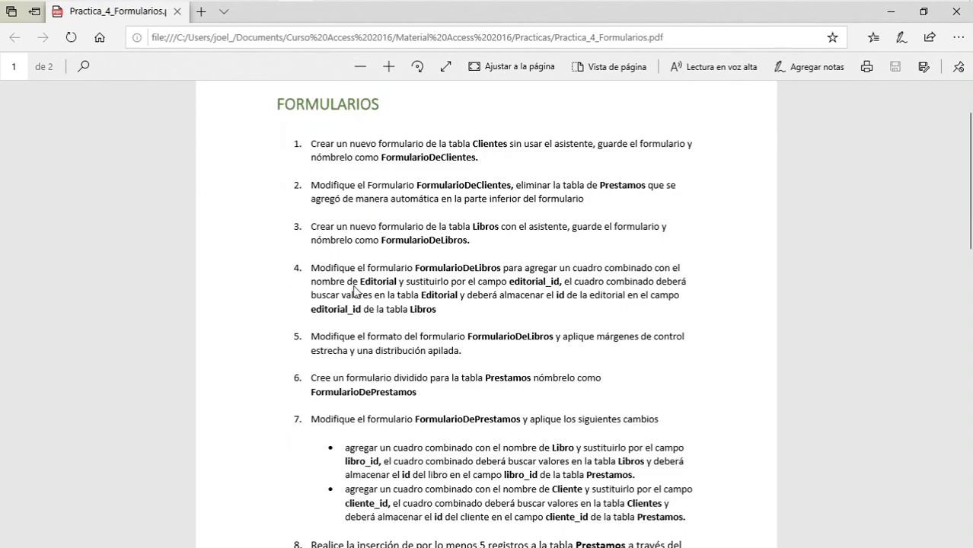
{"action": "scroll", "coordinate": [354, 289], "scroll_direction": "down", "scroll_amount": 10}
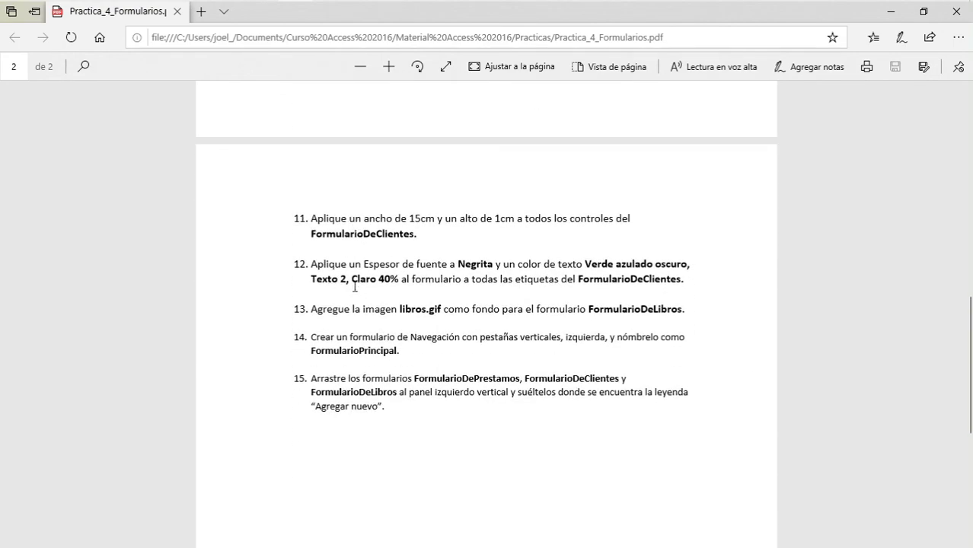
{"action": "scroll", "coordinate": [354, 287], "scroll_direction": "up", "scroll_amount": 10}
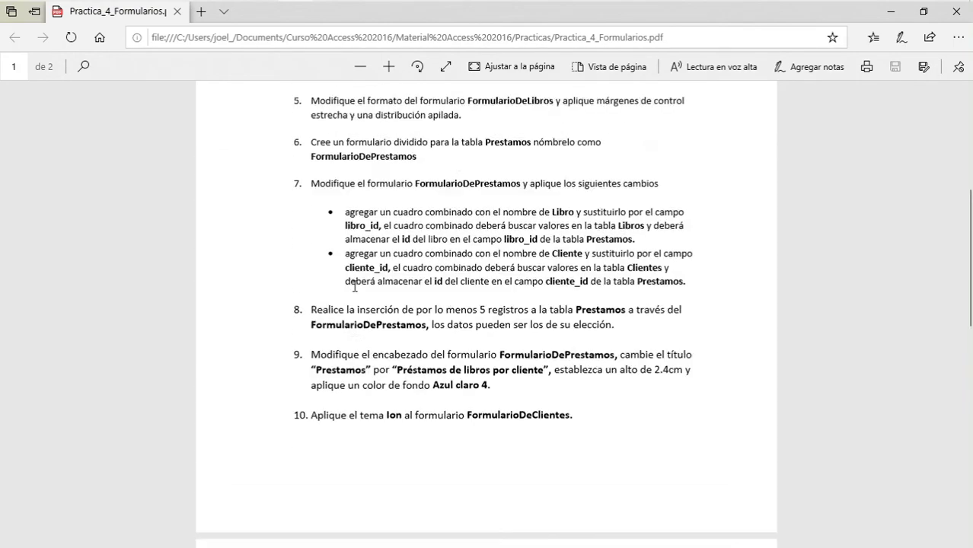